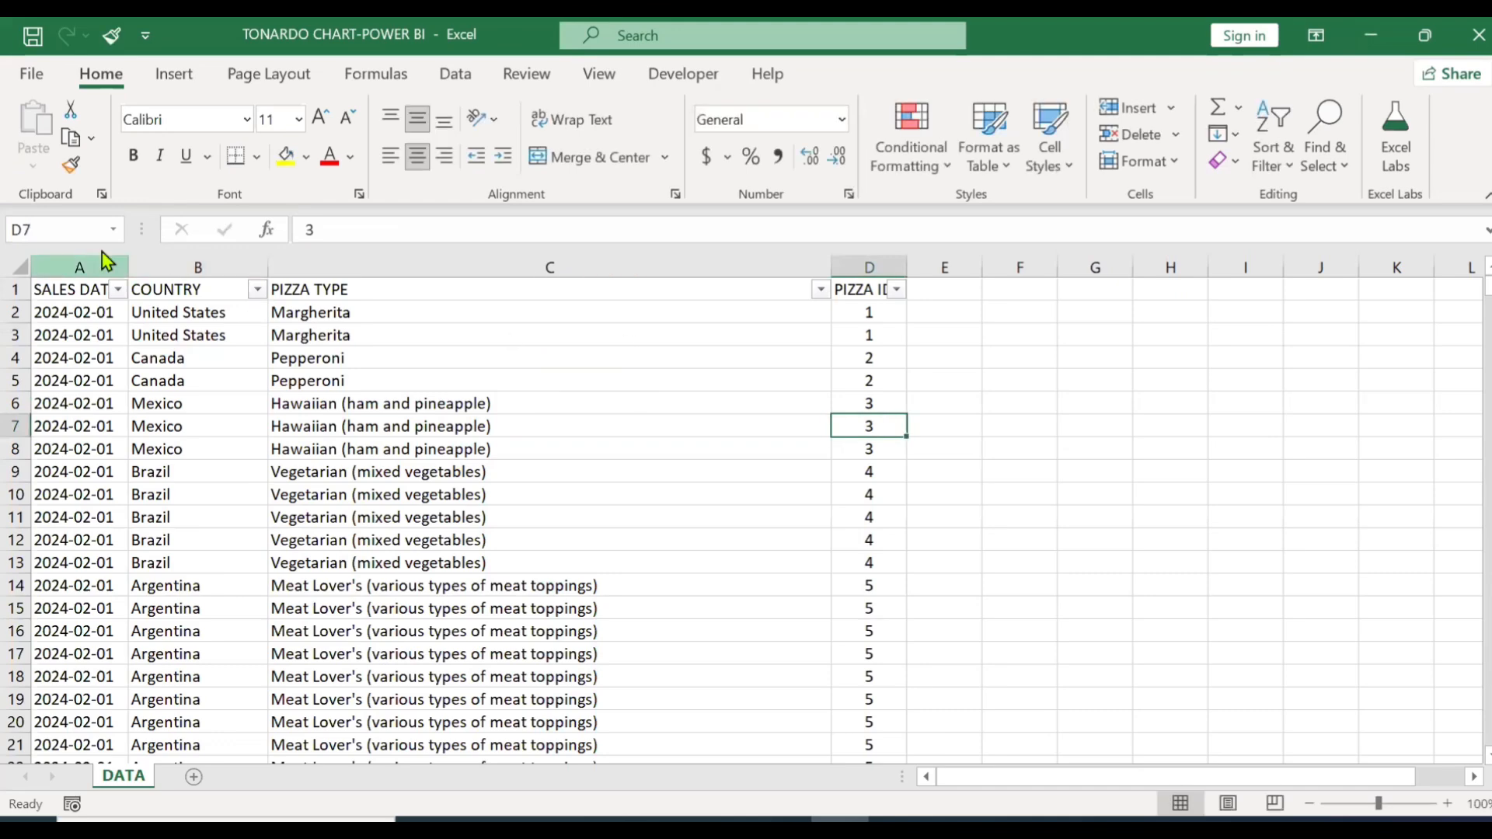
Review the COUNTRY and PIZZA TYPE columns and the list of dates in the SALES DATE filter.
left_click(187, 298)
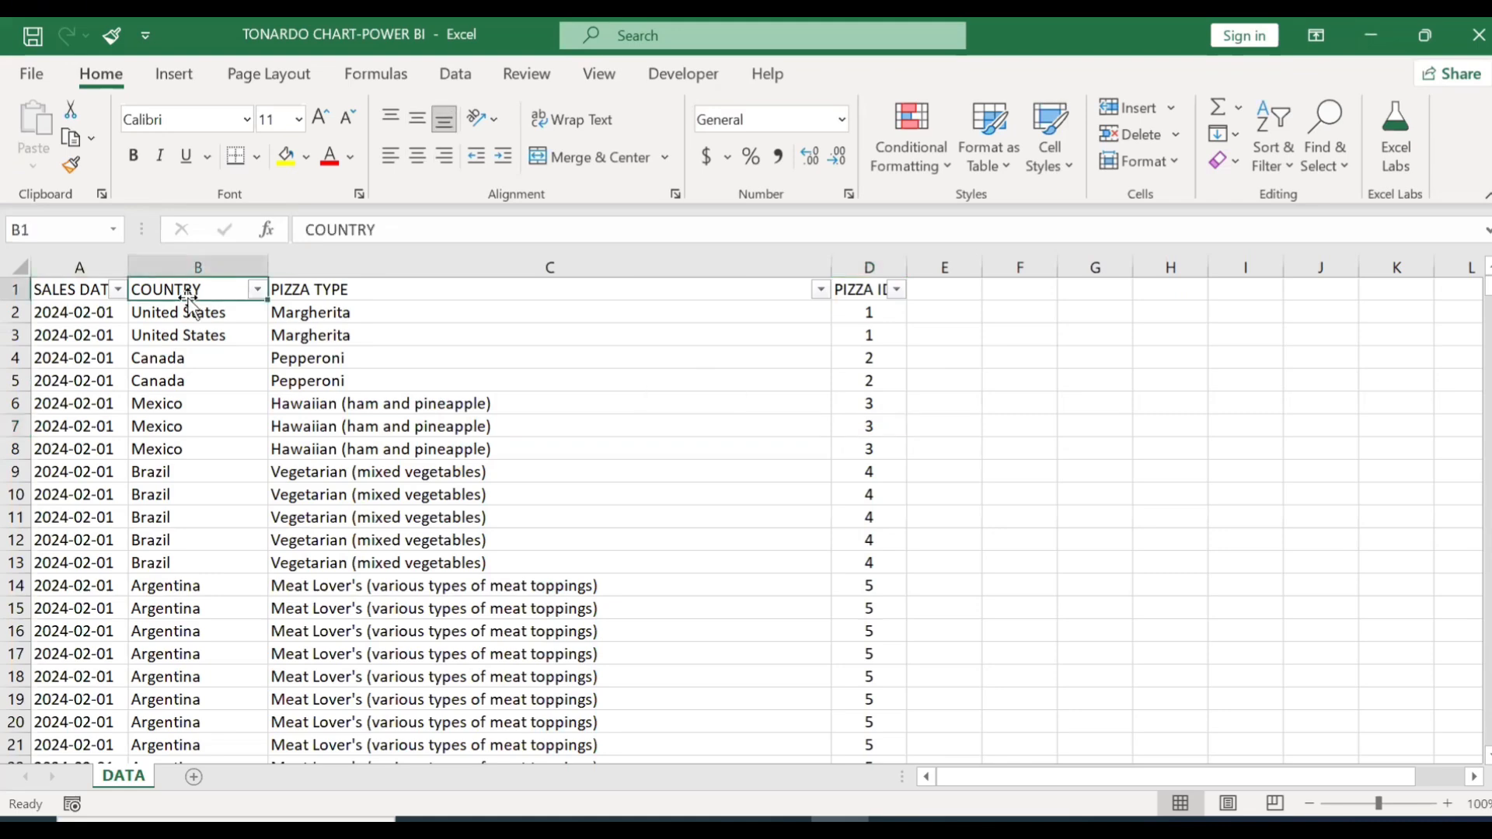
left_click(330, 287)
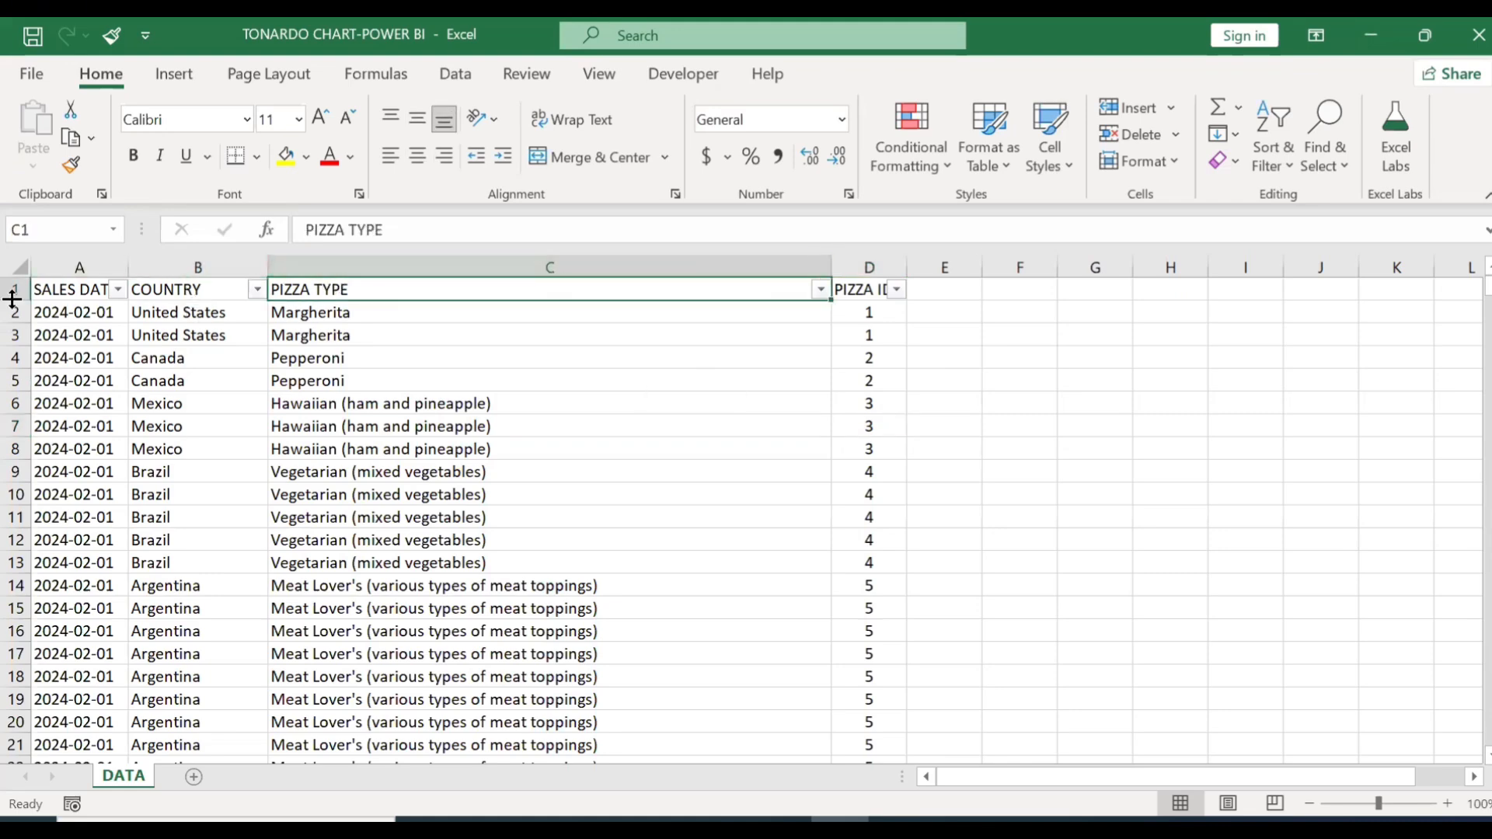
left_click(117, 289)
left_click_drag(423, 619, 418, 729)
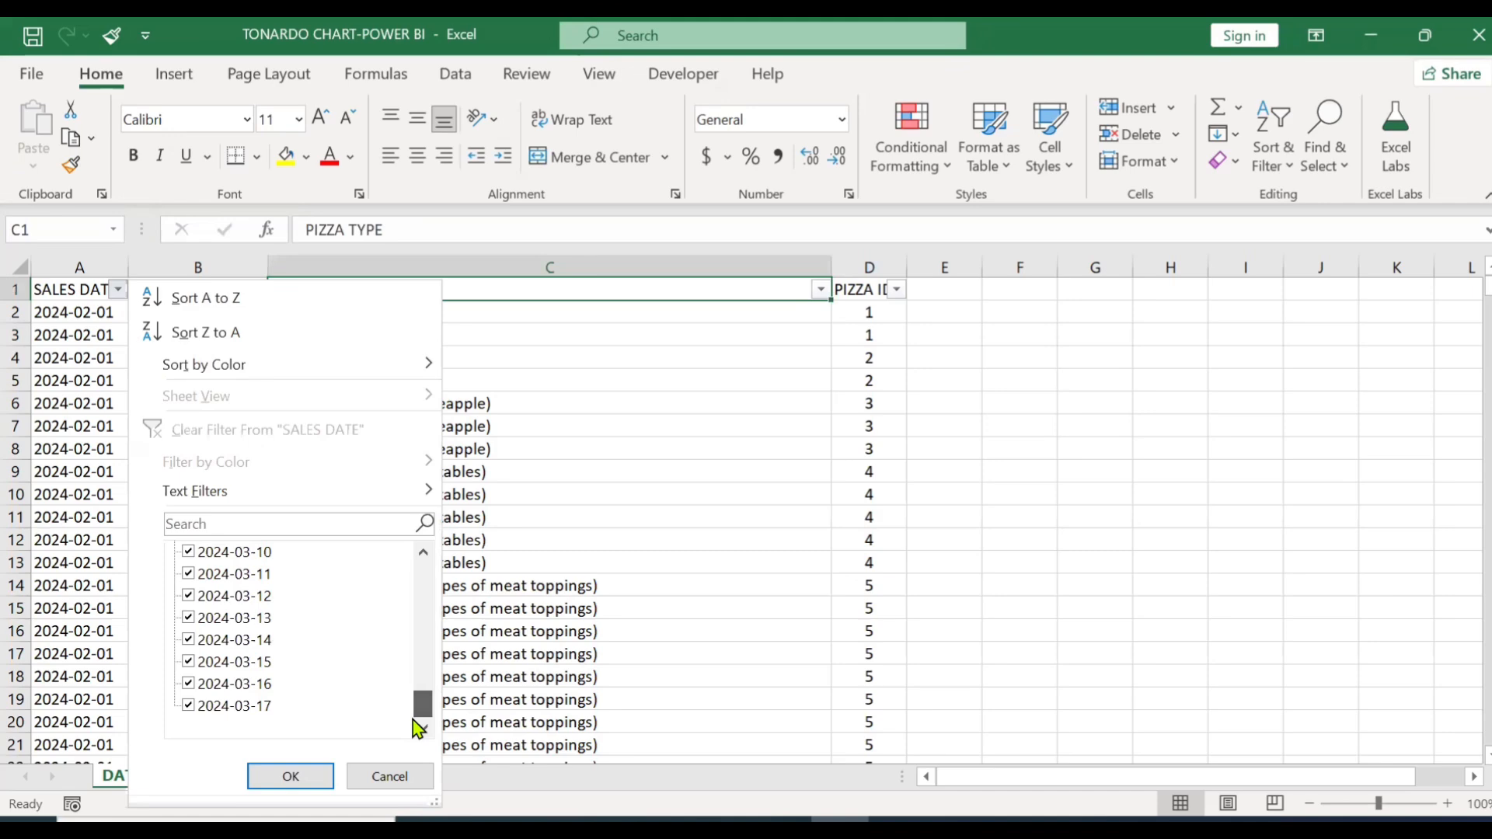
left_click(509, 568)
left_click(509, 568)
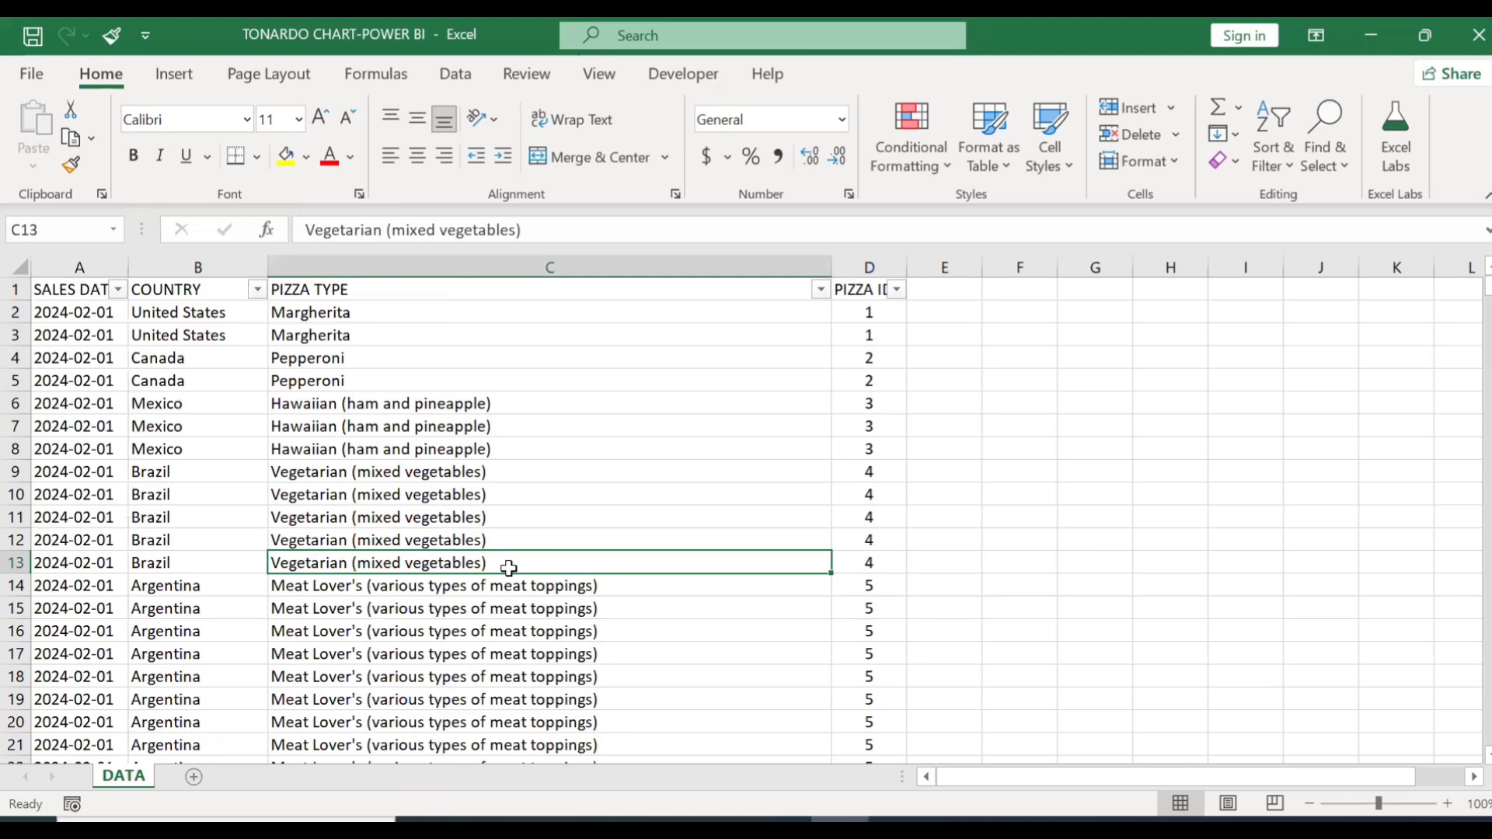
Switch to Power BI Desktop and import the Excel workbook TONARDO CHART-POWER BI from the Desktop folder.
left_click(898, 820)
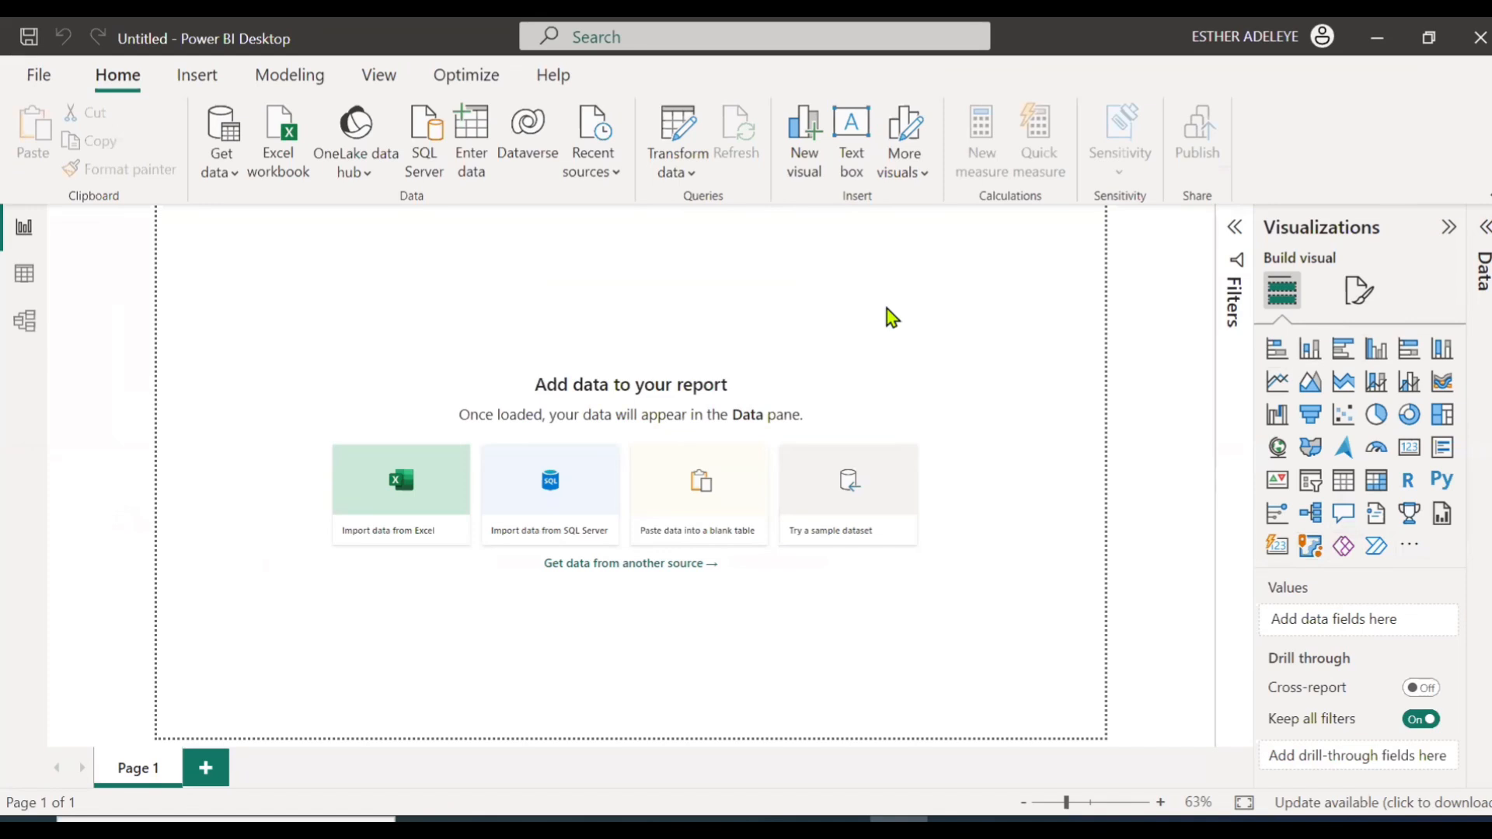
left_click(234, 172)
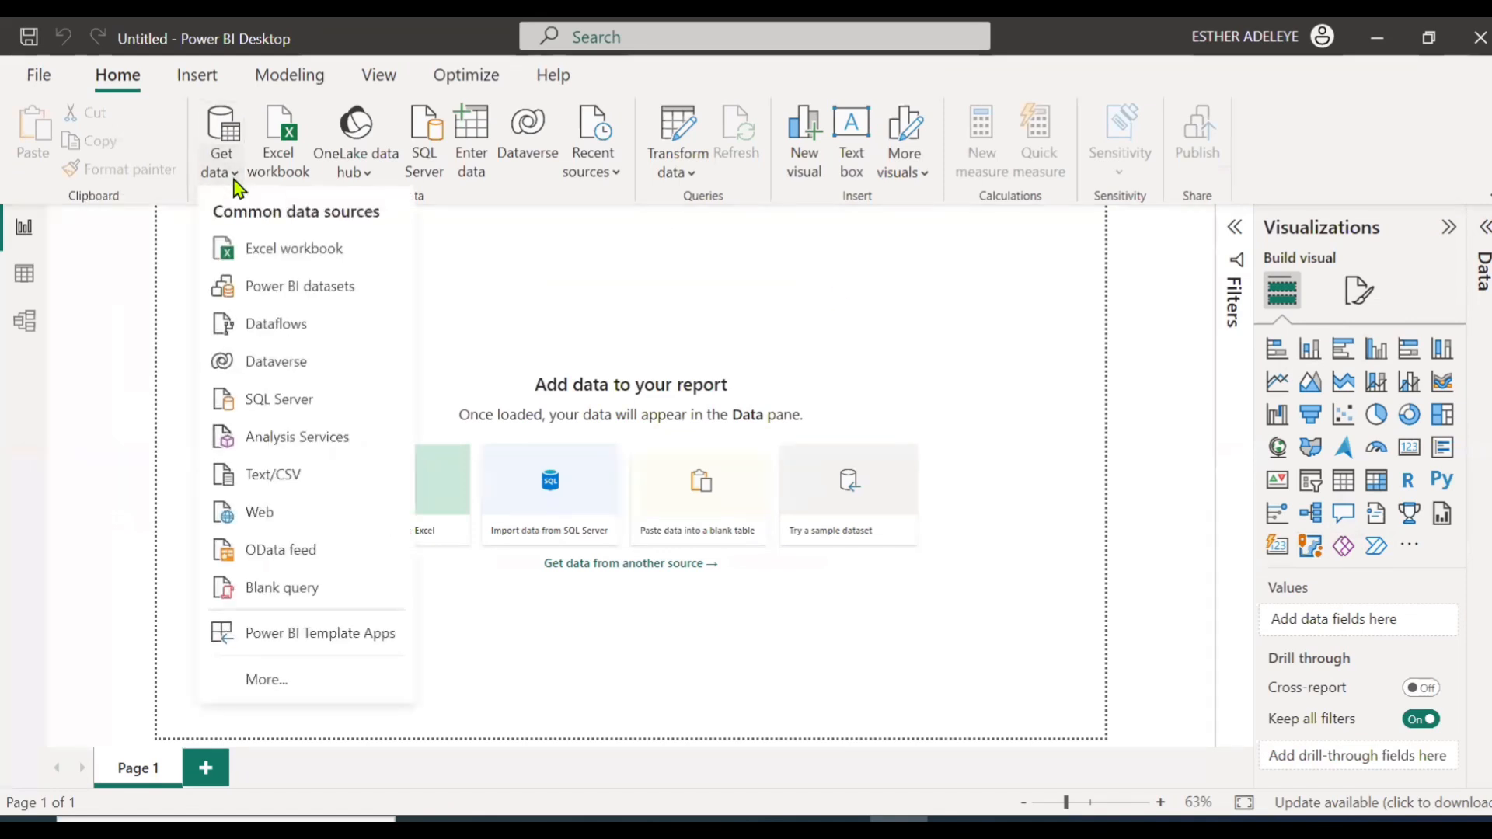
left_click(296, 249)
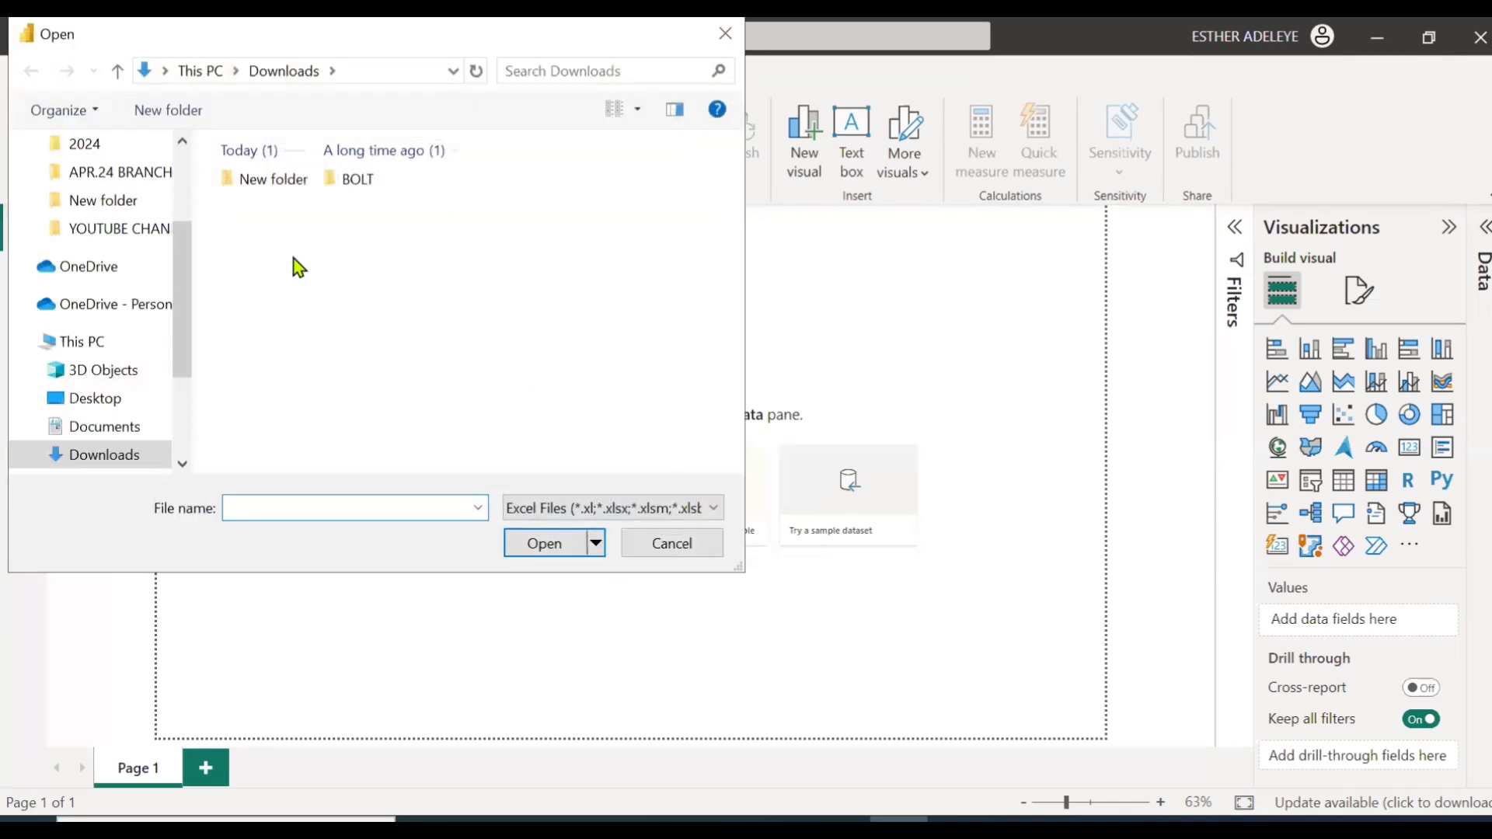
scroll(150, 241, "up", 1)
scroll(150, 241, "up", 1)
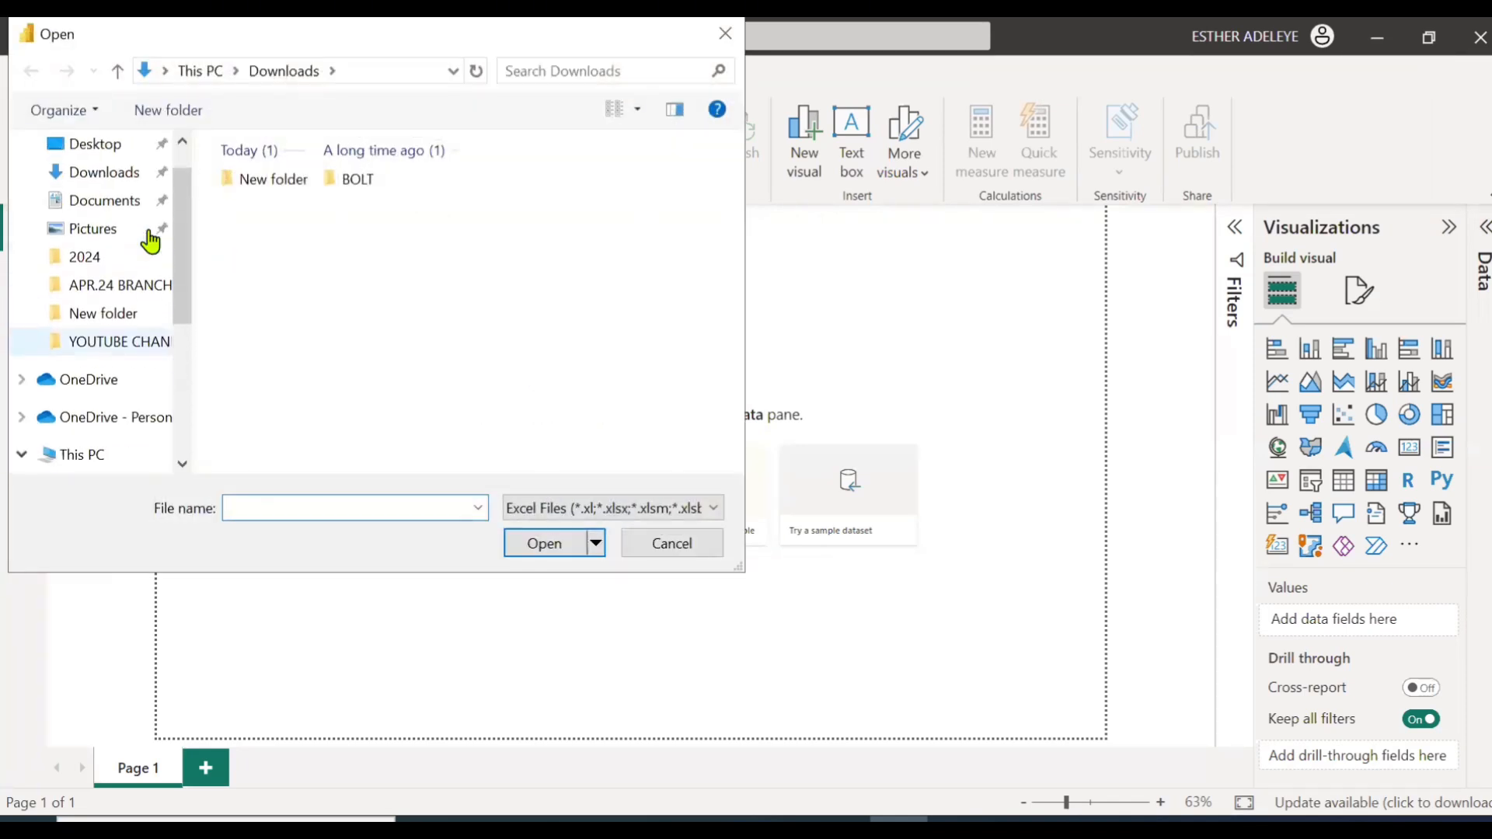
left_click(111, 149)
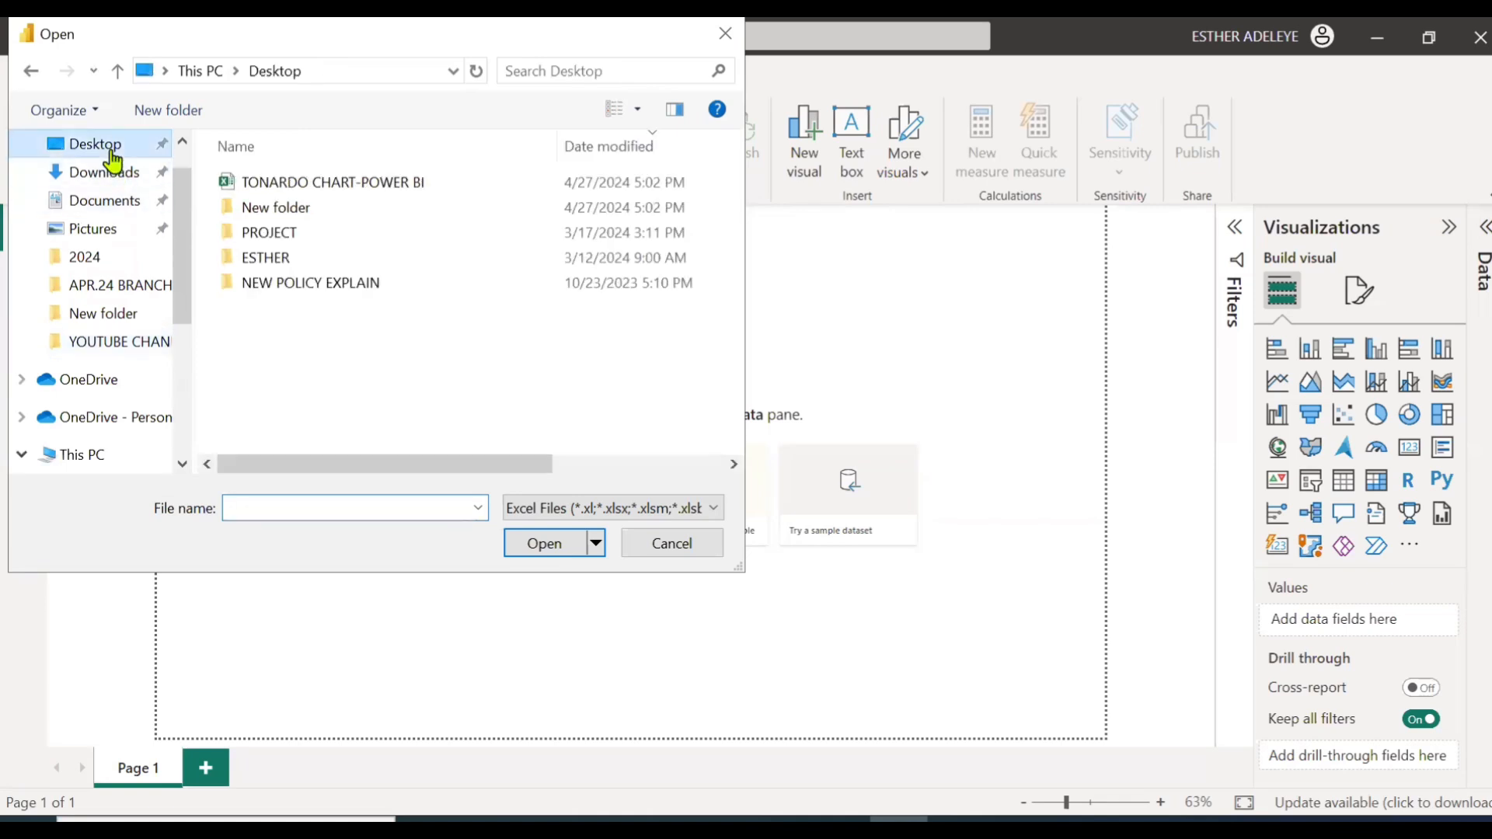
left_click(287, 185)
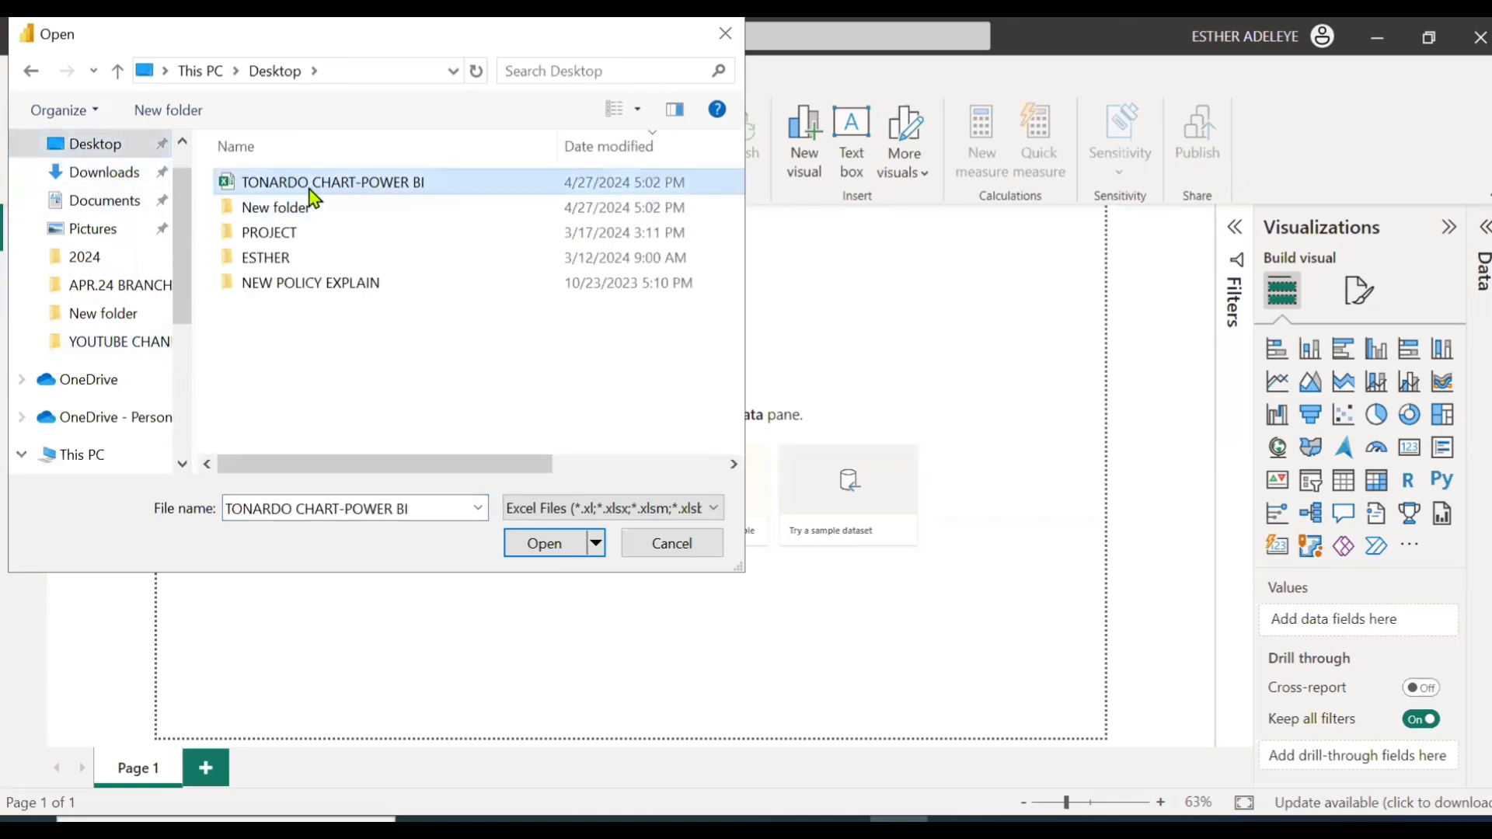
left_click(517, 547)
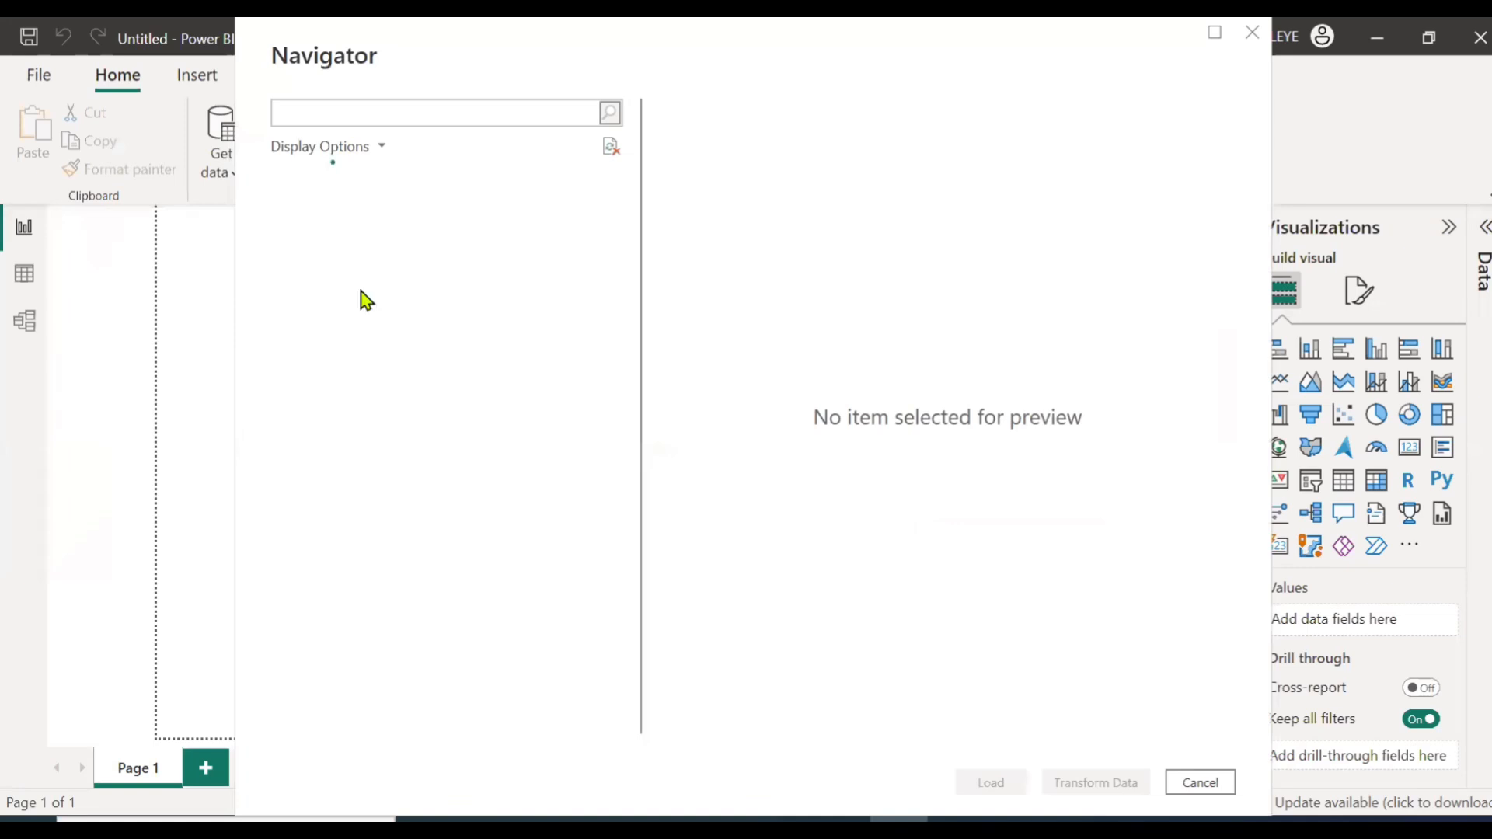
Send the workbook's DATA table to Power Query for transformation and apply the query to the model.
left_click(313, 223)
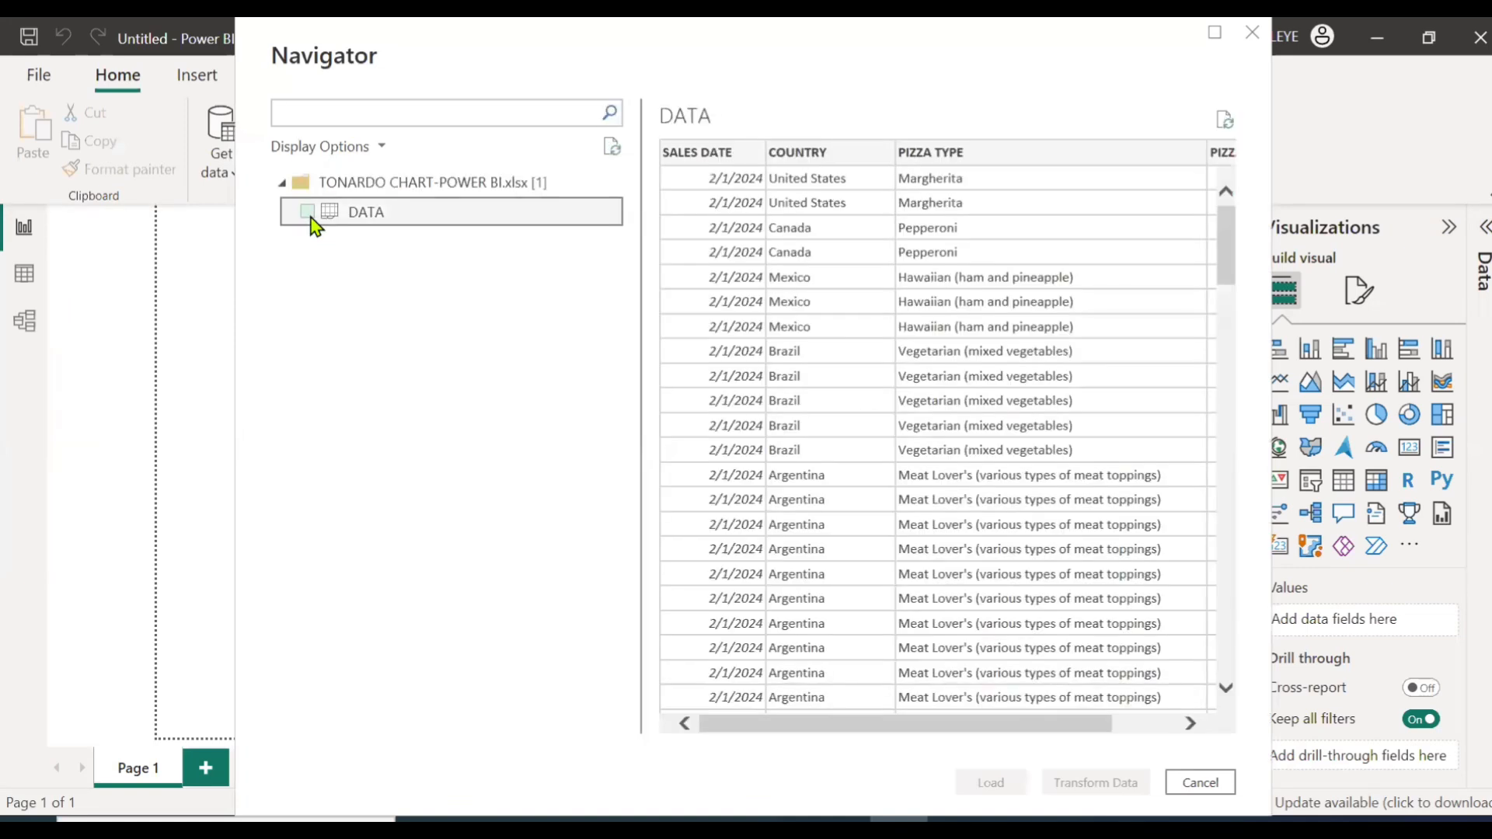
left_click(310, 219)
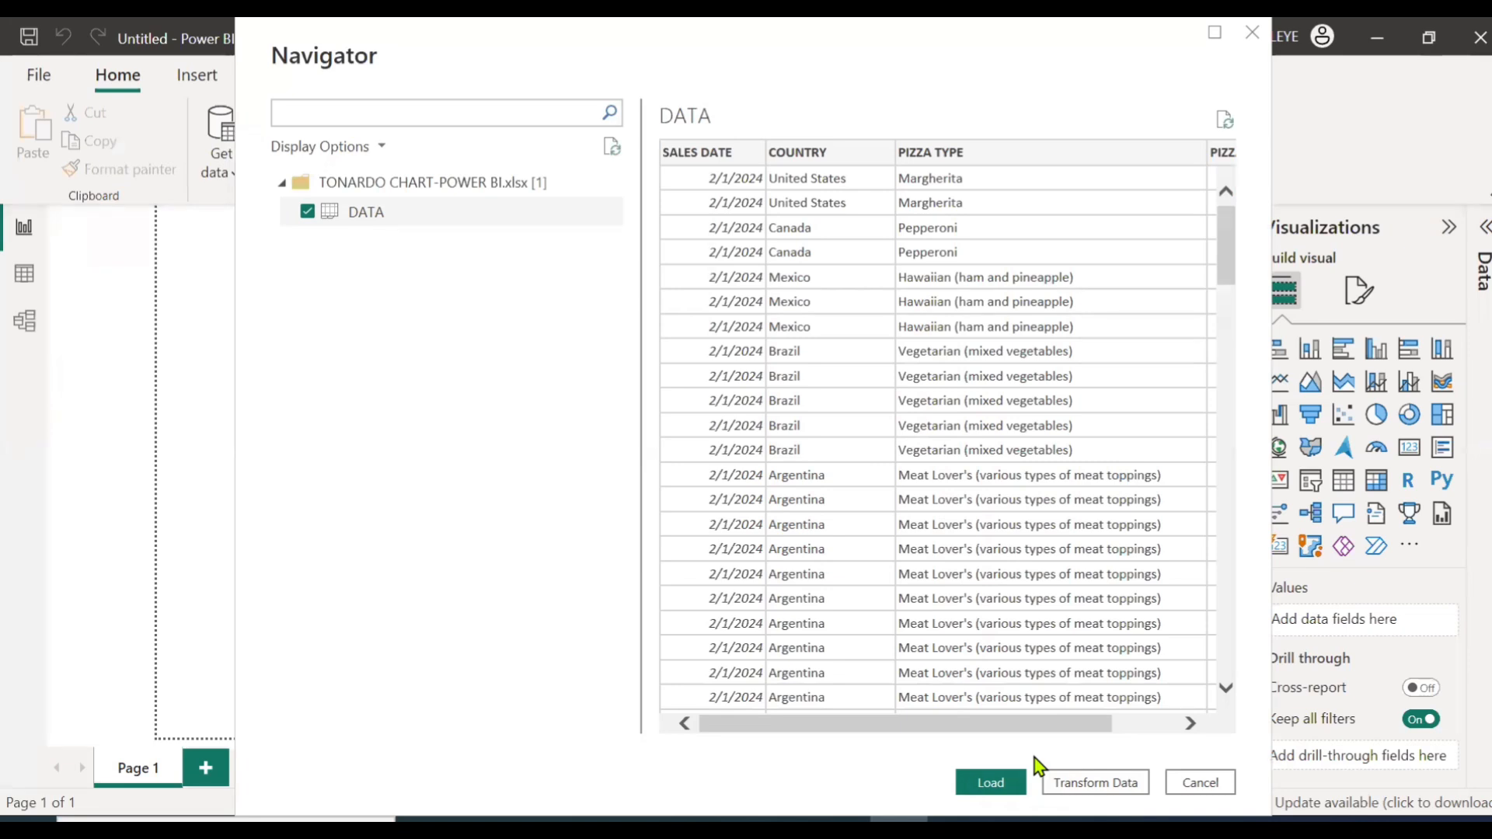
left_click(1082, 784)
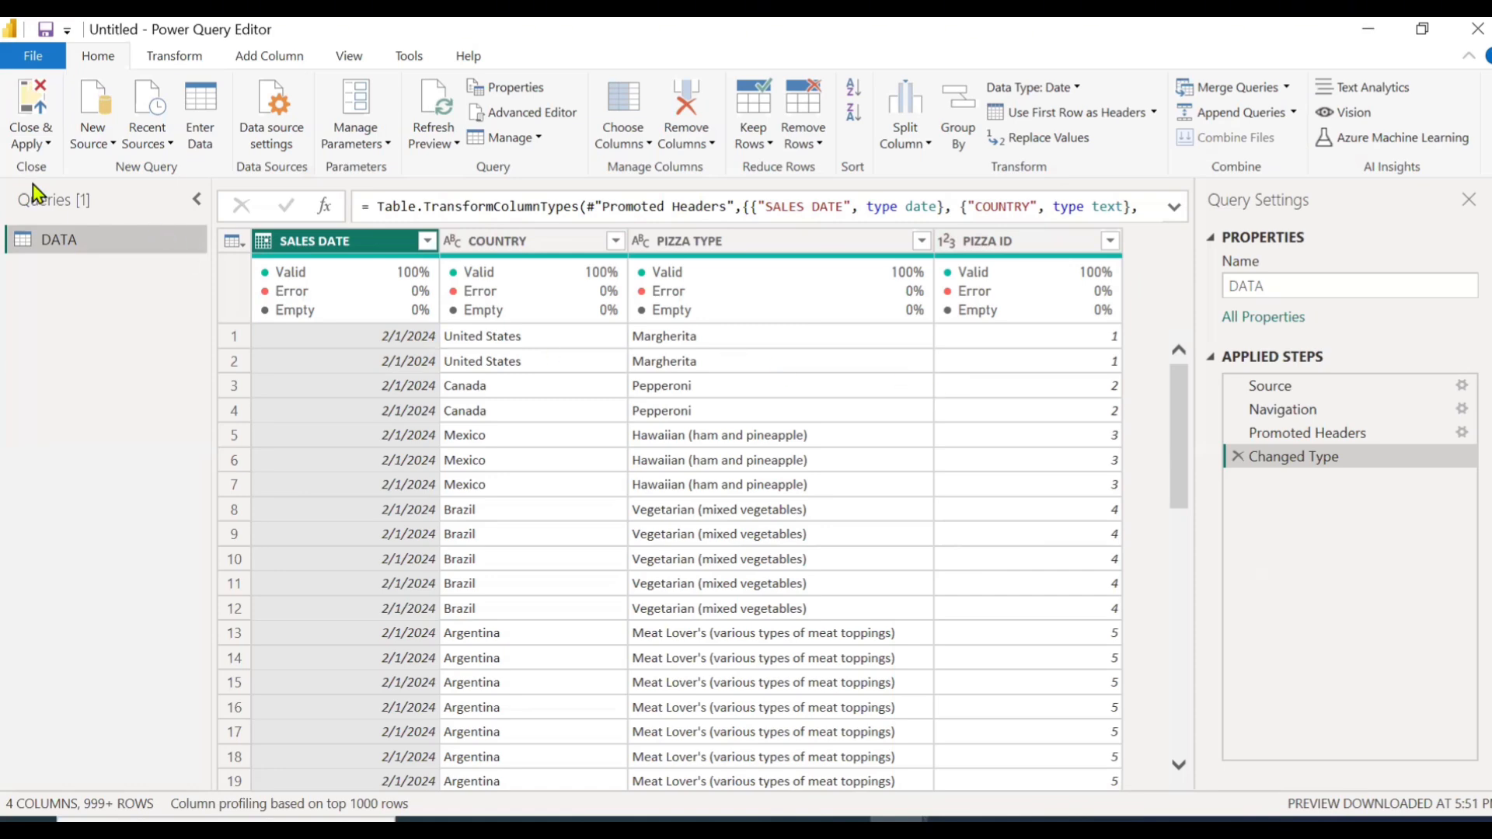
left_click(27, 148)
left_click(59, 218)
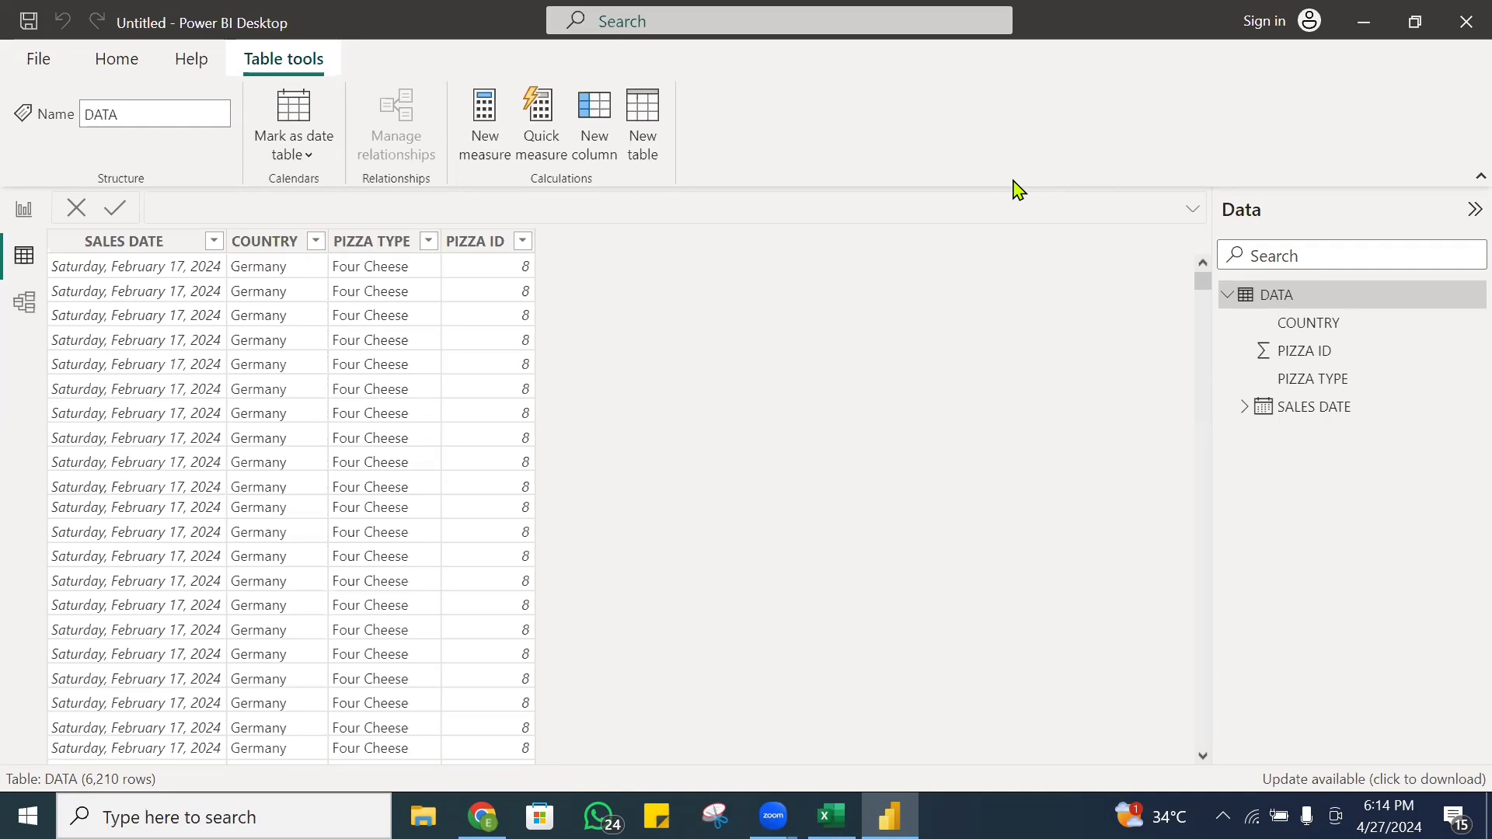
Add a new calculated column to the DATA table and name it Month.
left_click(68, 59)
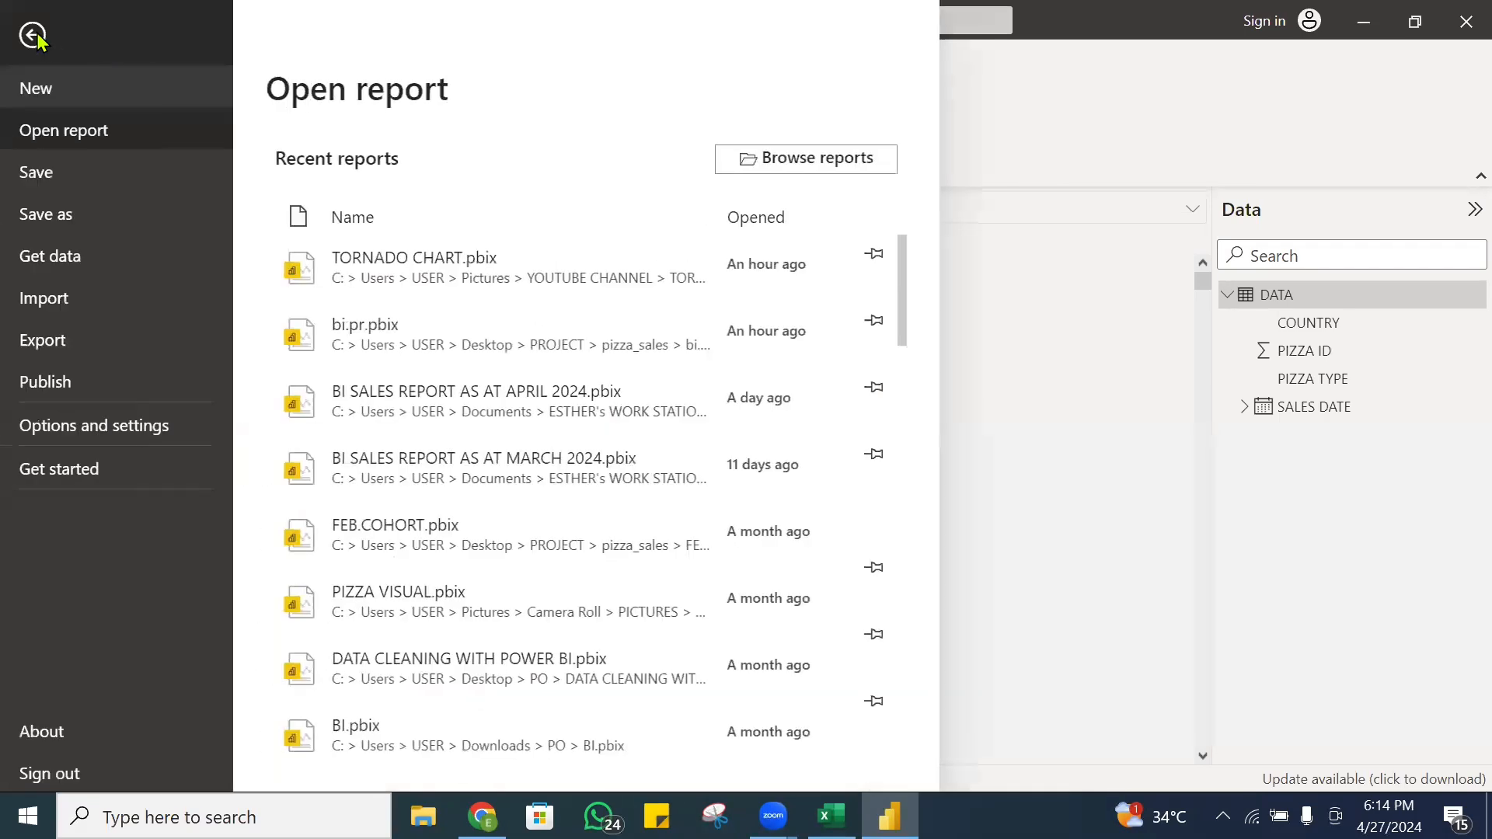
left_click(33, 34)
left_click(124, 65)
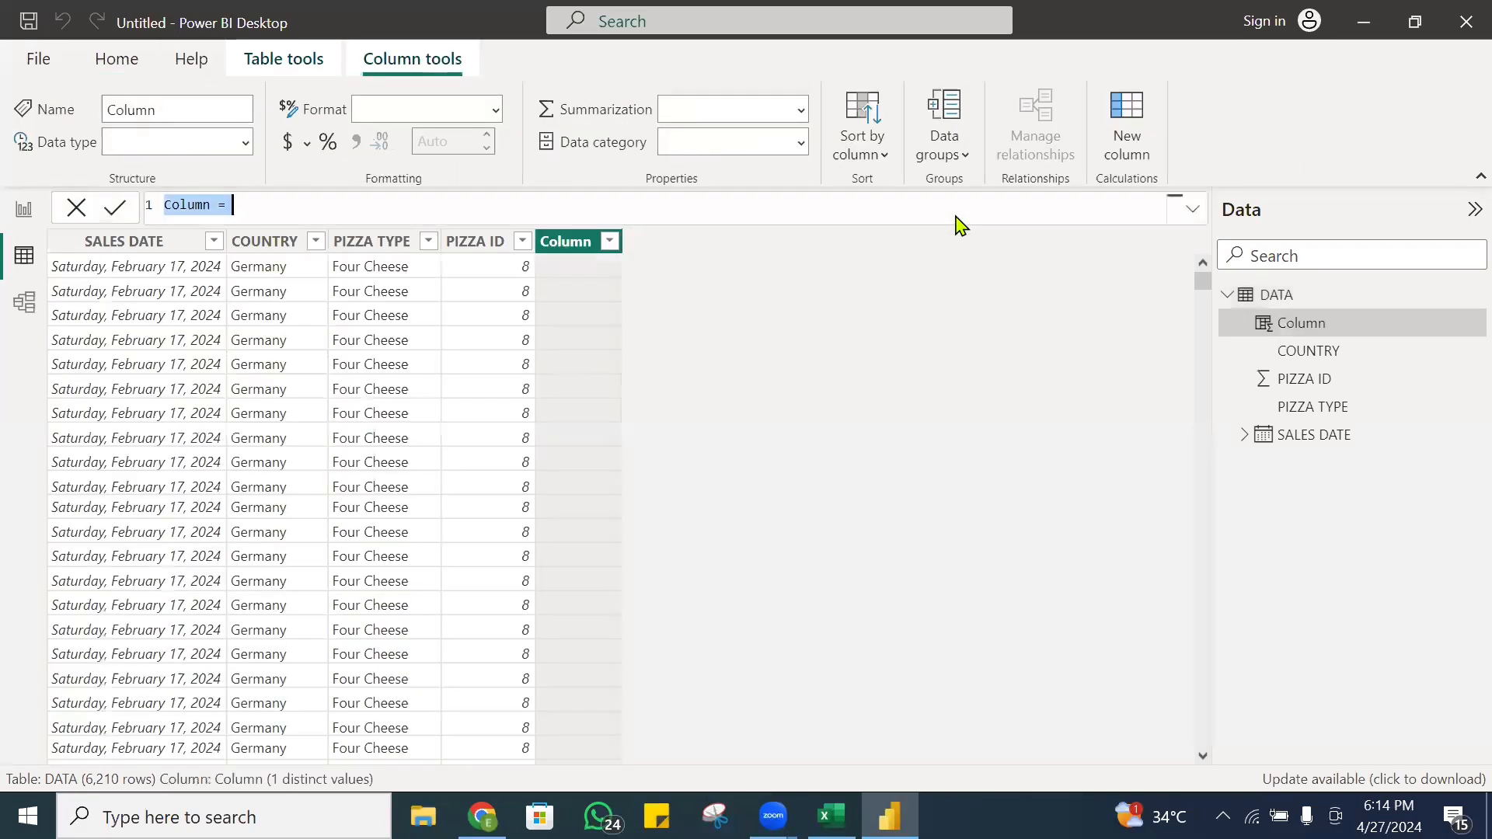
left_click(213, 205)
key("BackSpace")
key("BackSpace")
key("BackSpace")
key("BackSpace")
key("BackSpace")
key("BackSpace")
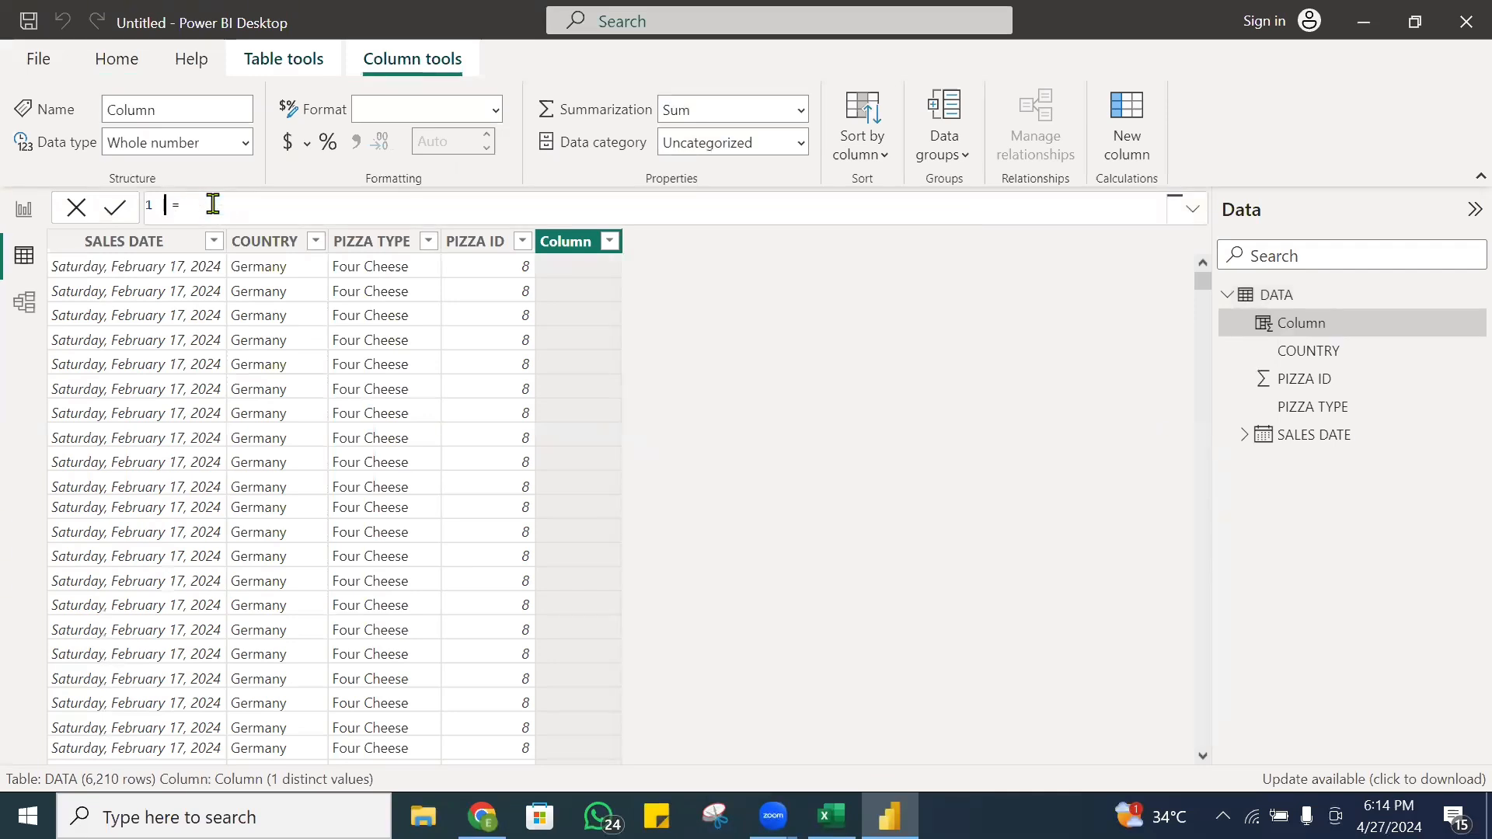
type("Month")
Define the Month column with the formula FORMAT(DATA[SALES DATE],"MMMM").
type("FORMAT(")
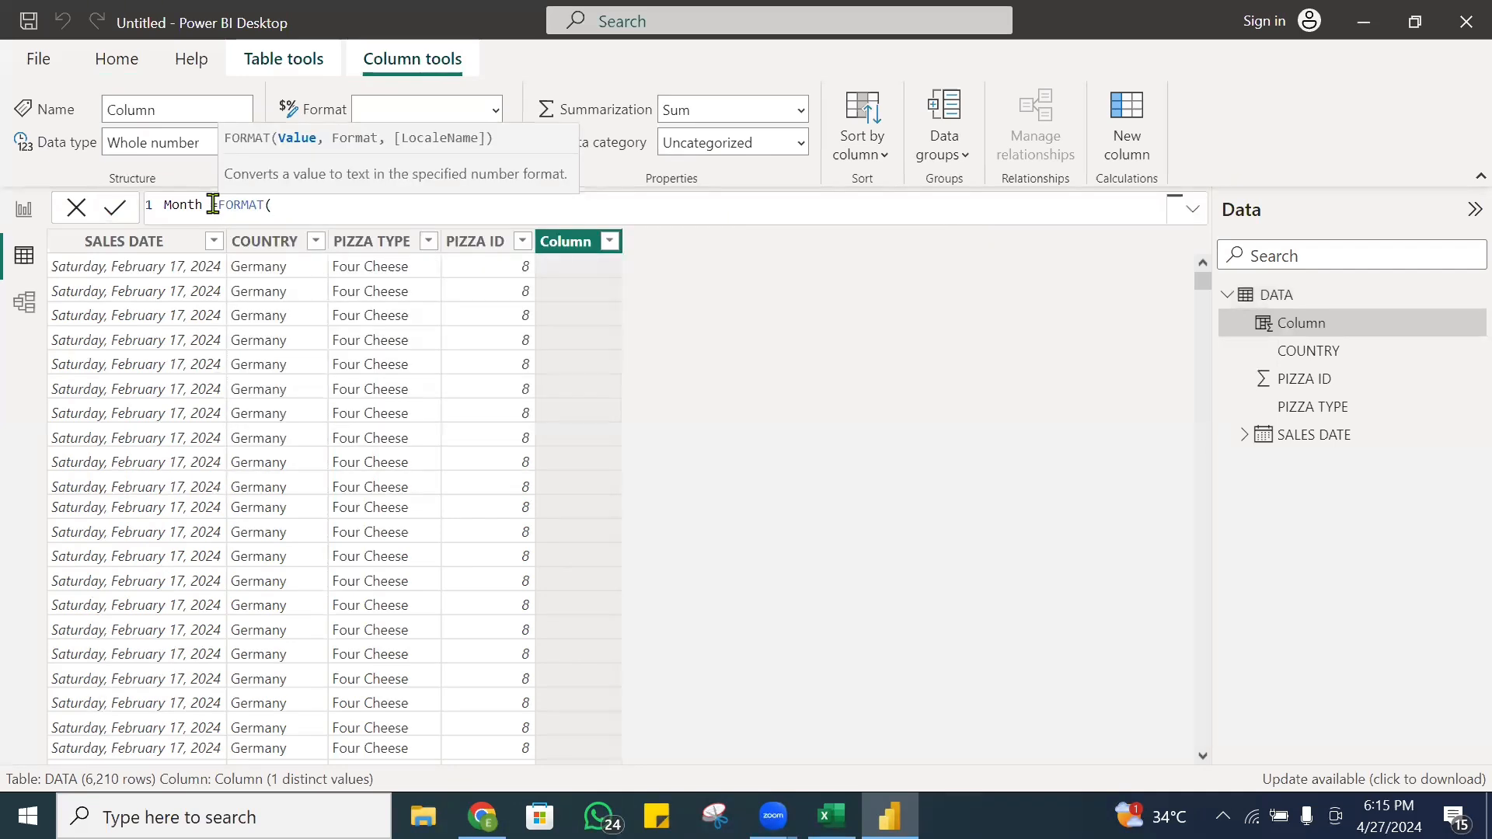
type("sa")
key("Up")
key("Up")
key("Tab")
type(",")
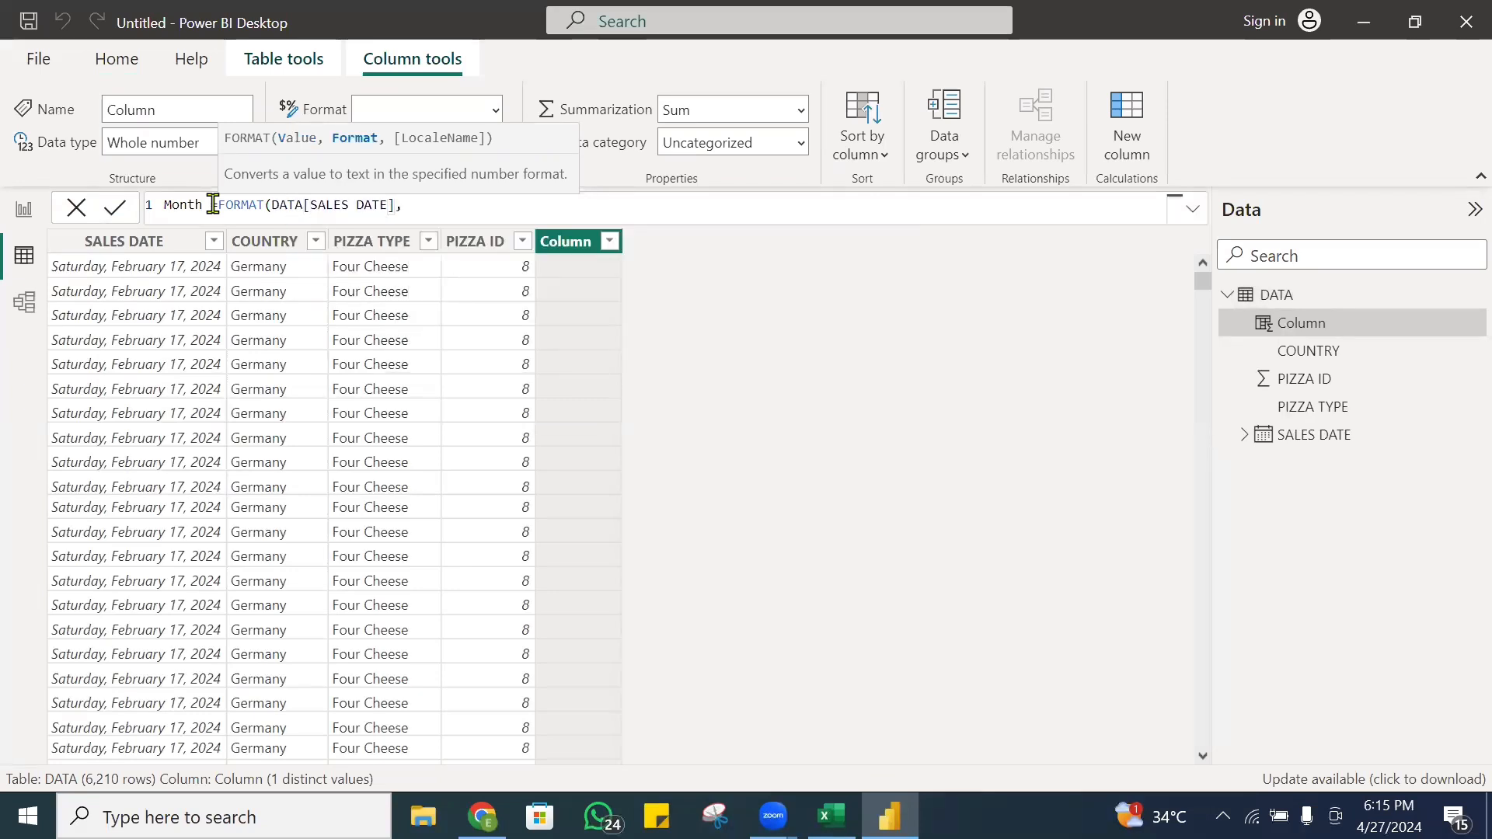
type("\"MMMM\")")
key("Return")
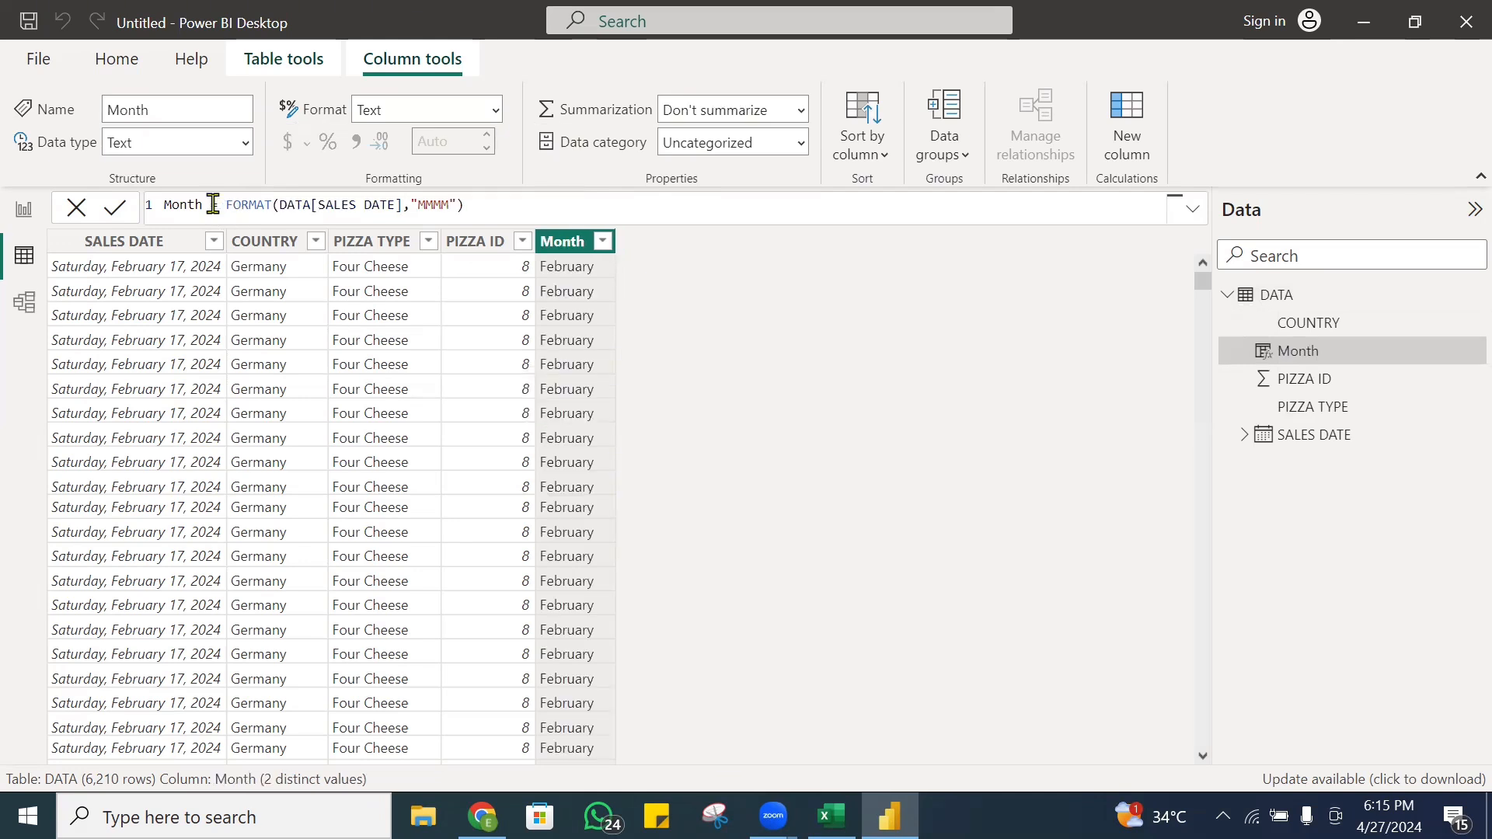
Set PIZZA.png as the report page's canvas background image with 0% transparency, and return to building visuals.
left_click(23, 215)
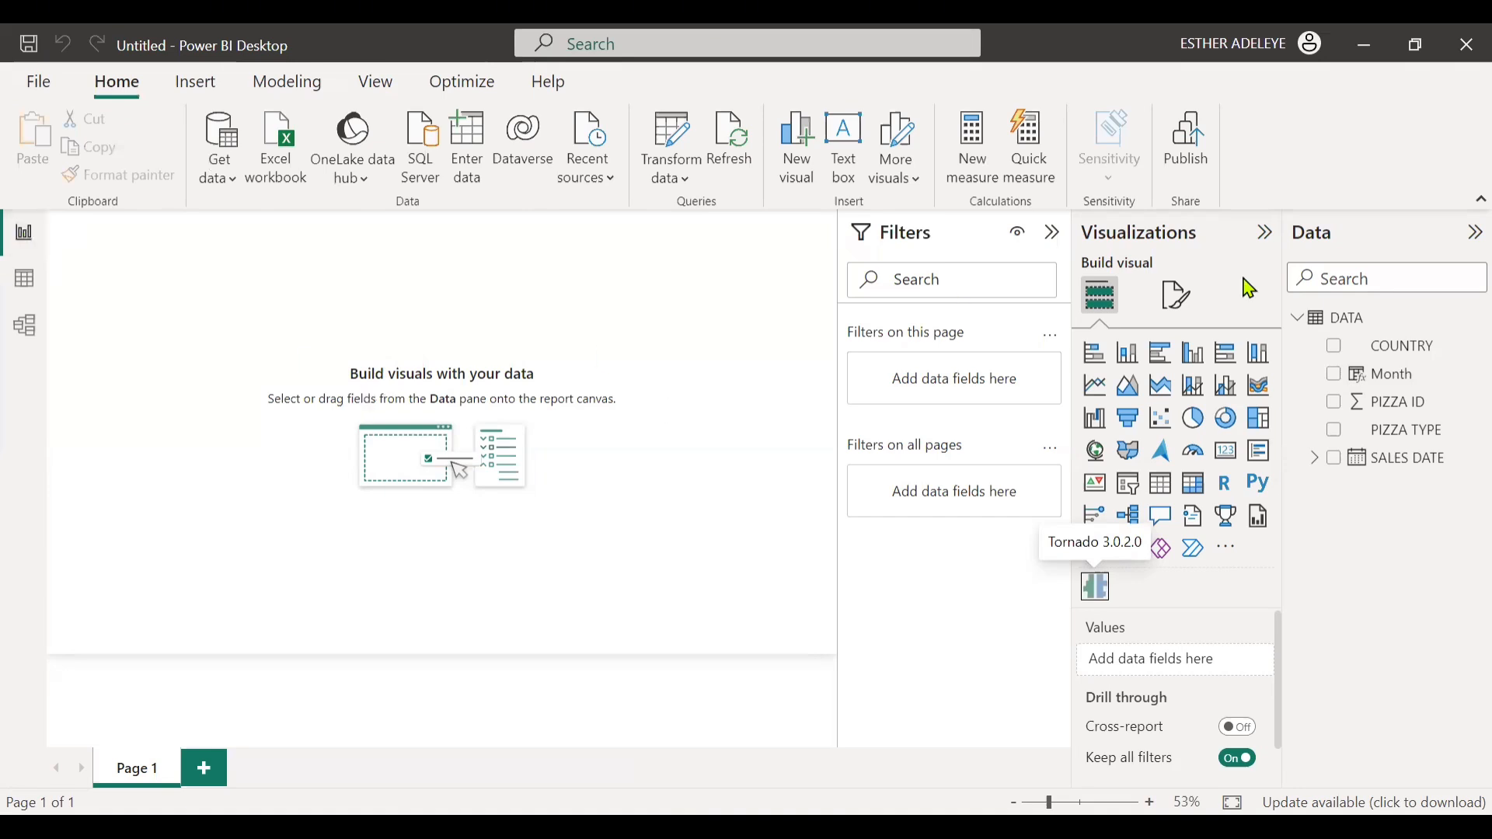
left_click(1189, 303)
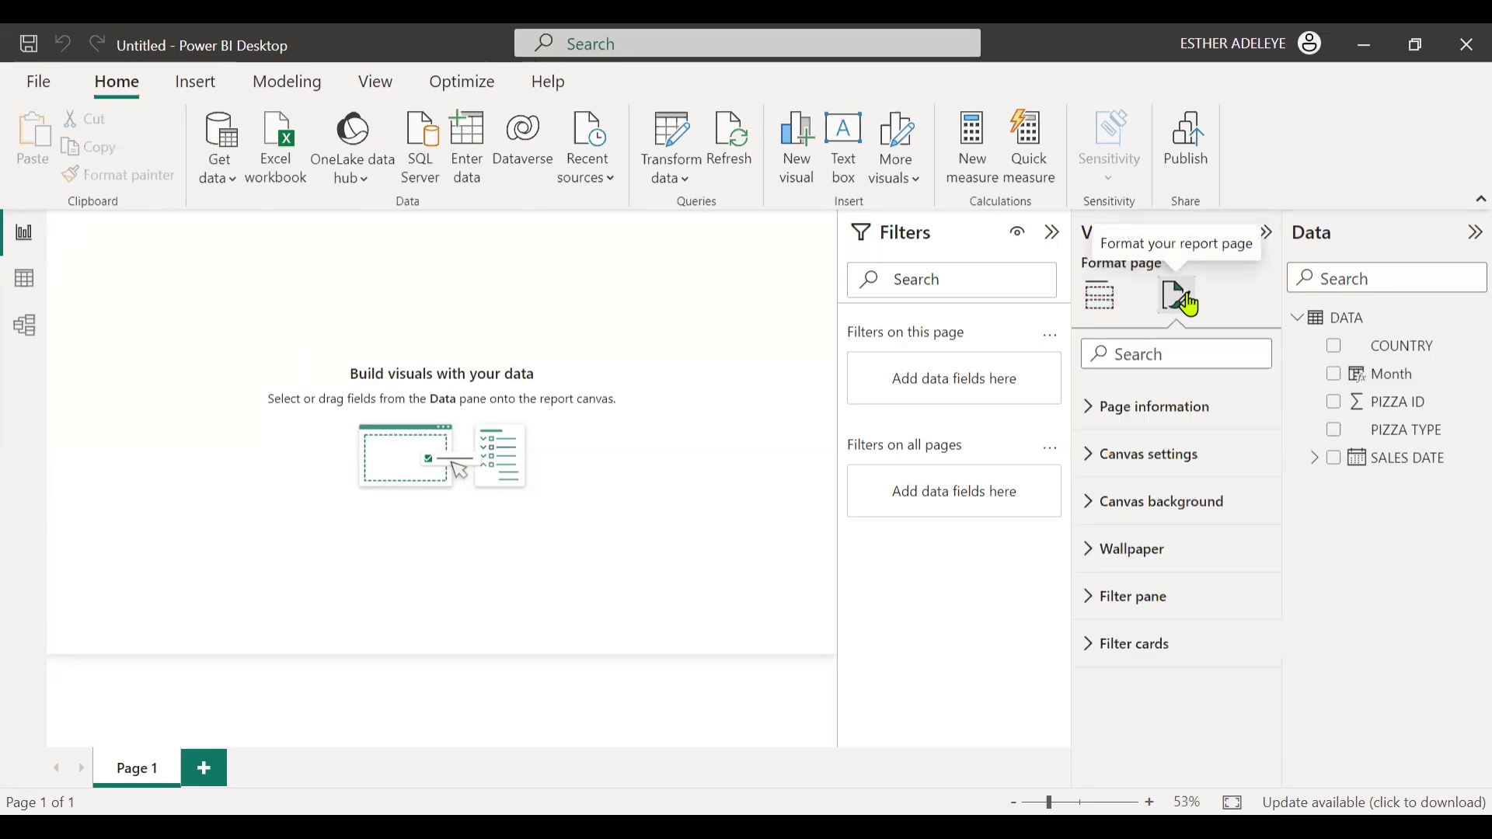
left_click(1101, 505)
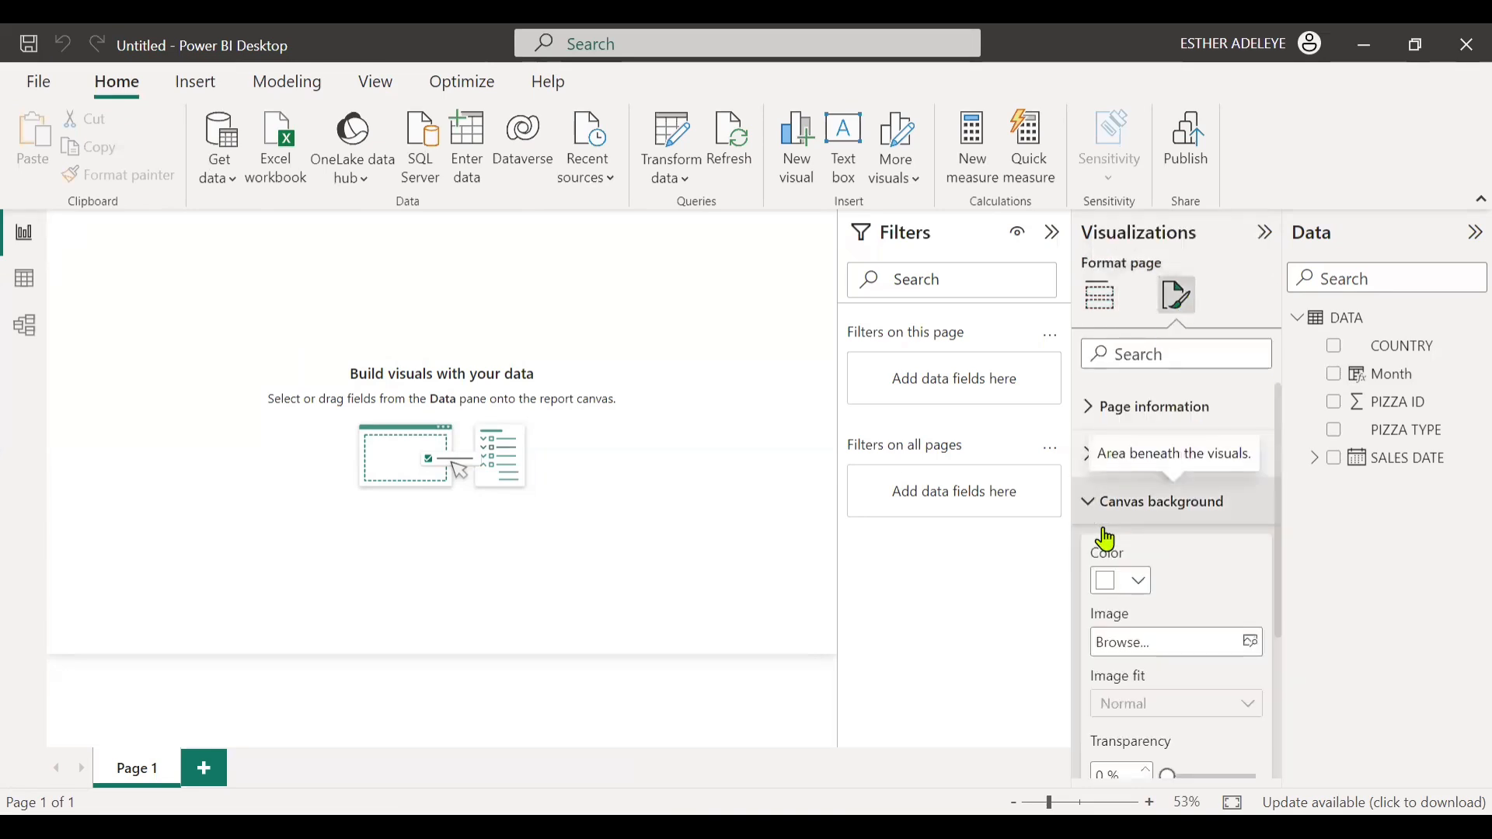
scroll(1140, 586, "down", 1)
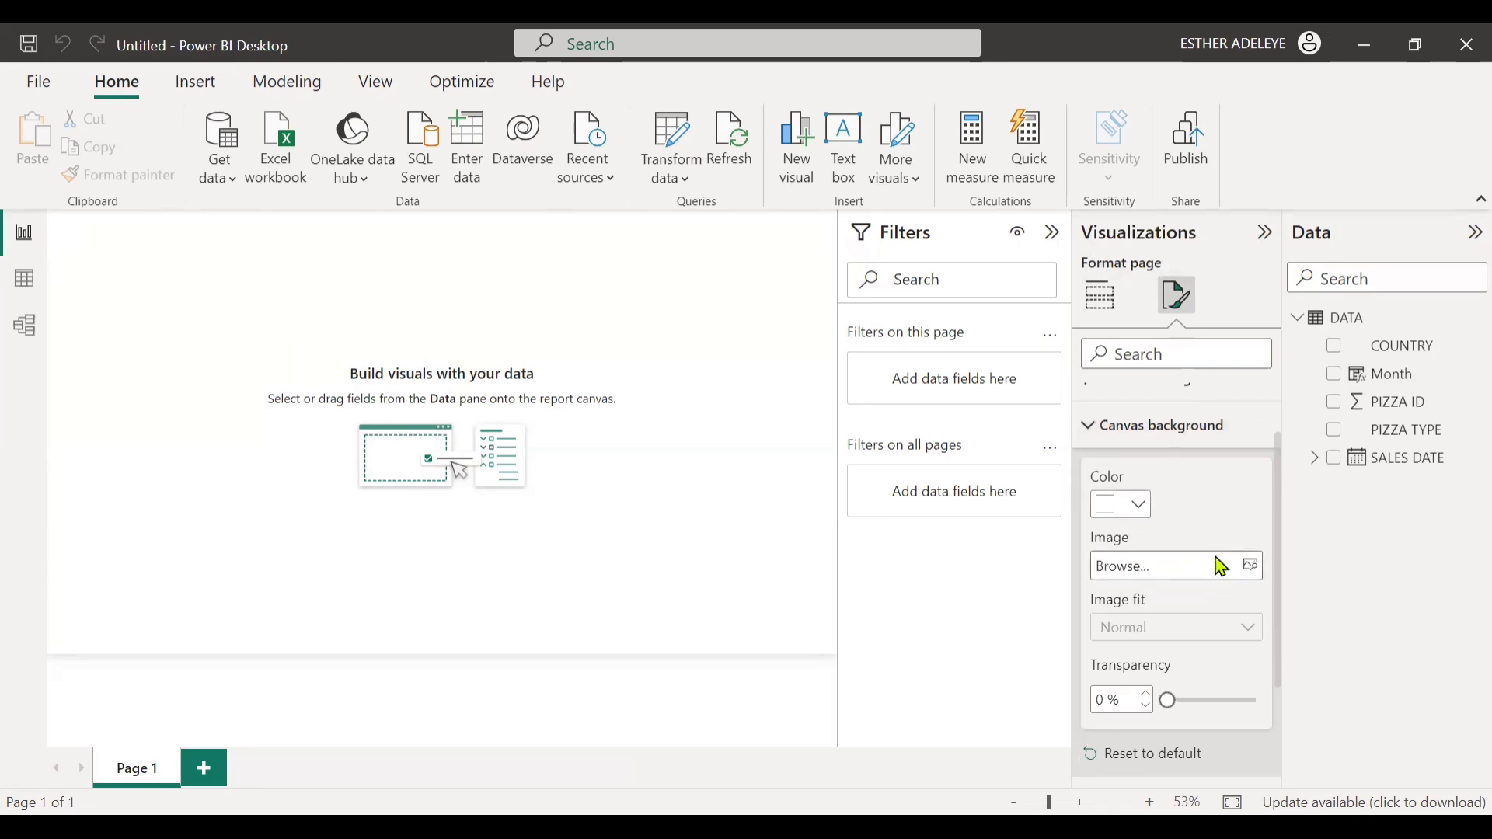
left_click(1255, 567)
left_click(430, 197)
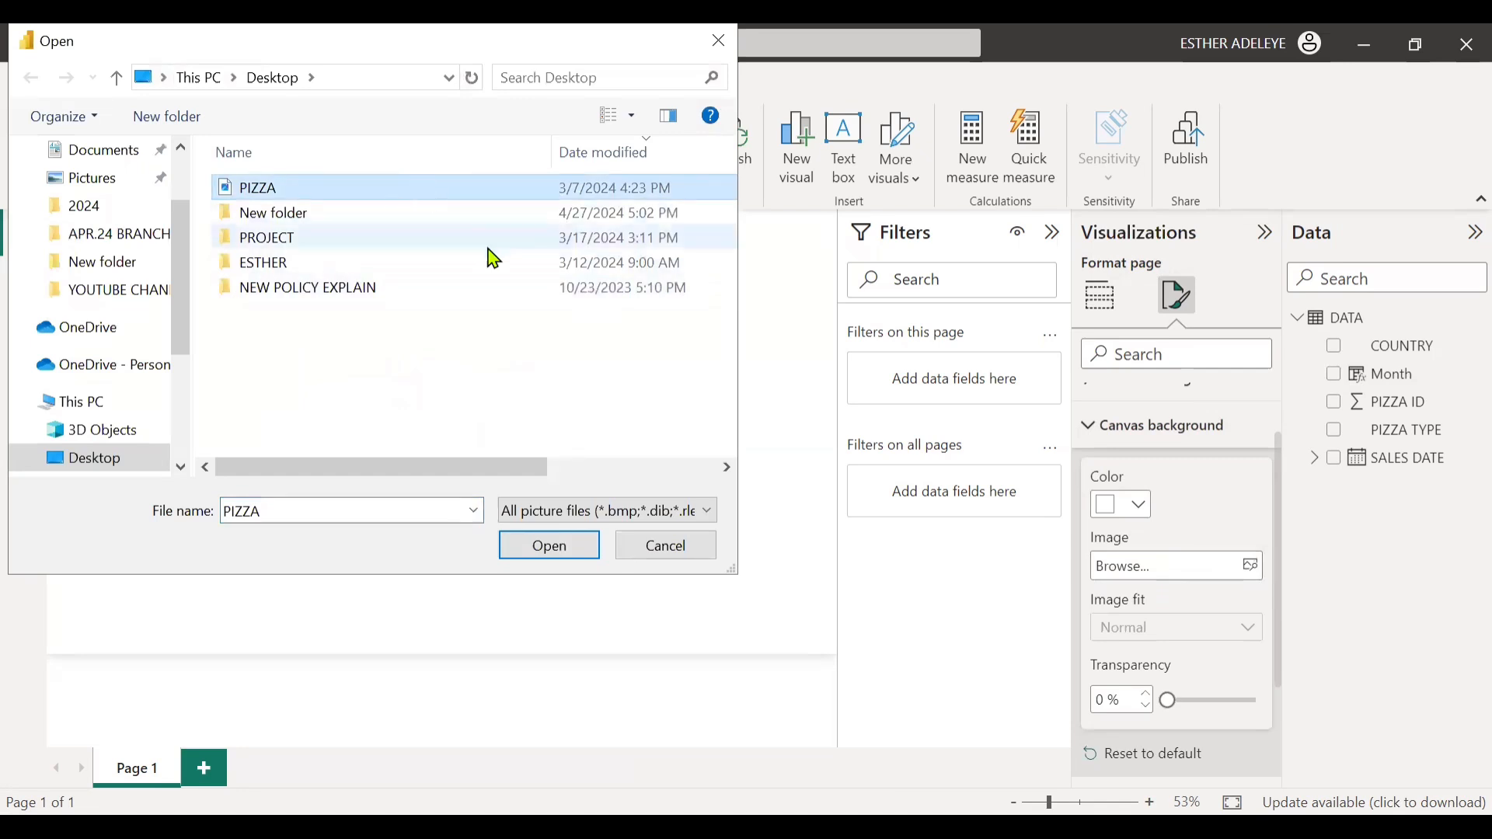
left_click(550, 548)
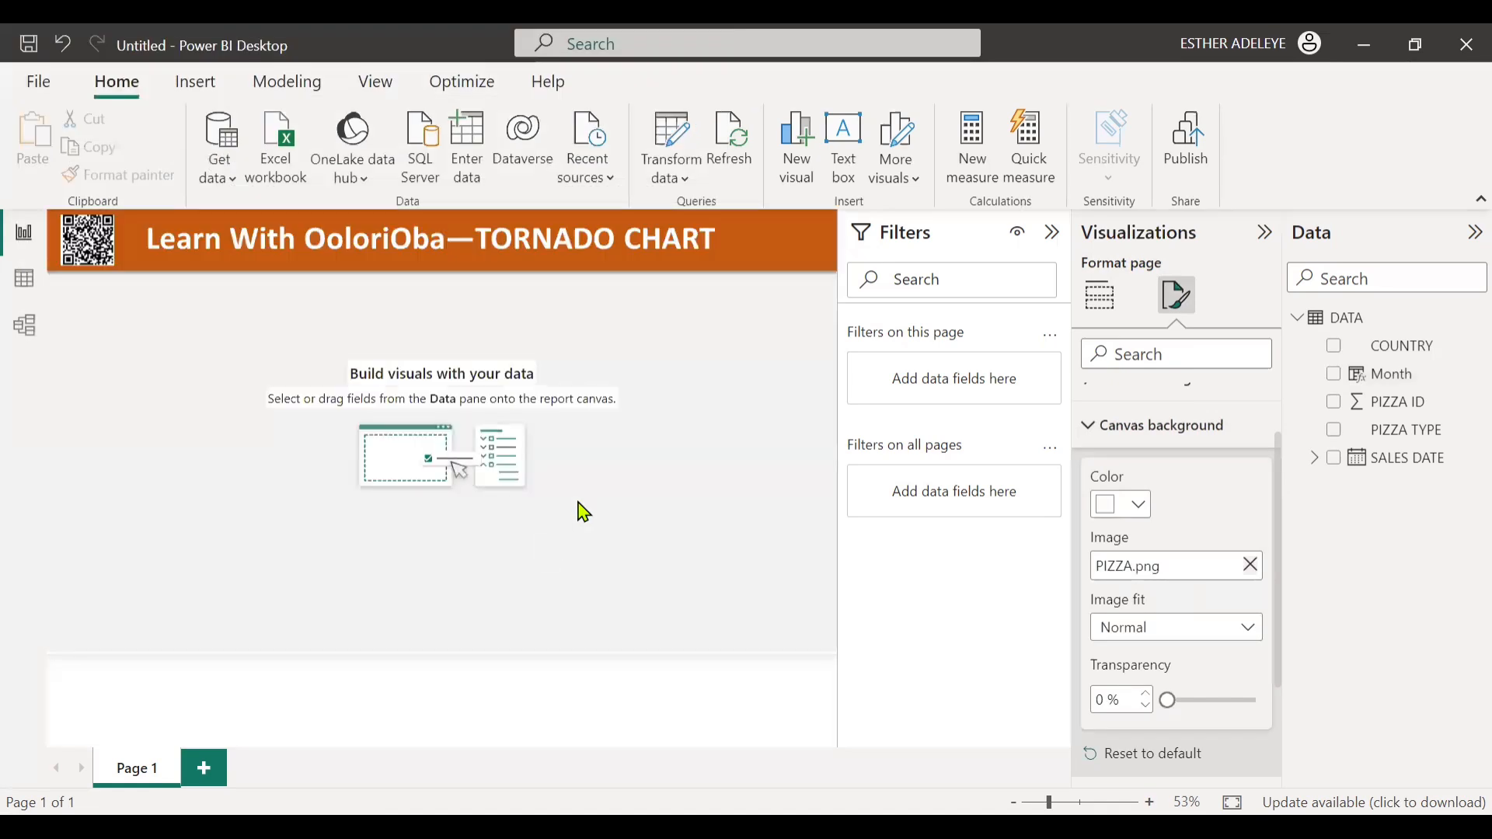
mouse_move(1167, 701)
left_mouse_down()
mouse_move(1259, 709)
mouse_move(1149, 715)
left_mouse_up()
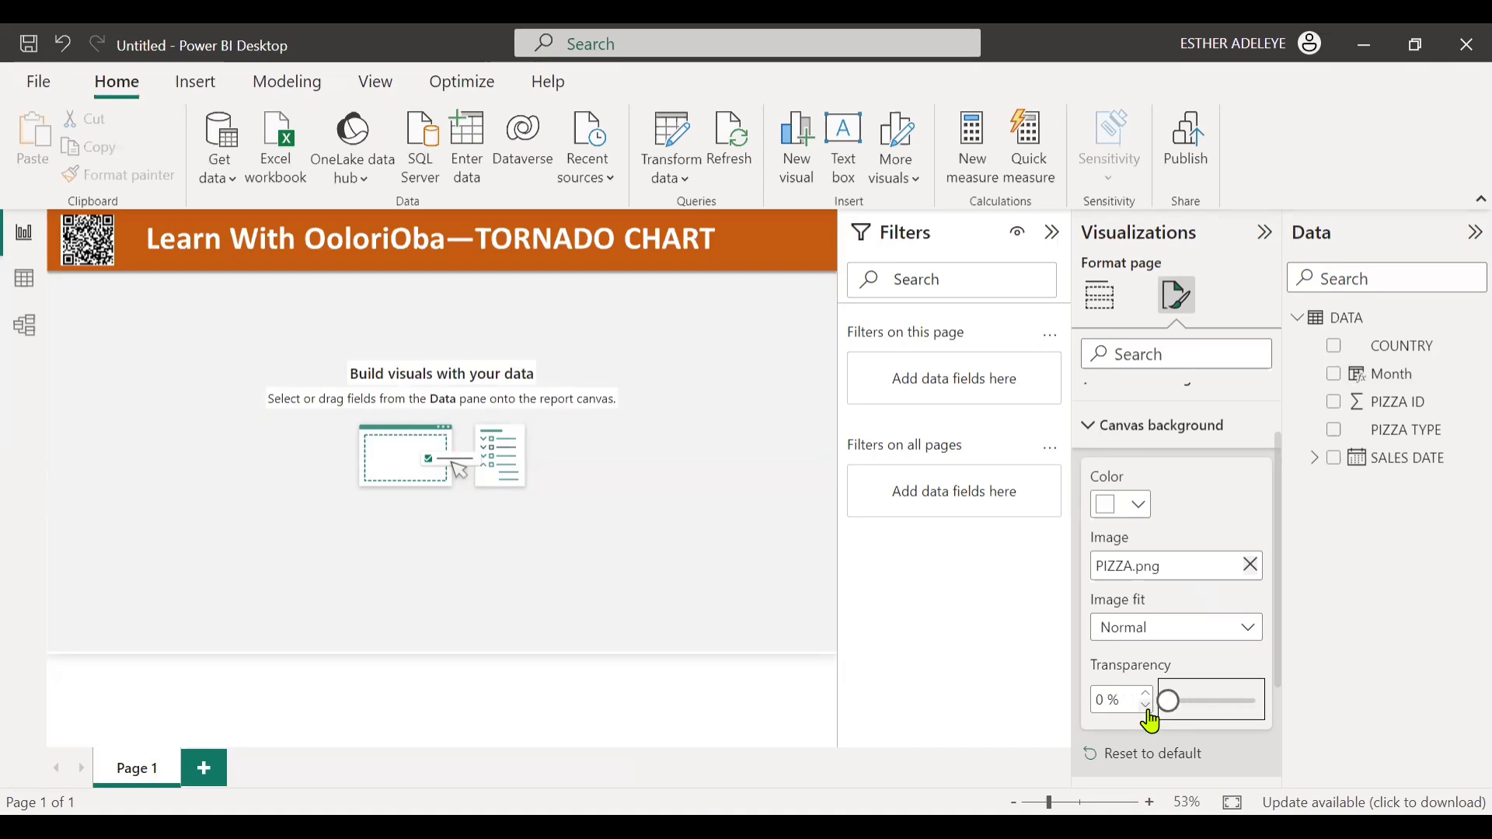
left_click(1100, 295)
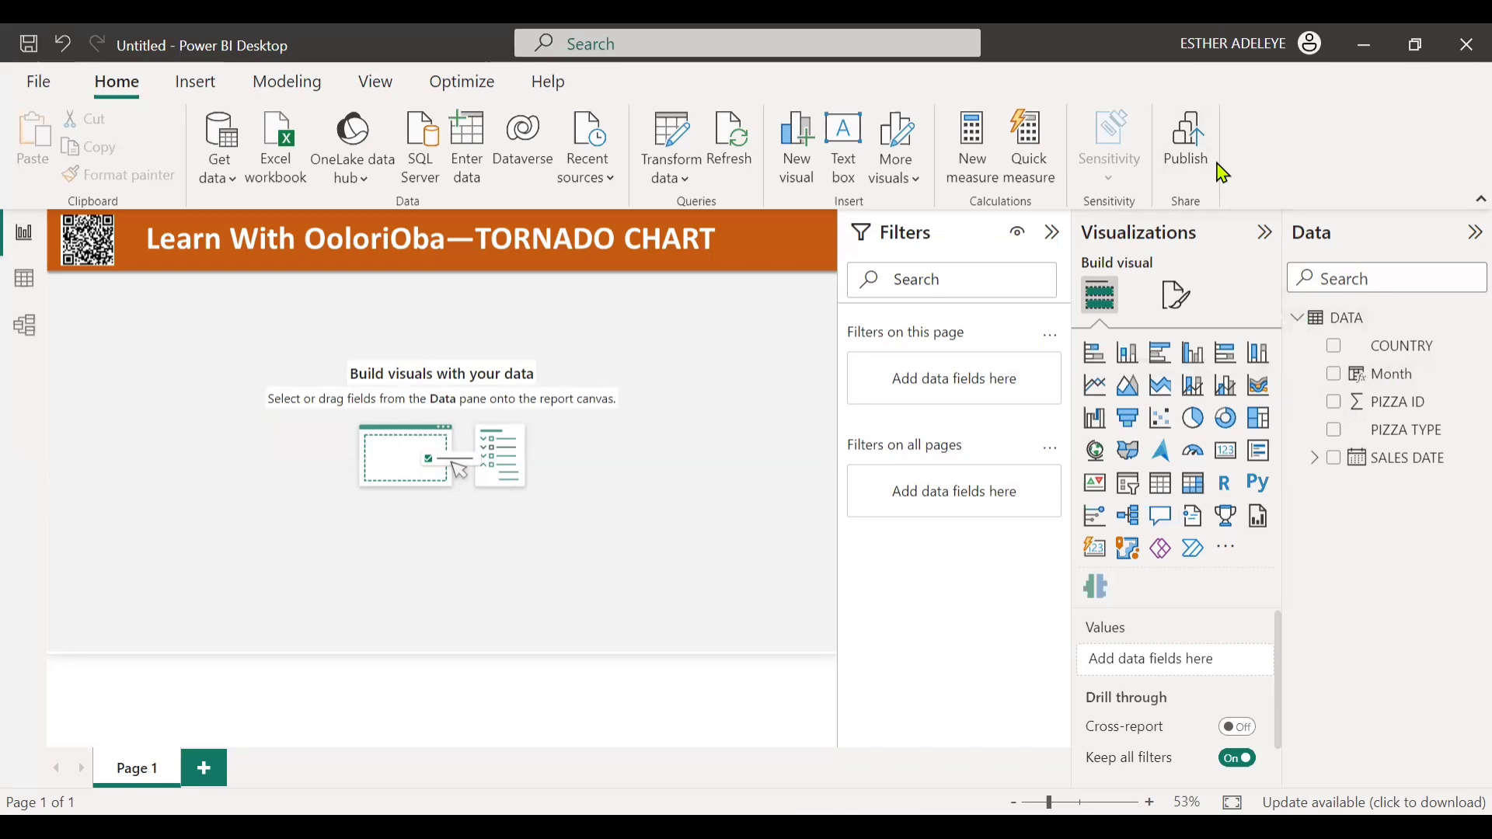
Create an empty table named MEASURE and load it into the model.
left_click(468, 155)
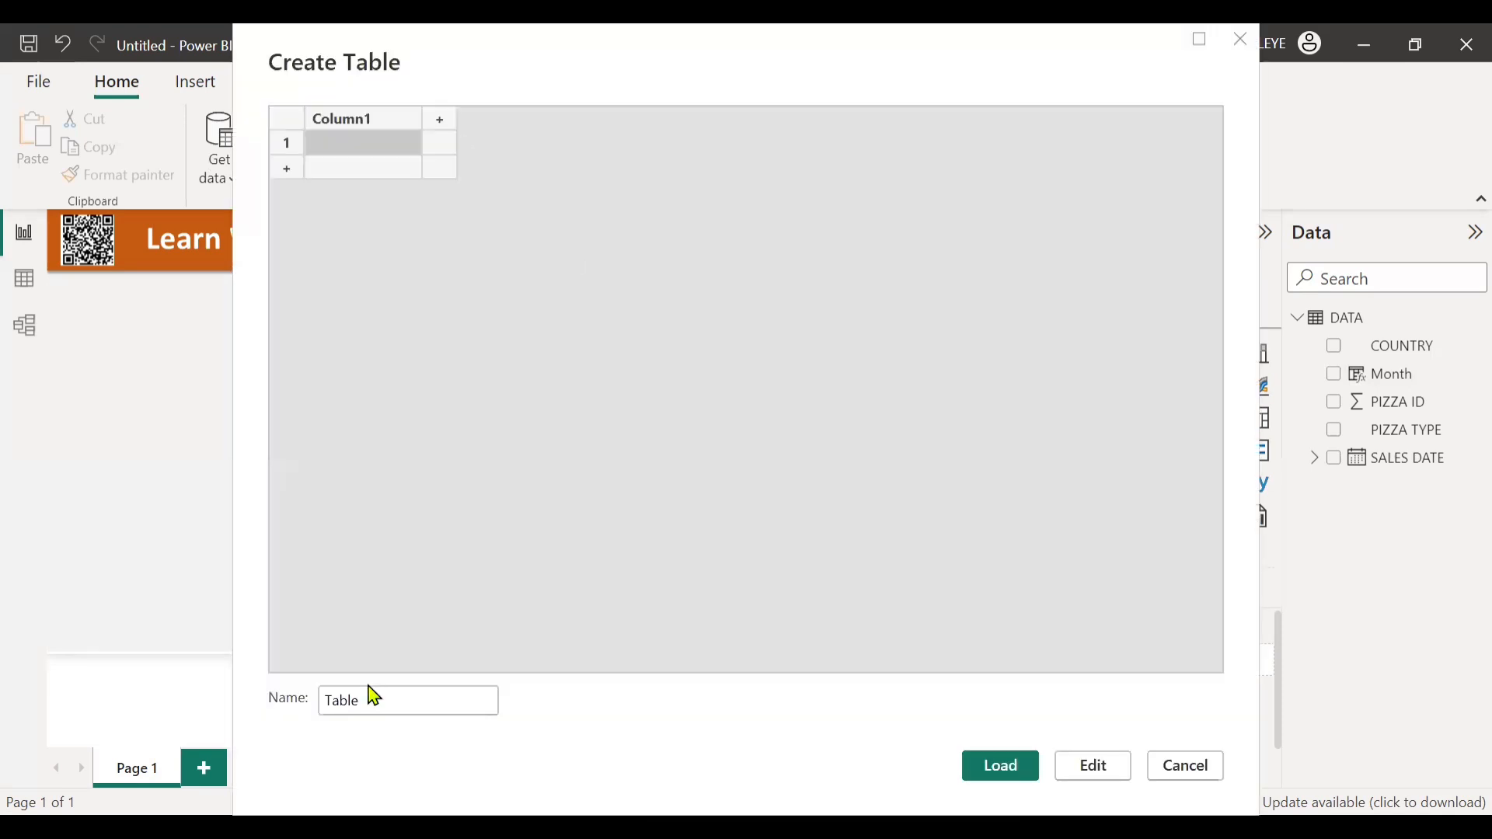
double_click(375, 697)
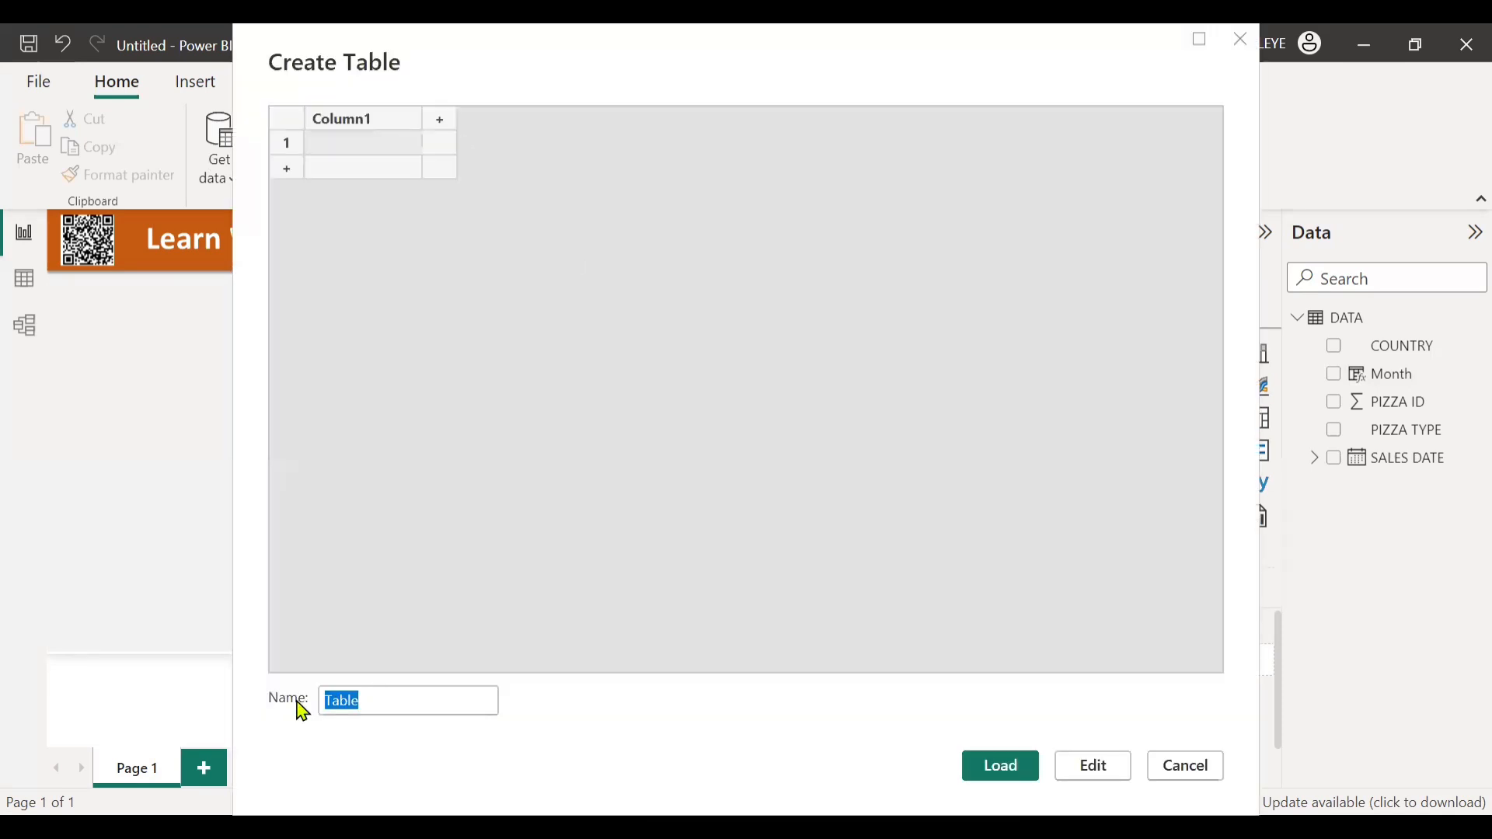
type("MEAS")
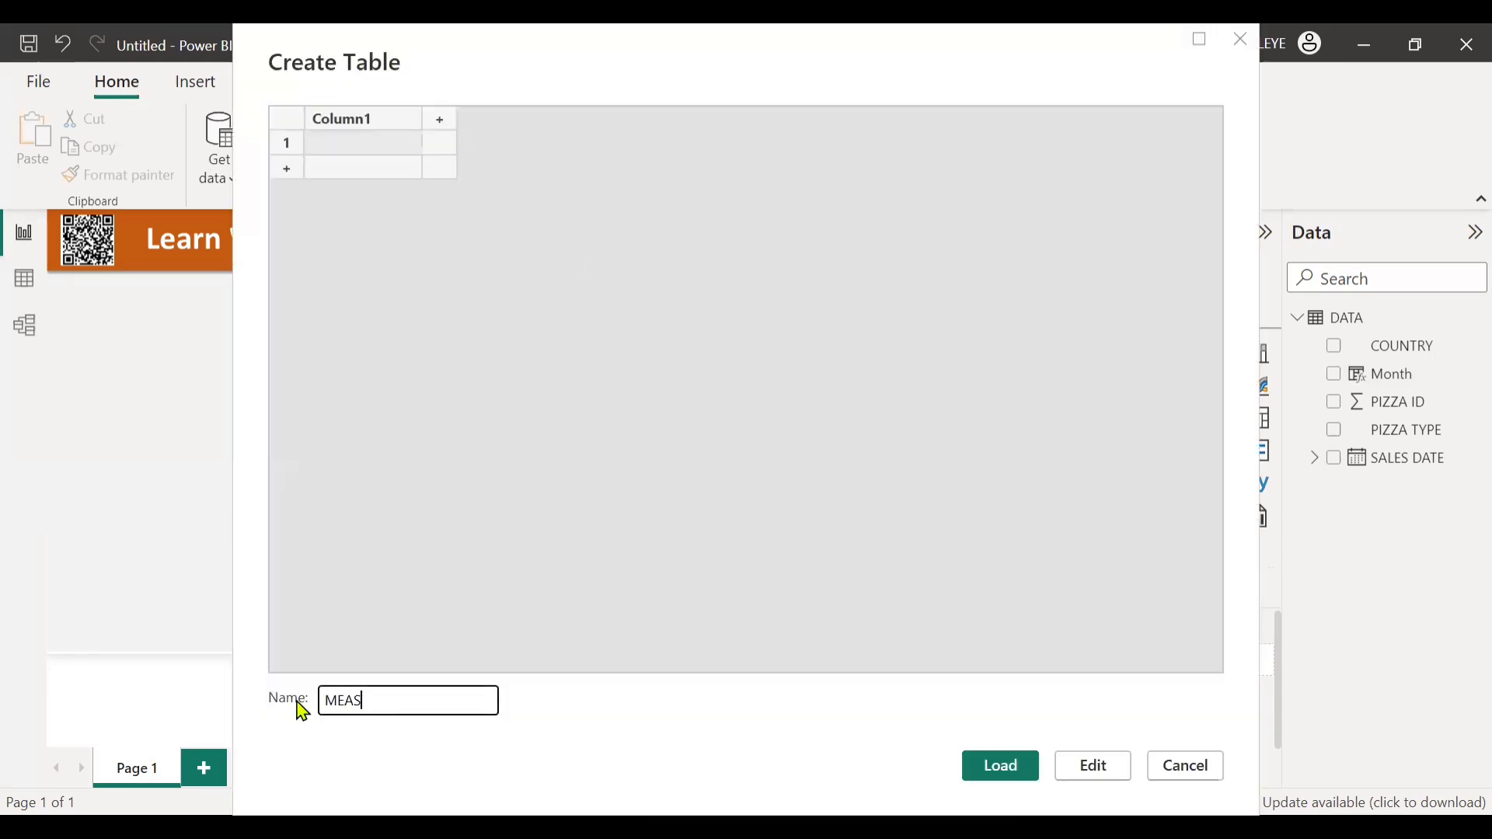
type("URE")
left_click(1005, 769)
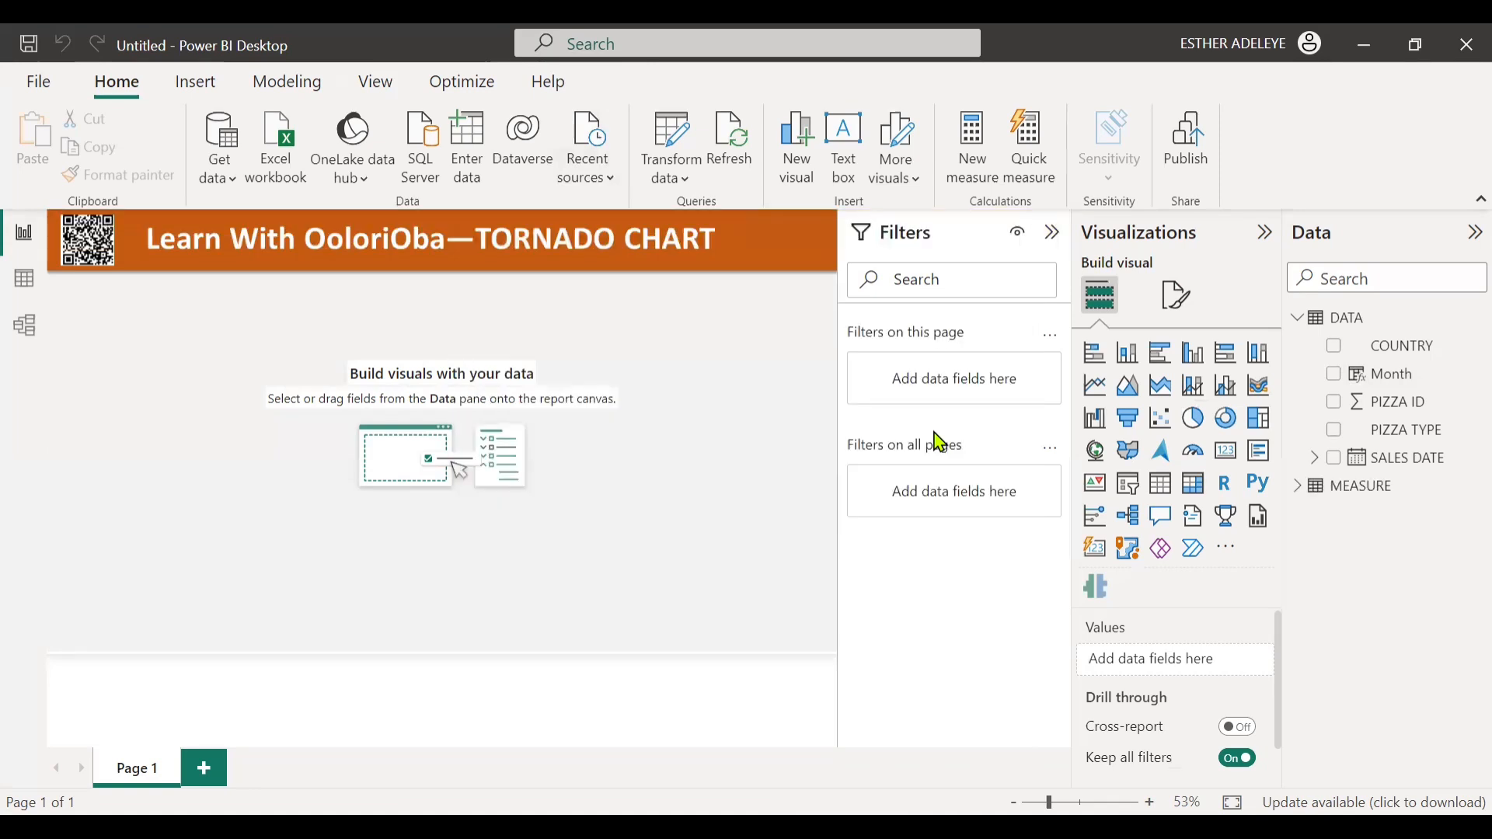
Add a new measure to the MEASURE table and name it SALES.
left_click(1306, 499)
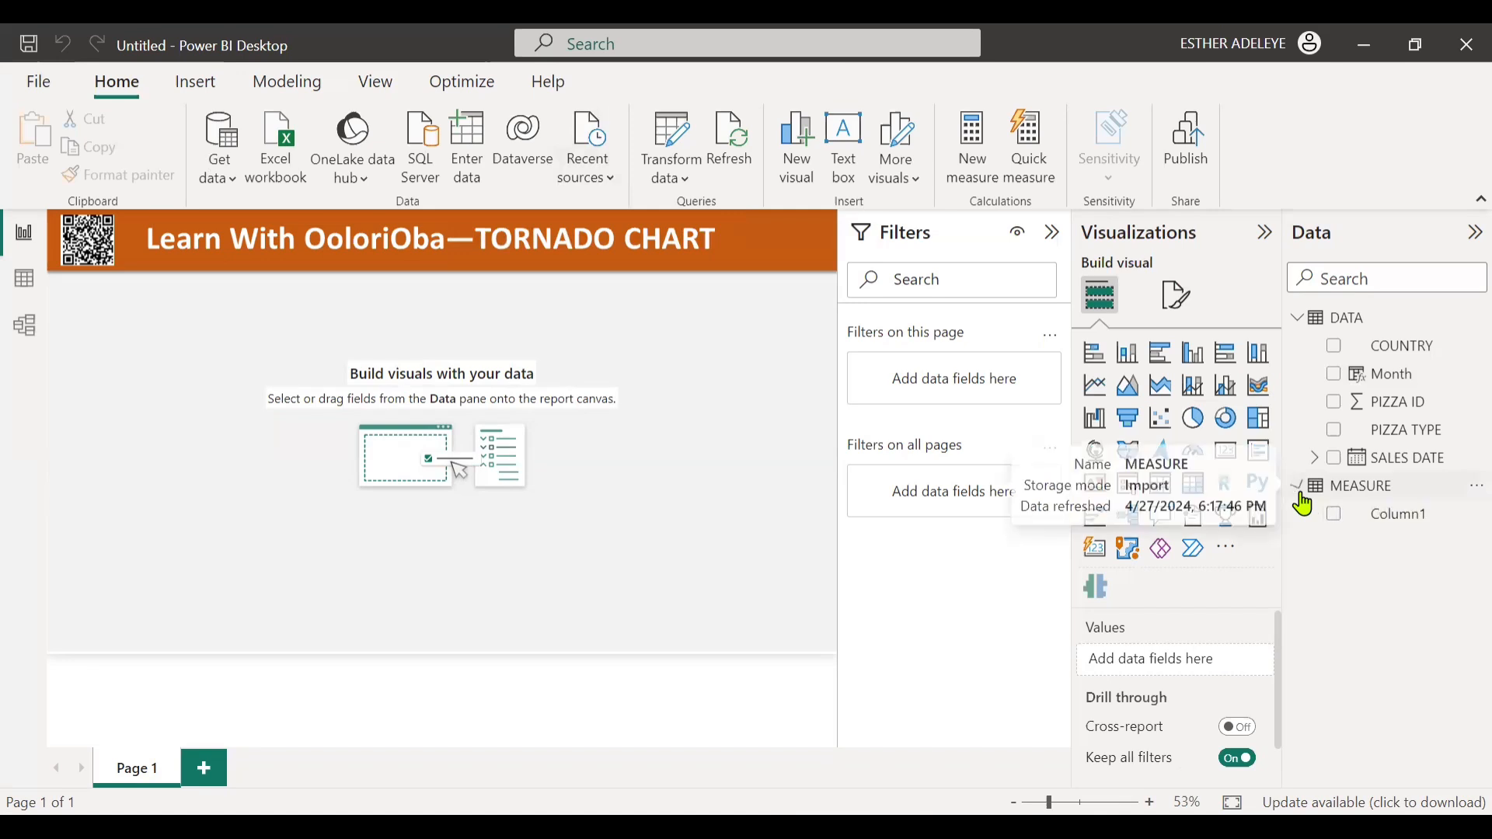
right_click(1378, 525)
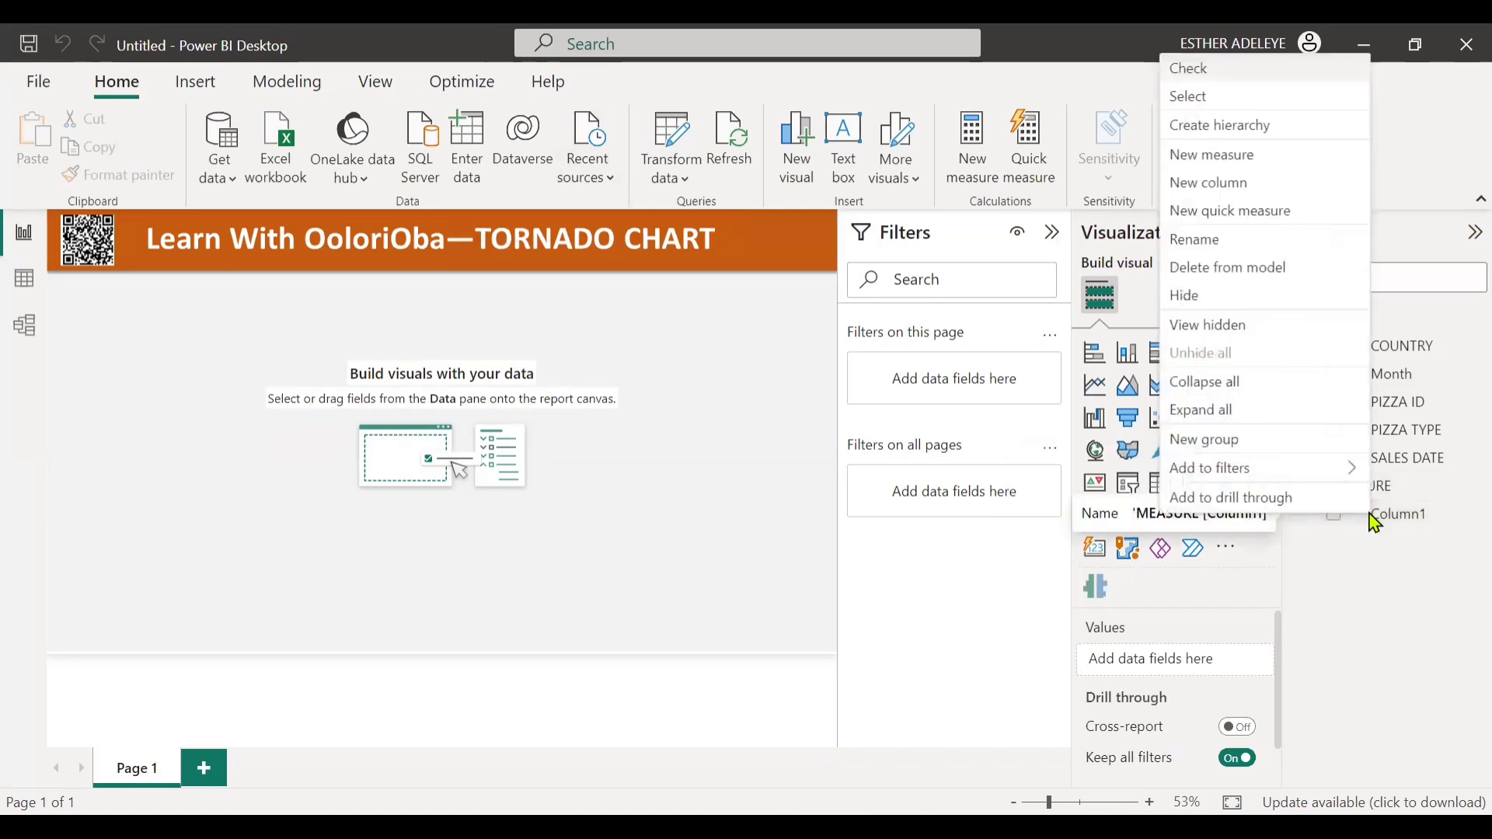
left_click(1265, 168)
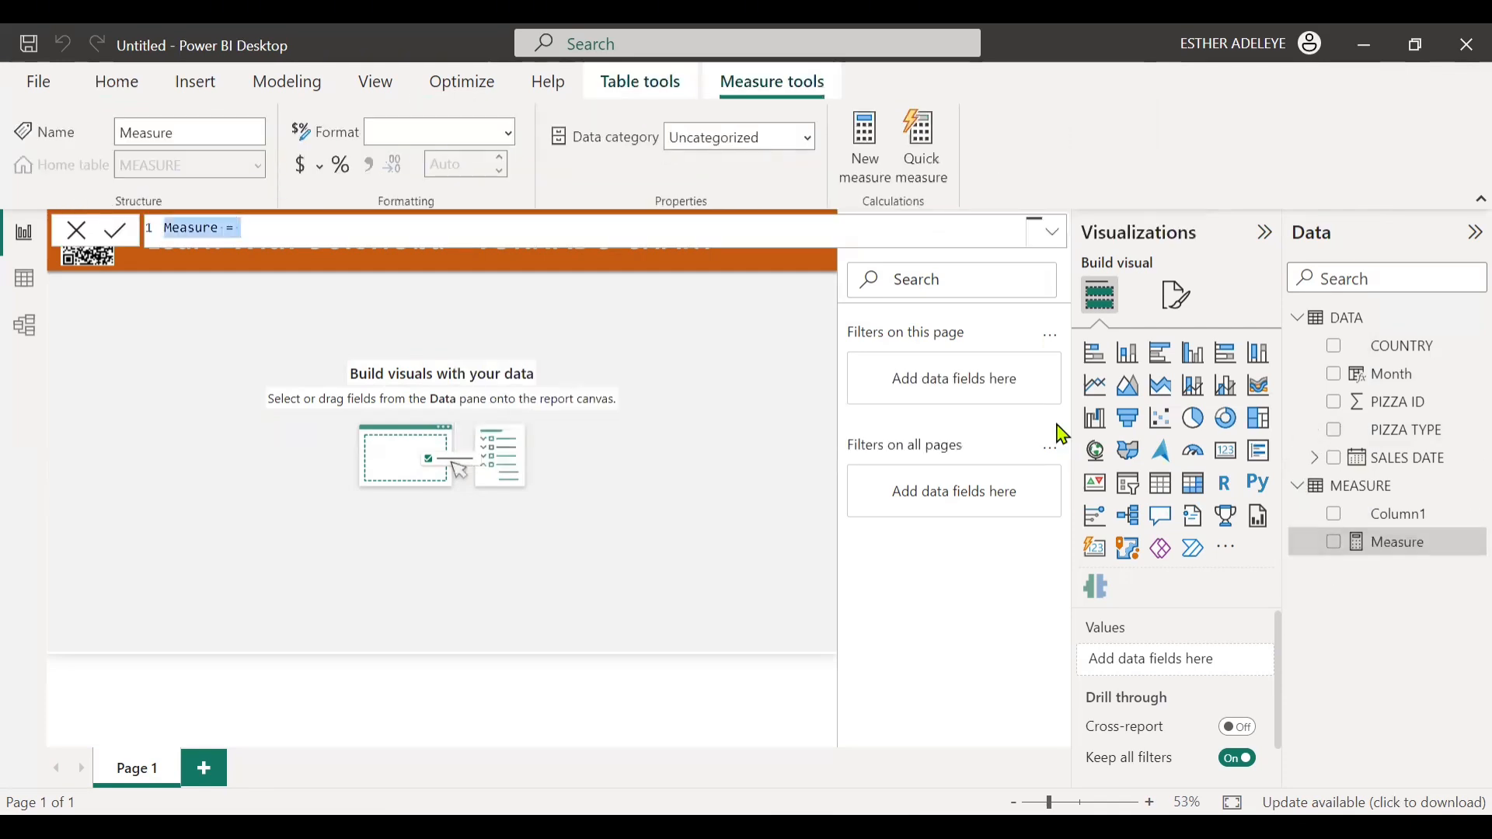
left_click(229, 230)
key("BackSpace")
key("BackSpace")
key("BackSpace")
key("BackSpace")
key("BackSpace")
key("BackSpace")
key("BackSpace")
type("SALES")
left_click(262, 232)
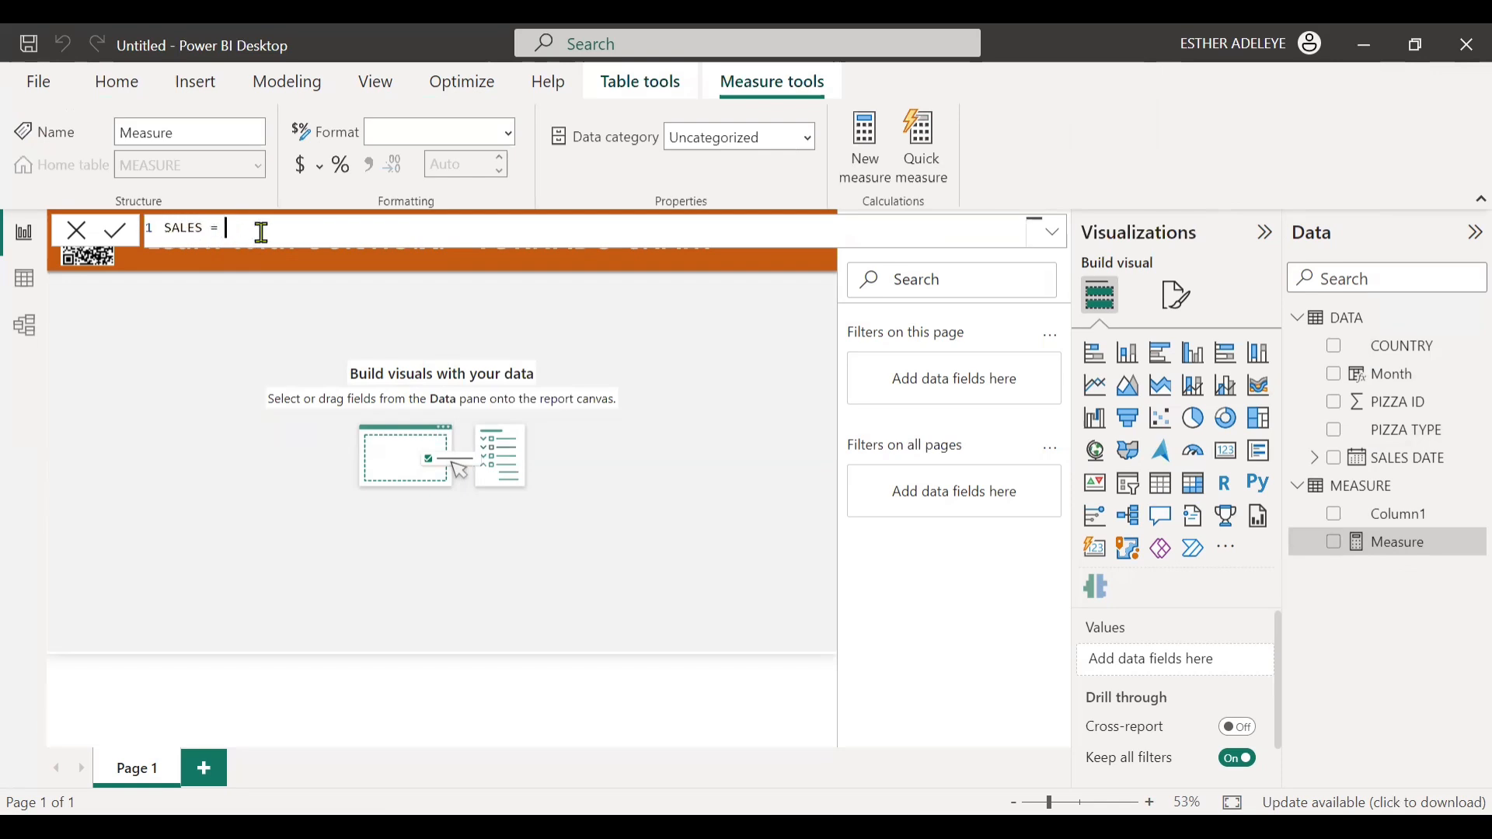
Define the SALES measure as COUNTROWS(DATA) and commit the formula.
type("COUNT")
key("Down")
key("Down")
key("Down")
key("Down")
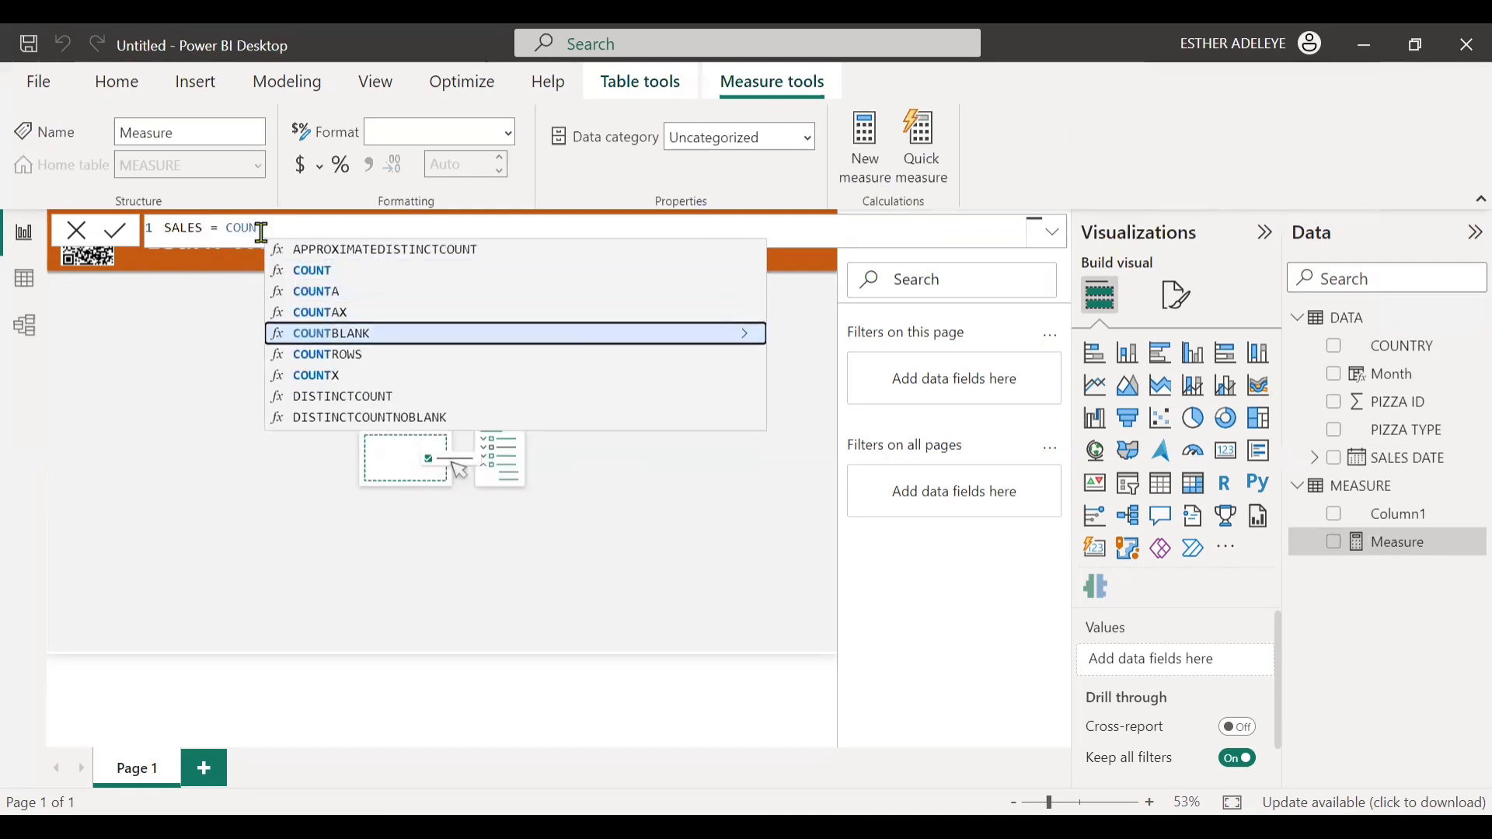
key("Tab")
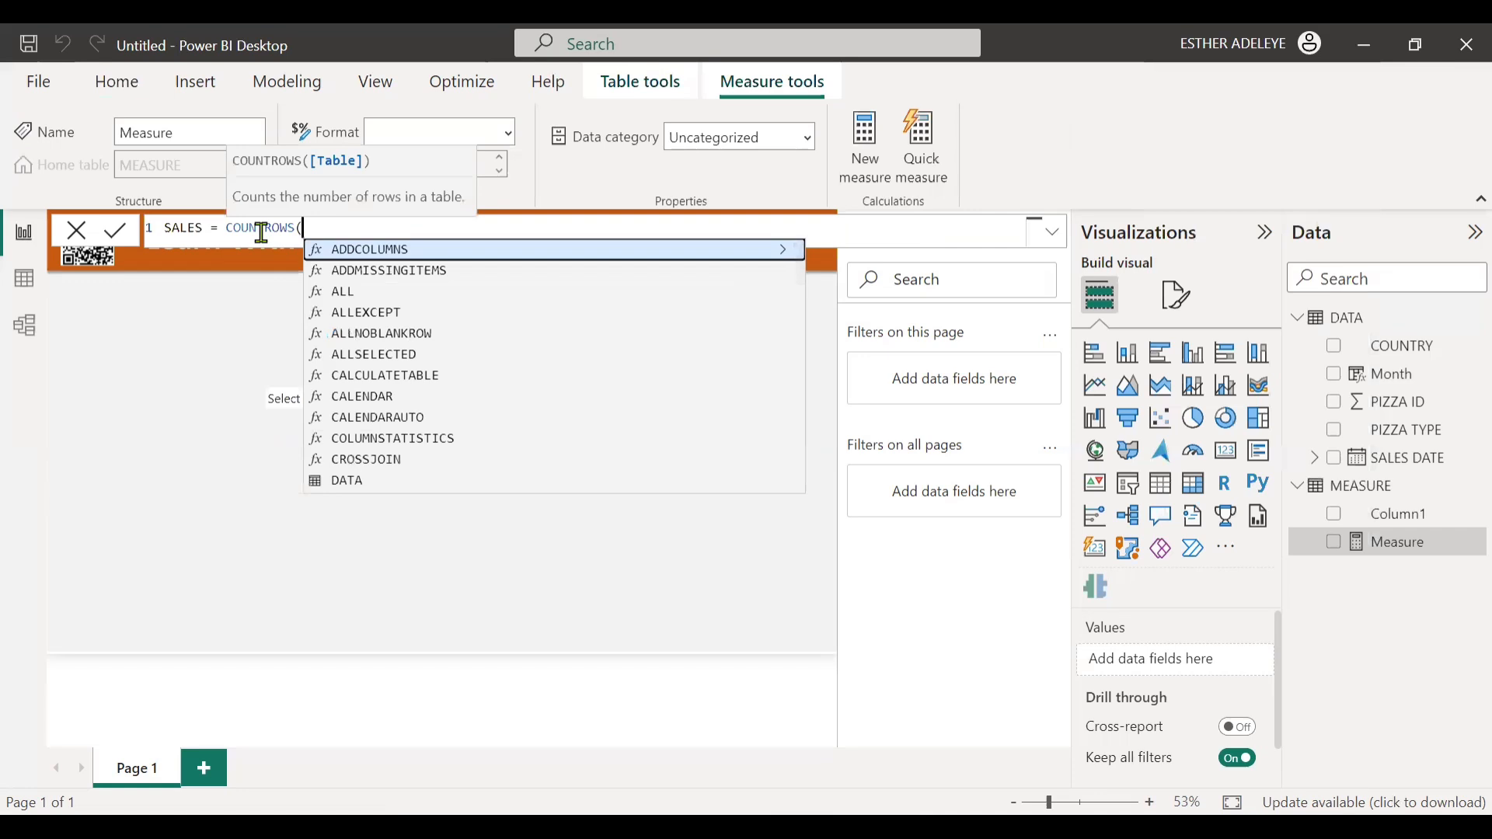
type("DATE")
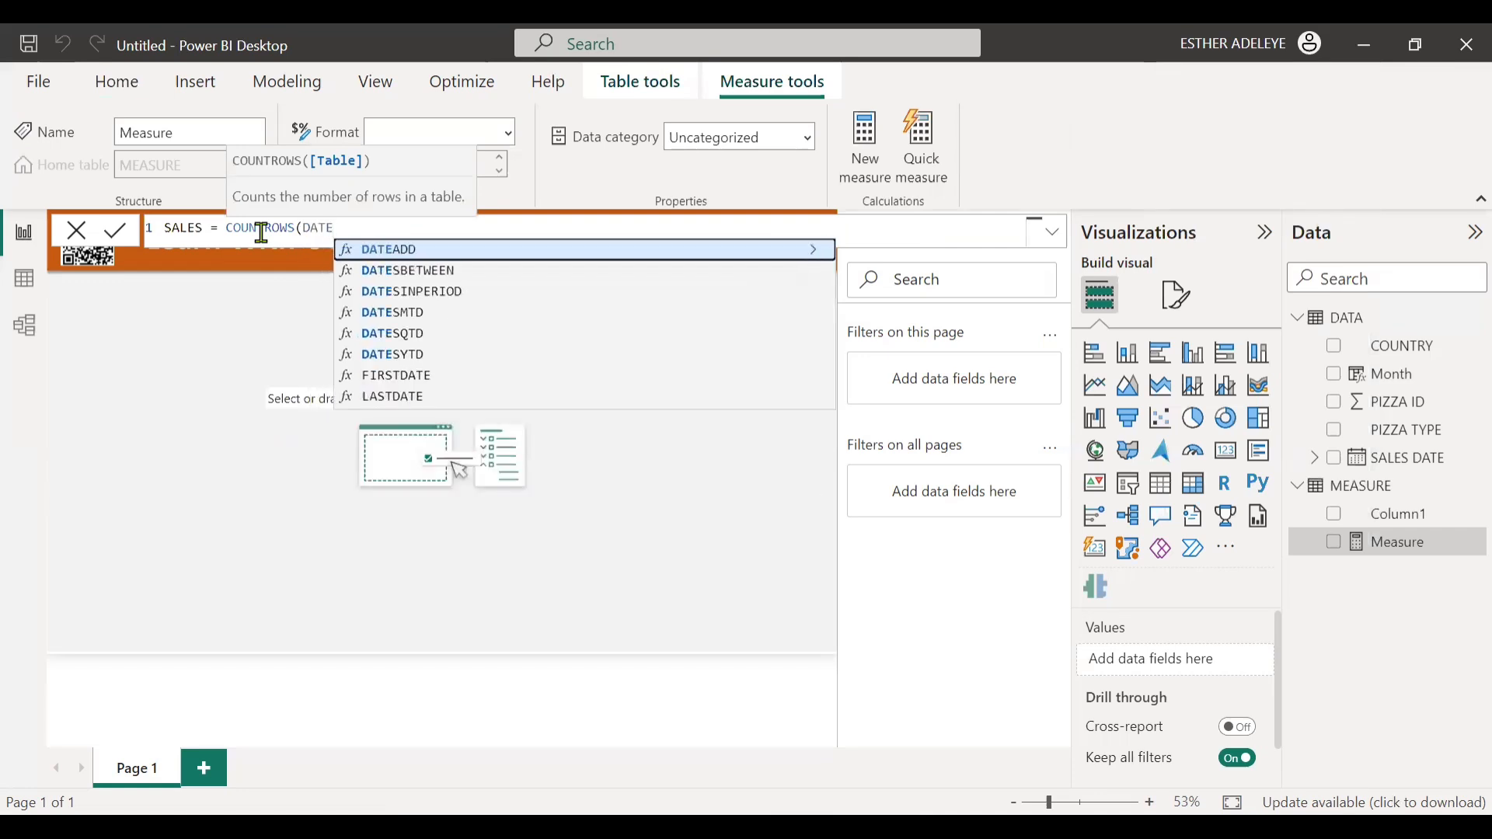
key("BackSpace")
type("A")
key("Down")
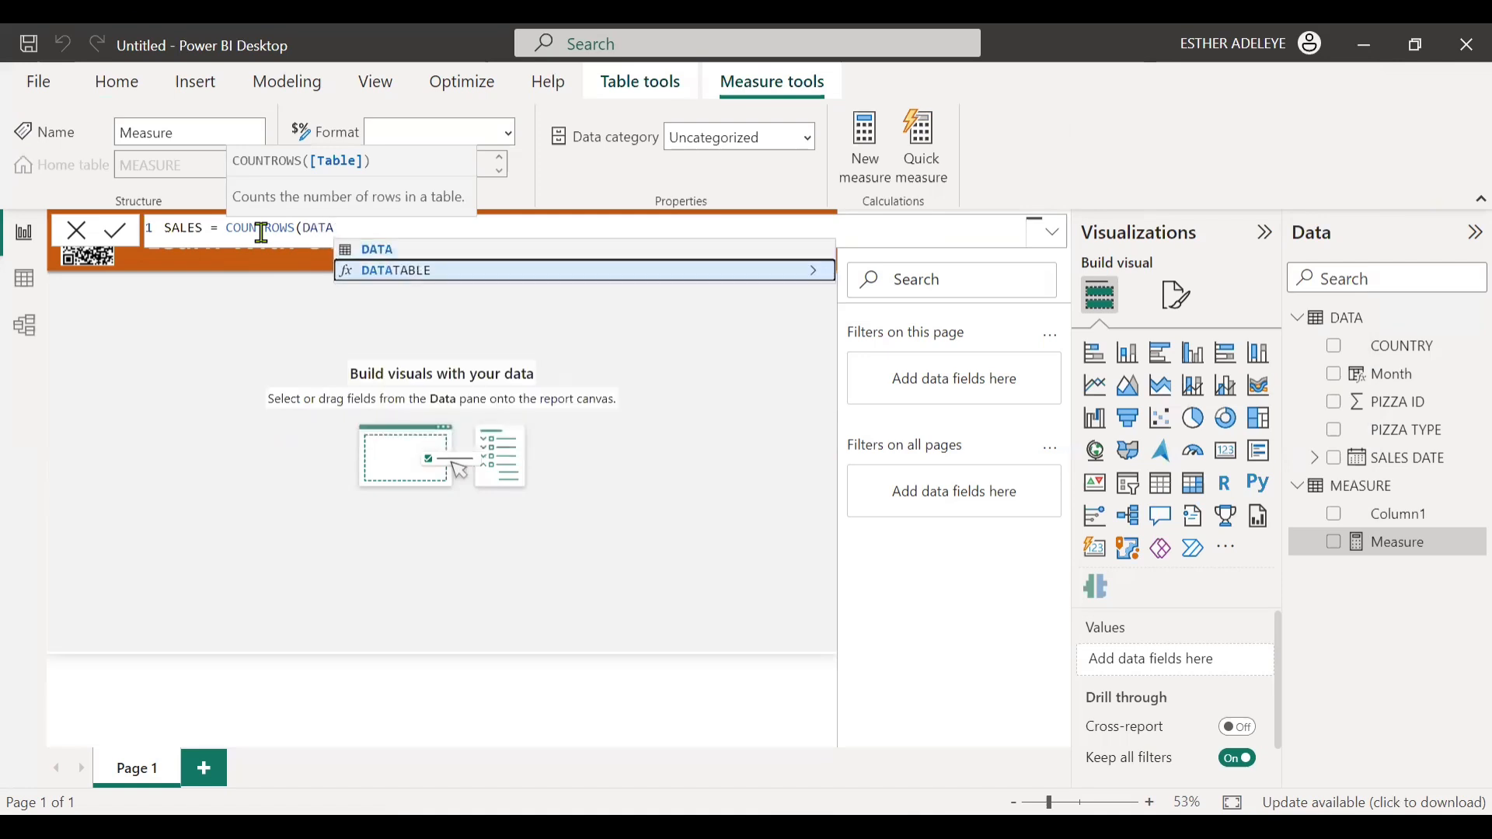
key("Up")
type(")")
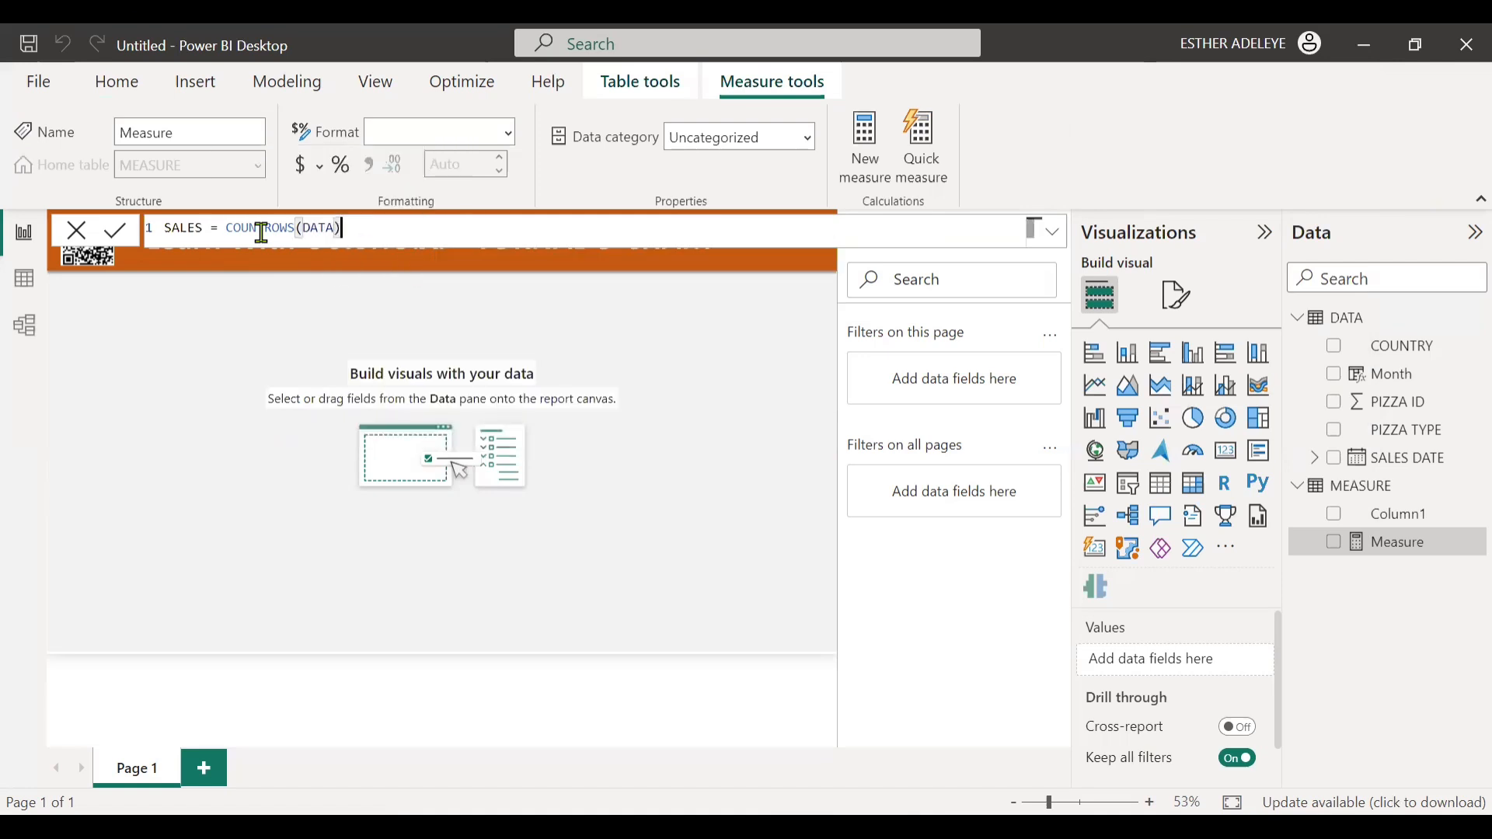
key("Return")
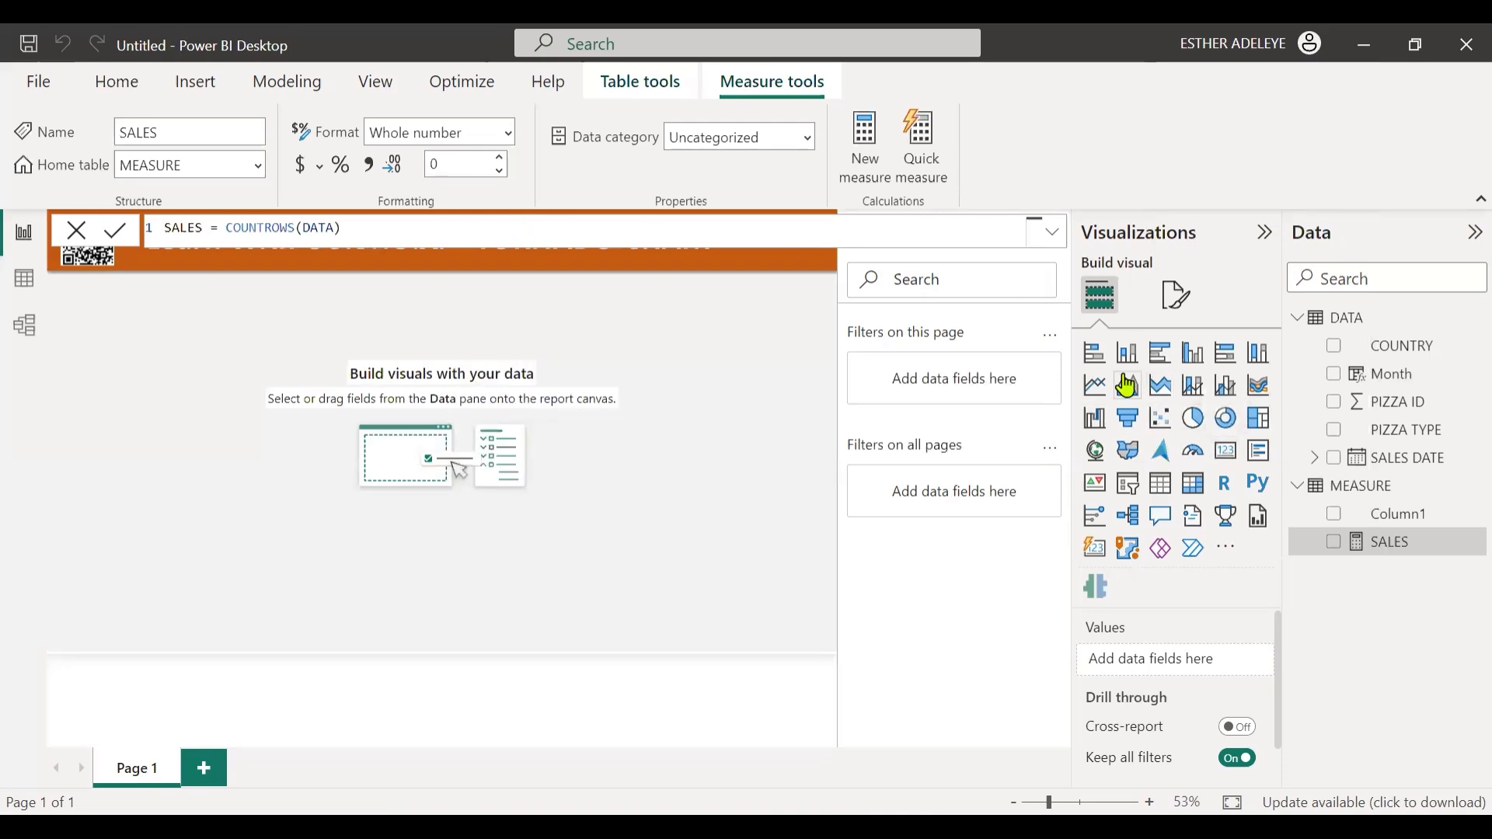
Place a card visual in the middle of the page and preview the SALES measure in it, leaving the card empty.
left_click(1230, 454)
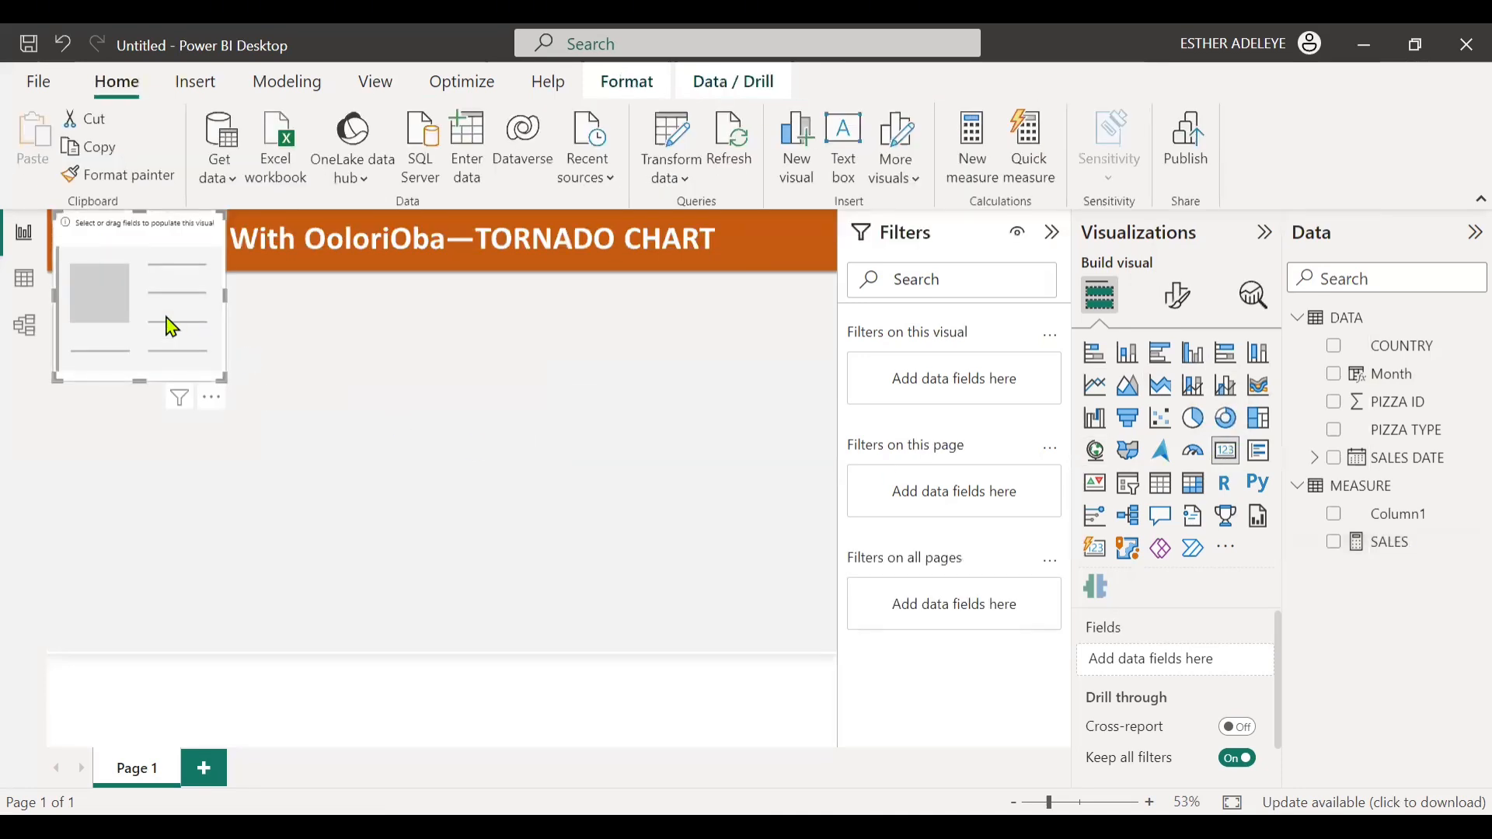
left_click_drag(168, 317, 392, 465)
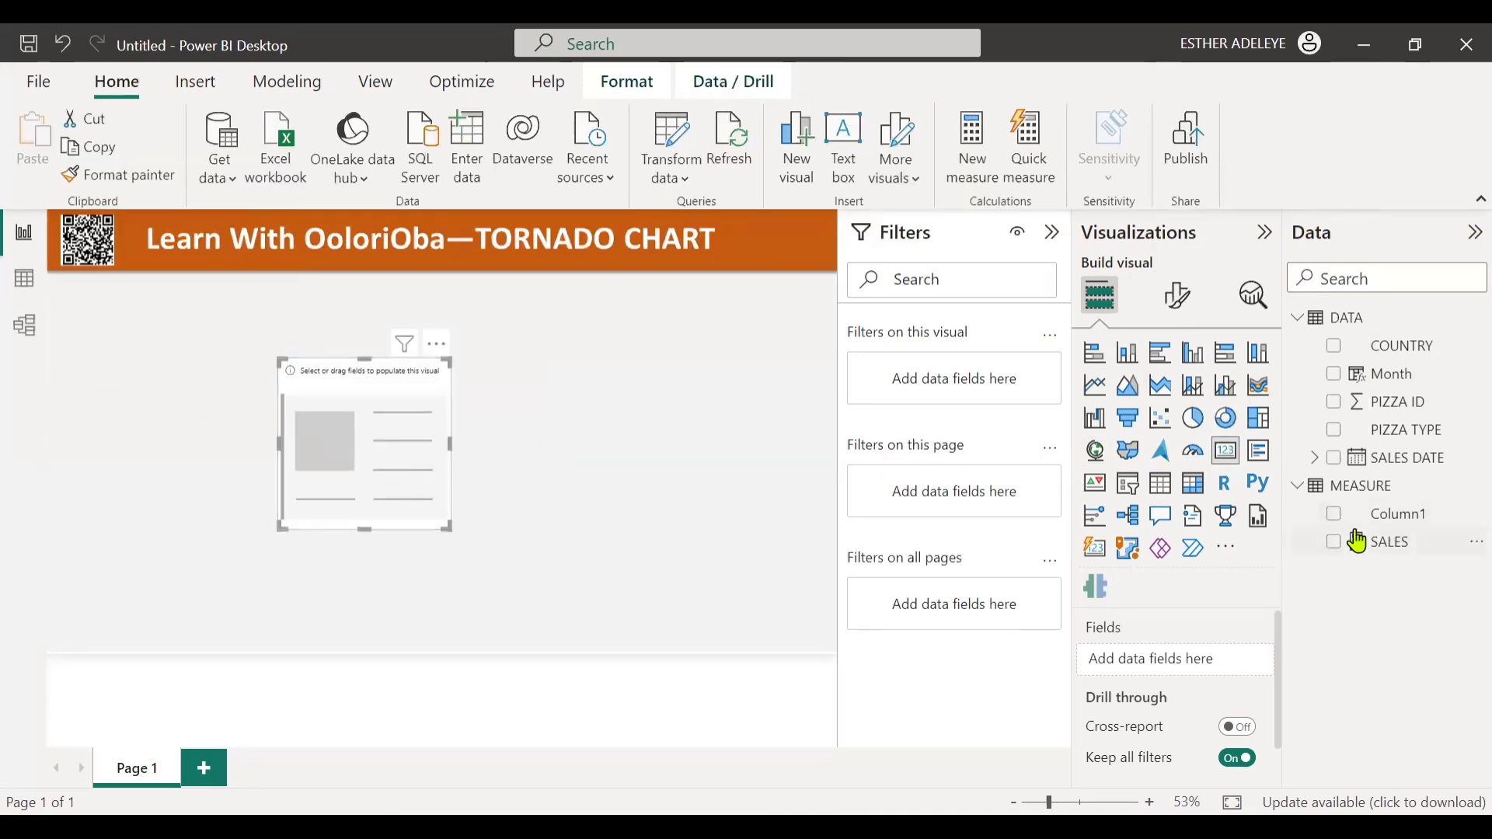
left_click(1337, 544)
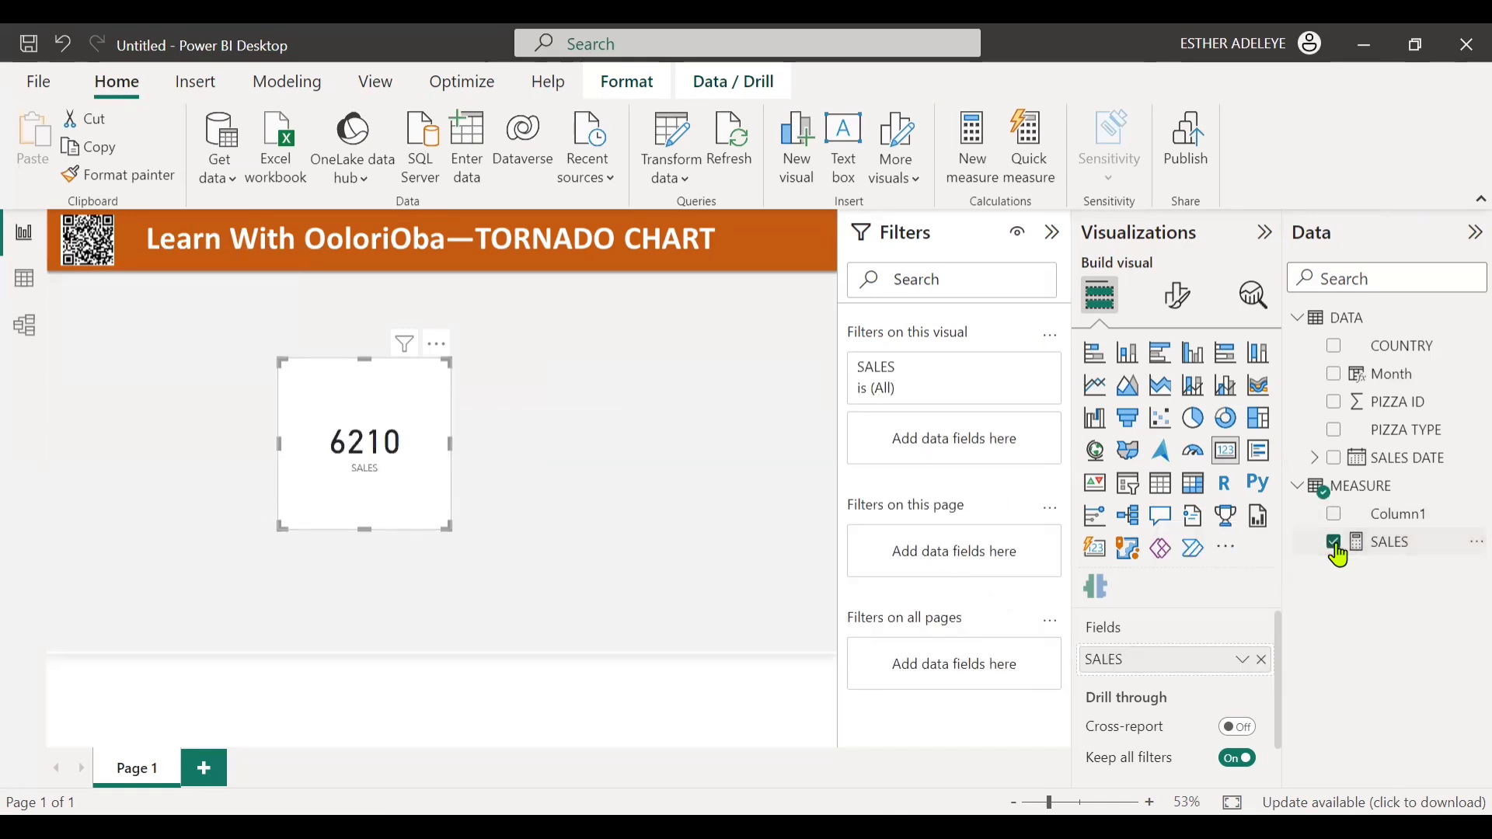
left_click(1336, 544)
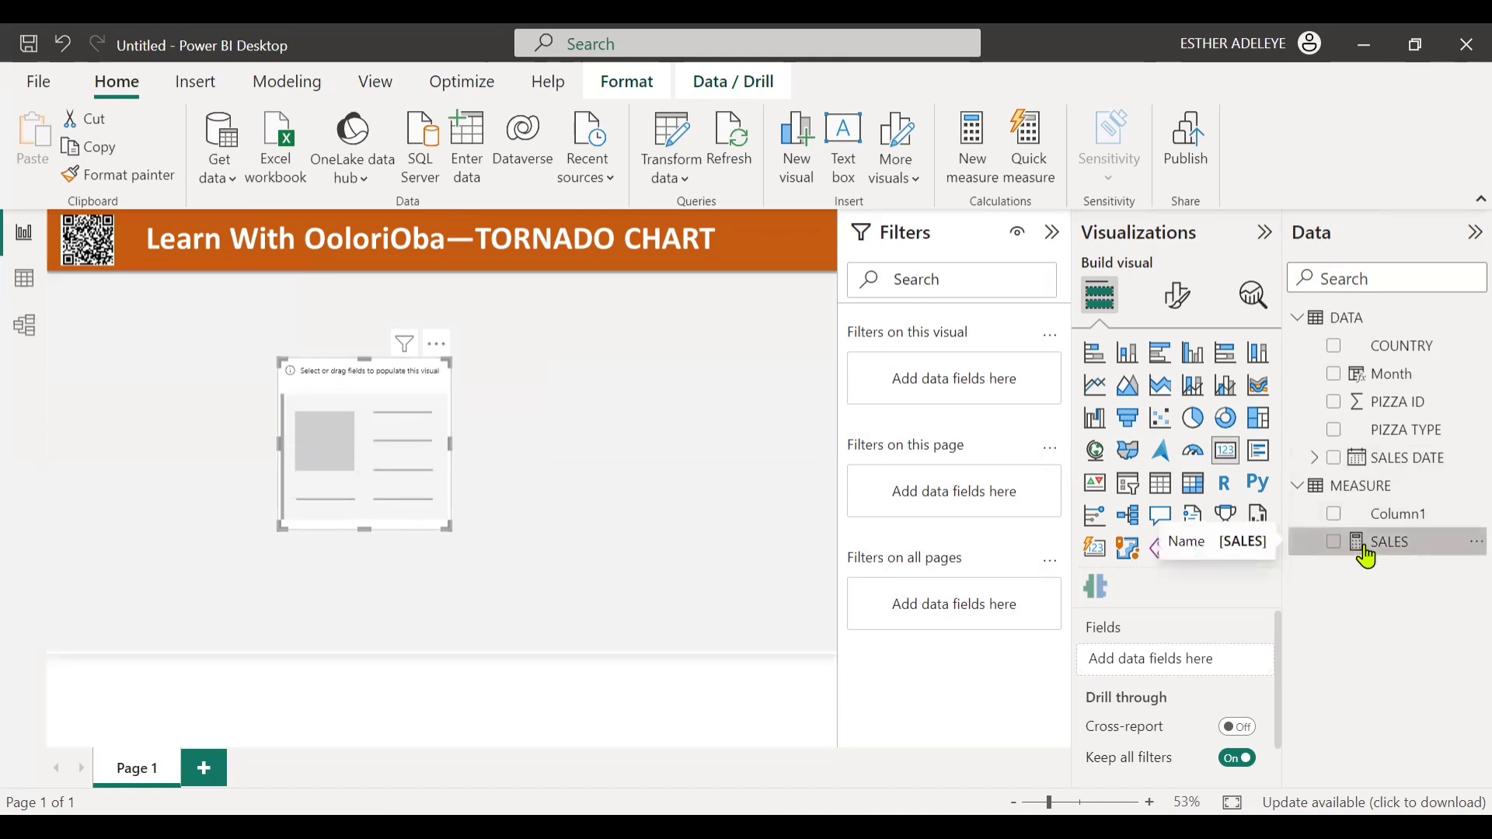
Add another new measure to the MEASURE table and name it LTD.
right_click(1360, 546)
left_click(1264, 223)
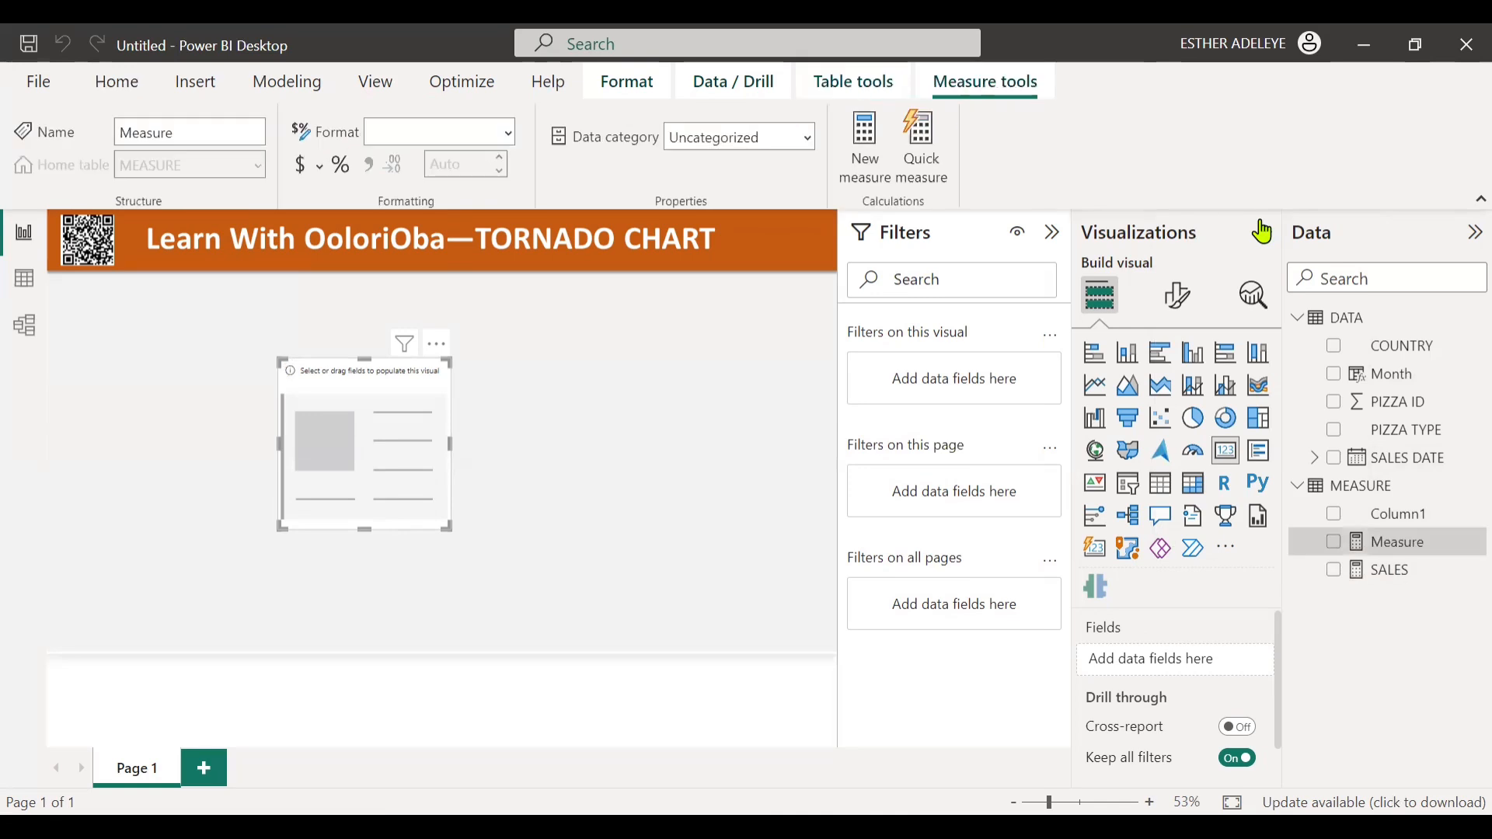
left_click(218, 226)
key("BackSpace")
key("BackSpace")
key("BackSpace")
key("BackSpace")
key("BackSpace")
key("BackSpace")
key("BackSpace")
type("LTD")
left_click(262, 219)
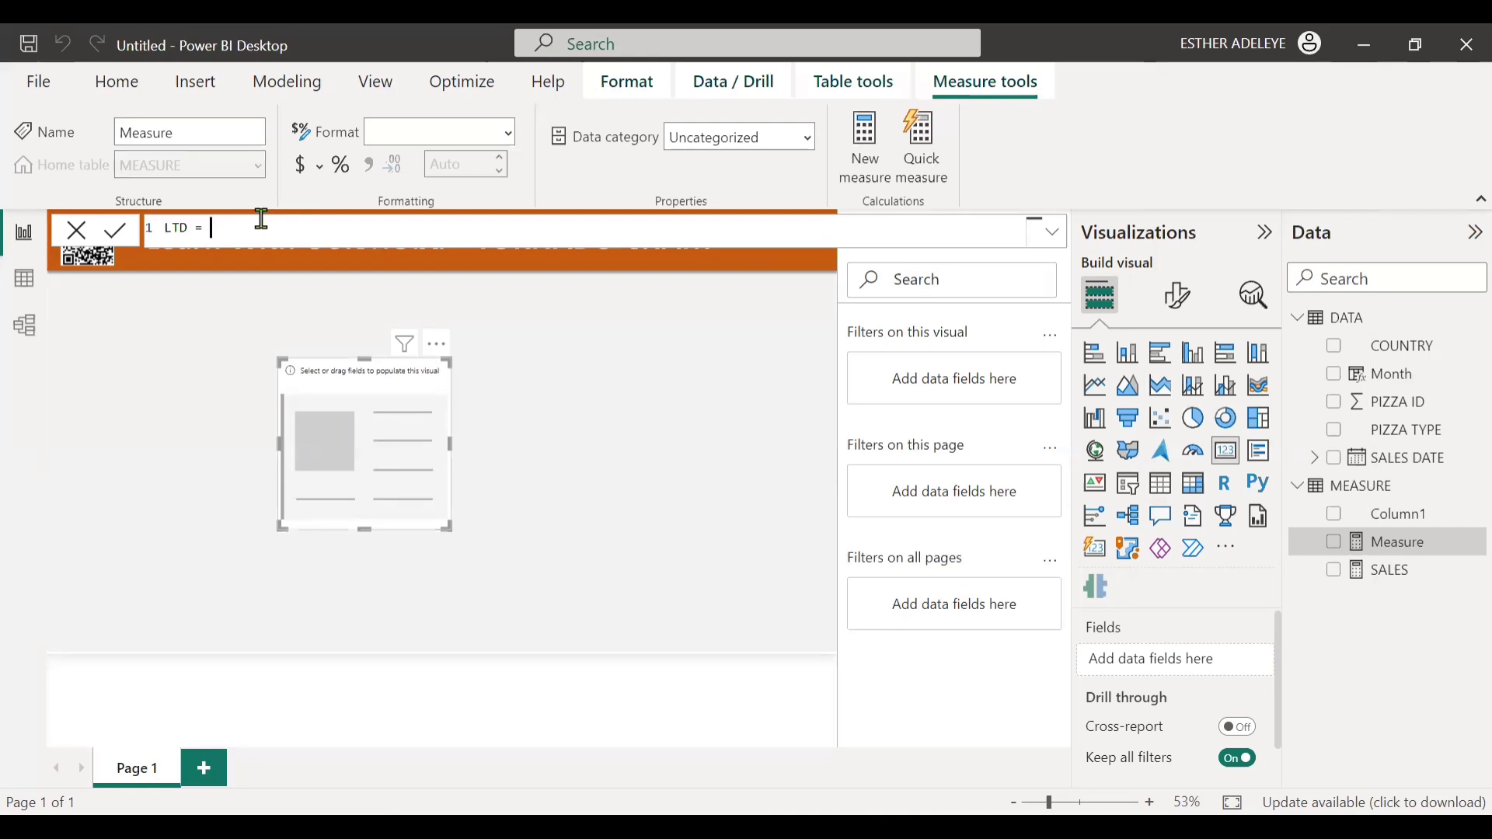
Define the LTD measure as CALCULATE([SALES],DATA[Month]="February") and preview it in the card, leaving the card empty.
type("CAL")
key("Tab")
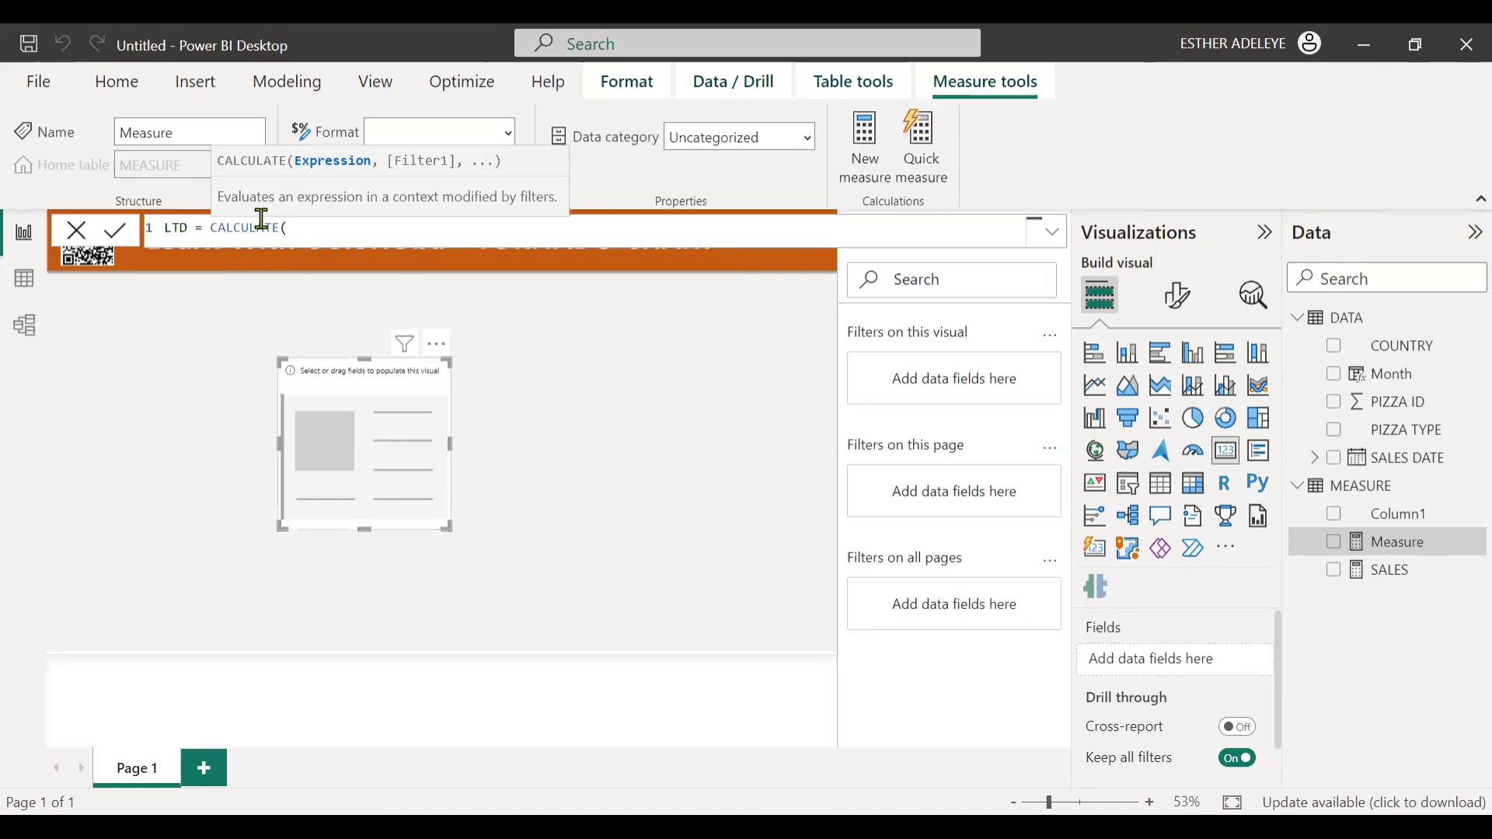
type("sa")
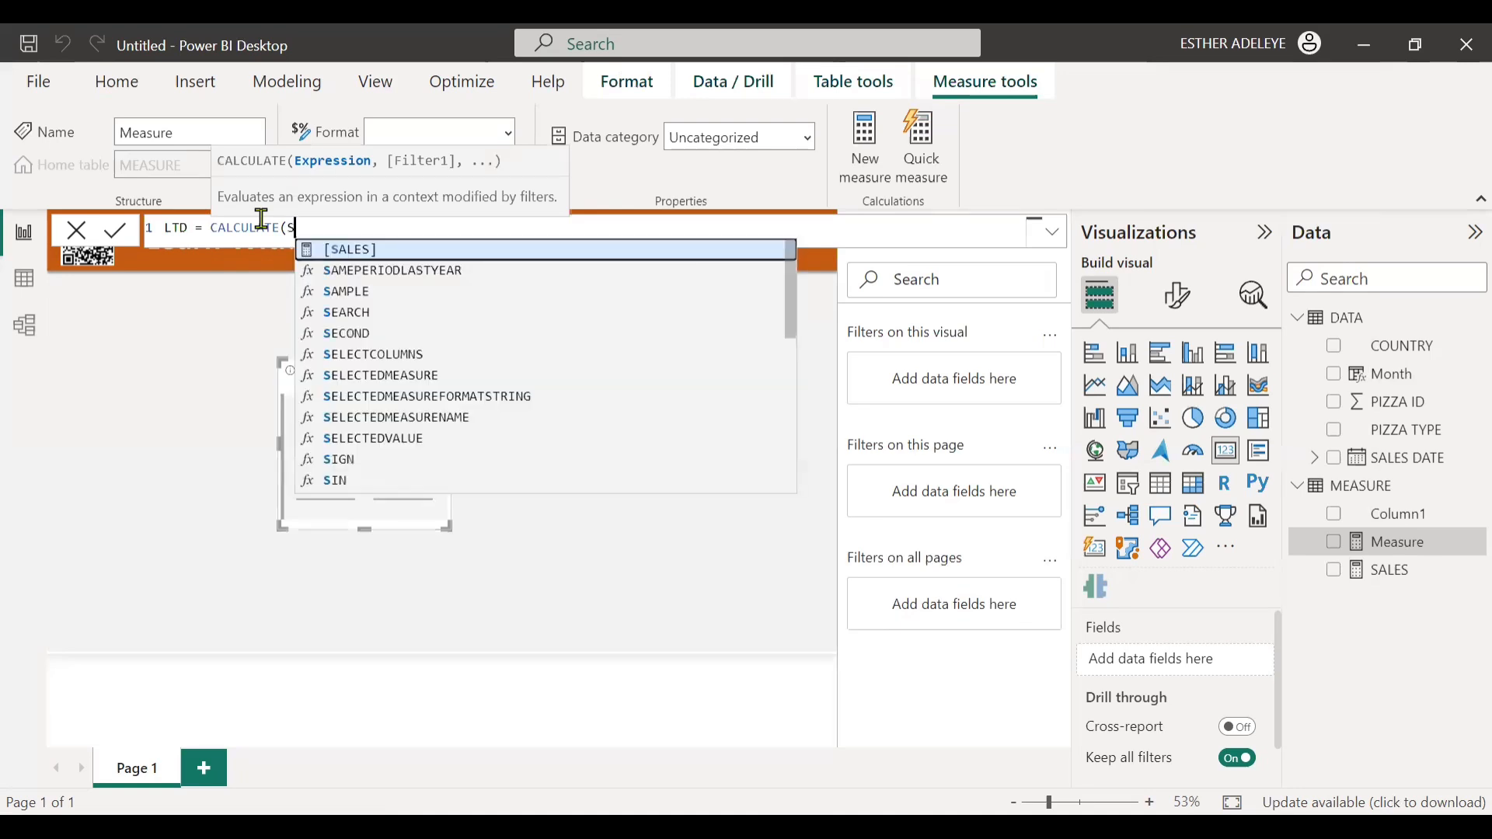
key("Tab")
type(",")
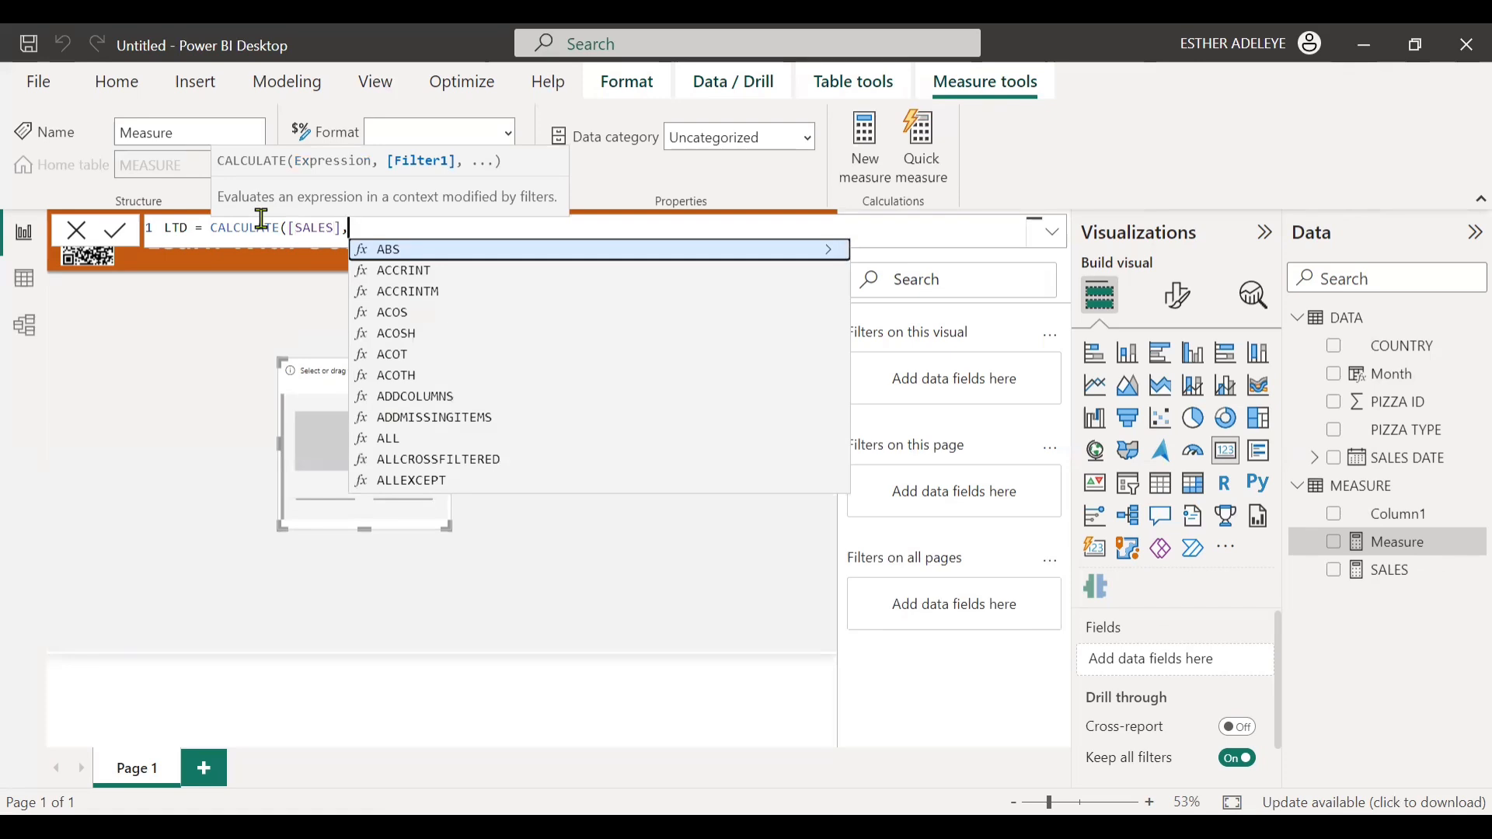
type("MON")
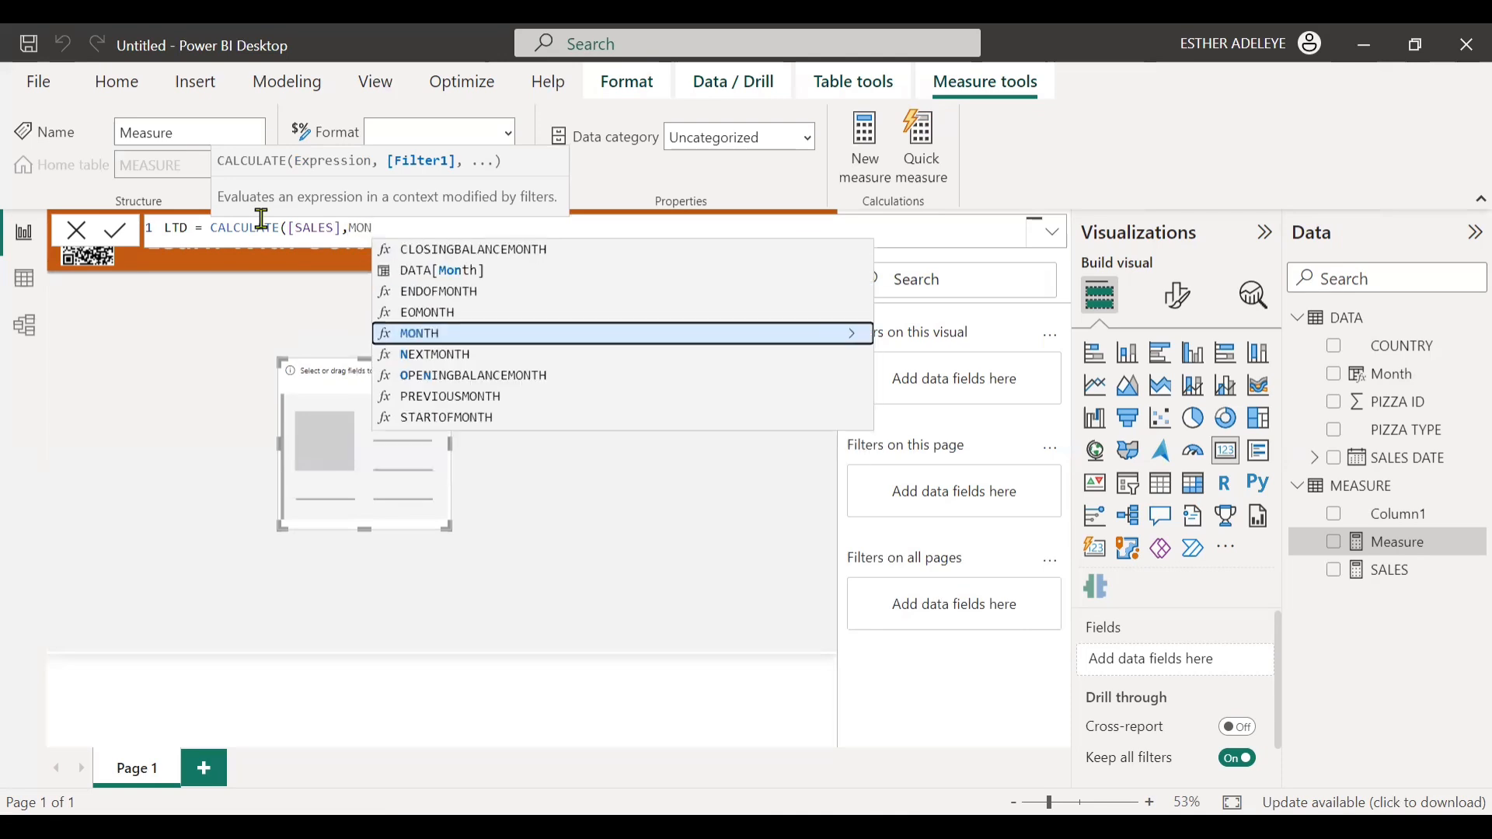
key("Up")
key("Up")
key("Up")
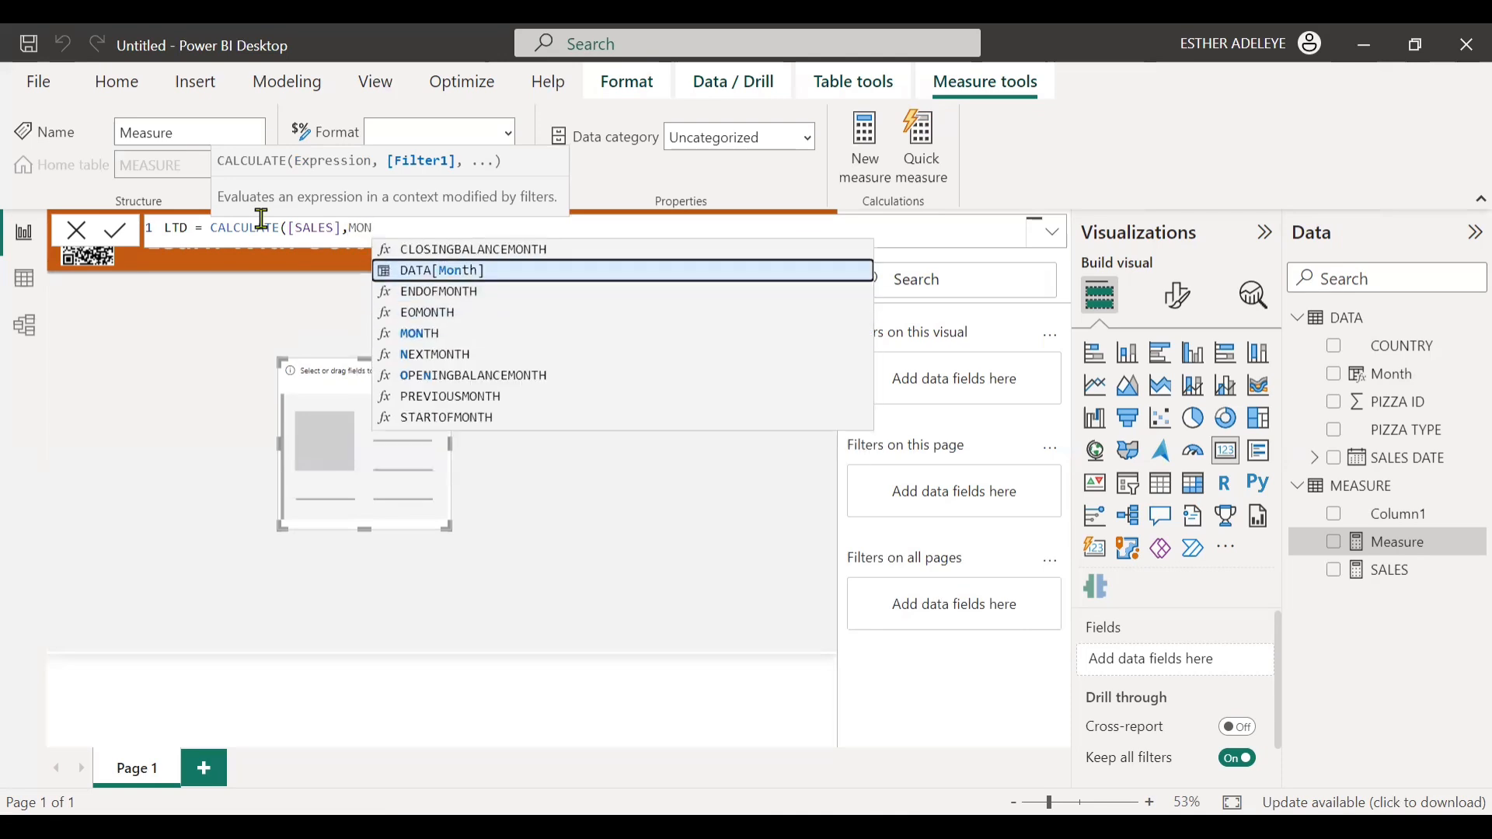
left_click(470, 275)
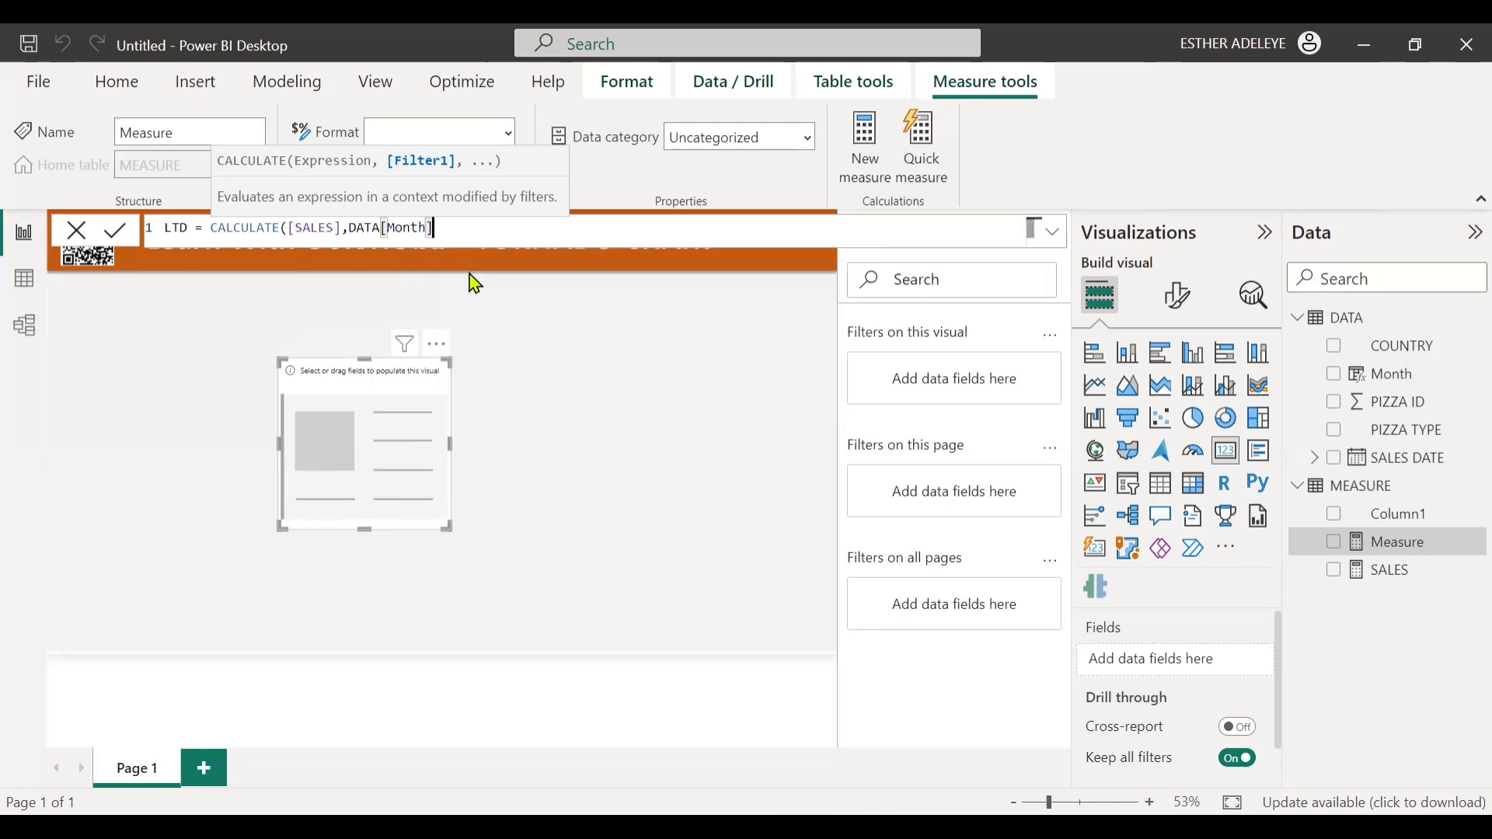
type("=\"February\"")
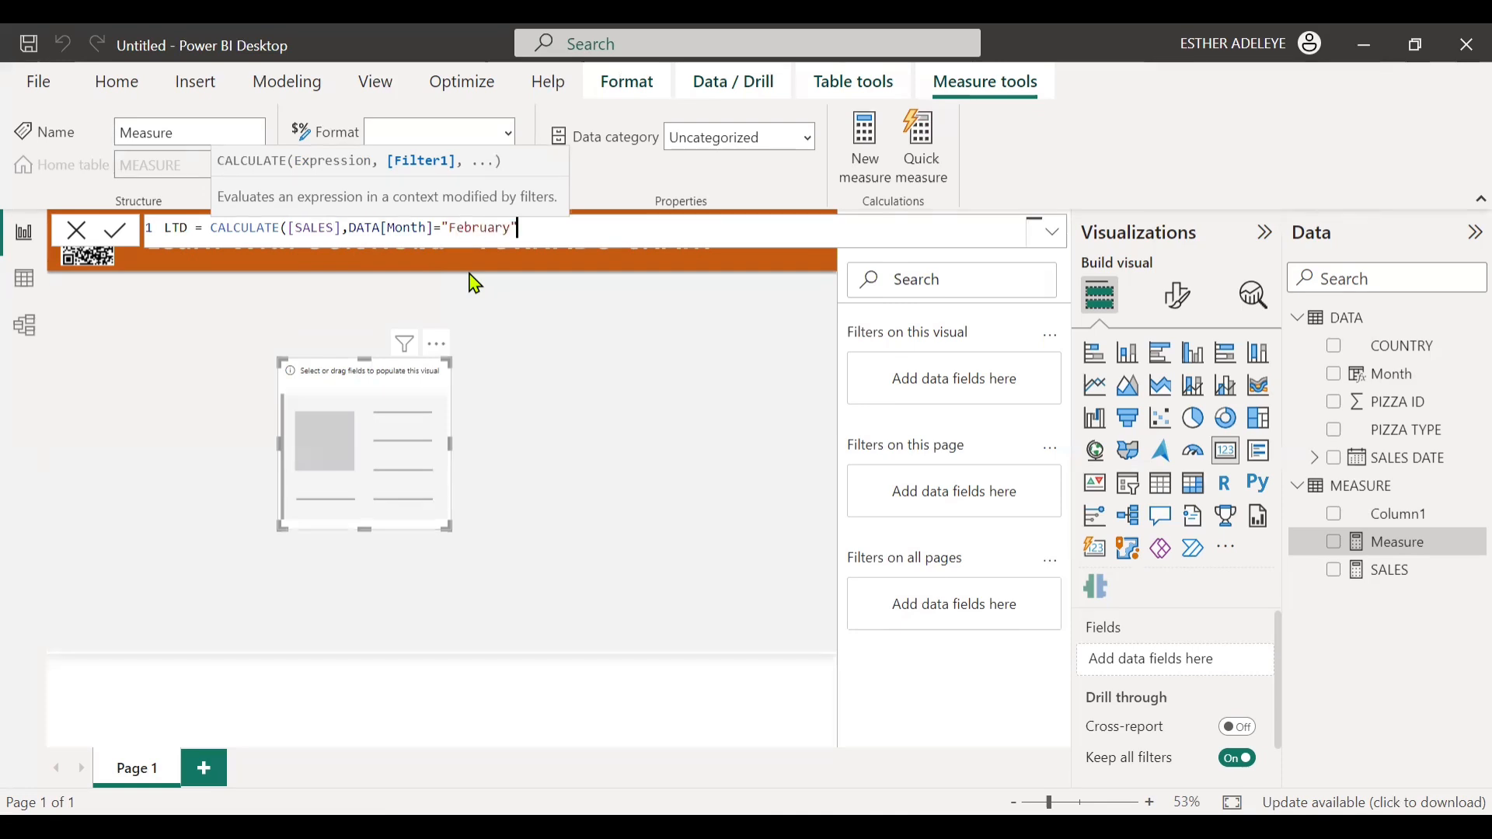
type(")")
key("Return")
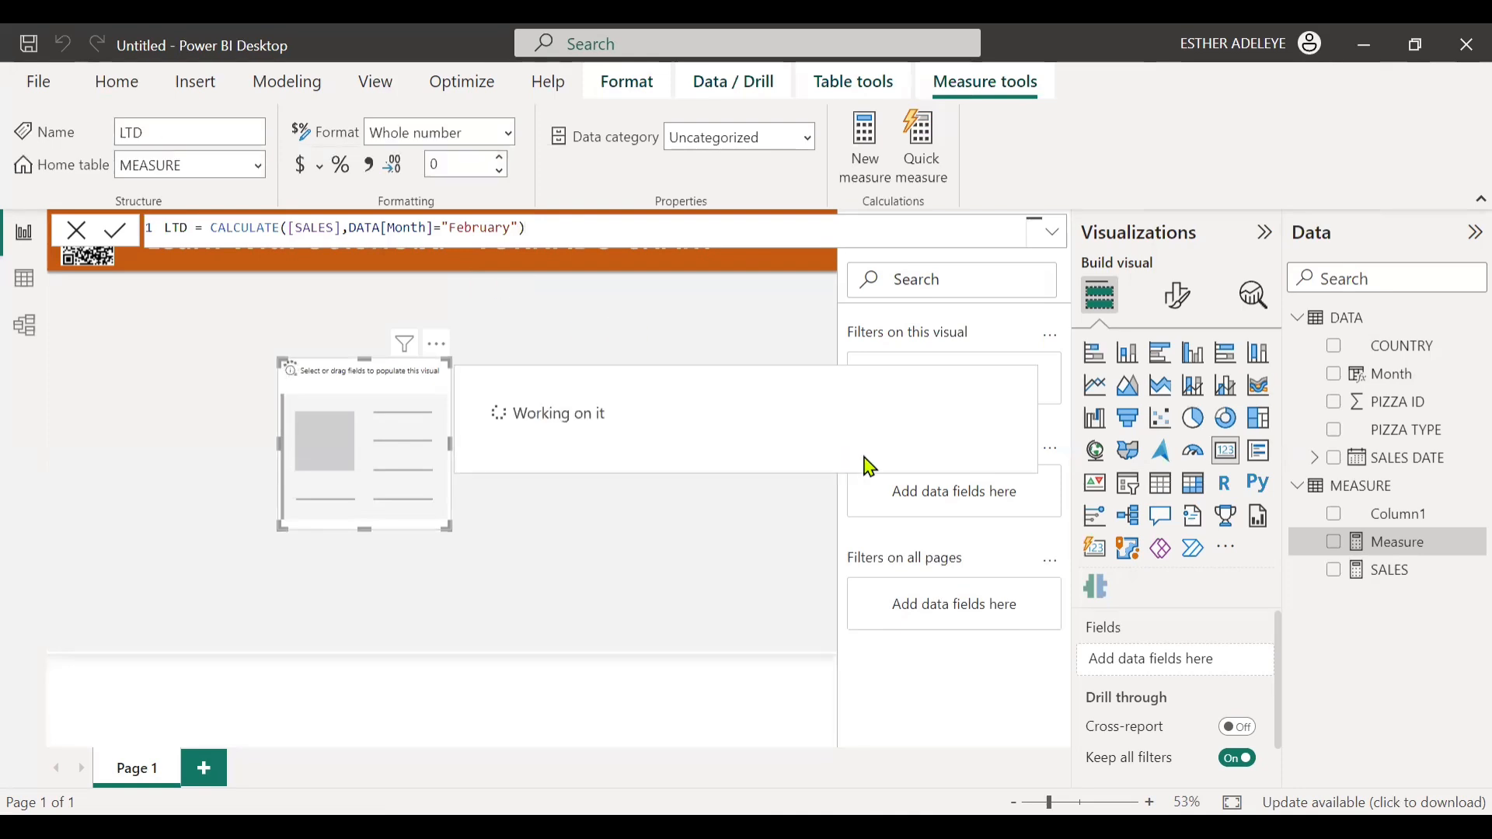
left_click(1337, 547)
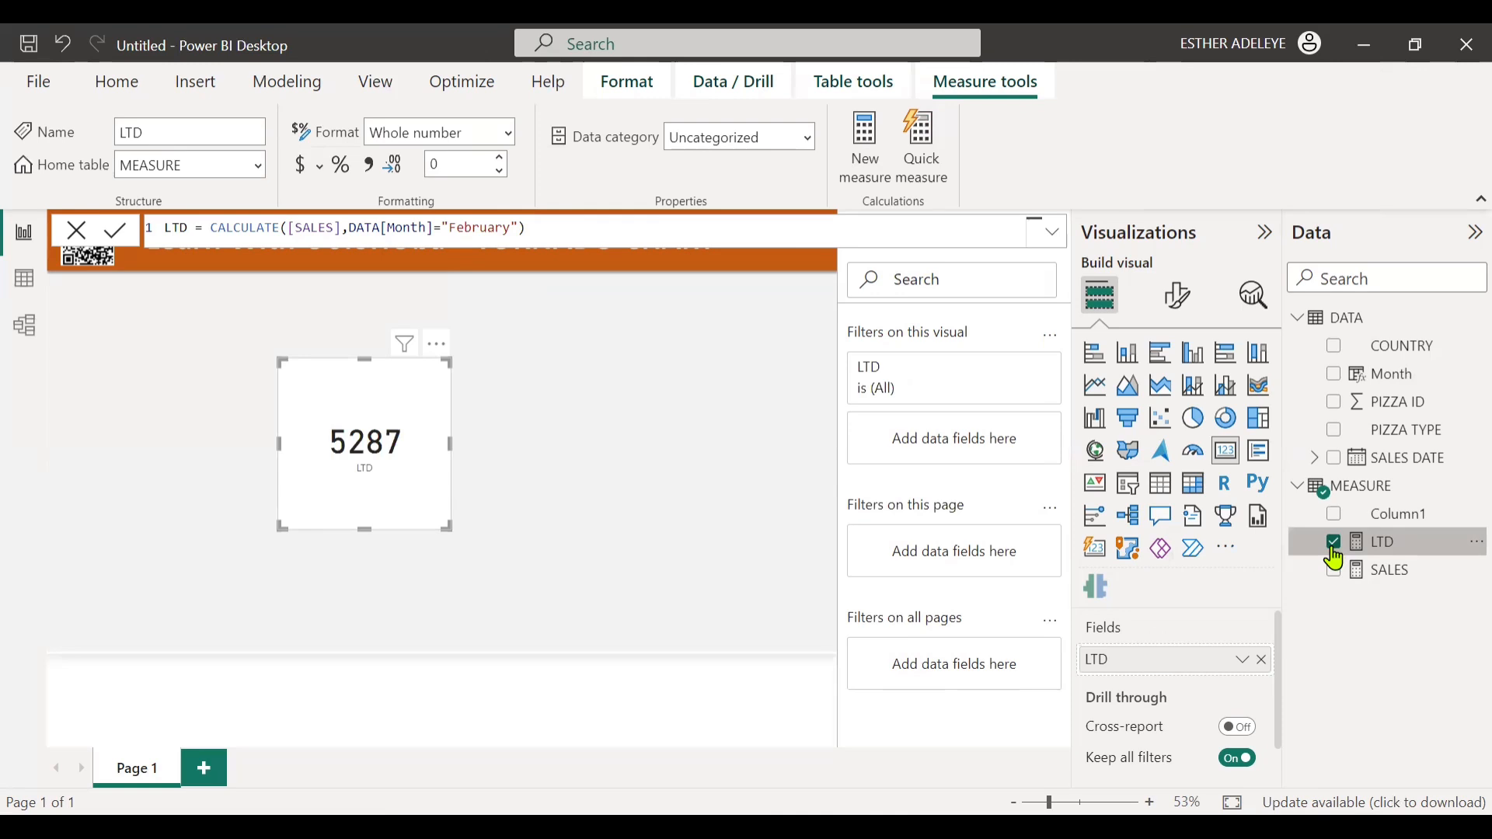
left_click(1334, 547)
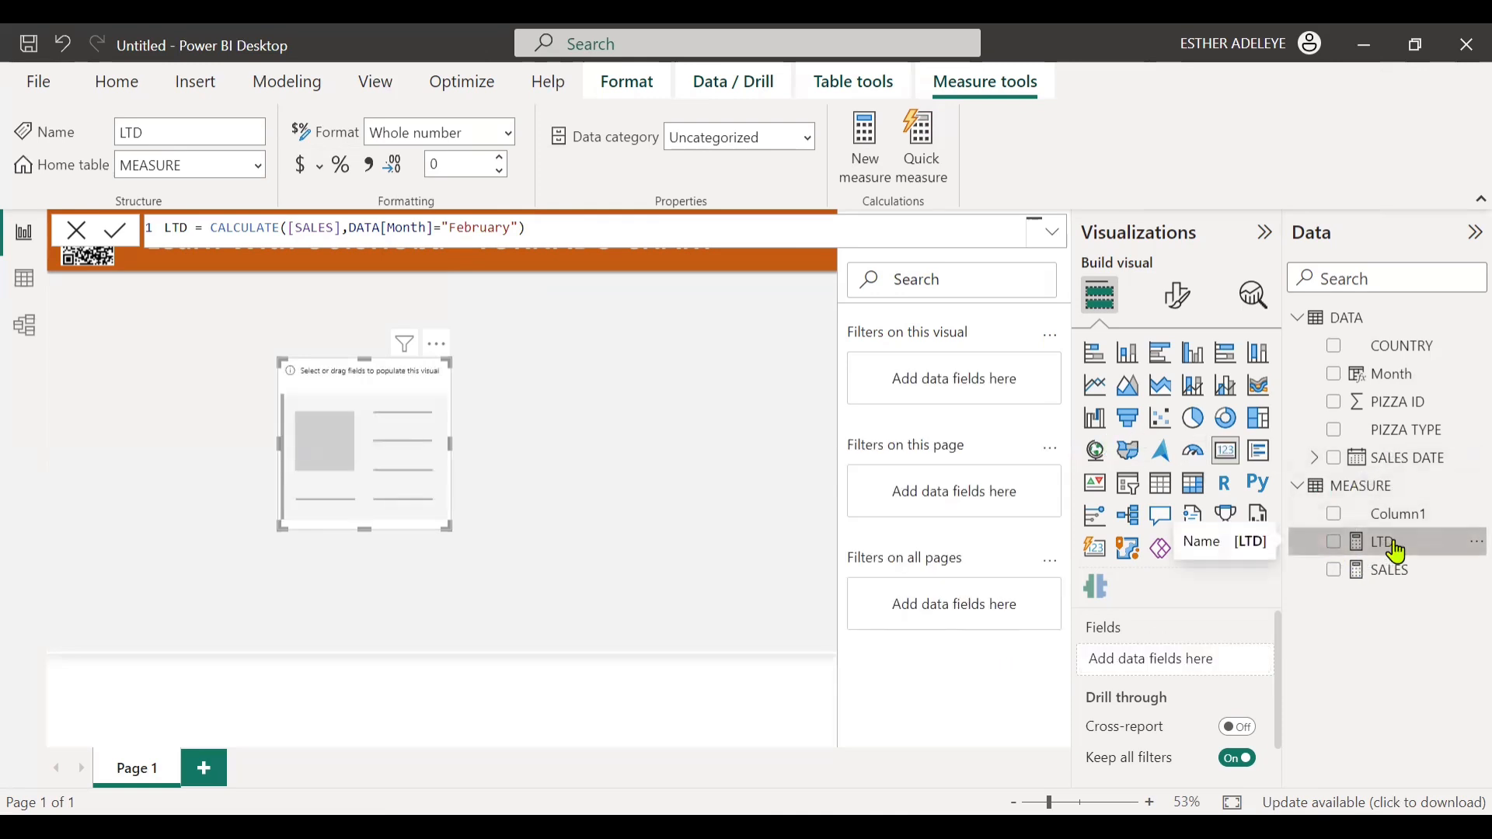
Add a third new measure to the MEASURE table and name it MTD.
right_click(1432, 536)
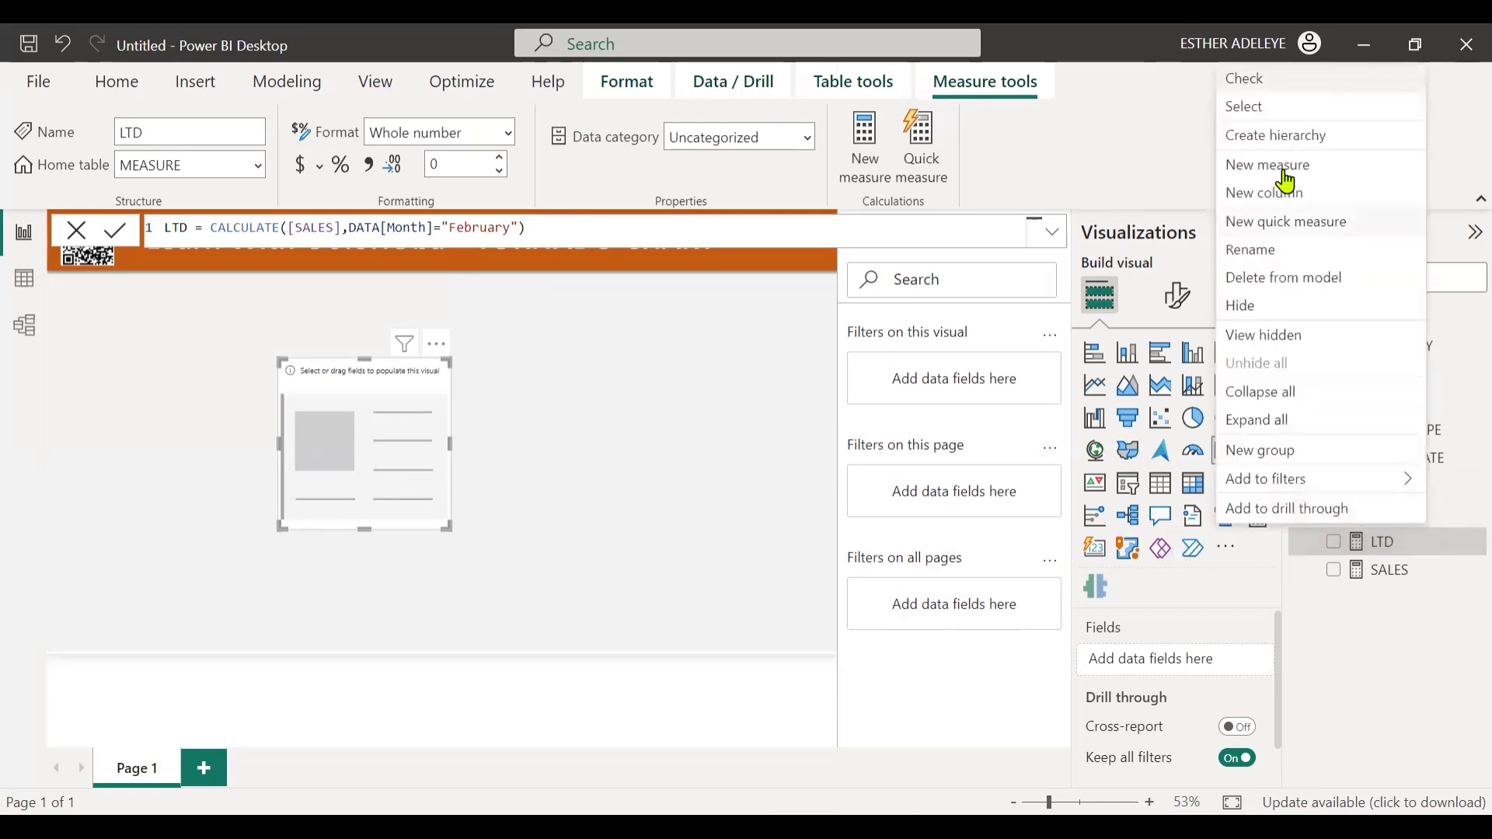
key("Escape")
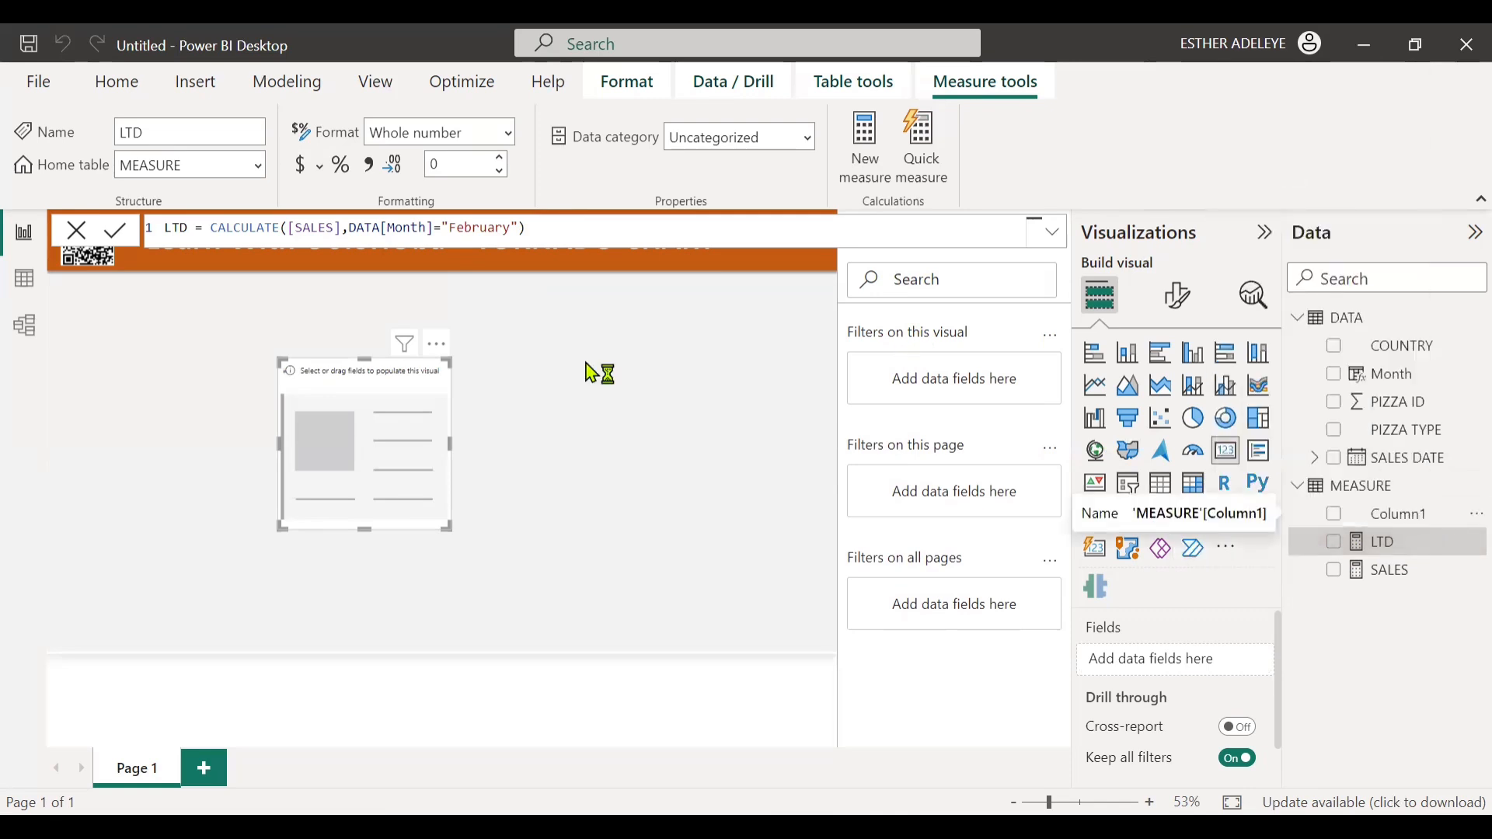
left_click(224, 231)
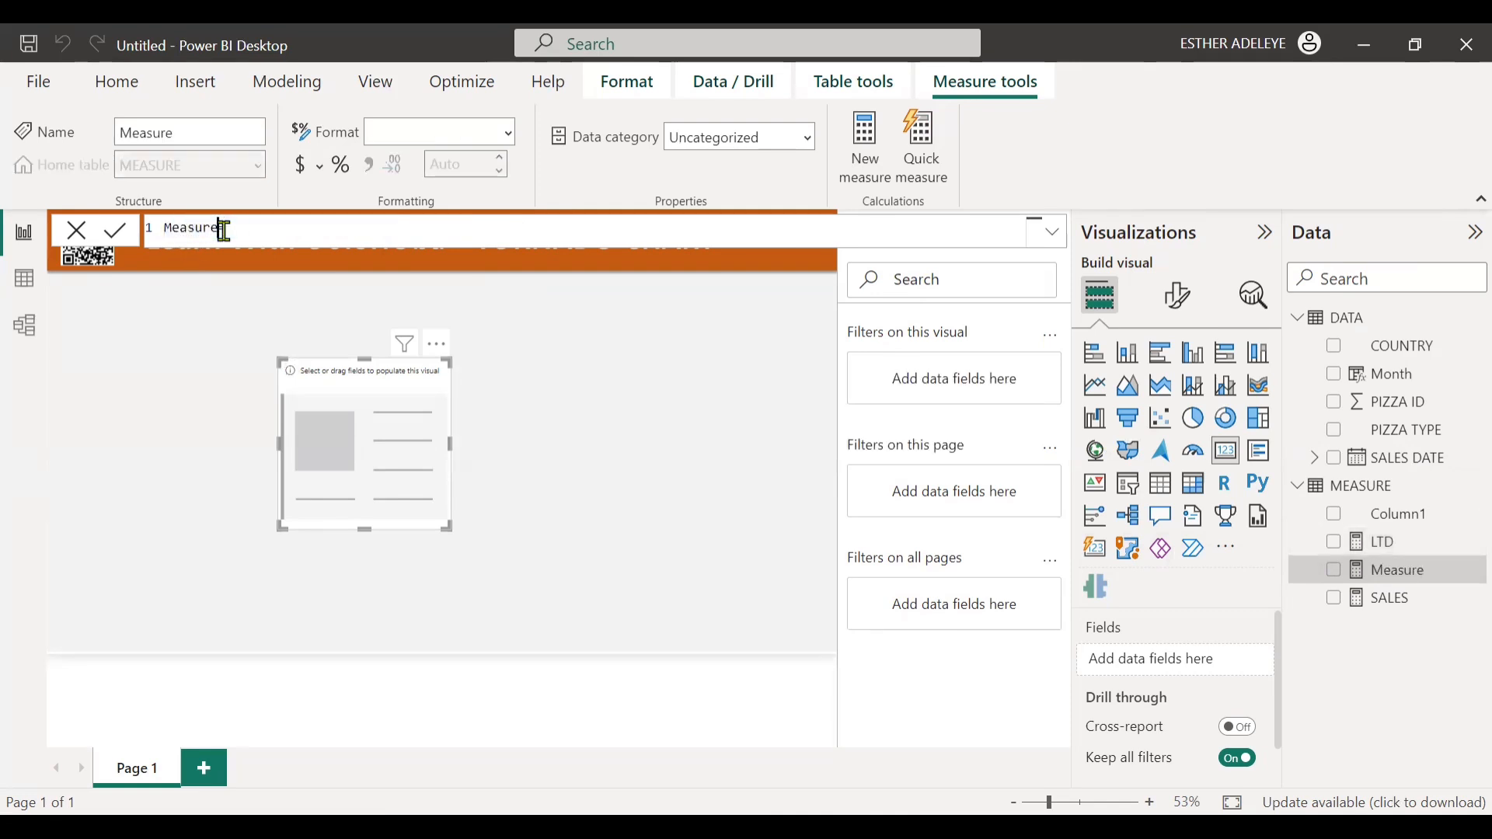
key("ctrl+BackSpace")
type("MTD = ")
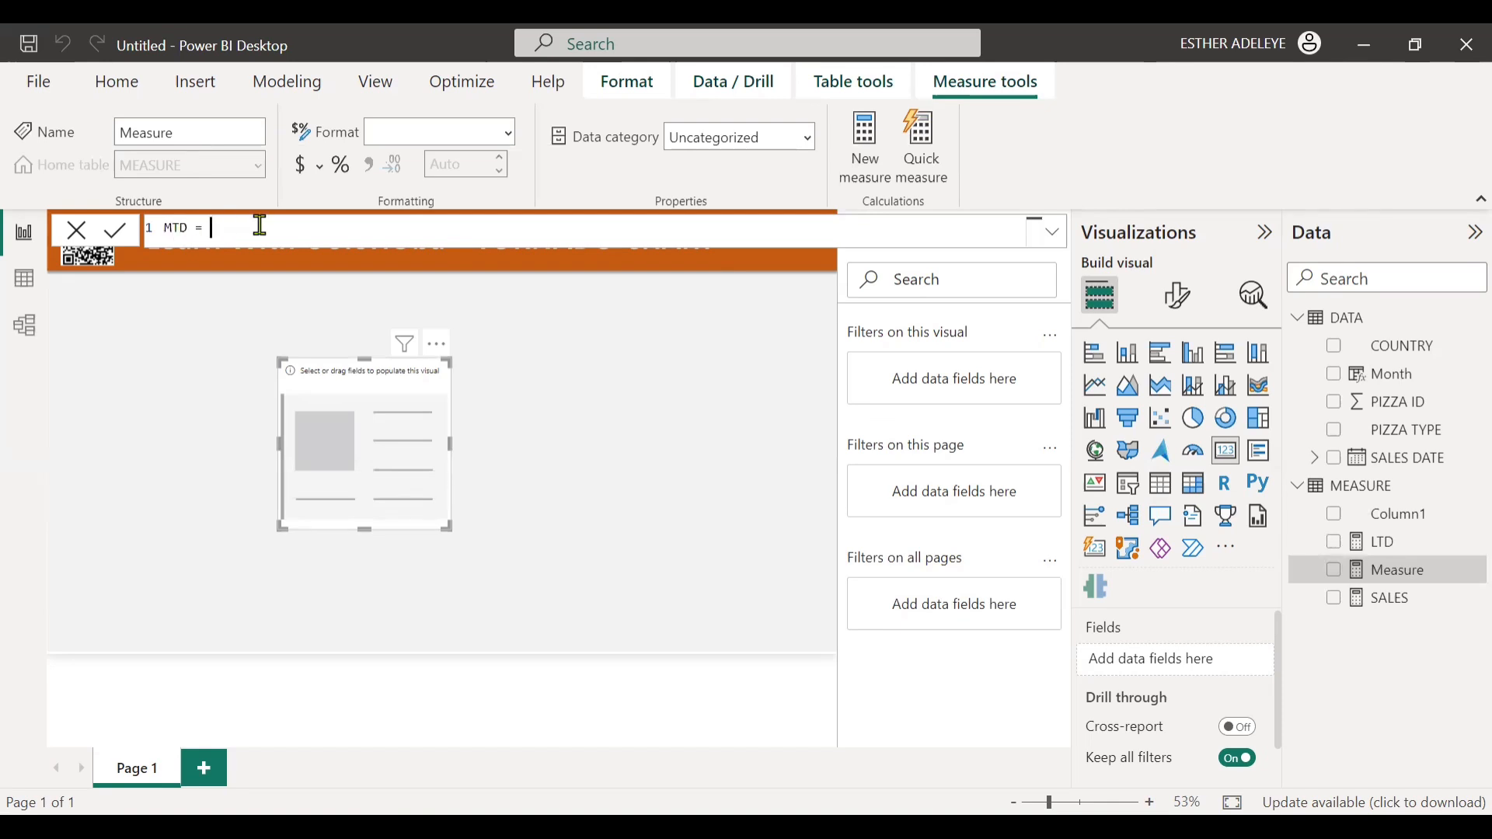
Define the MTD measure as CALCULATE([SALES],DATA[Month]="March").
type("CALCULATE(")
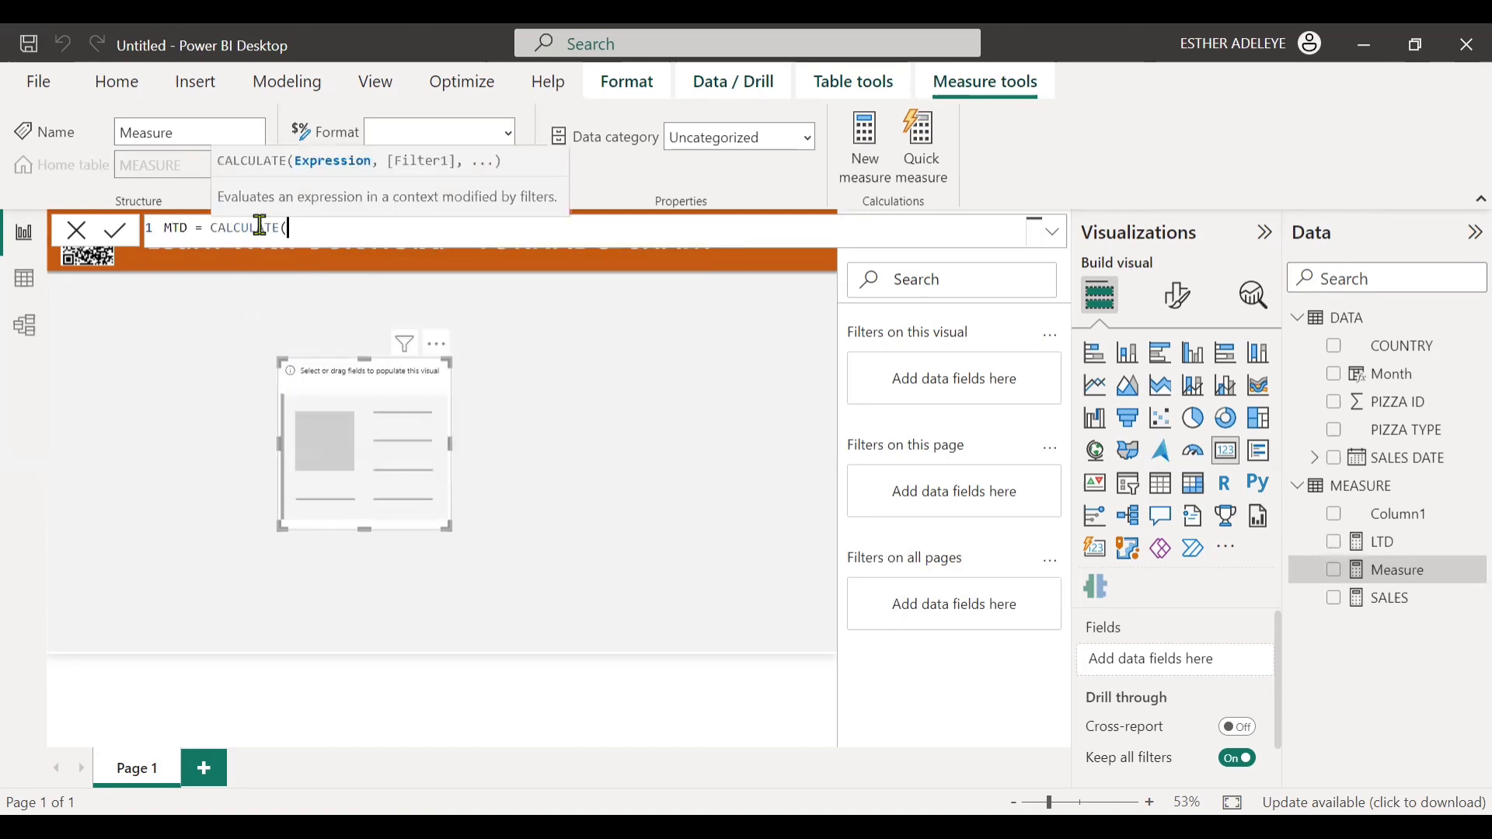
type("[SALES],")
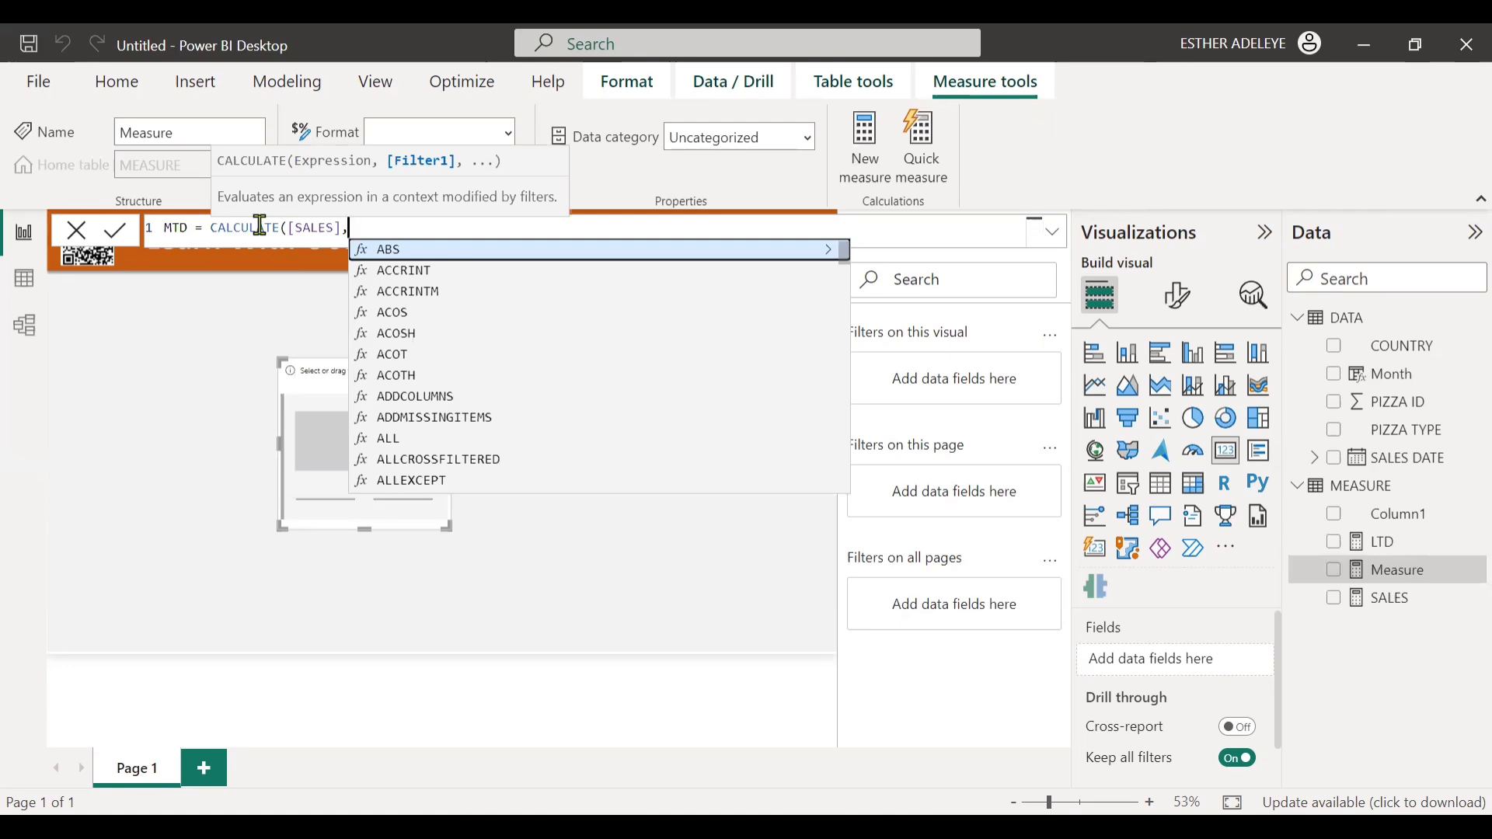
type("MON")
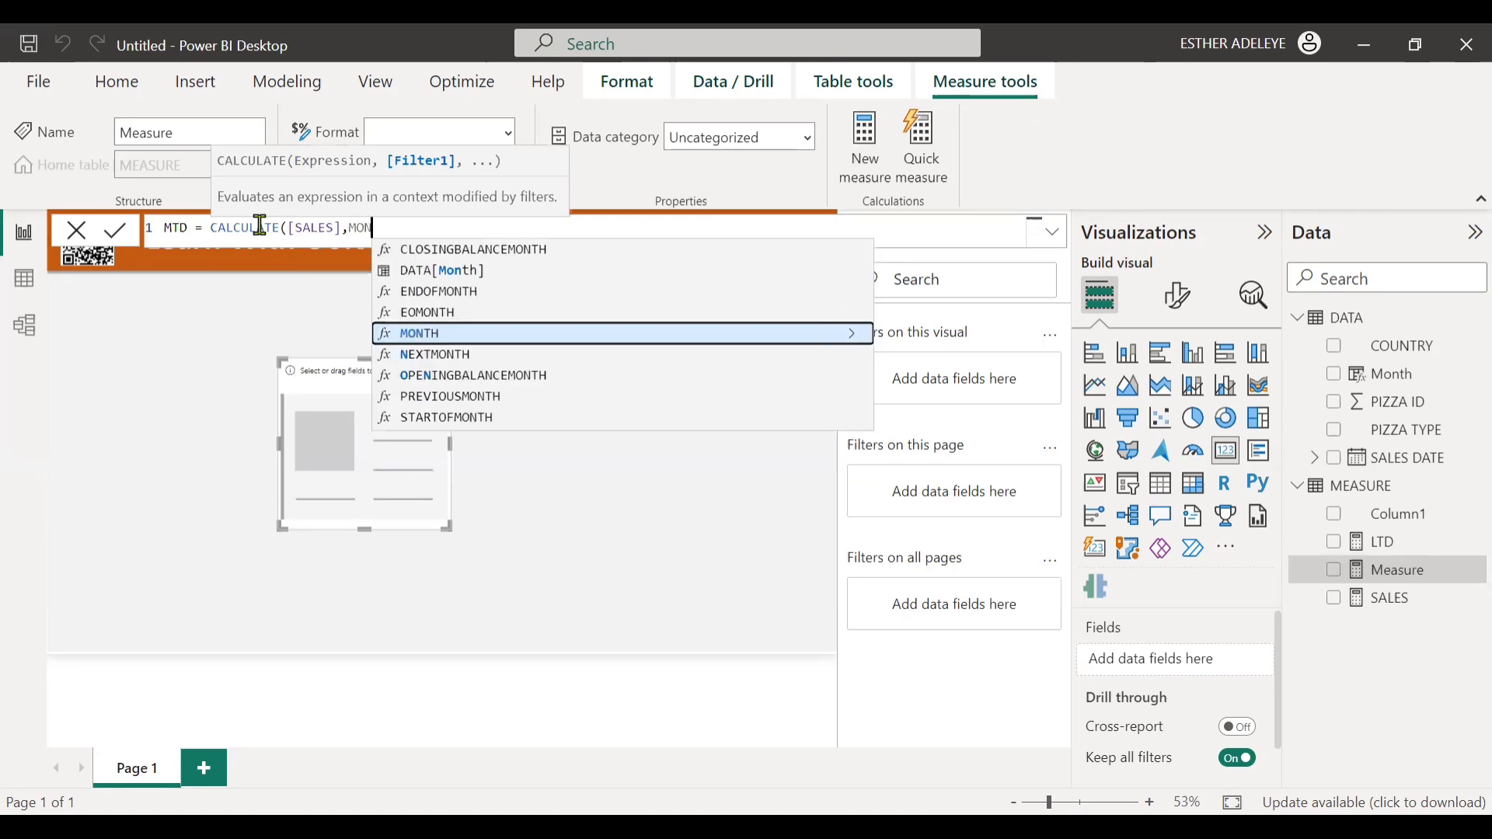
key("Up")
key("Up")
key("Up")
key("Tab")
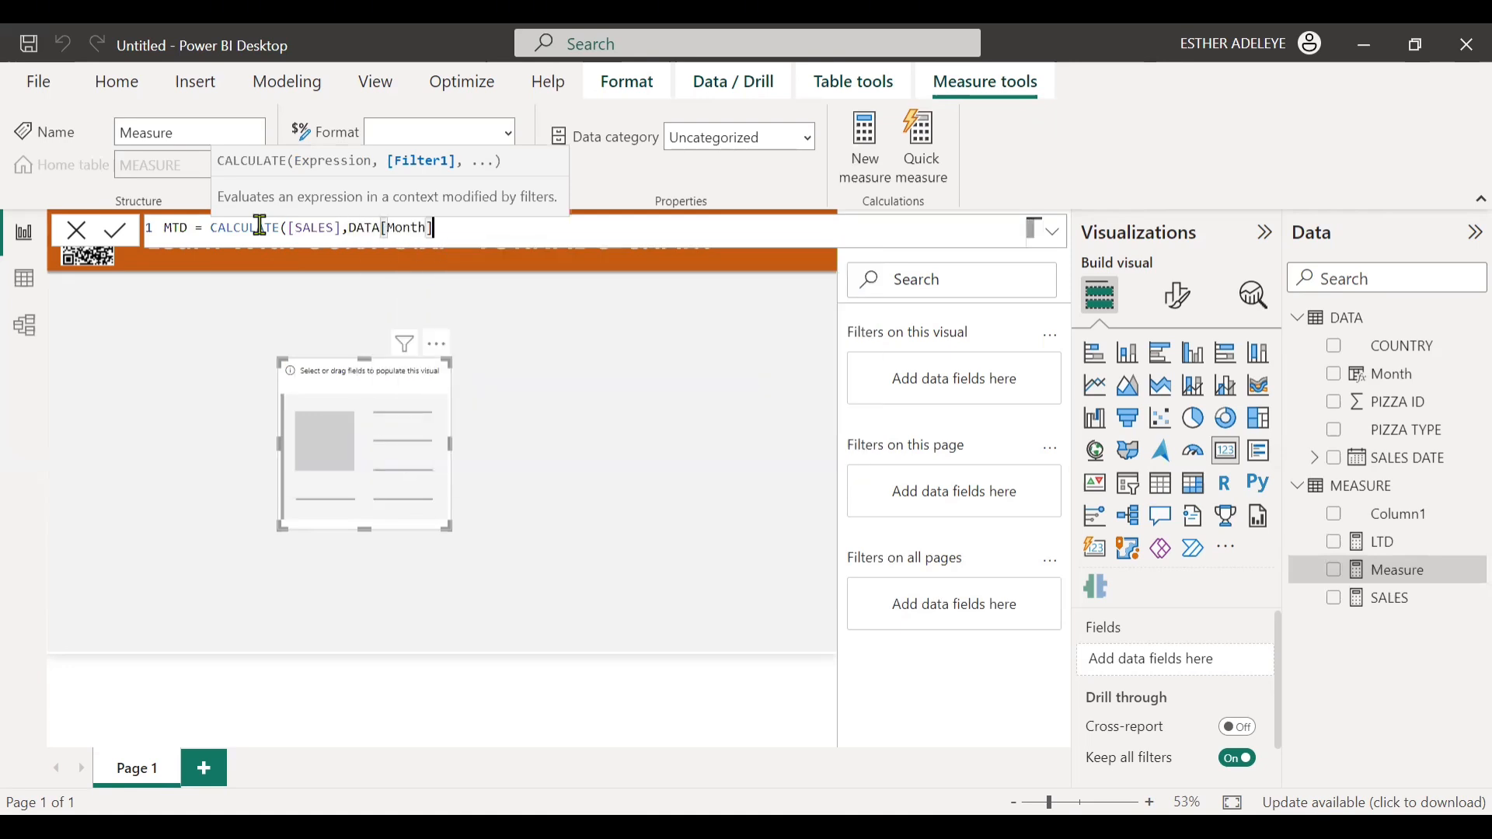
type("=\"March\")")
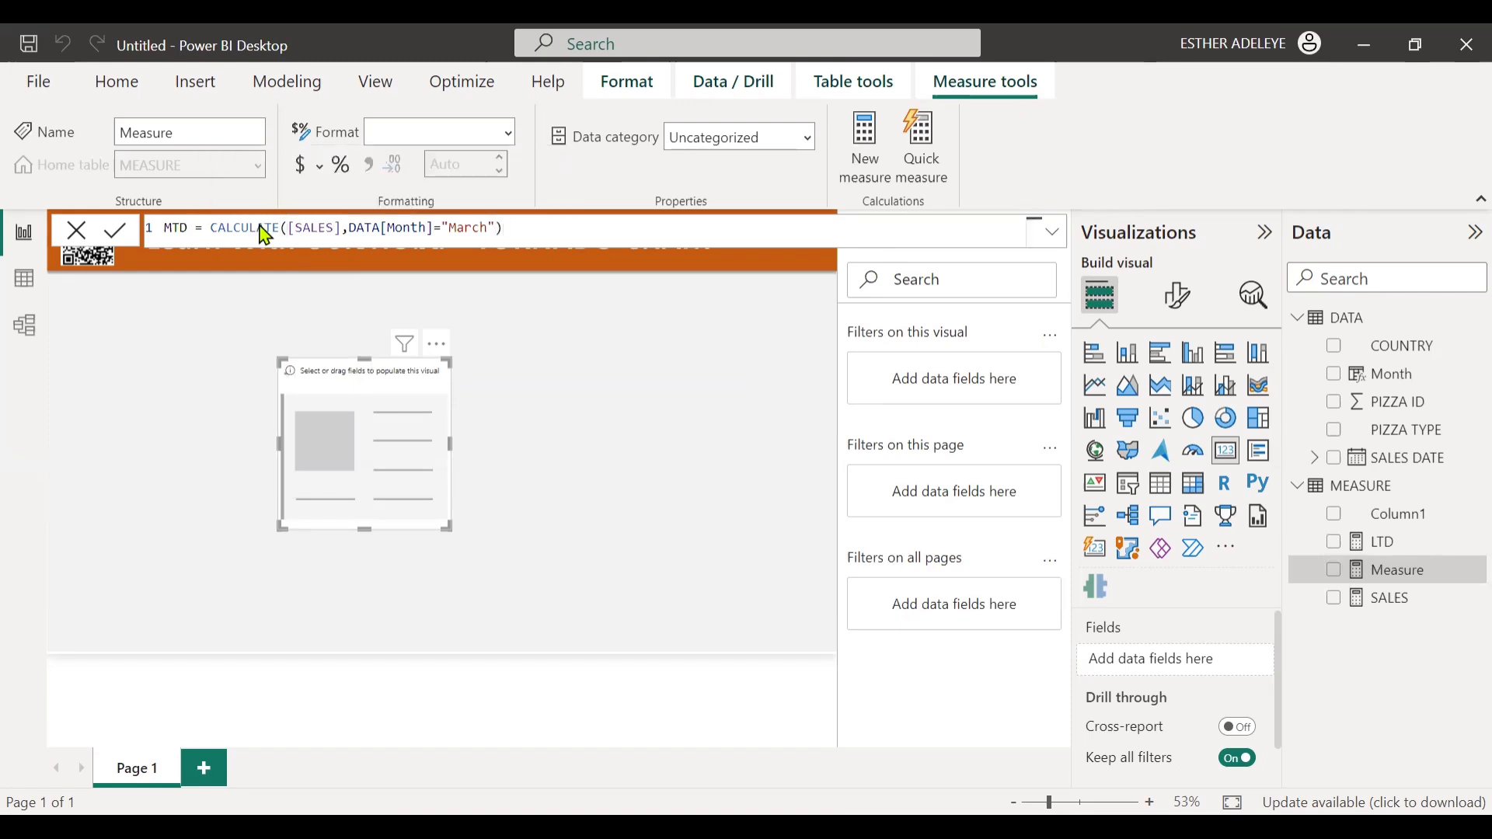
key("Return")
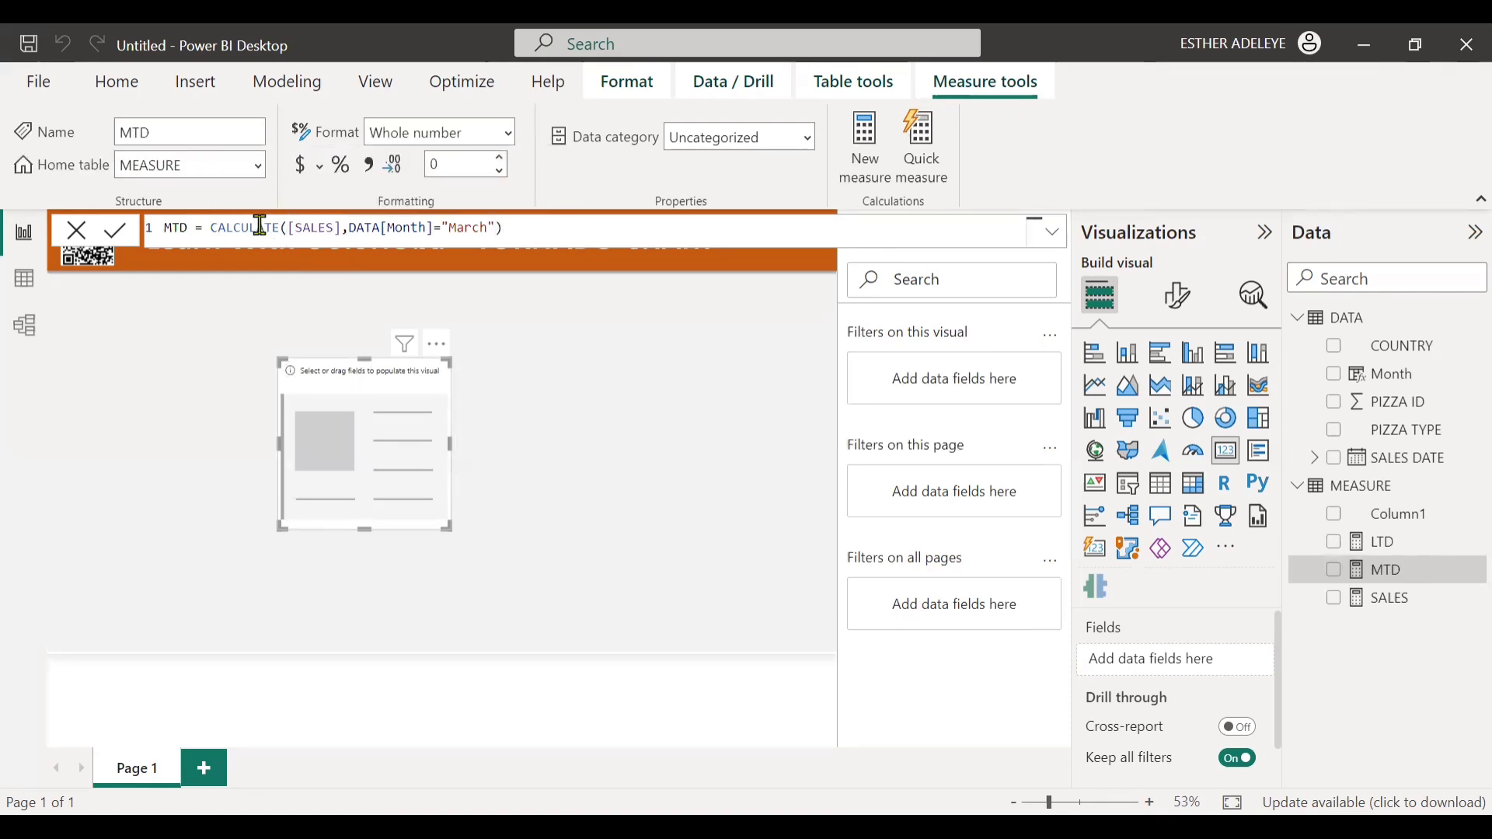
Preview the MTD measure in the card visual, clear it again and delete the card from the page.
left_click(1337, 577)
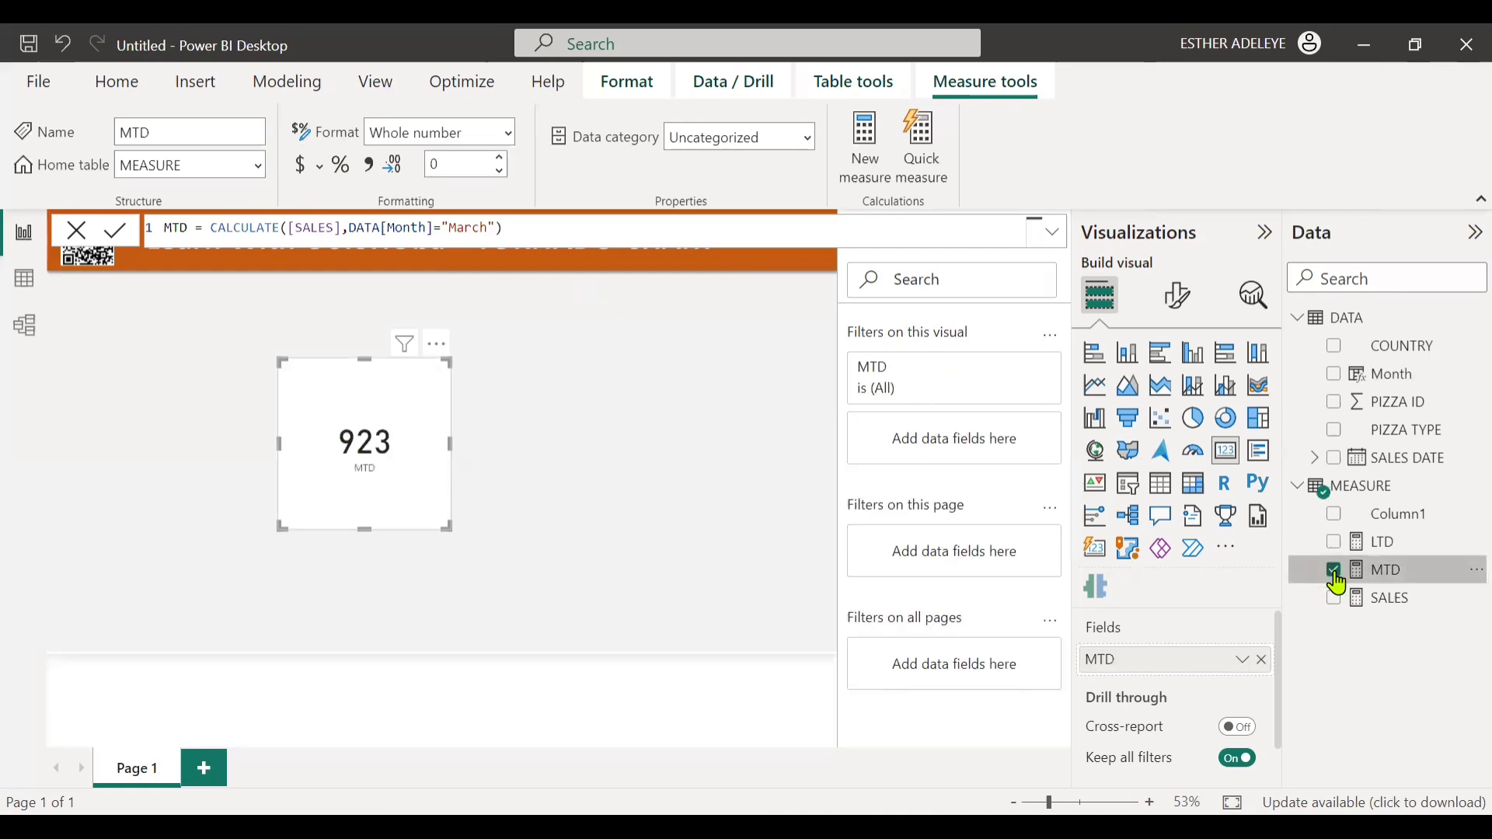
left_click(1336, 572)
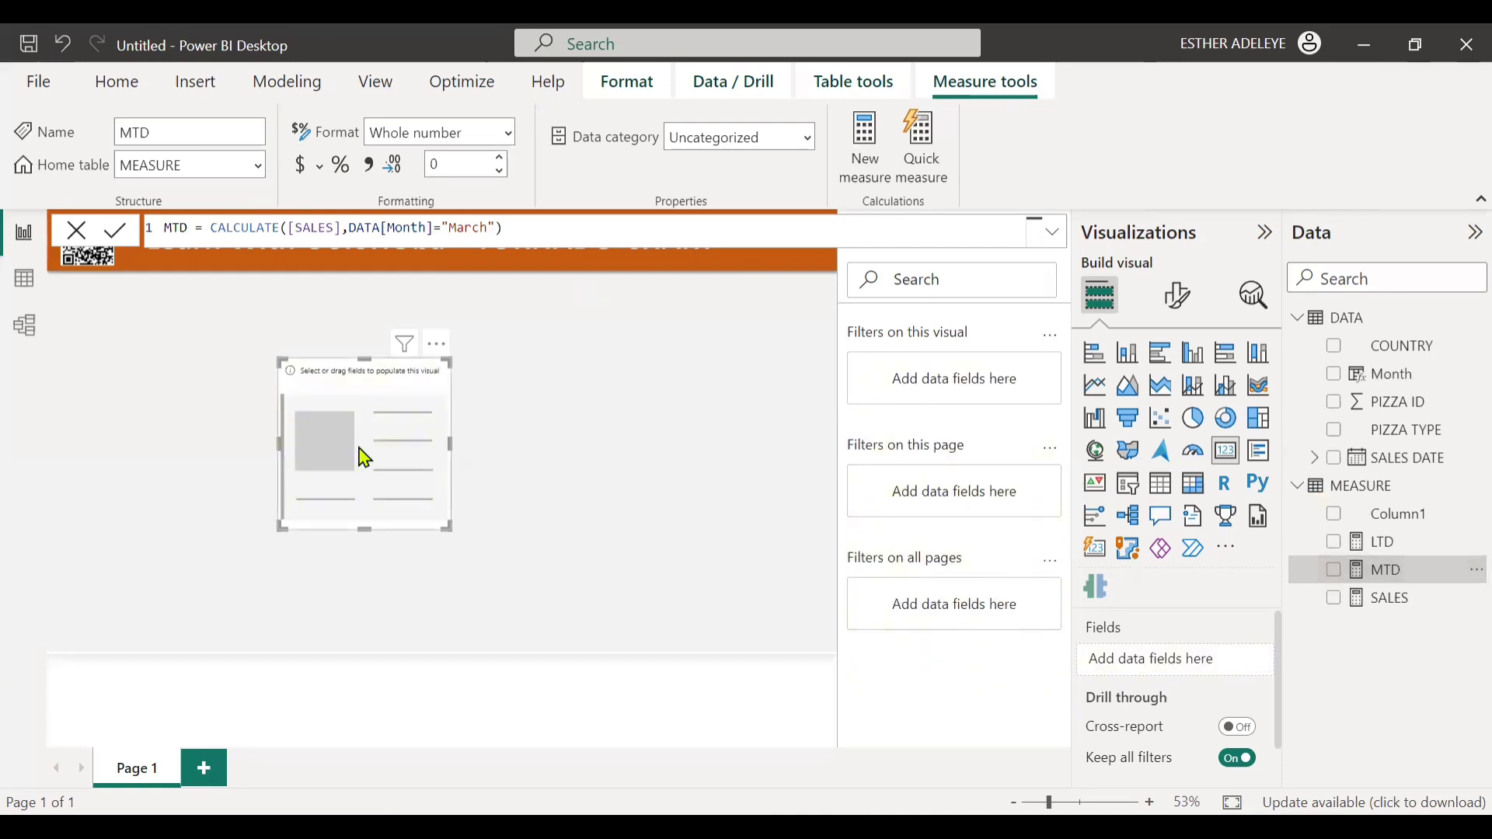
key("Delete")
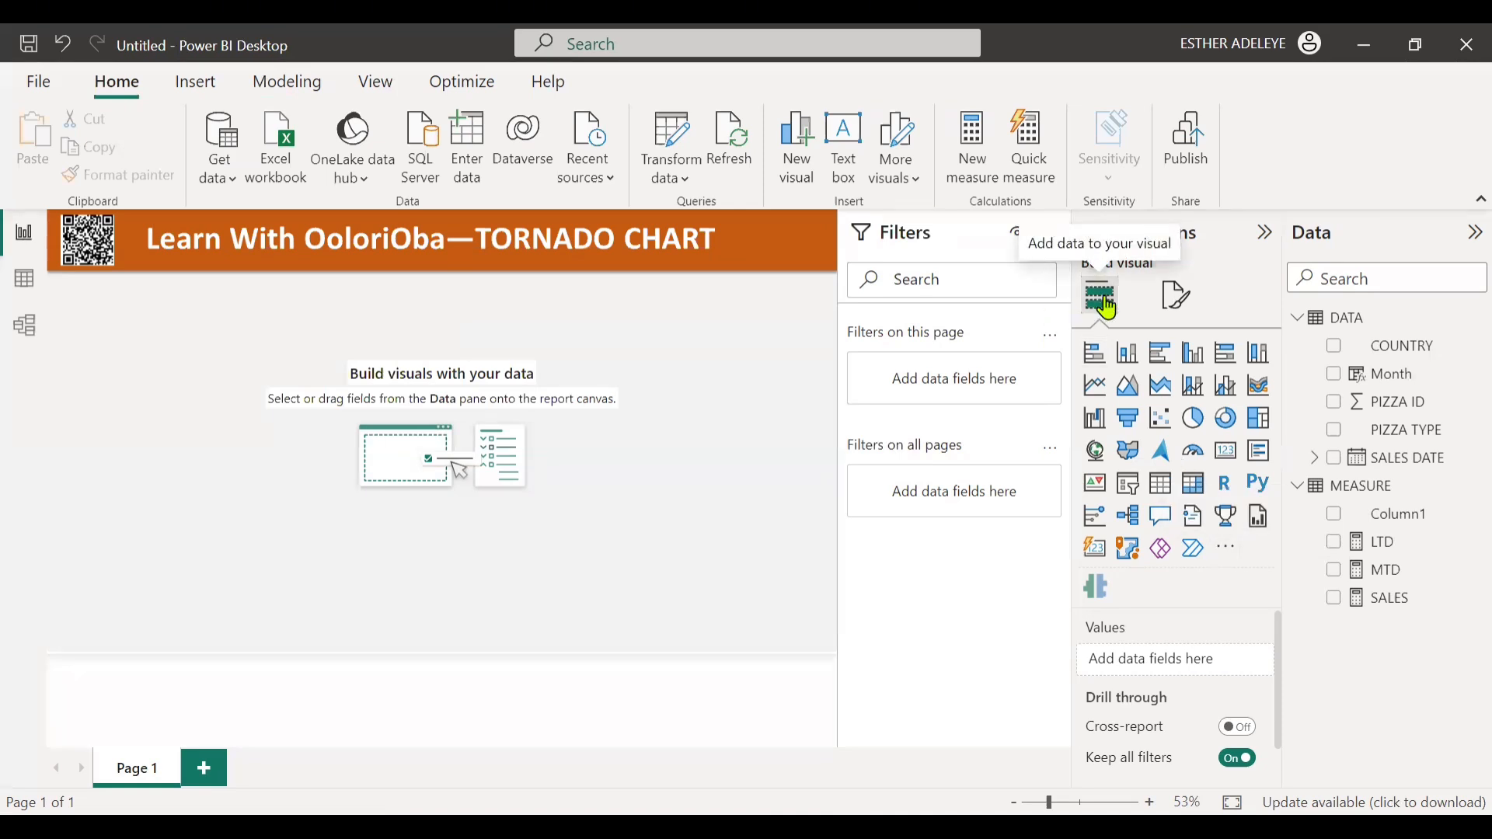
Search the additional visuals store for "torn" and try to add the Tornado chart visual, declining to update the existing copy.
left_click(1230, 554)
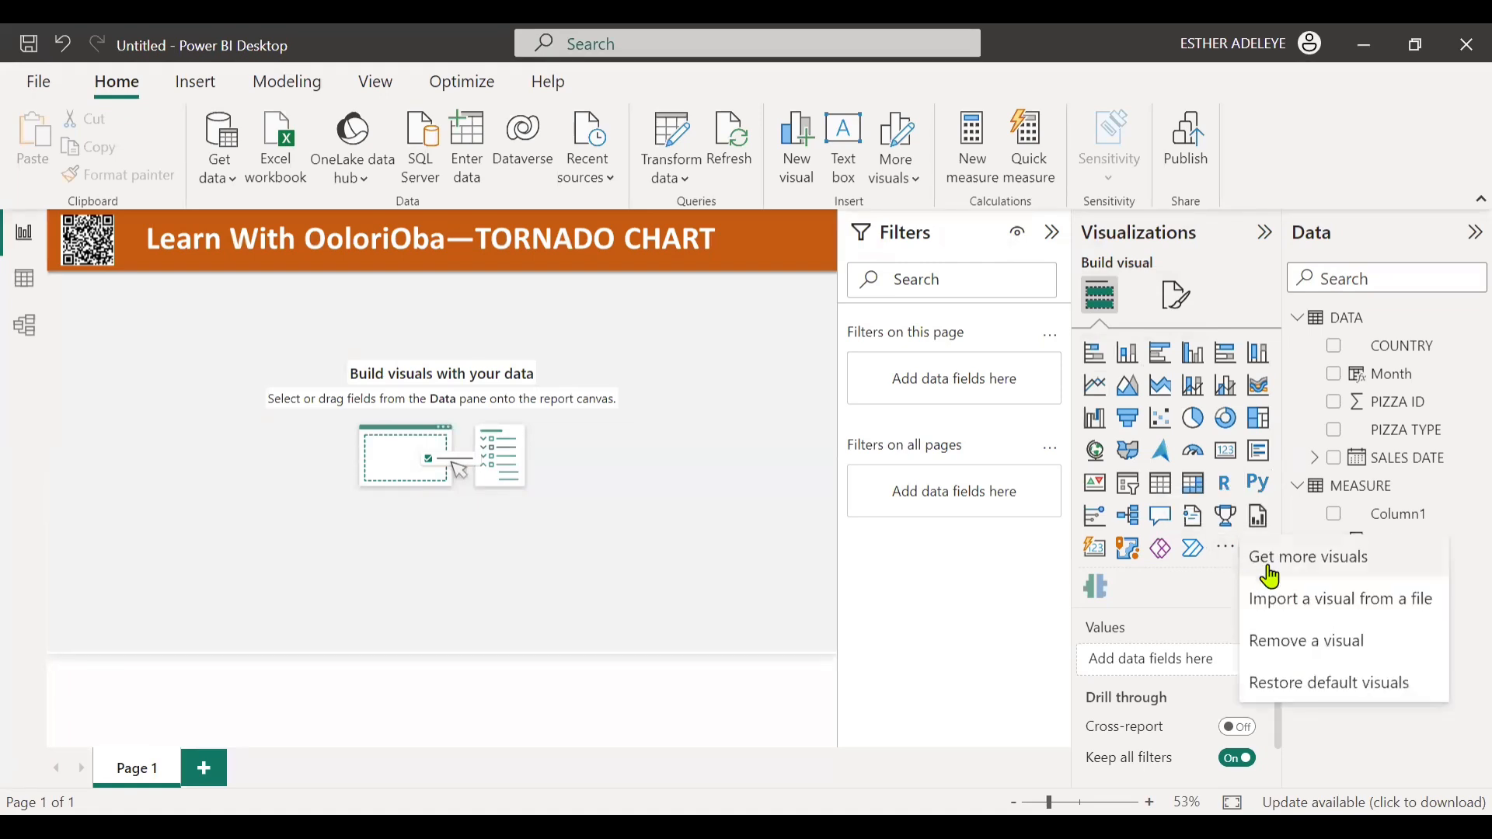
left_click(1268, 568)
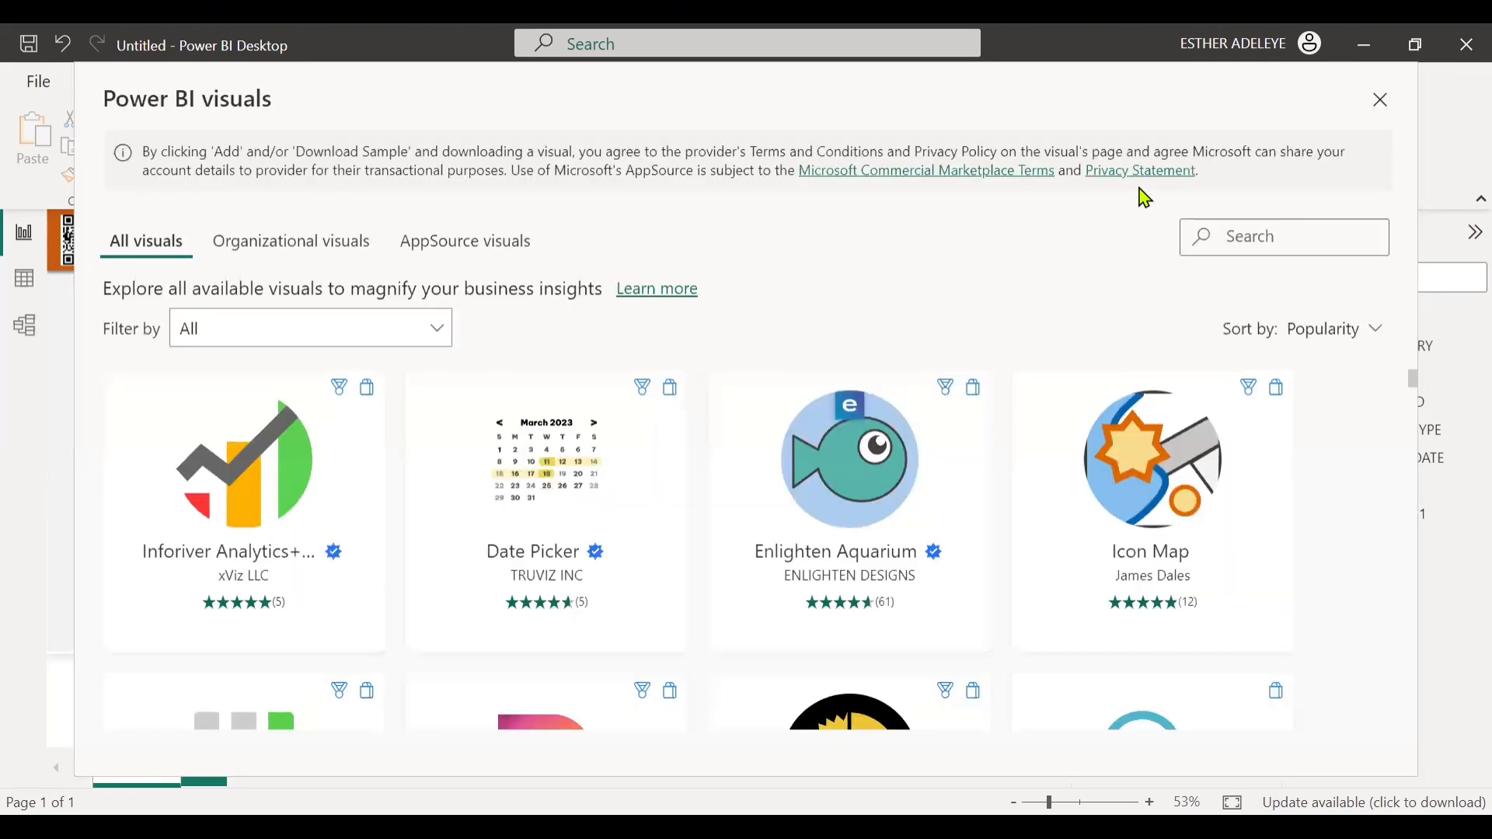
left_click(1258, 241)
type("torn")
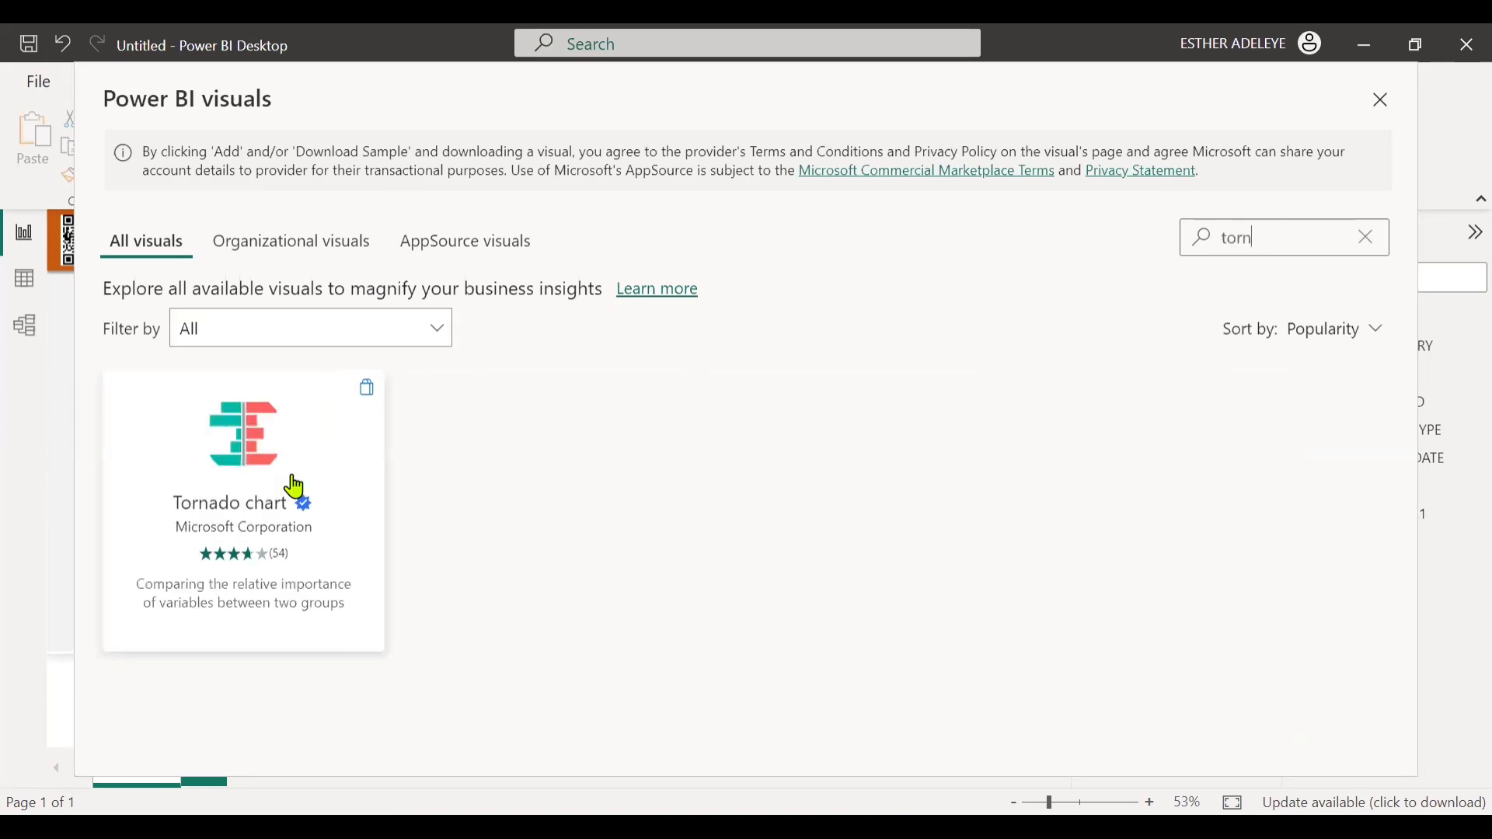
left_click(334, 529)
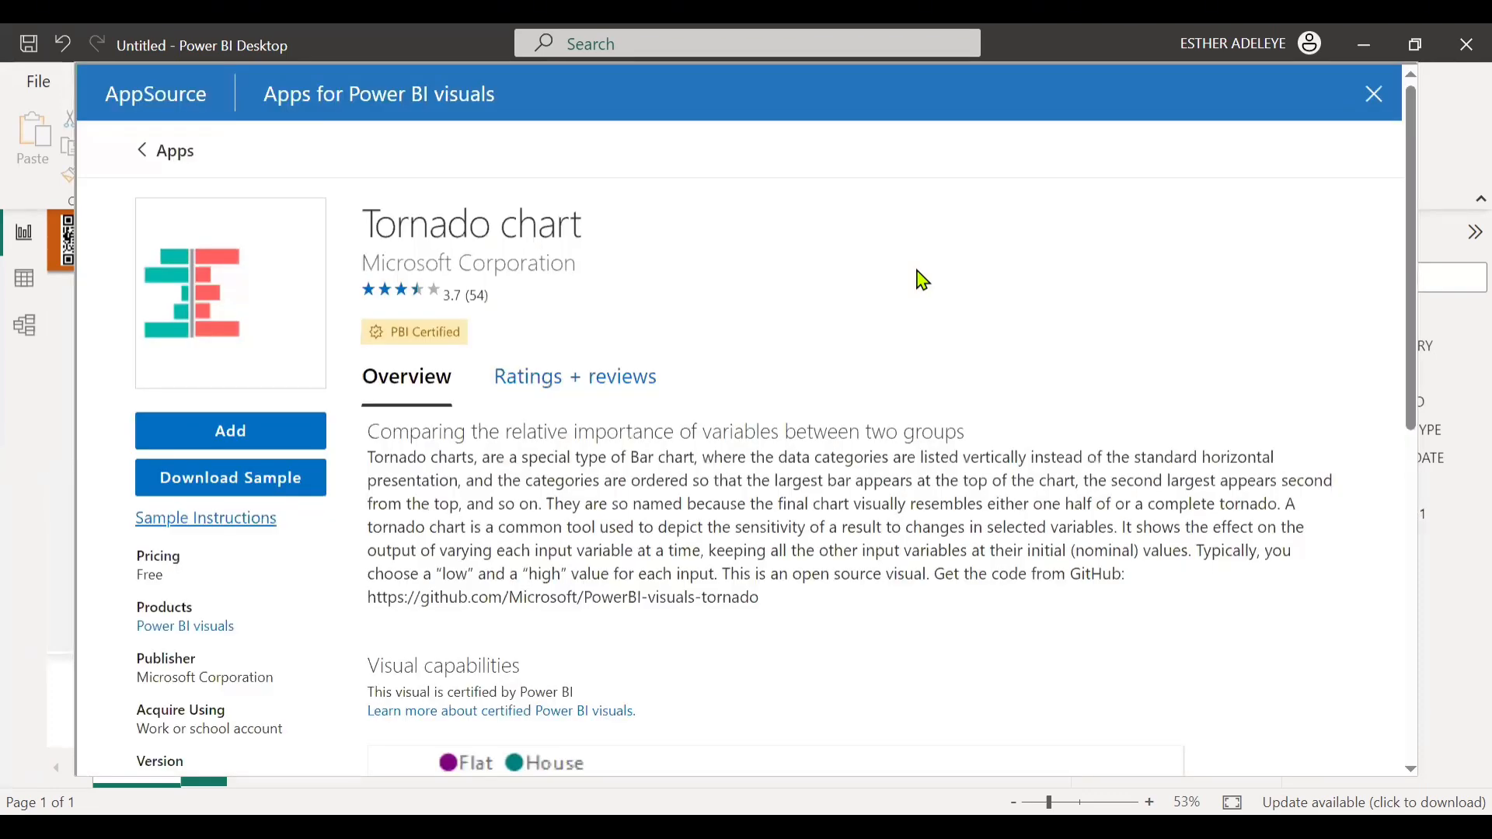
left_click(261, 443)
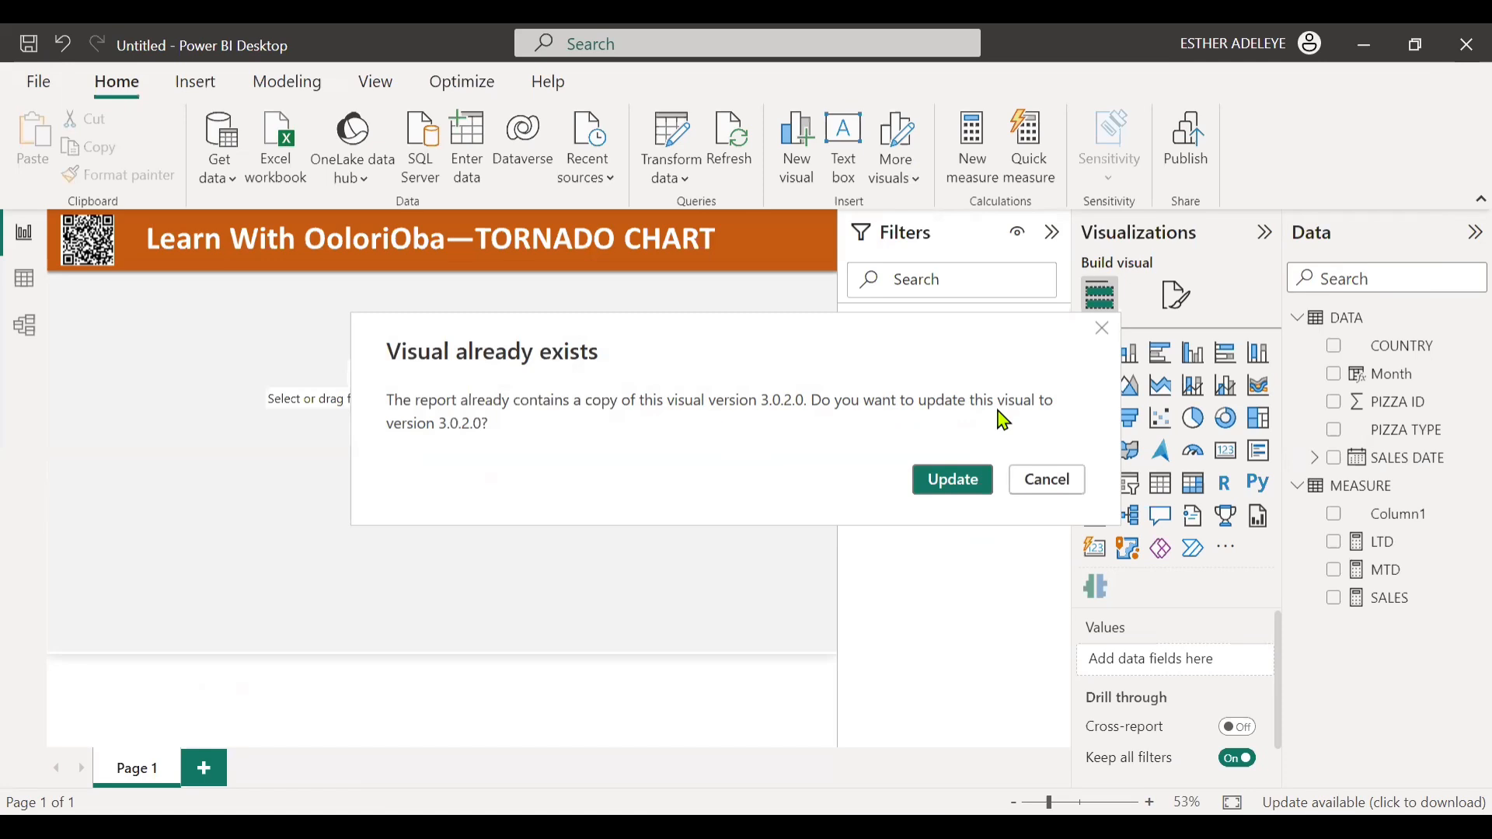
left_click(1046, 482)
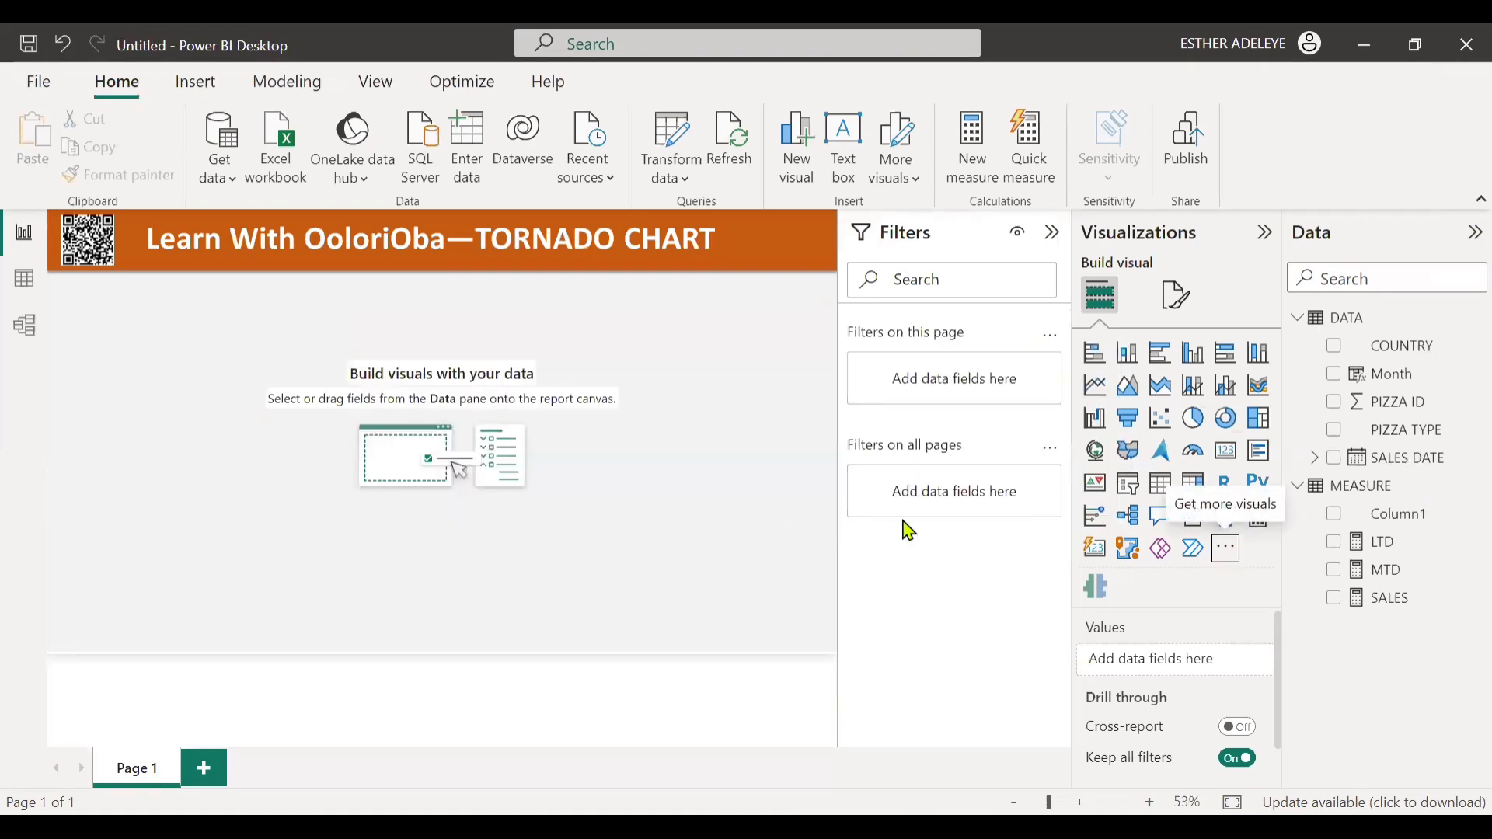
Place a Tornado chart on the page and enlarge it to fill the whole area below the title banner.
left_click(1102, 595)
left_click_drag(213, 390, 838, 412)
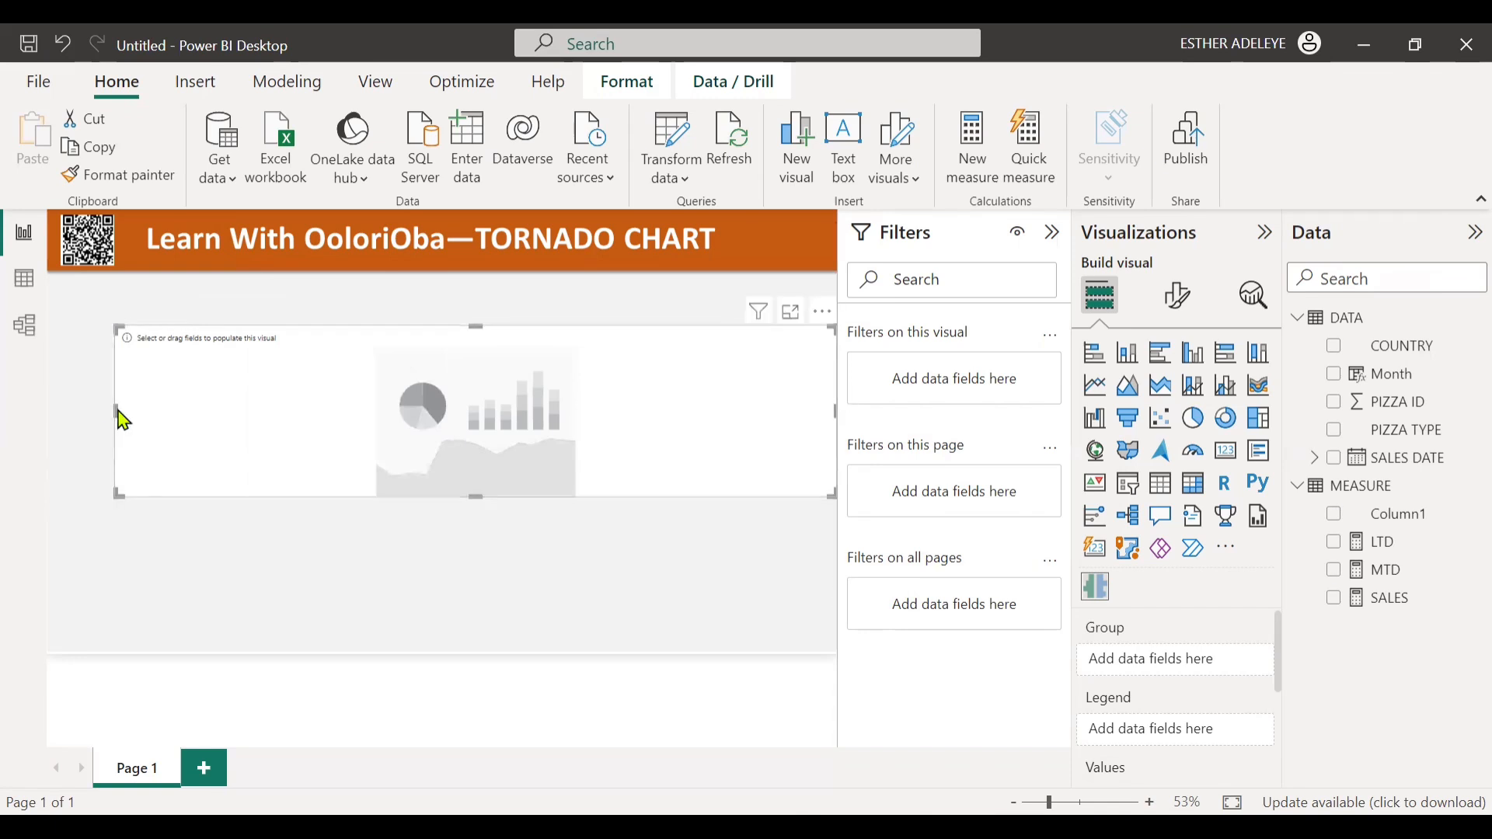
left_click_drag(117, 411, 16, 410)
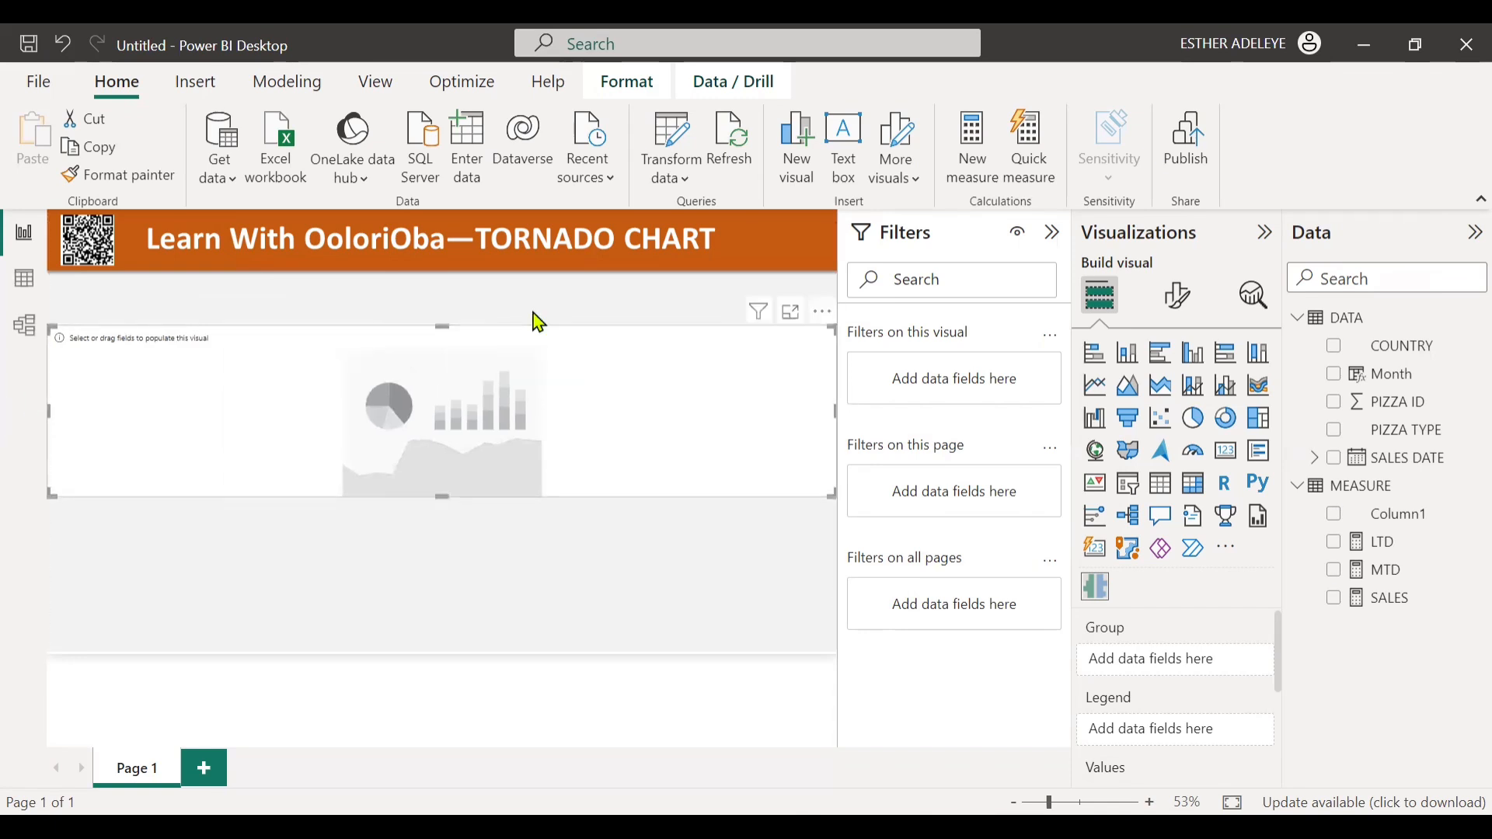
left_click_drag(441, 328, 456, 281)
left_click_drag(444, 495, 455, 655)
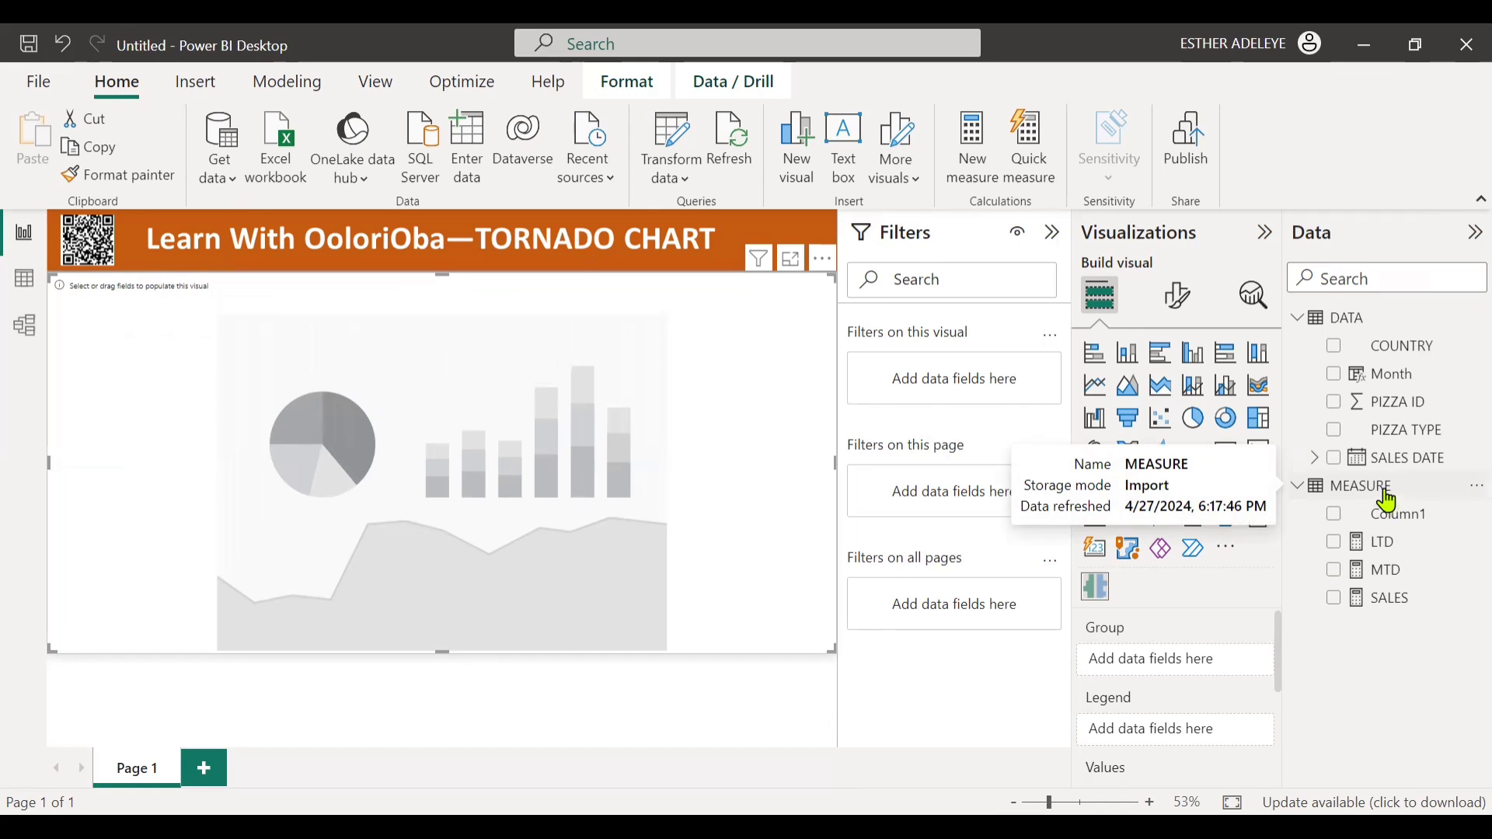
Group the tornado chart by COUNTRY and add the LTD and MTD measures as its values.
left_click_drag(1399, 349, 1204, 682)
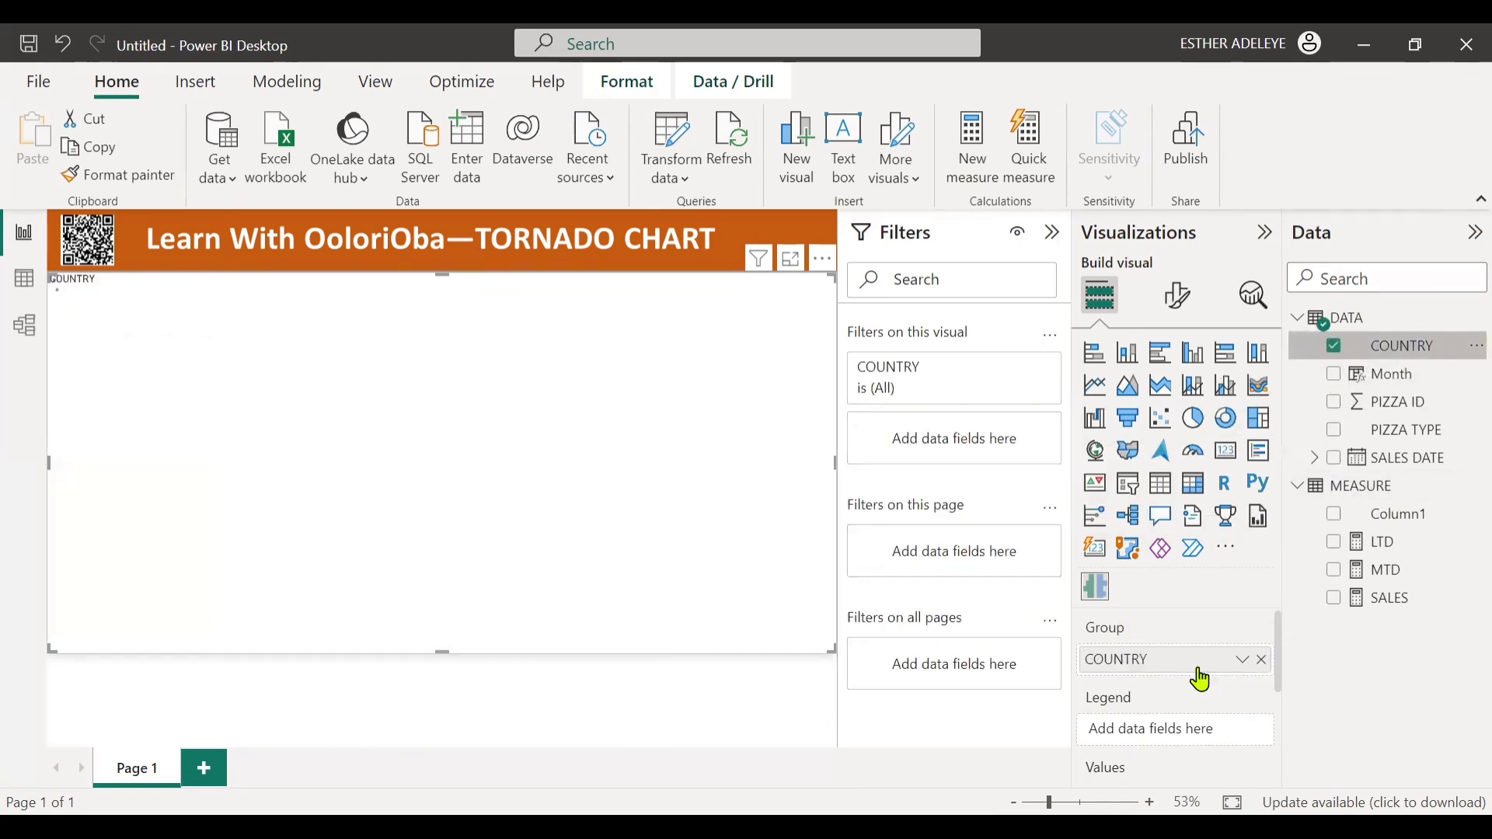
left_click(1338, 558)
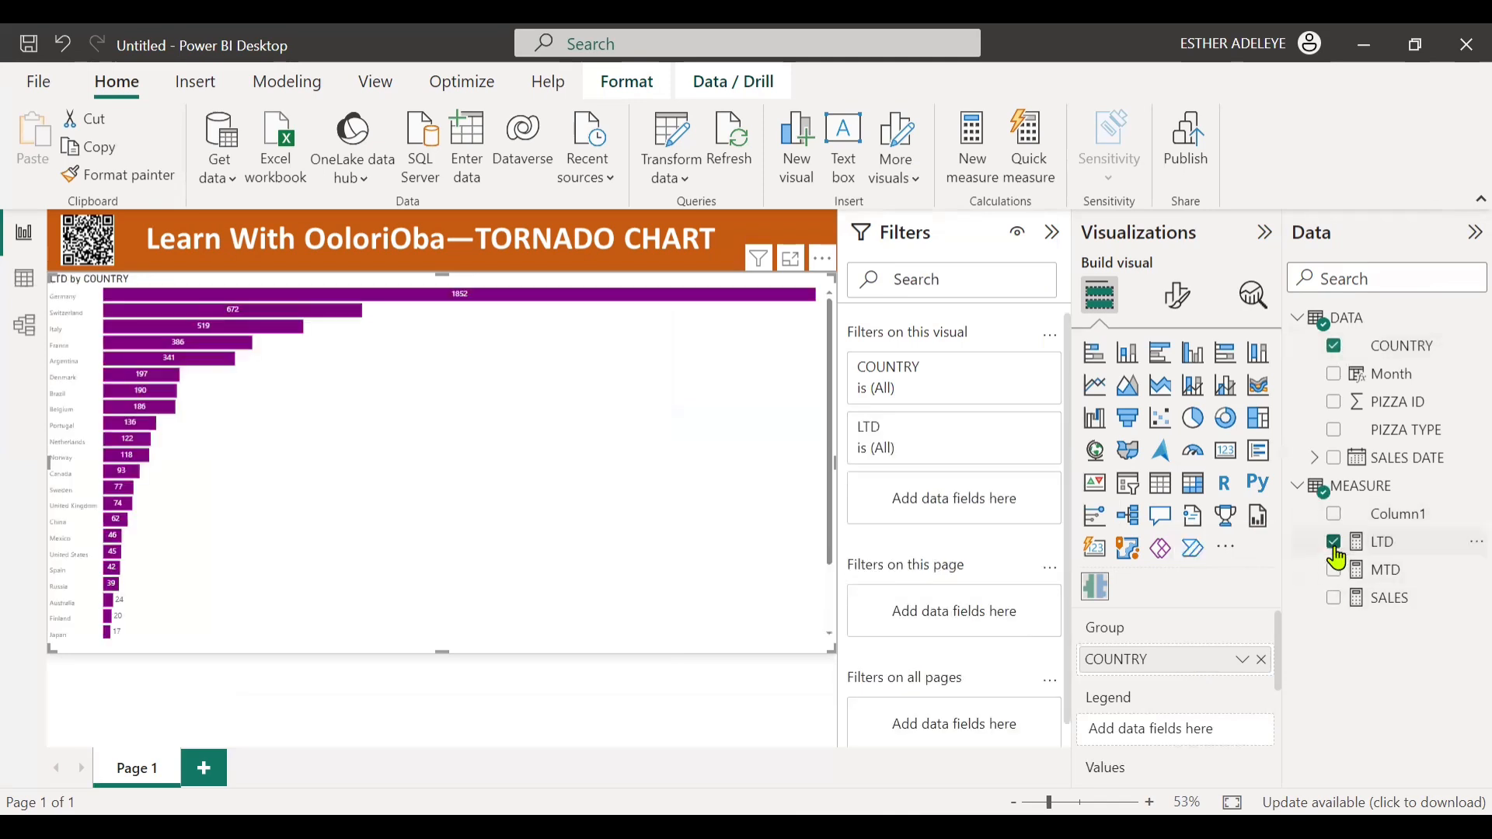
left_click(1338, 573)
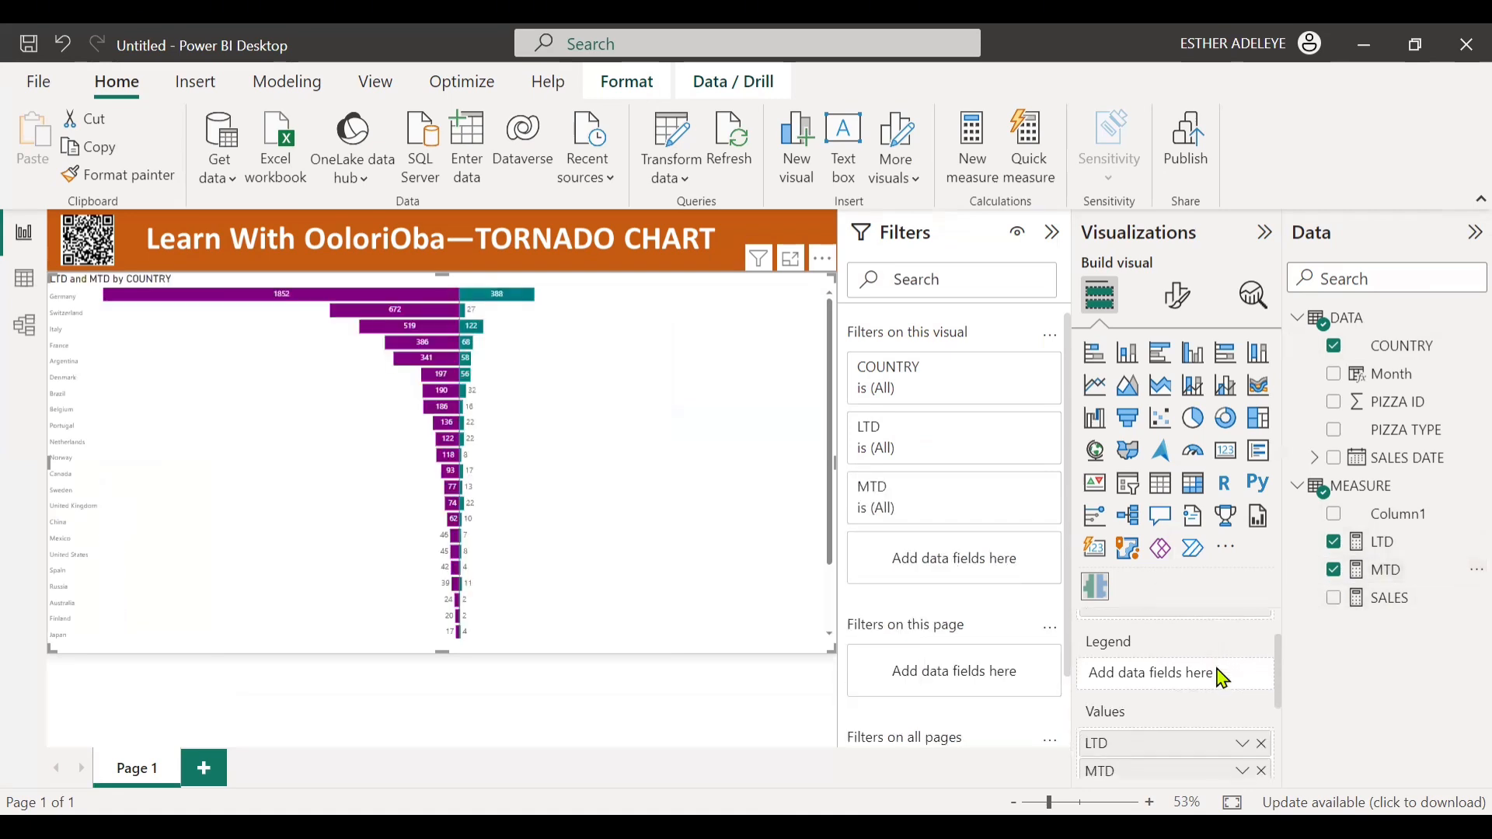
scroll(1224, 679, "down", 2)
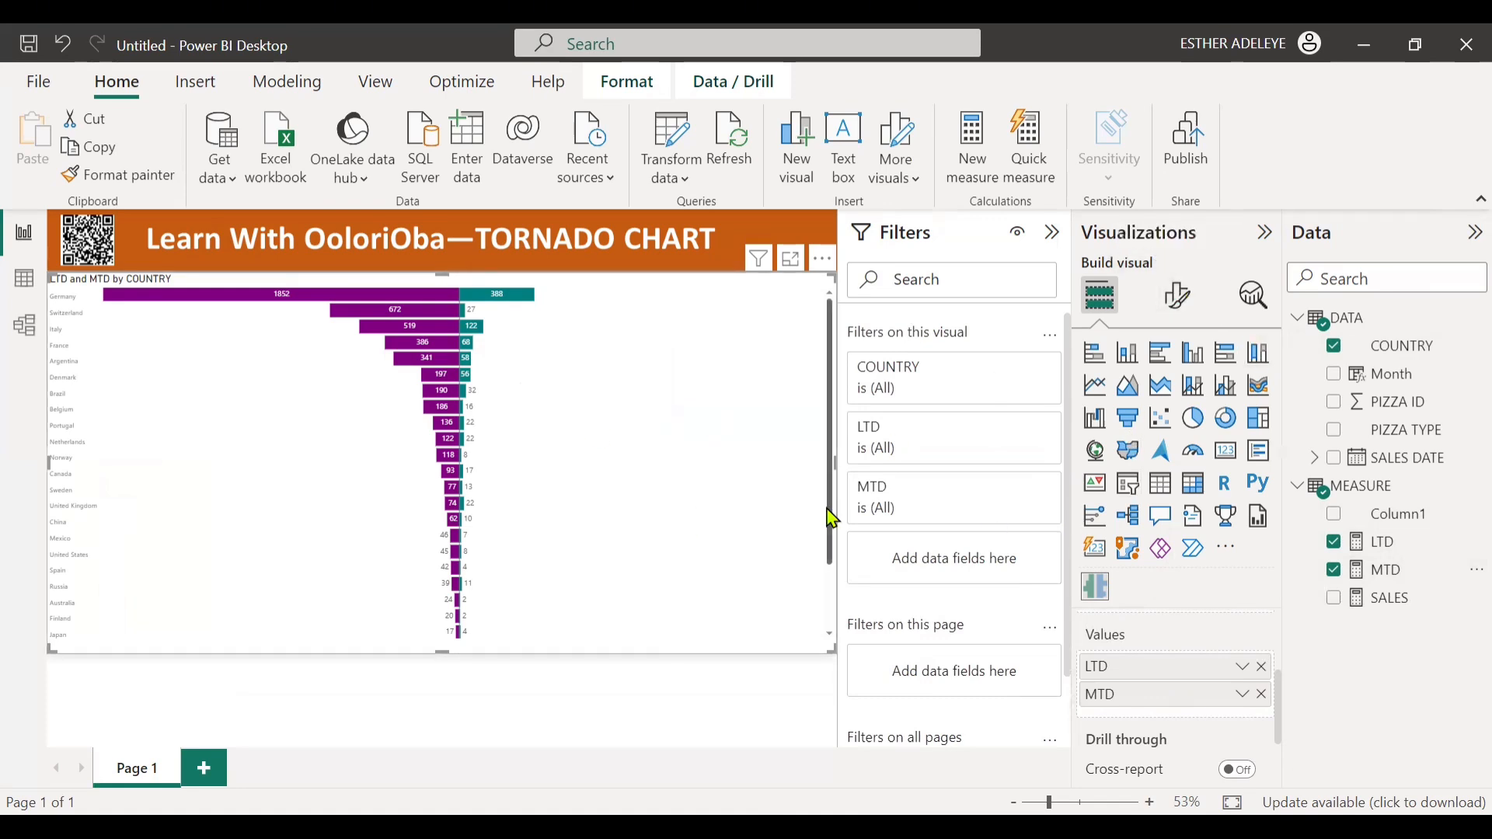
left_click_drag(829, 519, 836, 394)
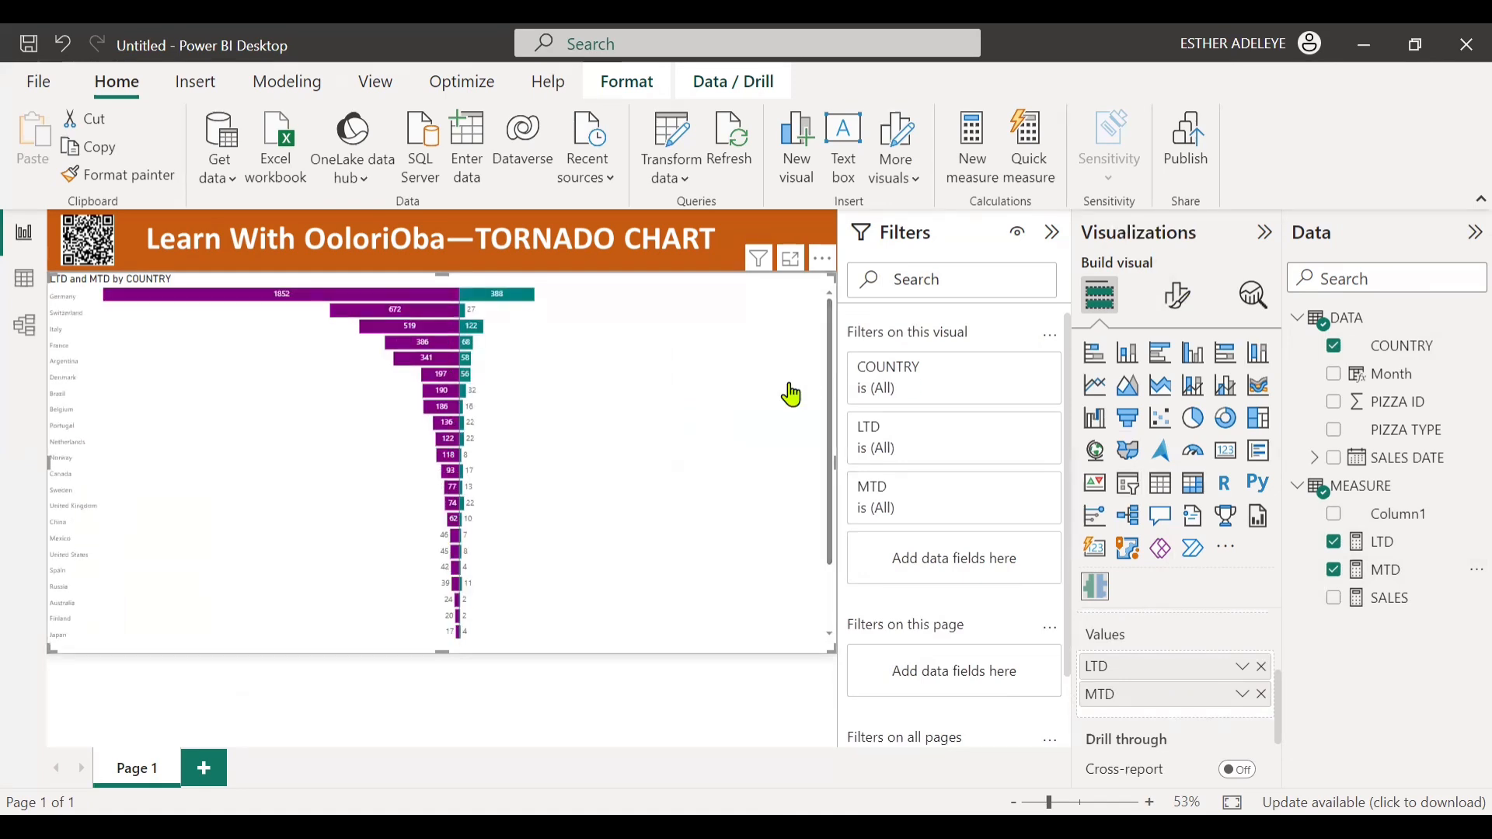
Add SALES DATE as a basic filter on the tornado chart and select all of its dates.
left_click(1173, 303)
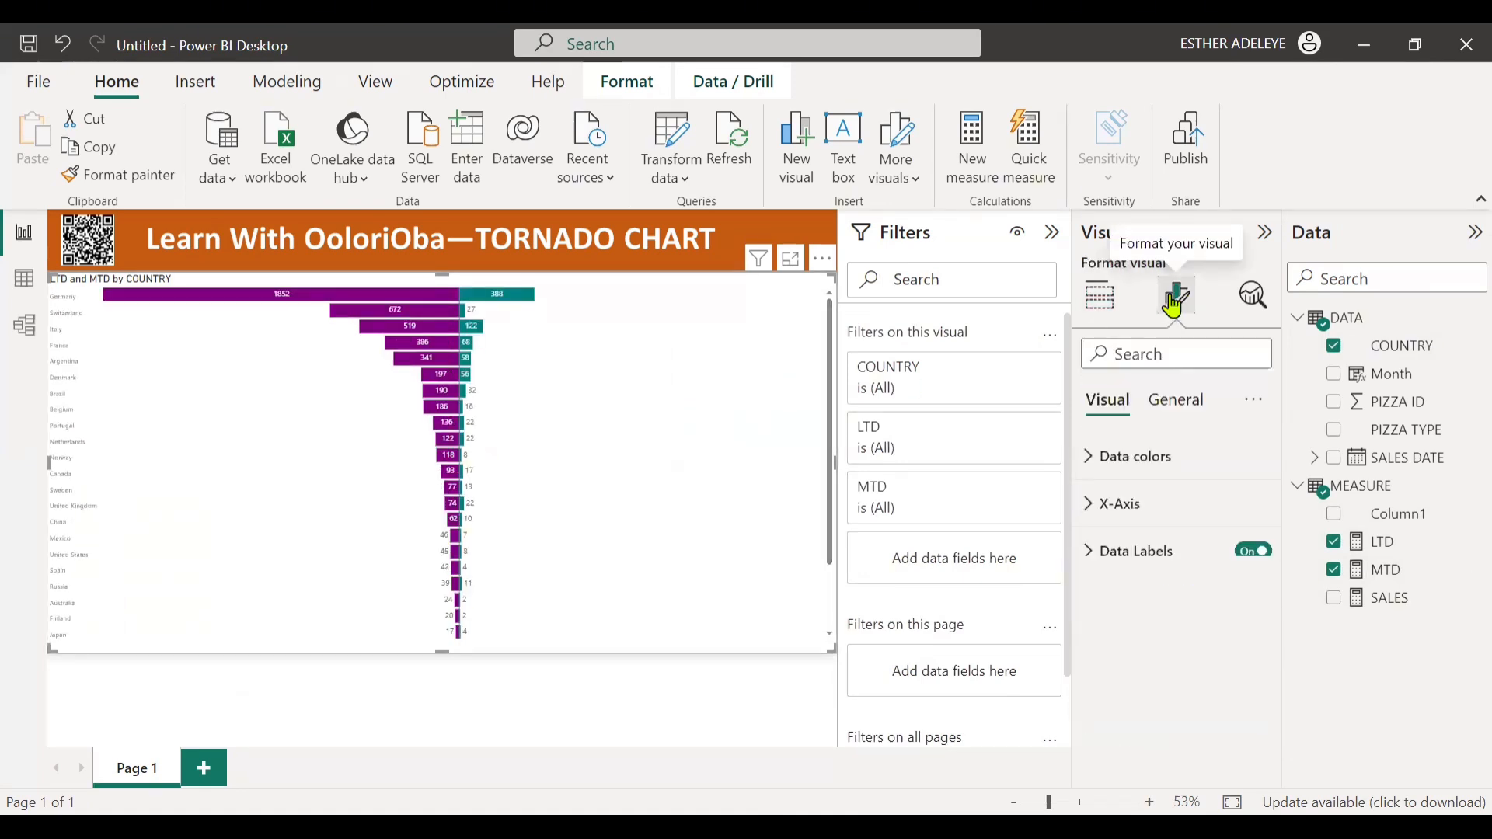
left_click(1102, 306)
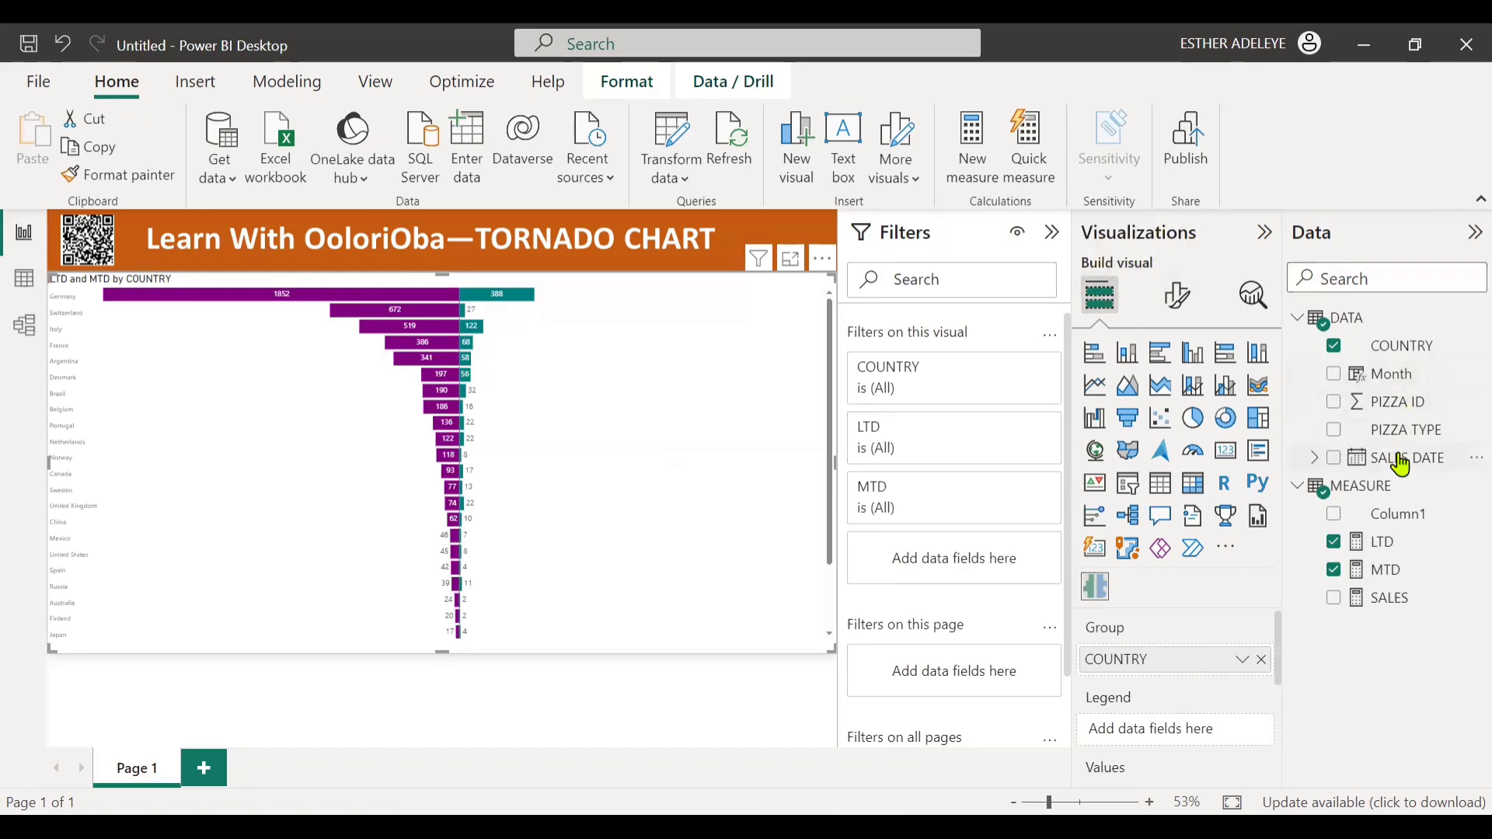
left_click_drag(1409, 471, 1002, 571)
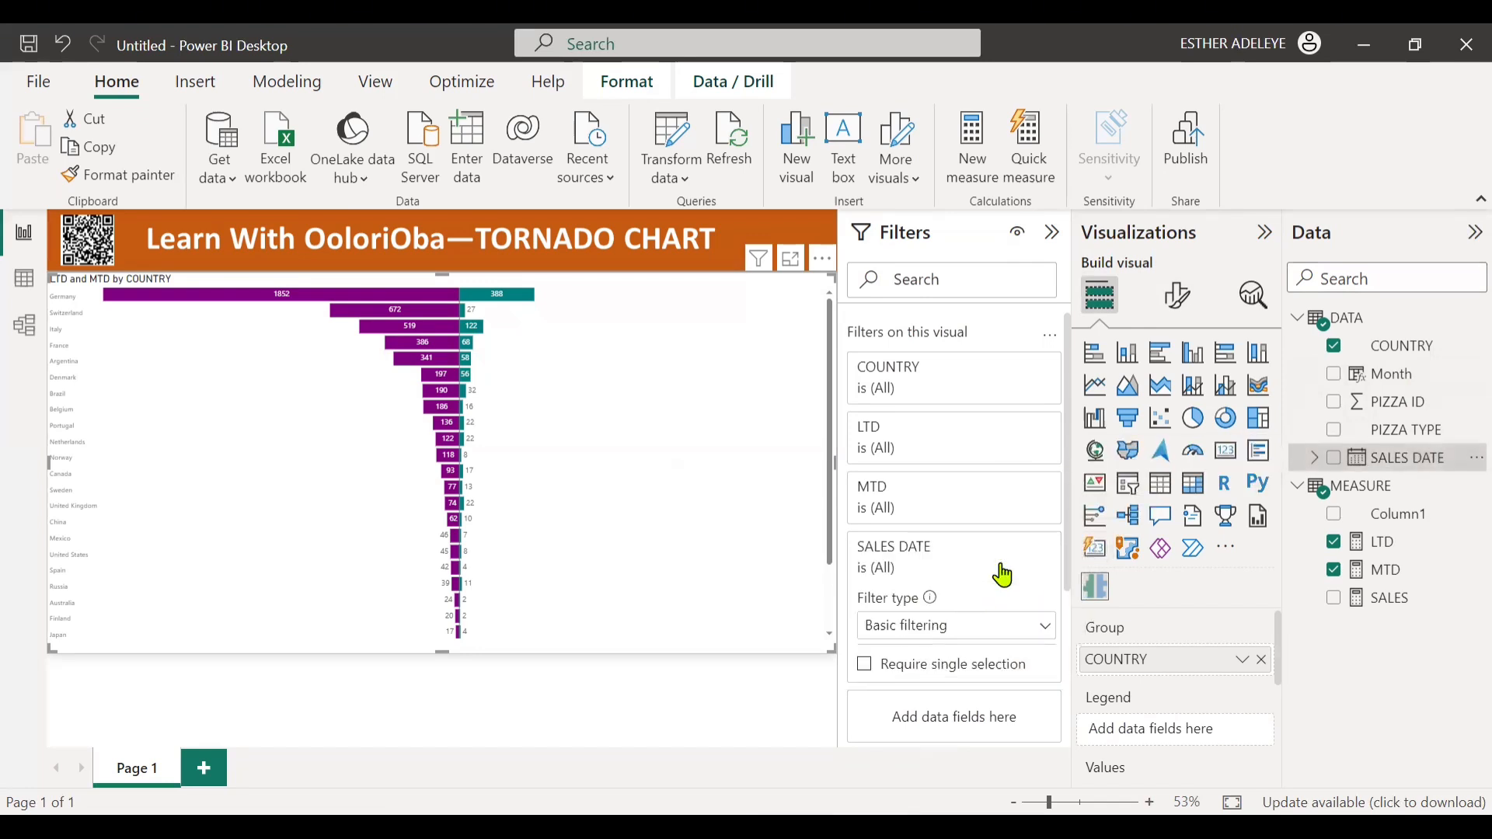
scroll(935, 589, "down", 4)
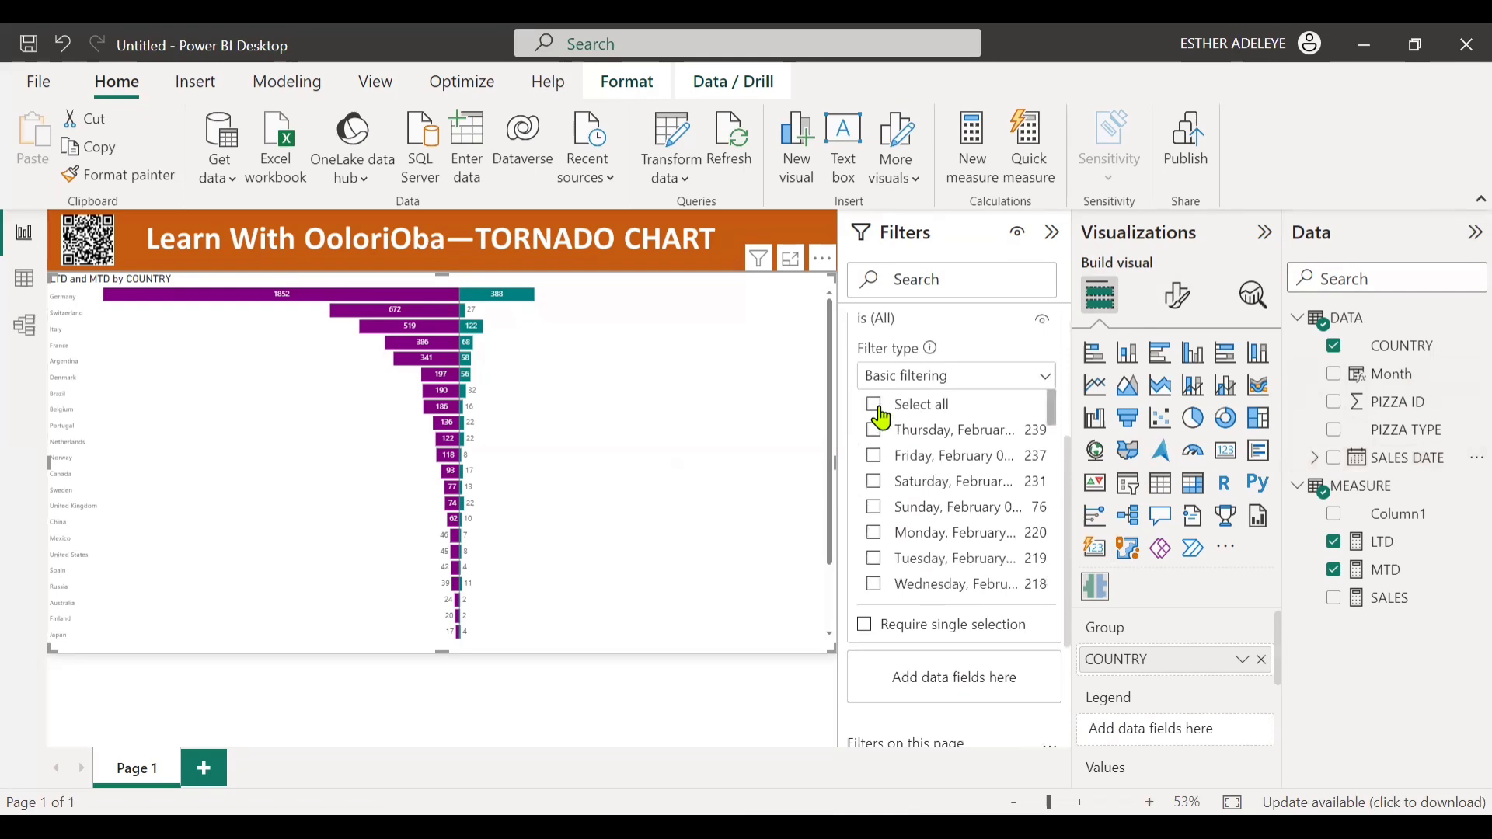
scroll(942, 501, "down", 5)
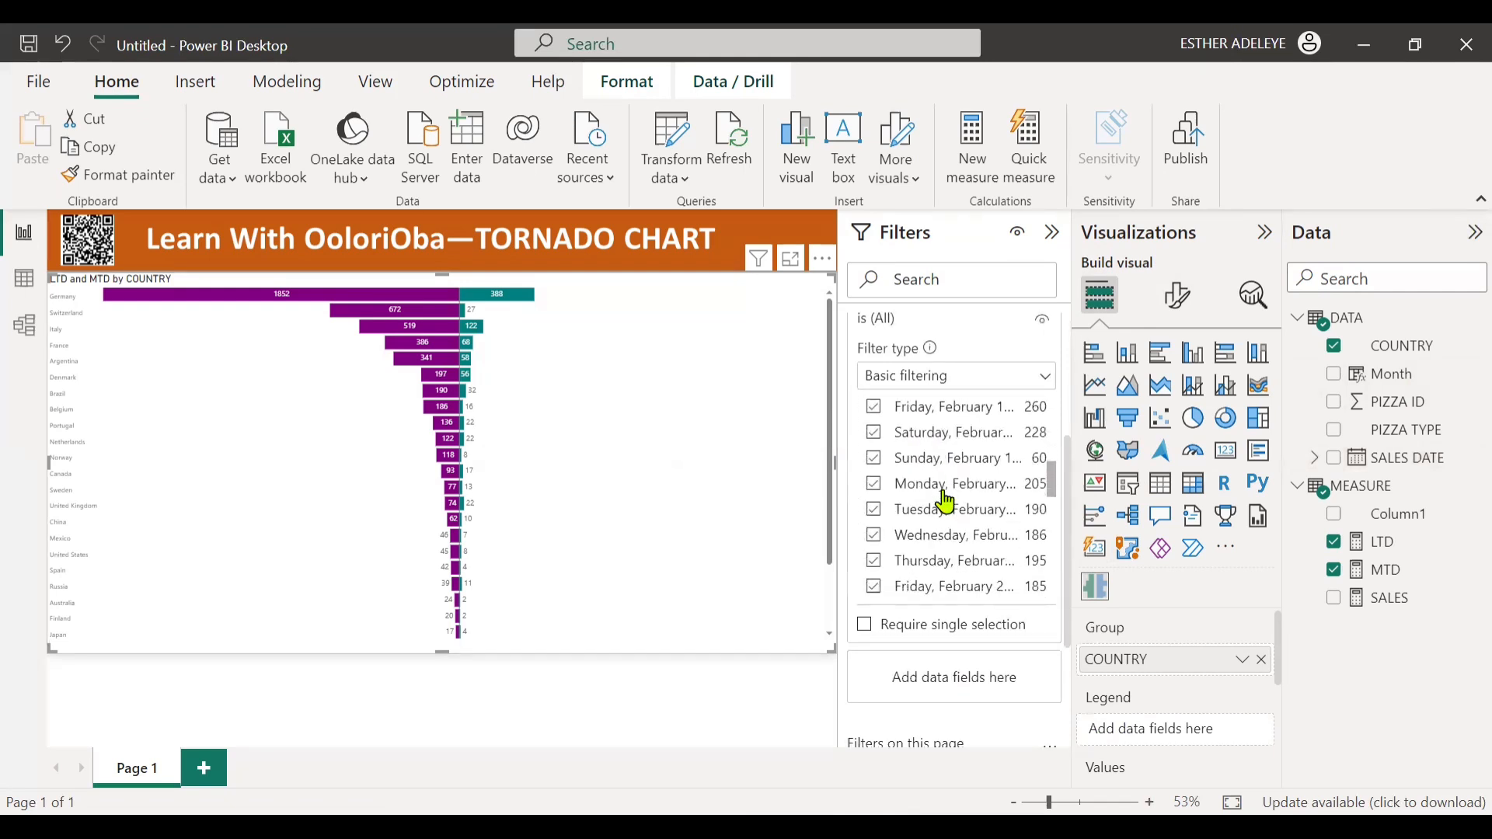
Exclude the dates from Sunday, February 18, 2024 through Friday, February 23 in the tornado chart's SALES DATE filter.
scroll(945, 501, "down", 3)
scroll(950, 493, "up", 3)
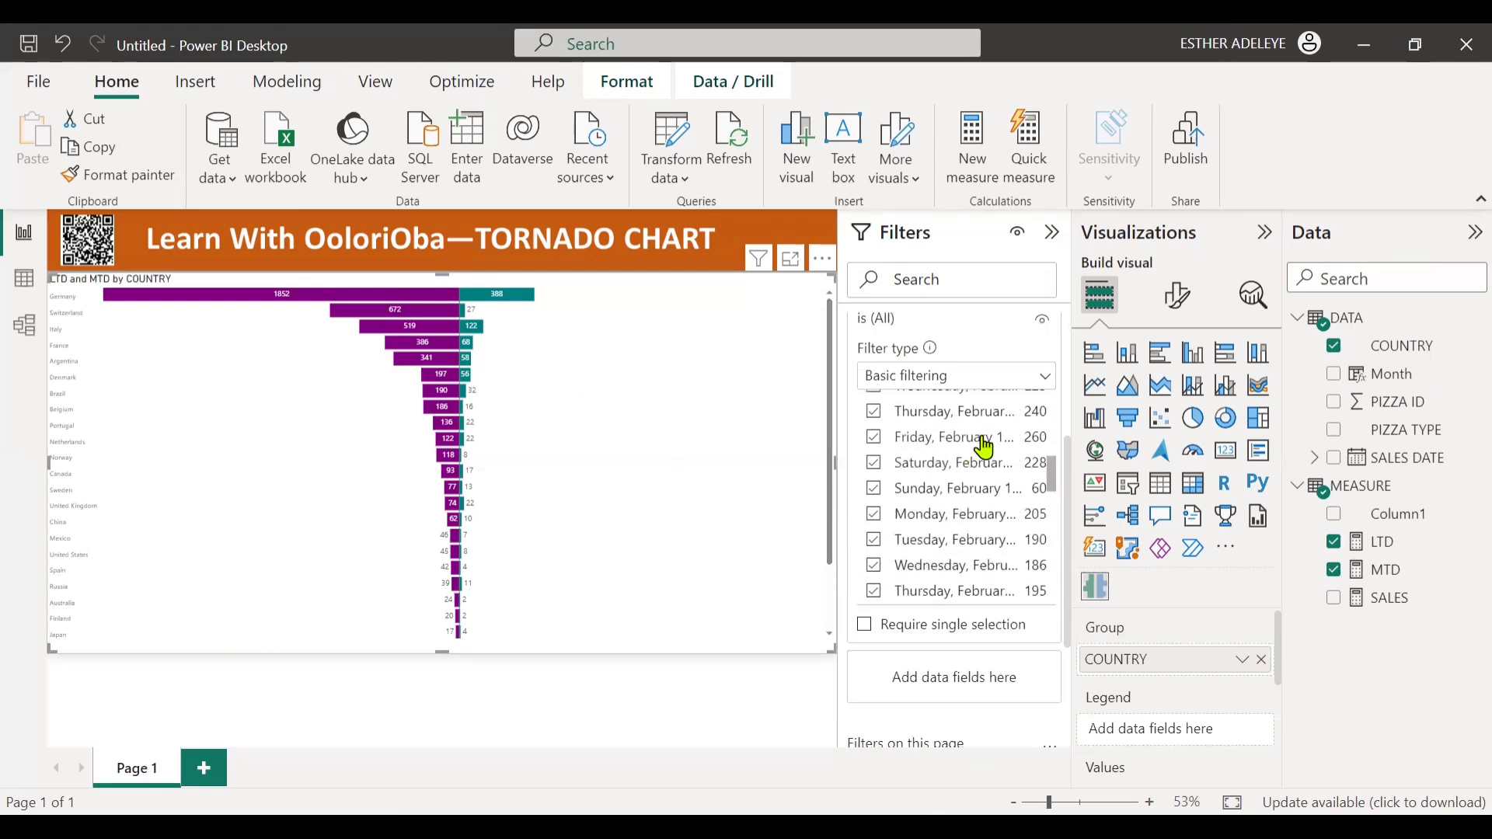
scroll(979, 491, "down", 1)
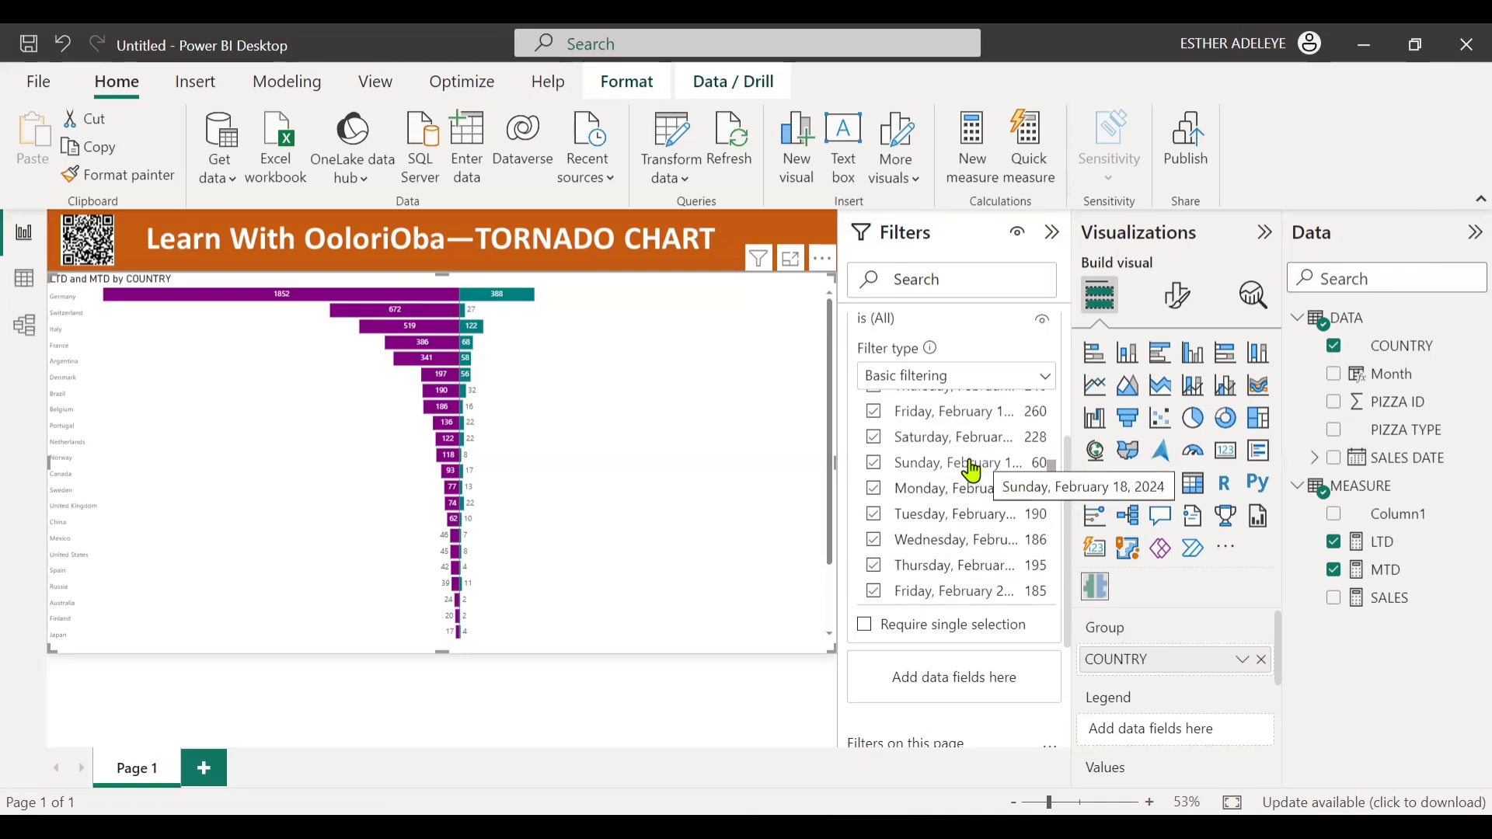
left_click(970, 468)
left_click(961, 497)
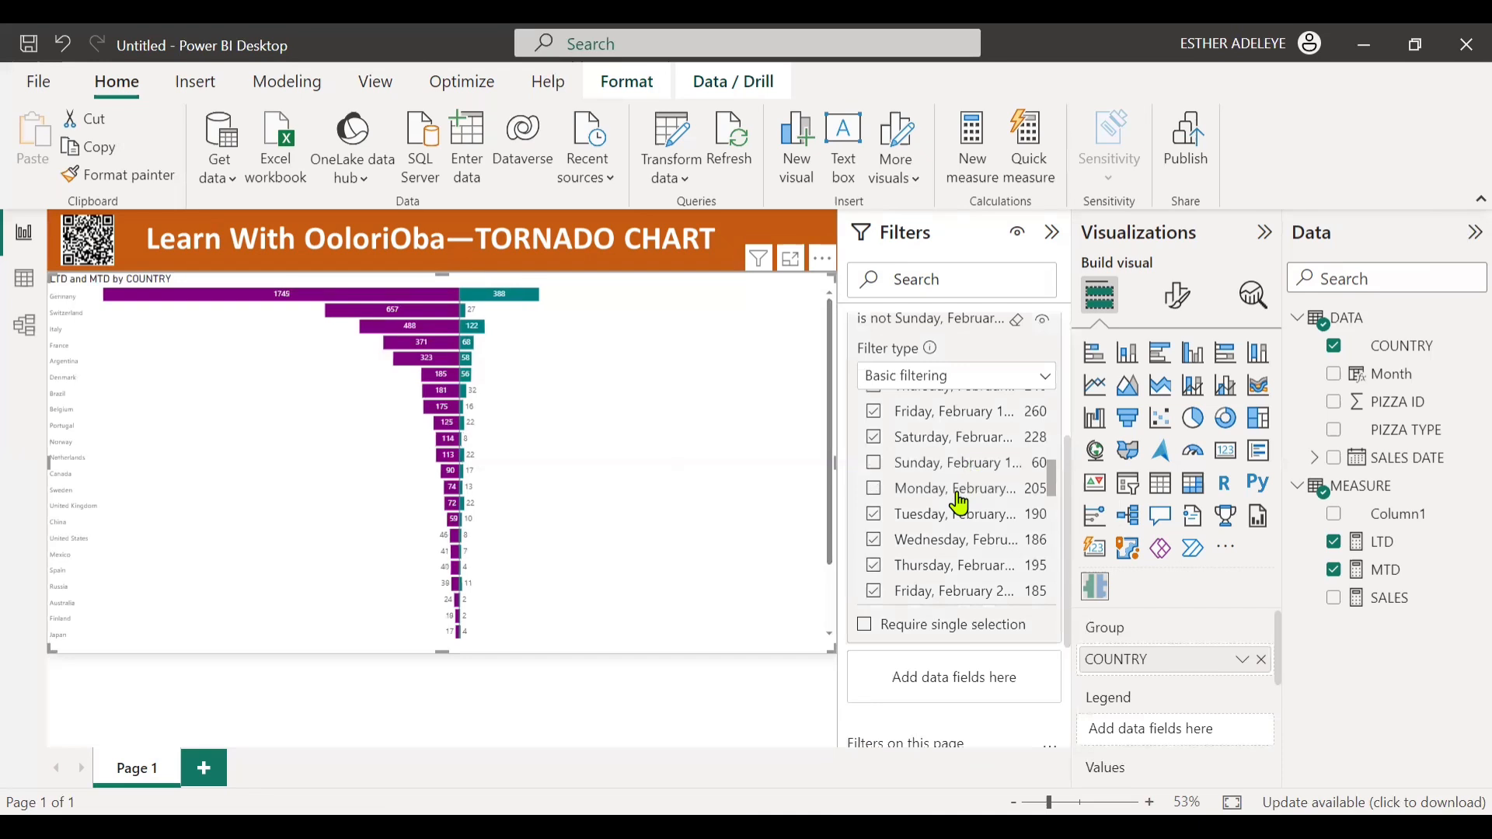
left_click(977, 519)
scroll(977, 520, "down", 1)
left_click(977, 518)
left_click(974, 528)
scroll(958, 513, "down", 2)
left_click(960, 535)
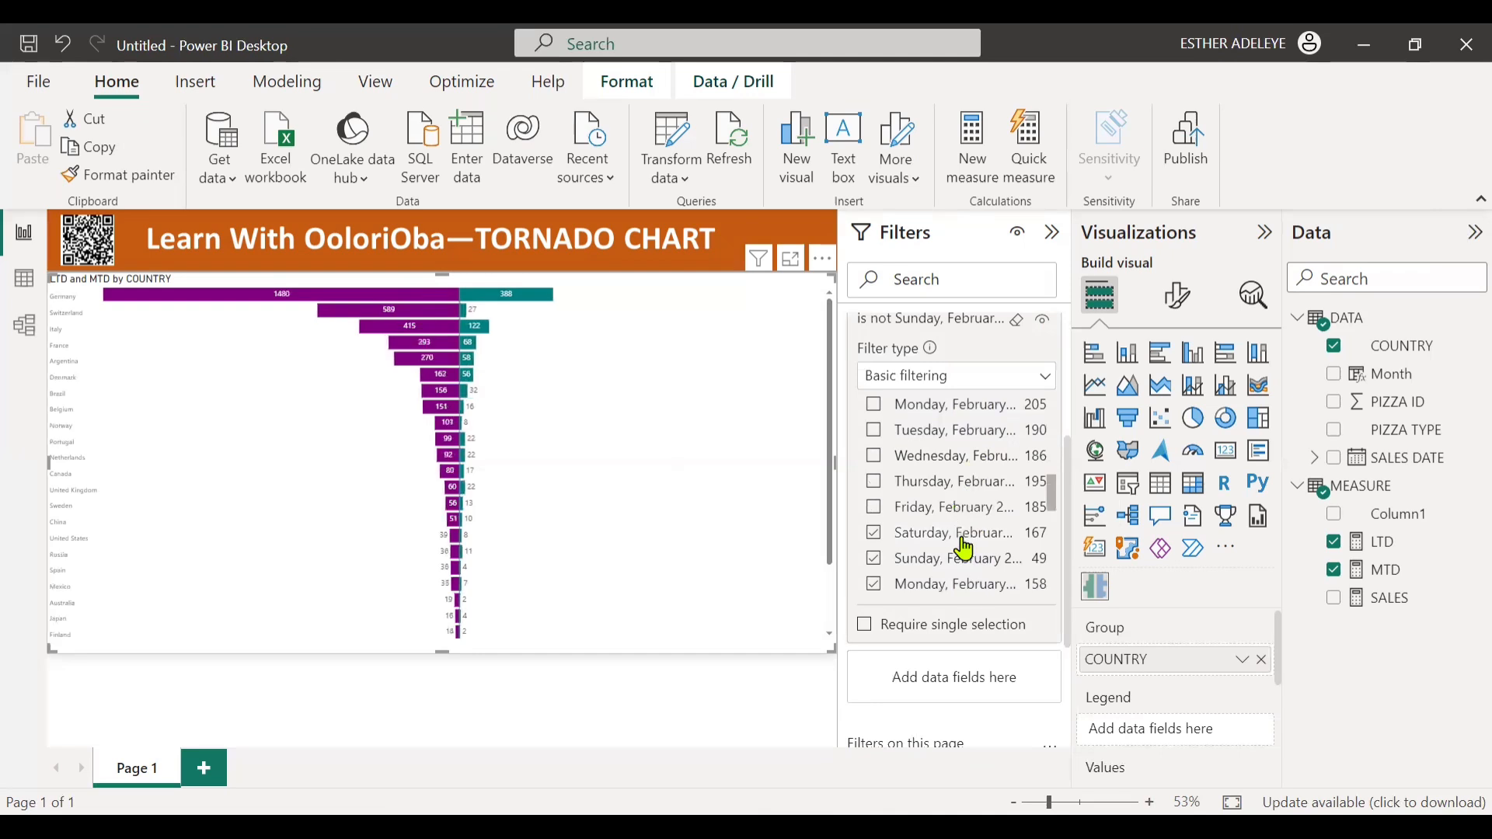
Exclude the remaining February dates, from Saturday, February 24 through Thursday, February 29, in the SALES DATE filter.
scroll(962, 544, "down", 2)
left_click(985, 519)
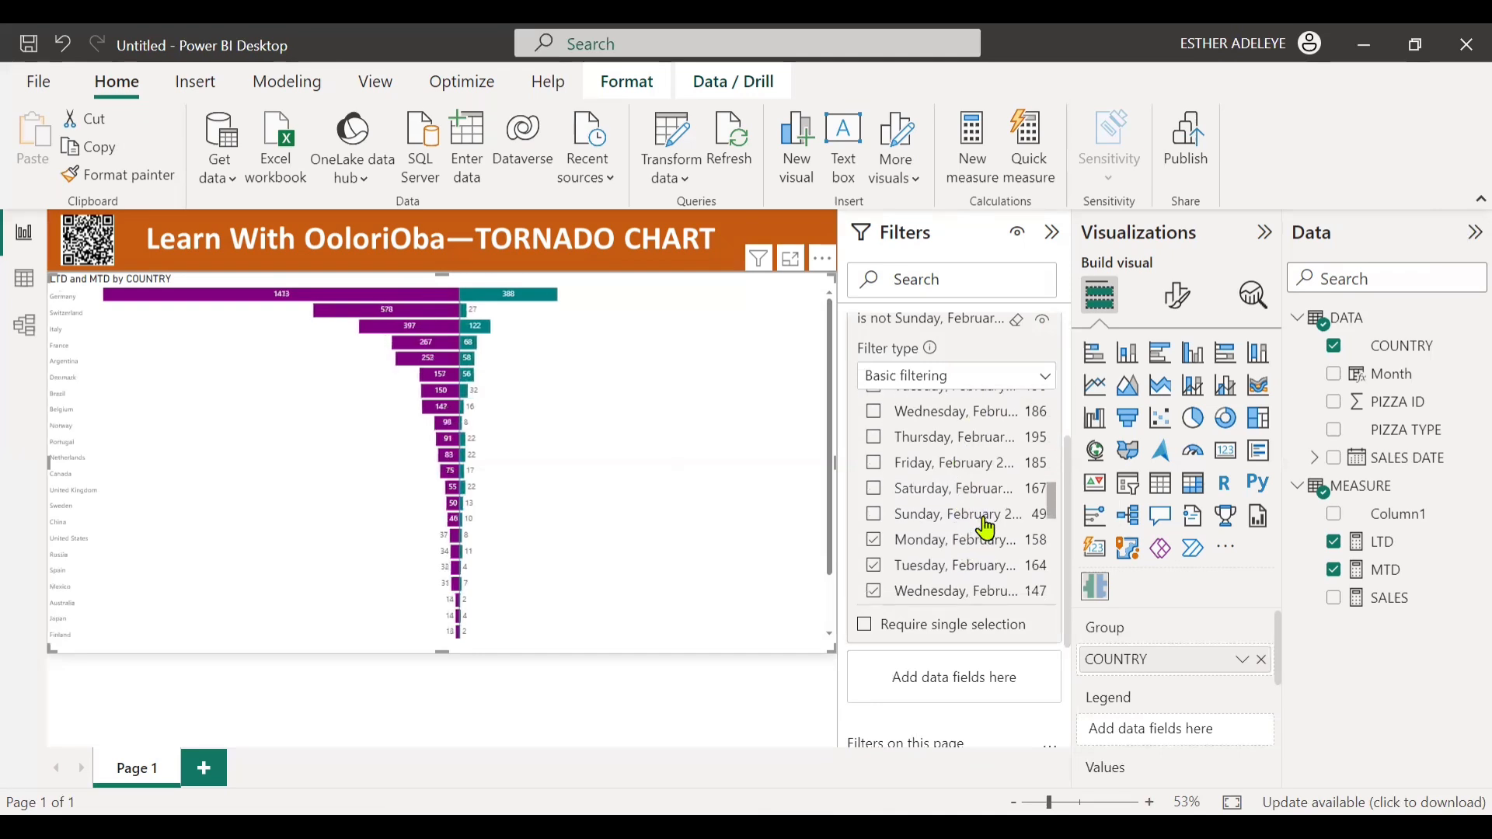
left_click(973, 545)
scroll(977, 558, "down", 1)
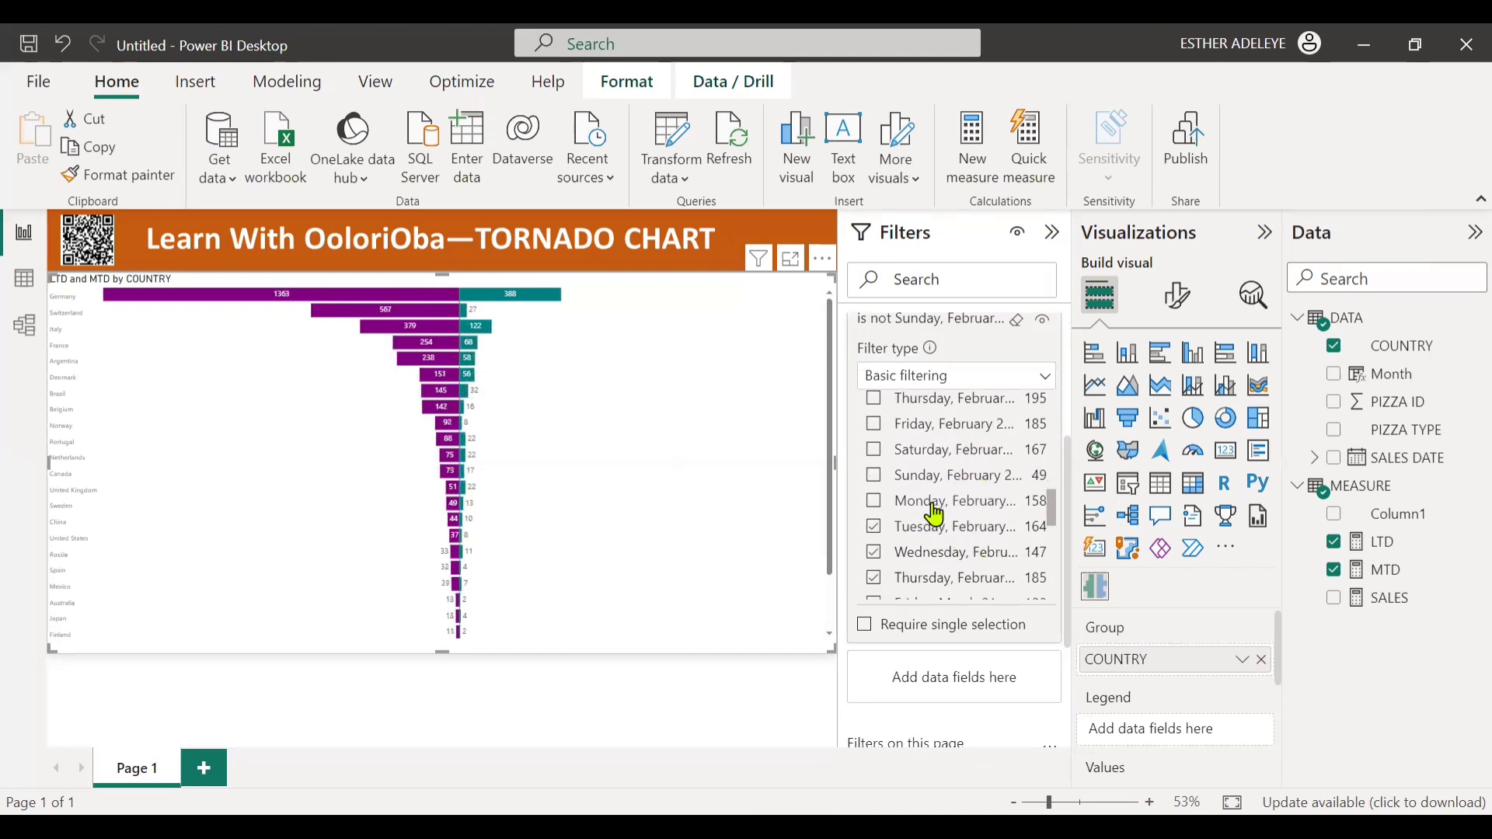
left_click(938, 529)
left_click(939, 551)
scroll(946, 536, "down", 3)
left_click(959, 516)
Review which February and March dates are selected in the SALES DATE filter and collapse its card.
scroll(958, 529, "up", 10)
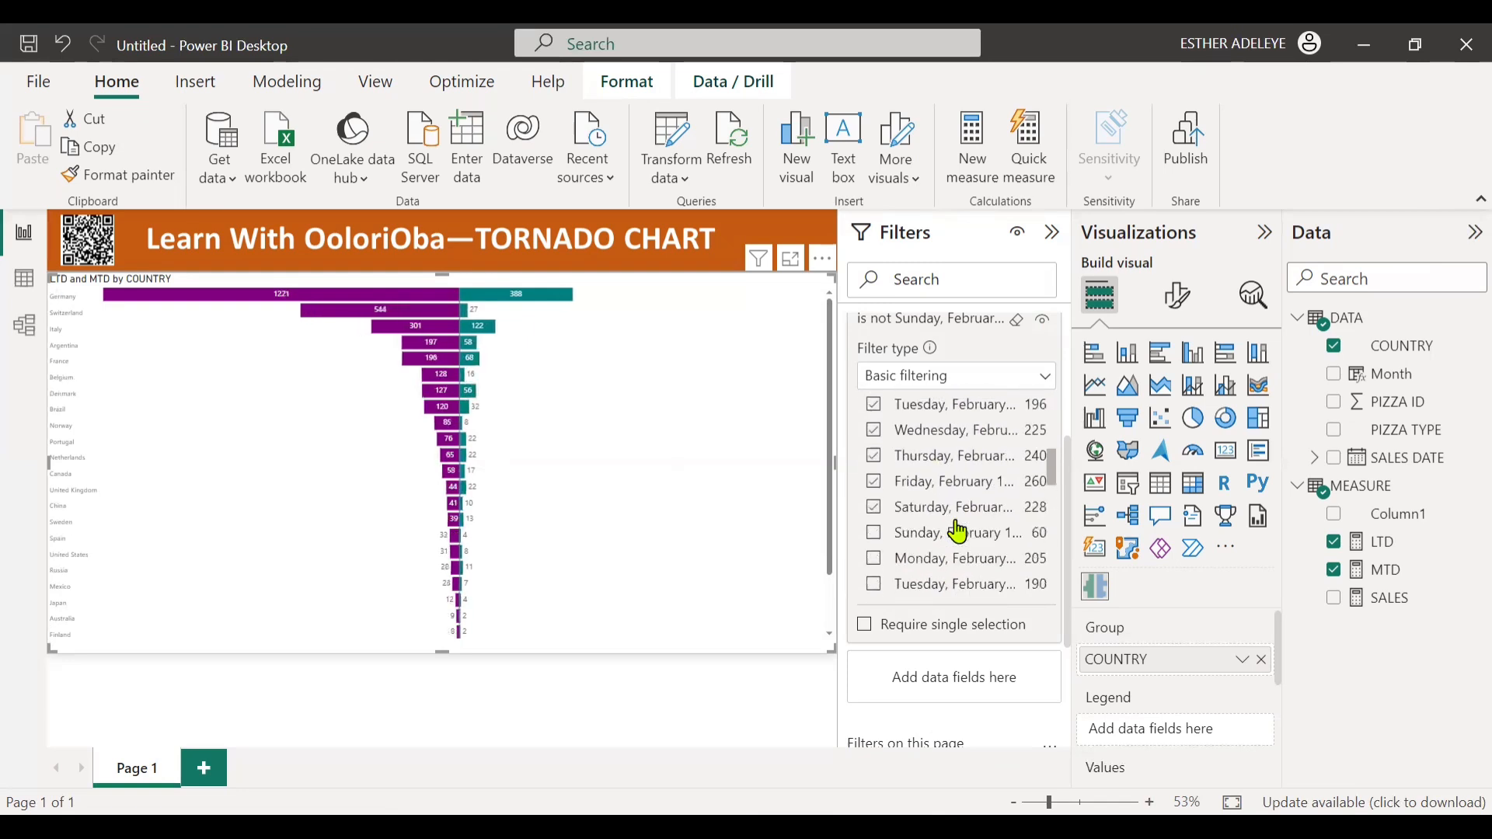
scroll(958, 528, "down", 4)
scroll(959, 531, "down", 5)
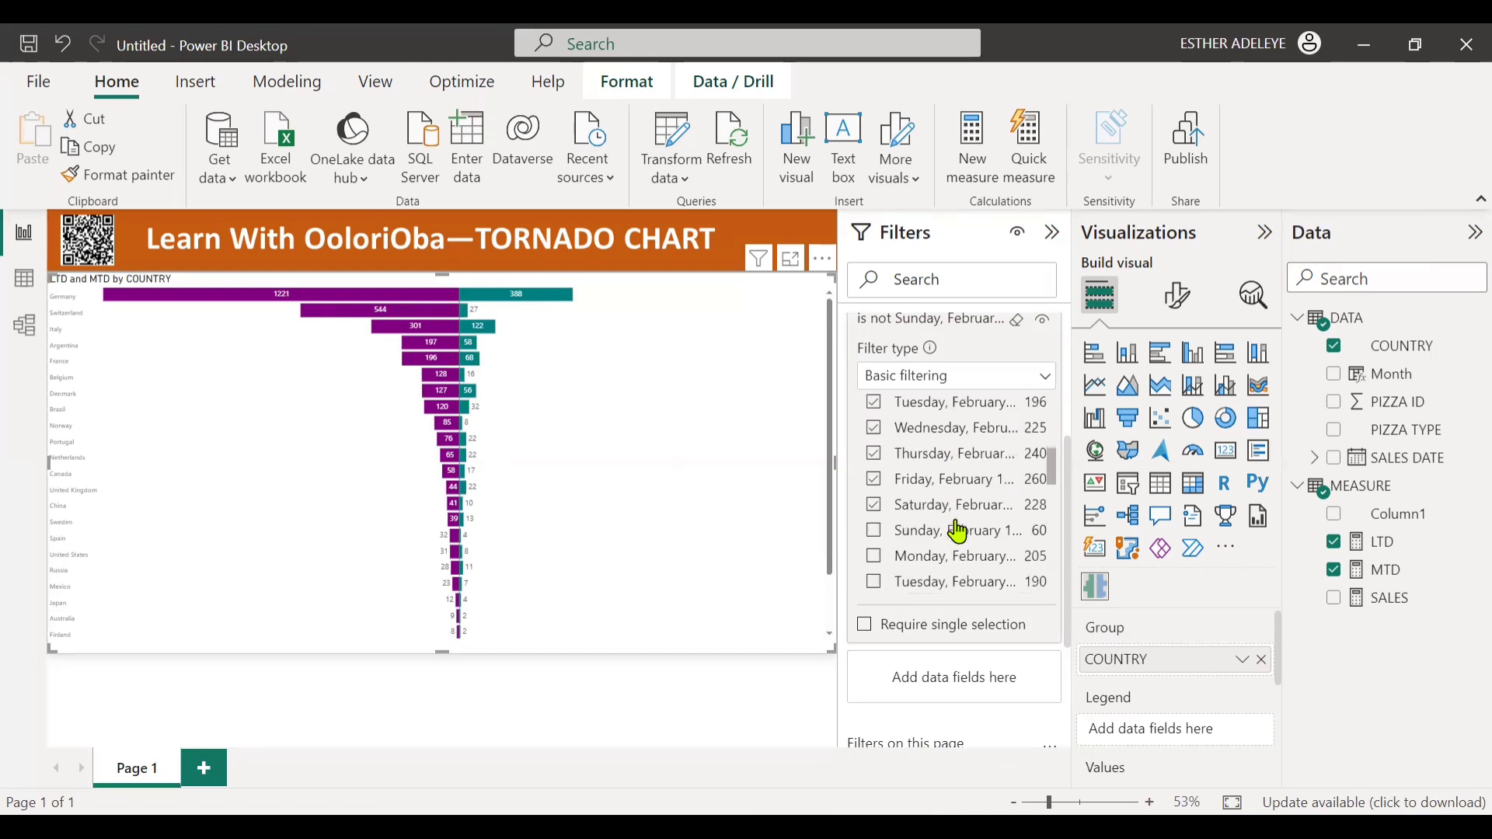
scroll(949, 522, "down", 3)
scroll(946, 521, "down", 3)
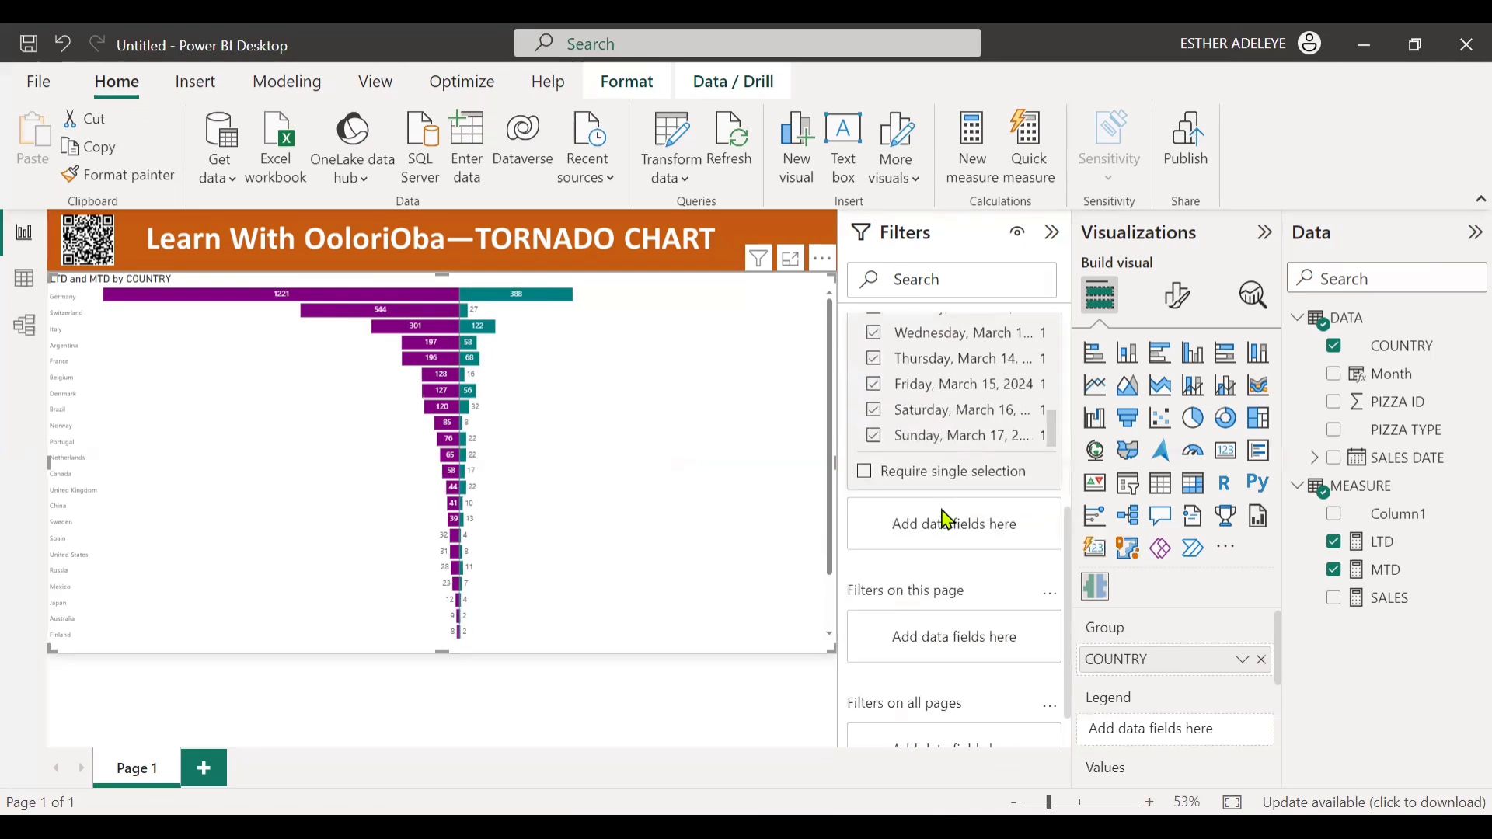
scroll(989, 443, "up", 3)
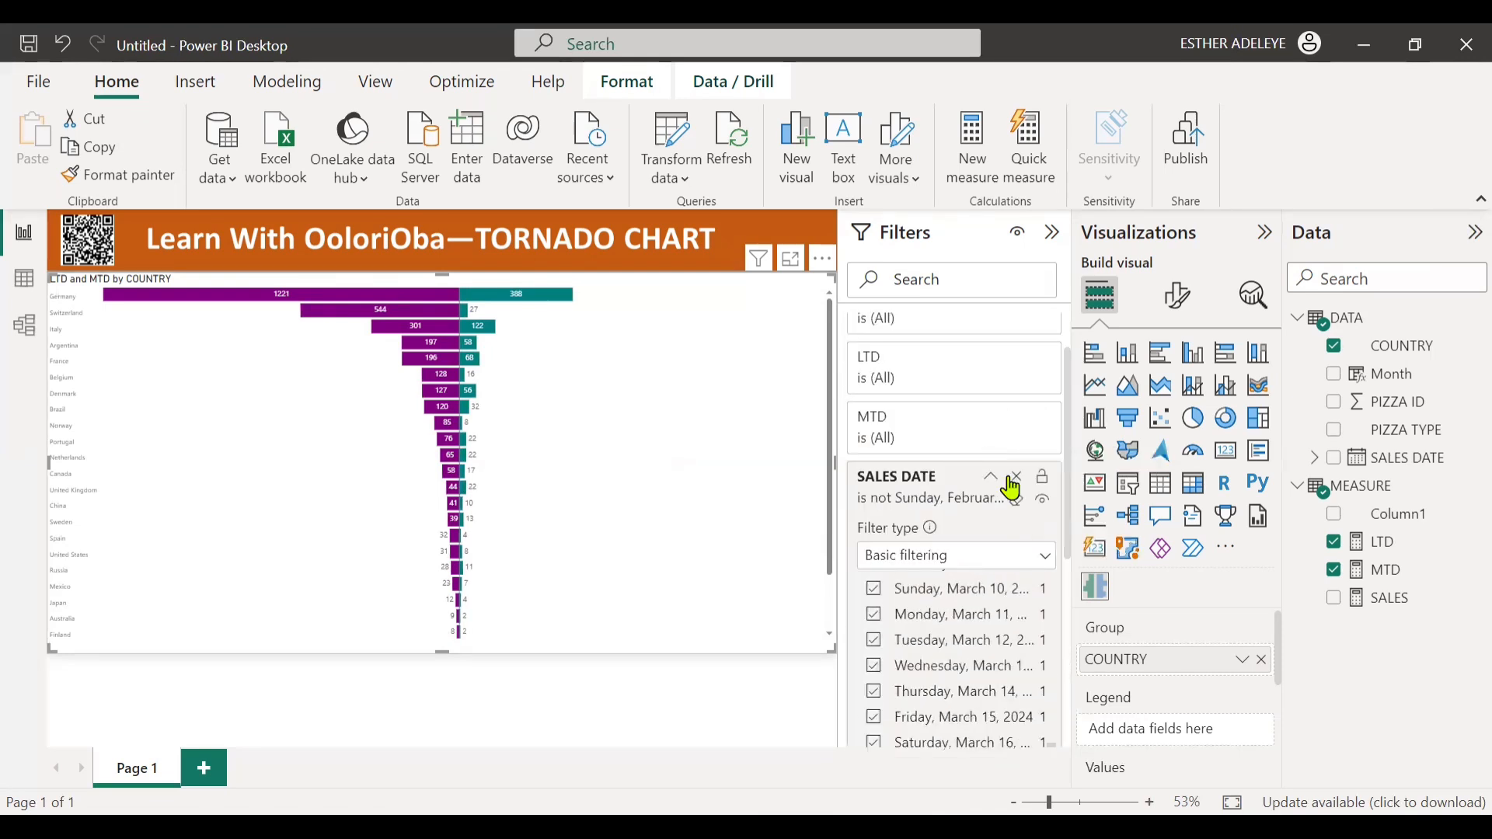
left_click(991, 476)
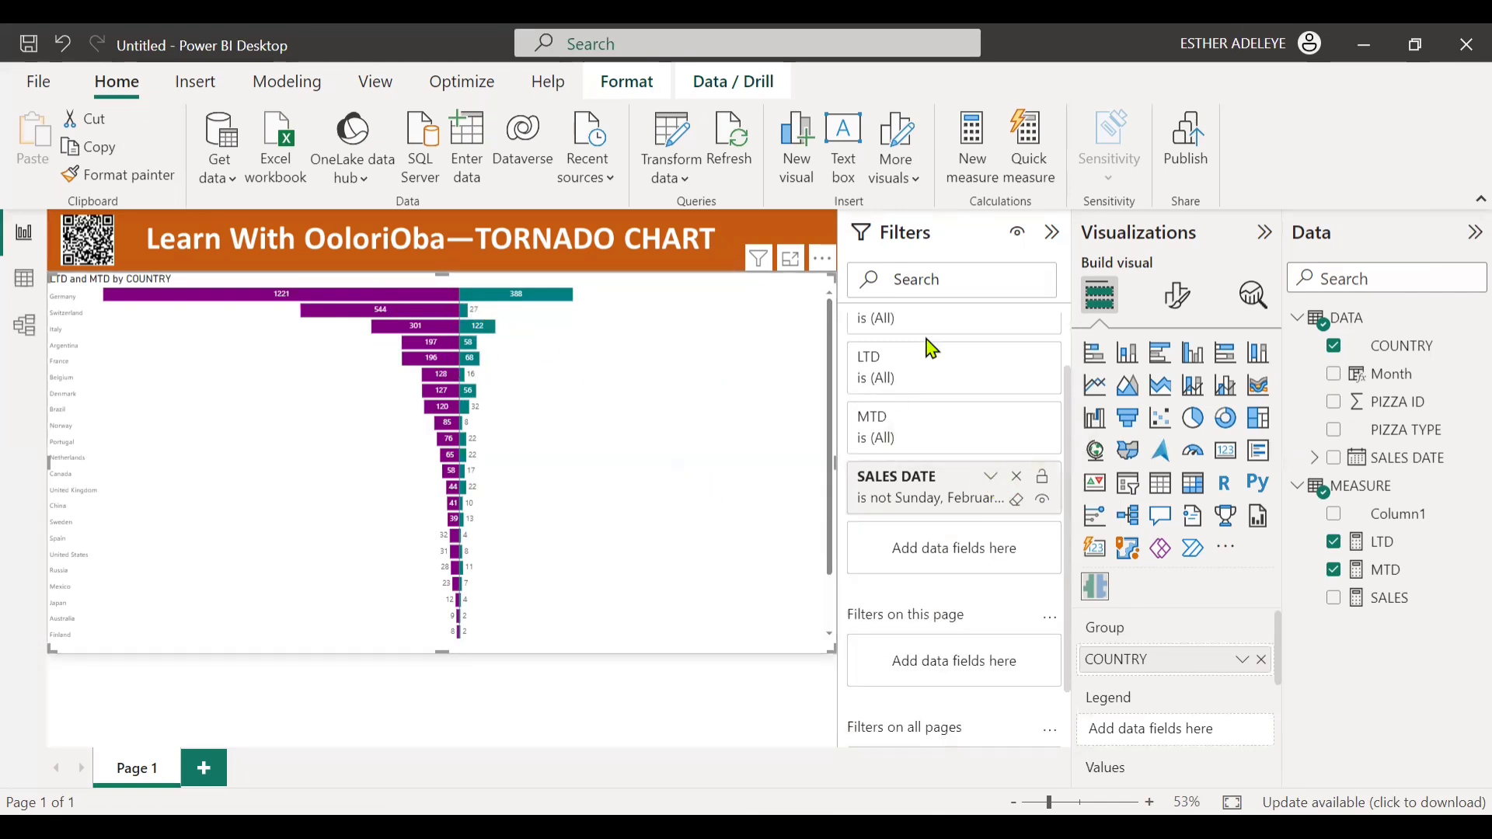
Try theme orange as the data color for LTD and a 20% lighter orange for MTD in the tornado chart.
left_click(1177, 294)
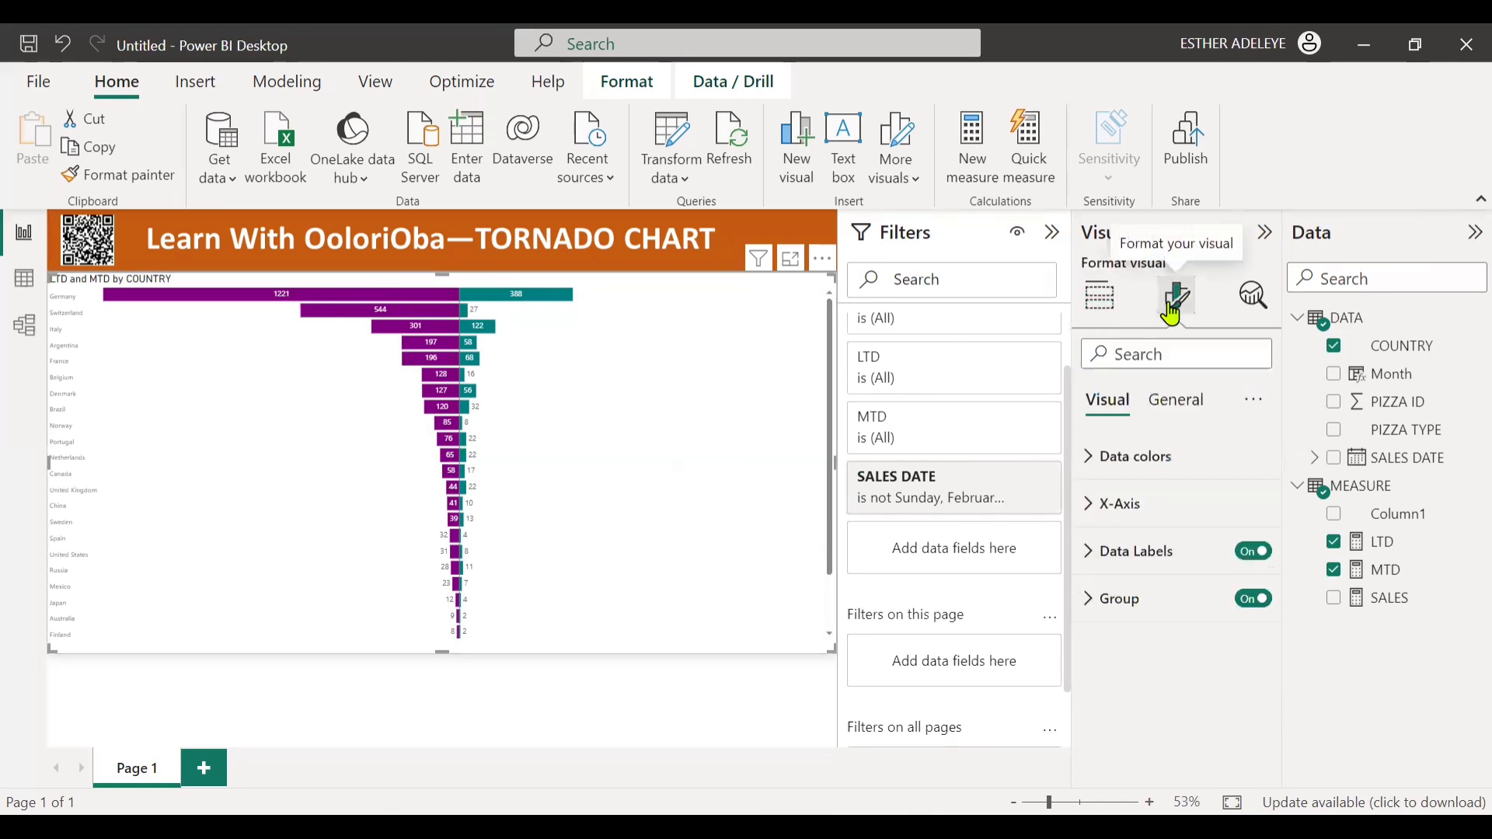
left_click(1163, 448)
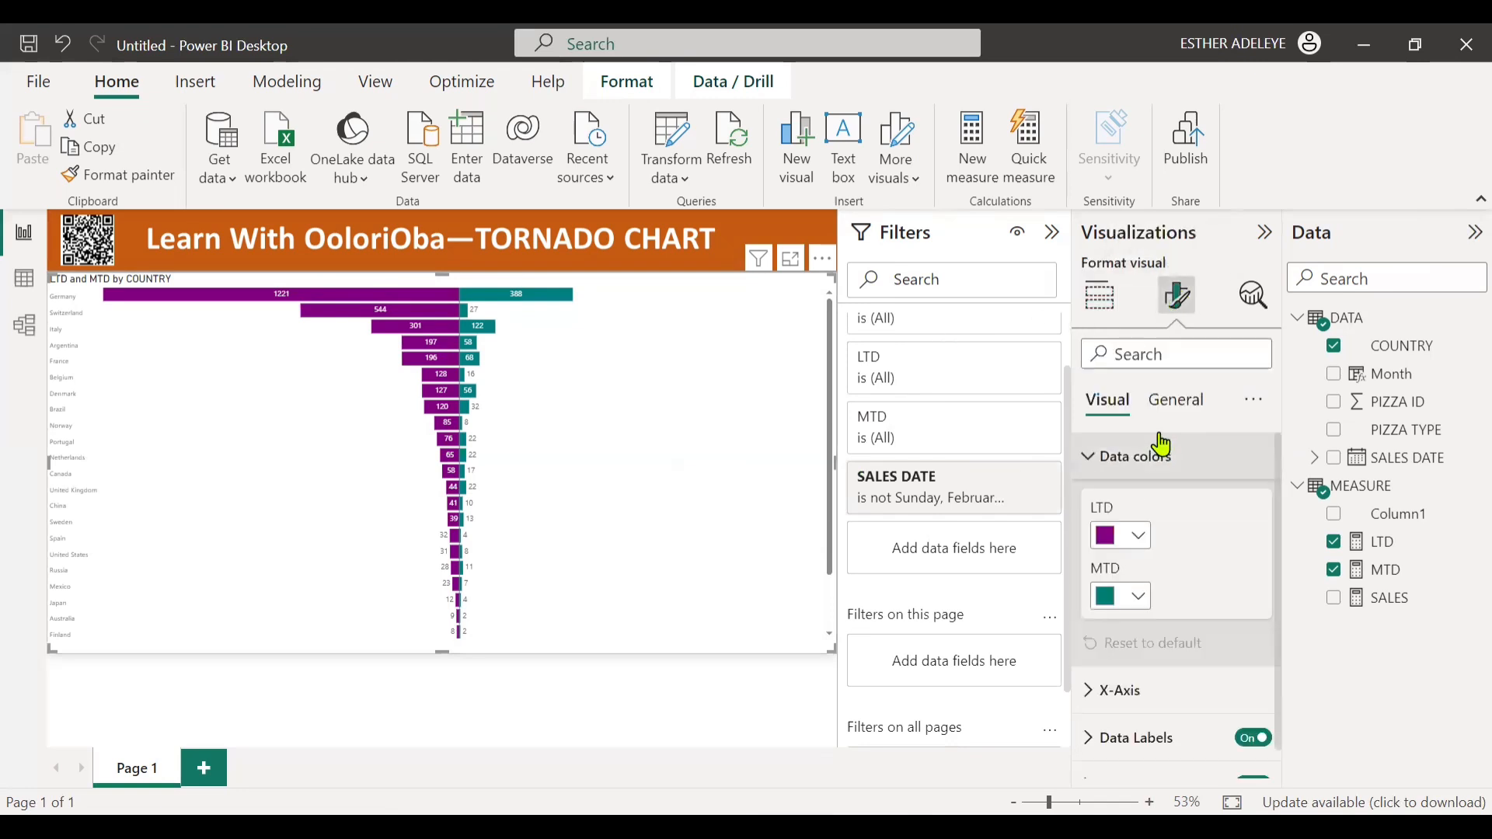
left_click(1101, 311)
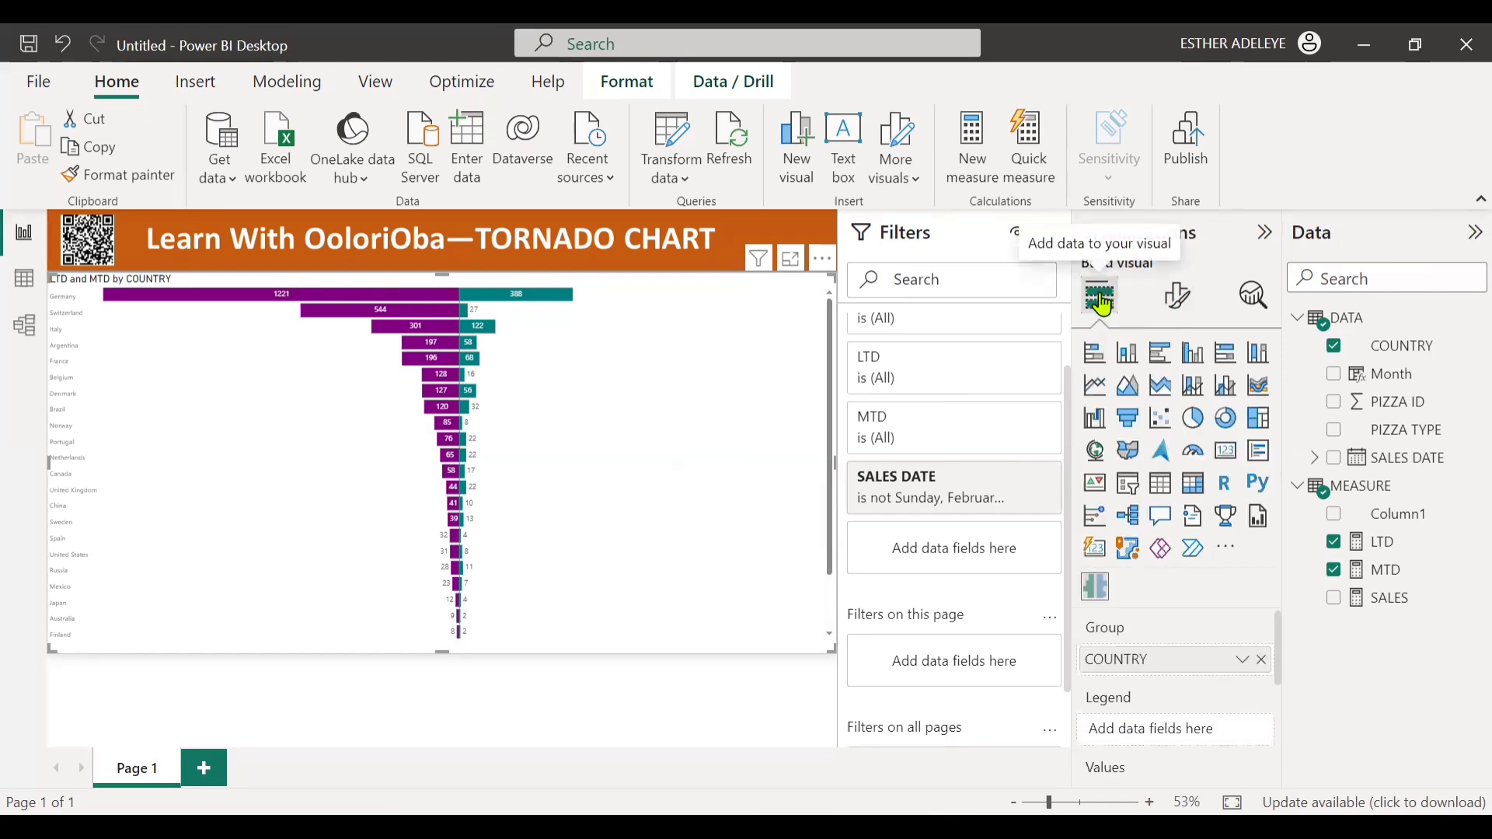
left_click(1179, 300)
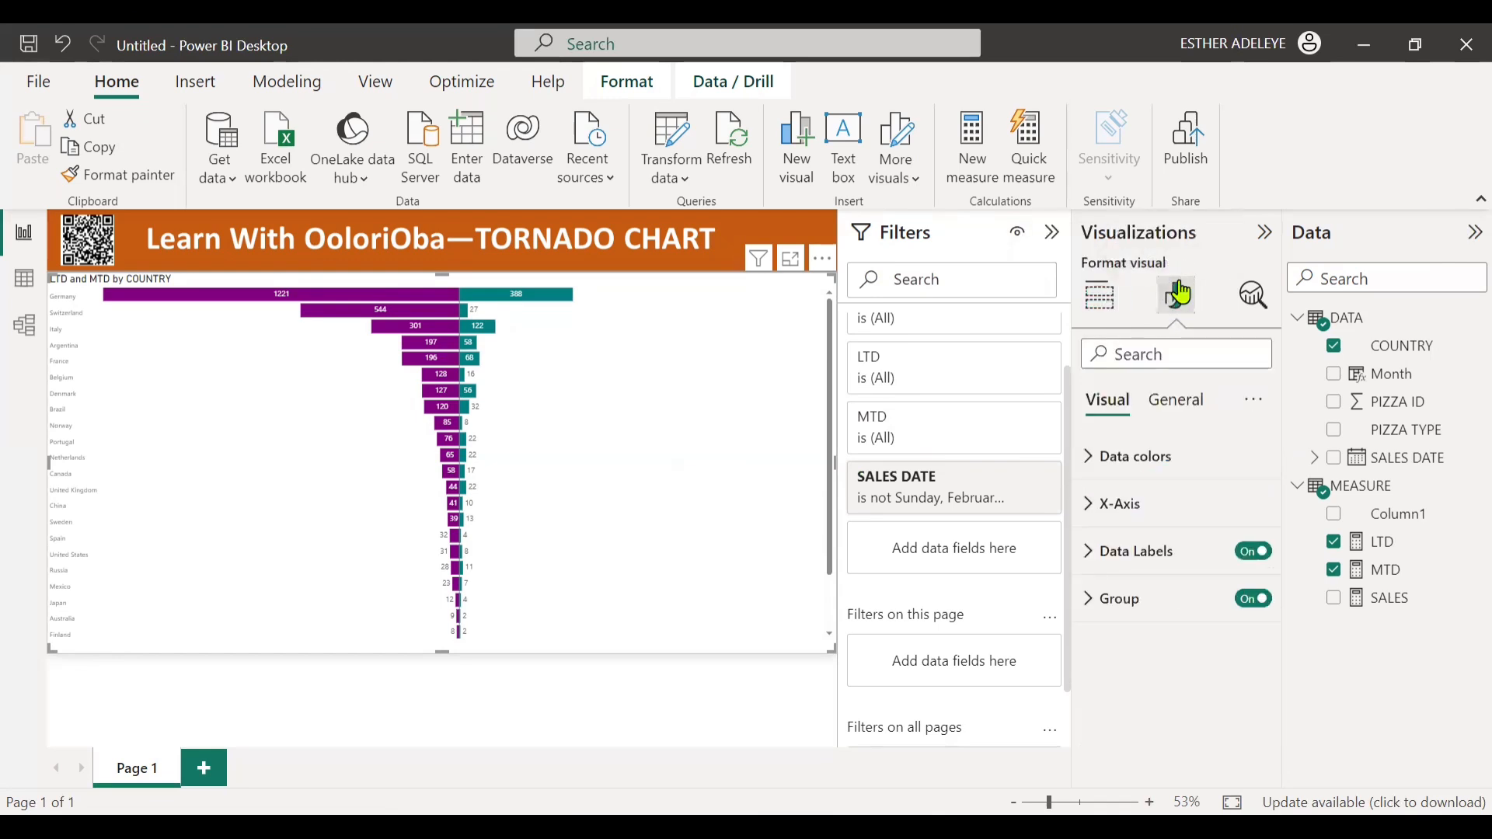
left_click(1092, 478)
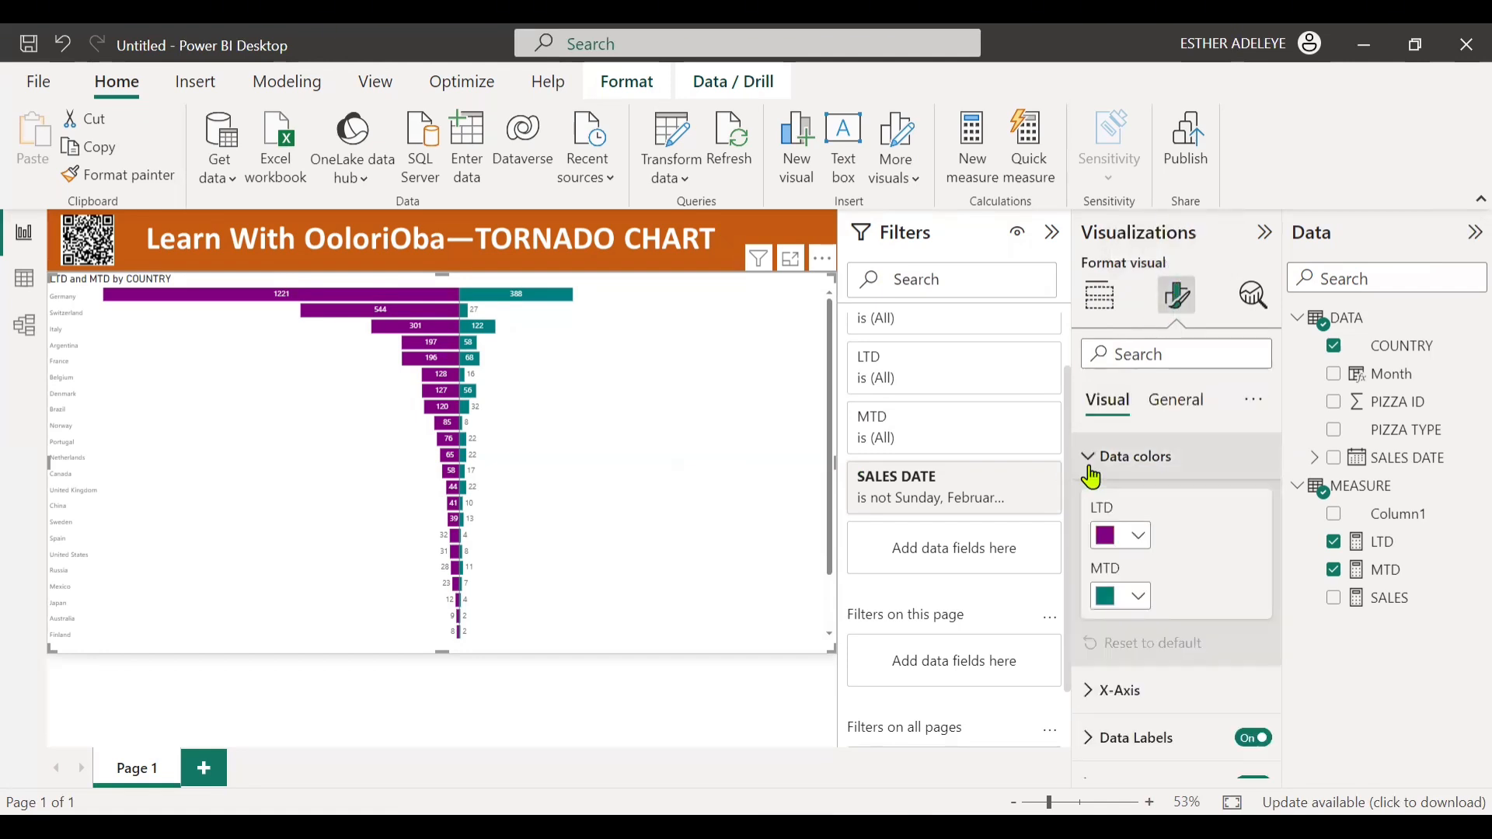
left_click(1135, 546)
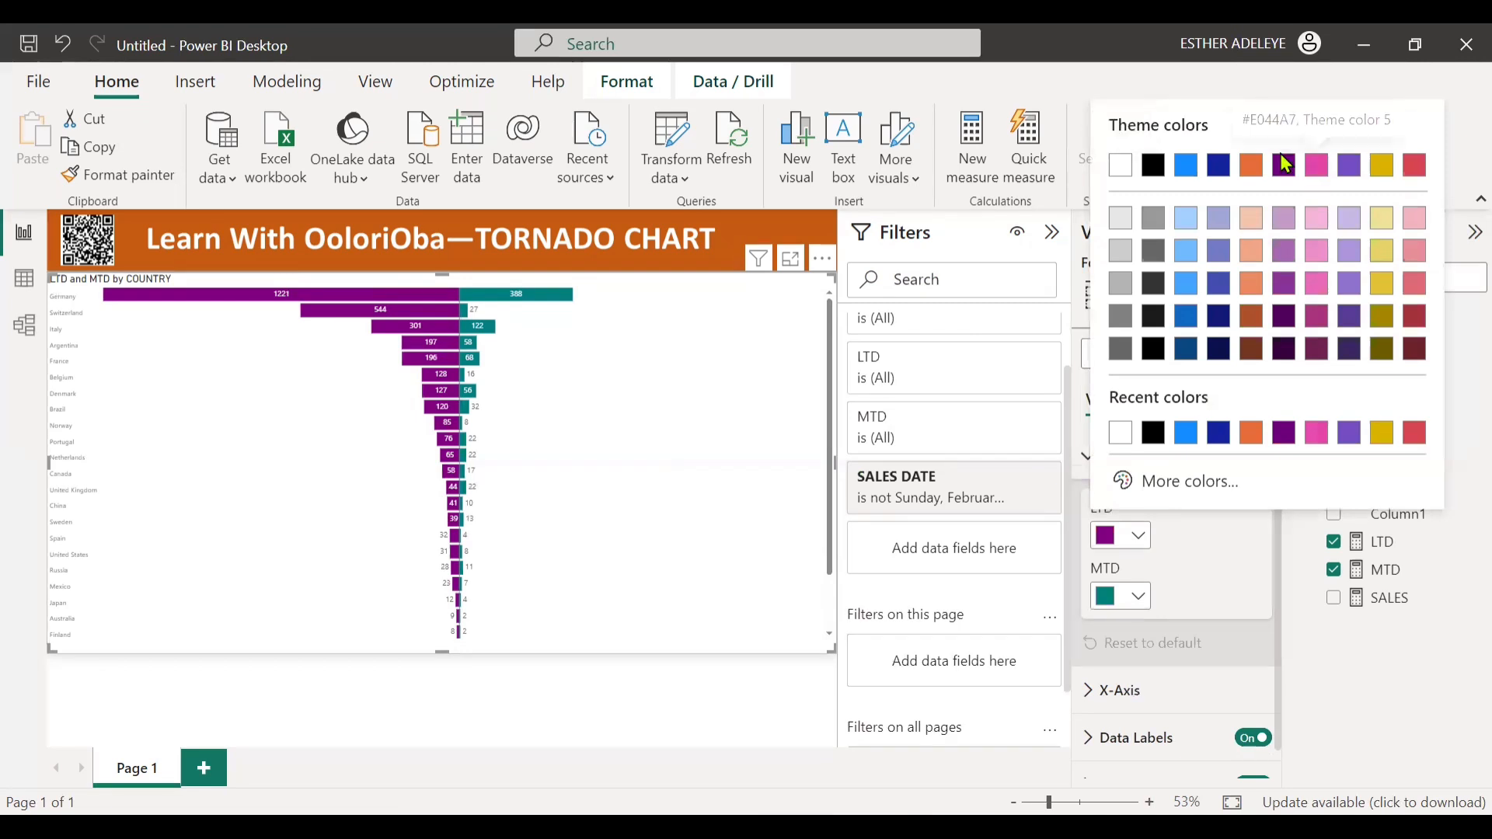
left_click(1253, 166)
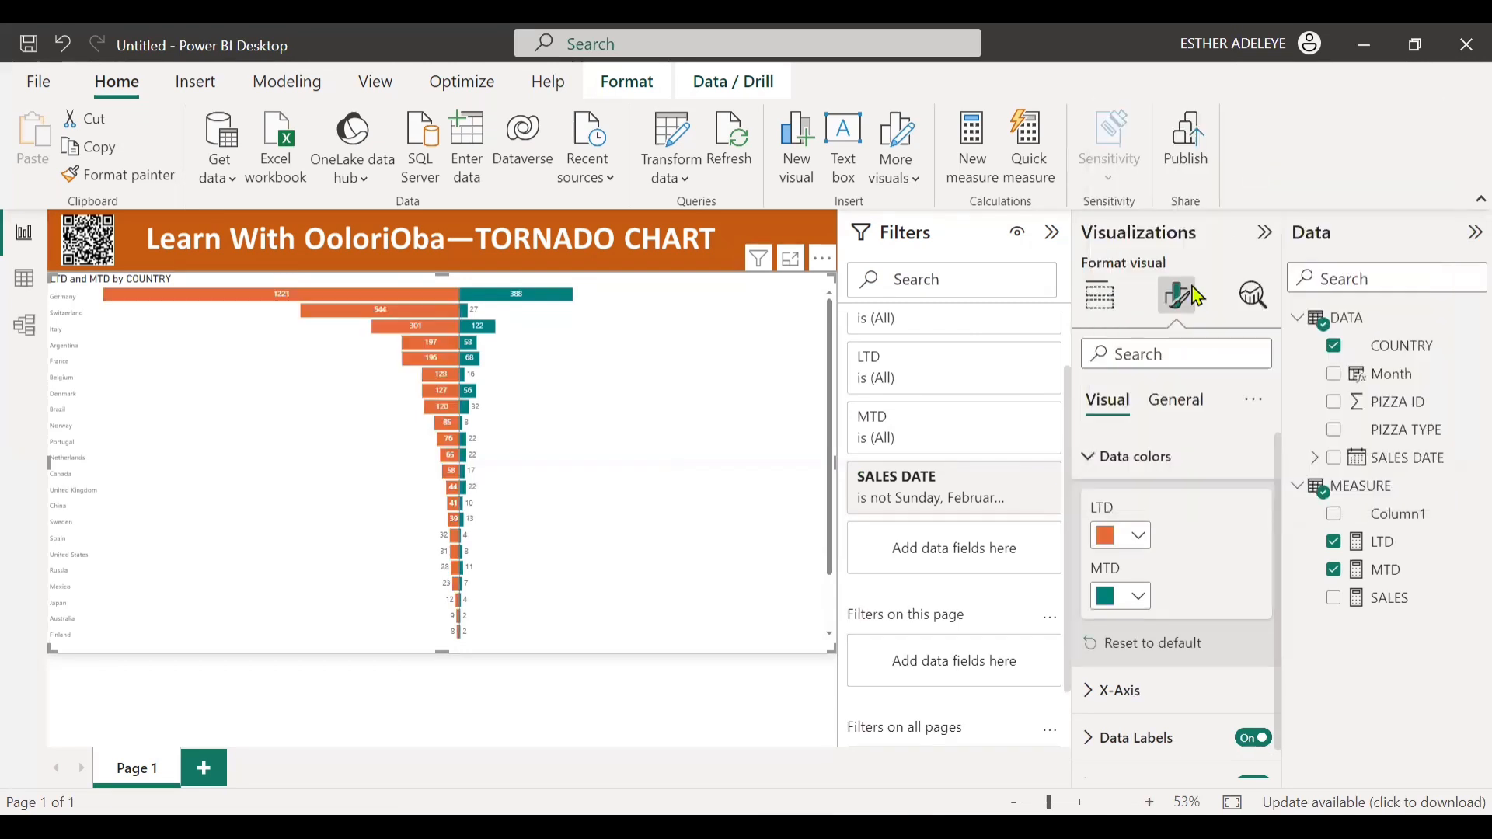
left_click(1135, 600)
left_click(1251, 291)
left_click(1139, 602)
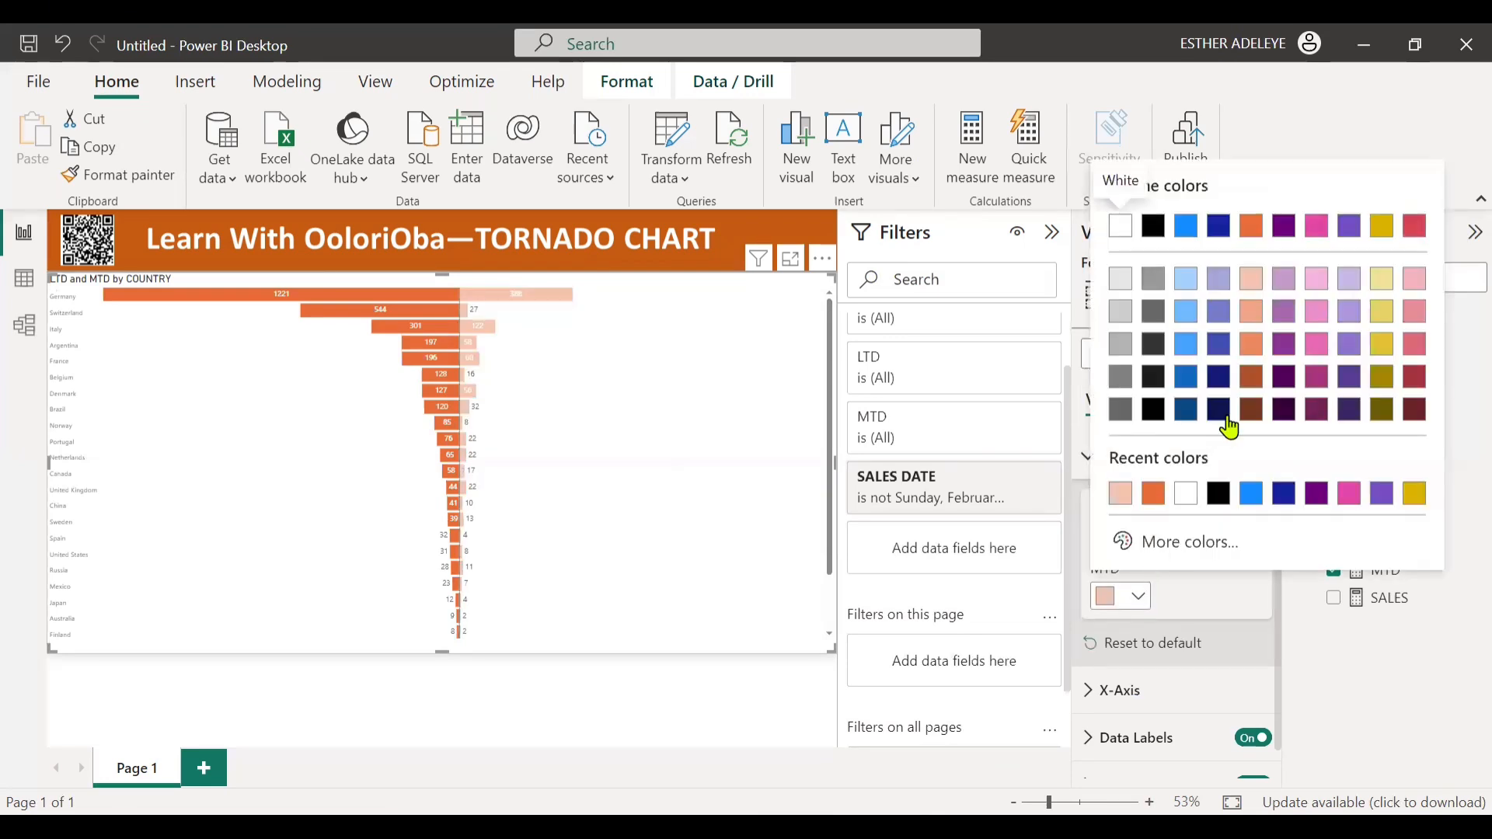
left_click(1252, 346)
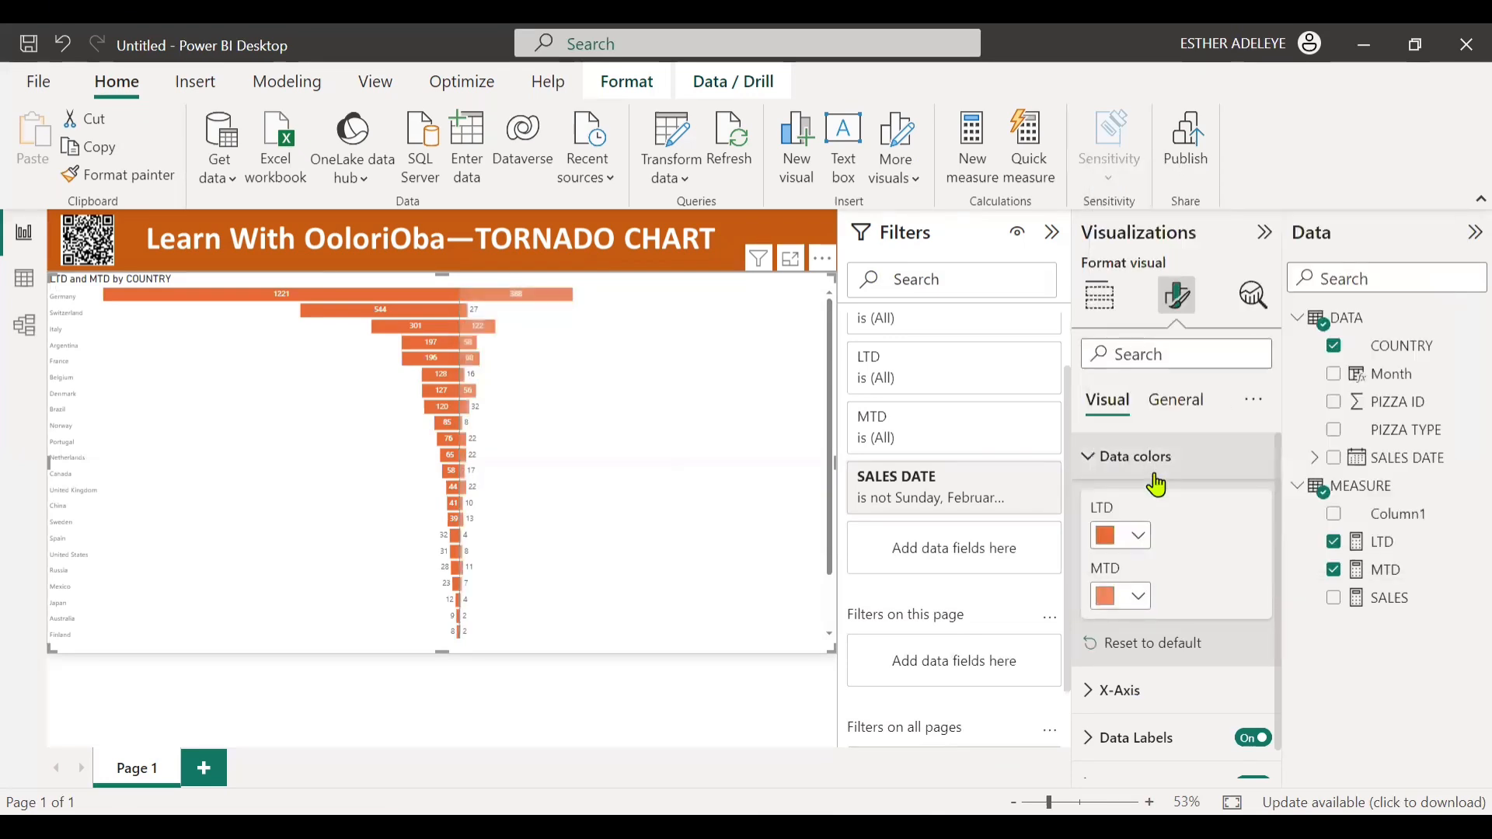
Try a slightly lighter theme red for the LTD bars and the palest tint of that red for MTD.
left_click(1136, 536)
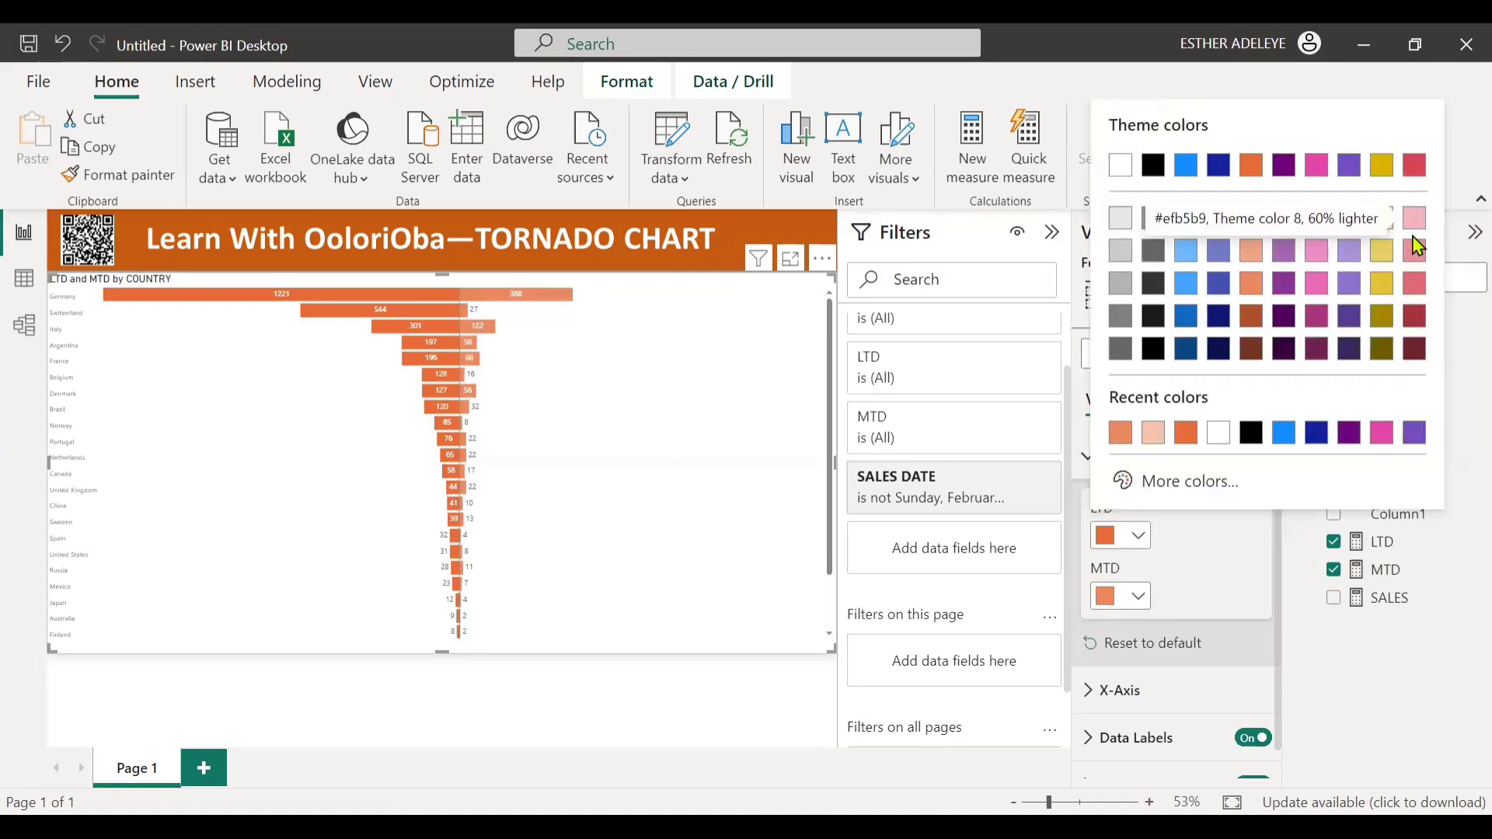
left_click(1412, 294)
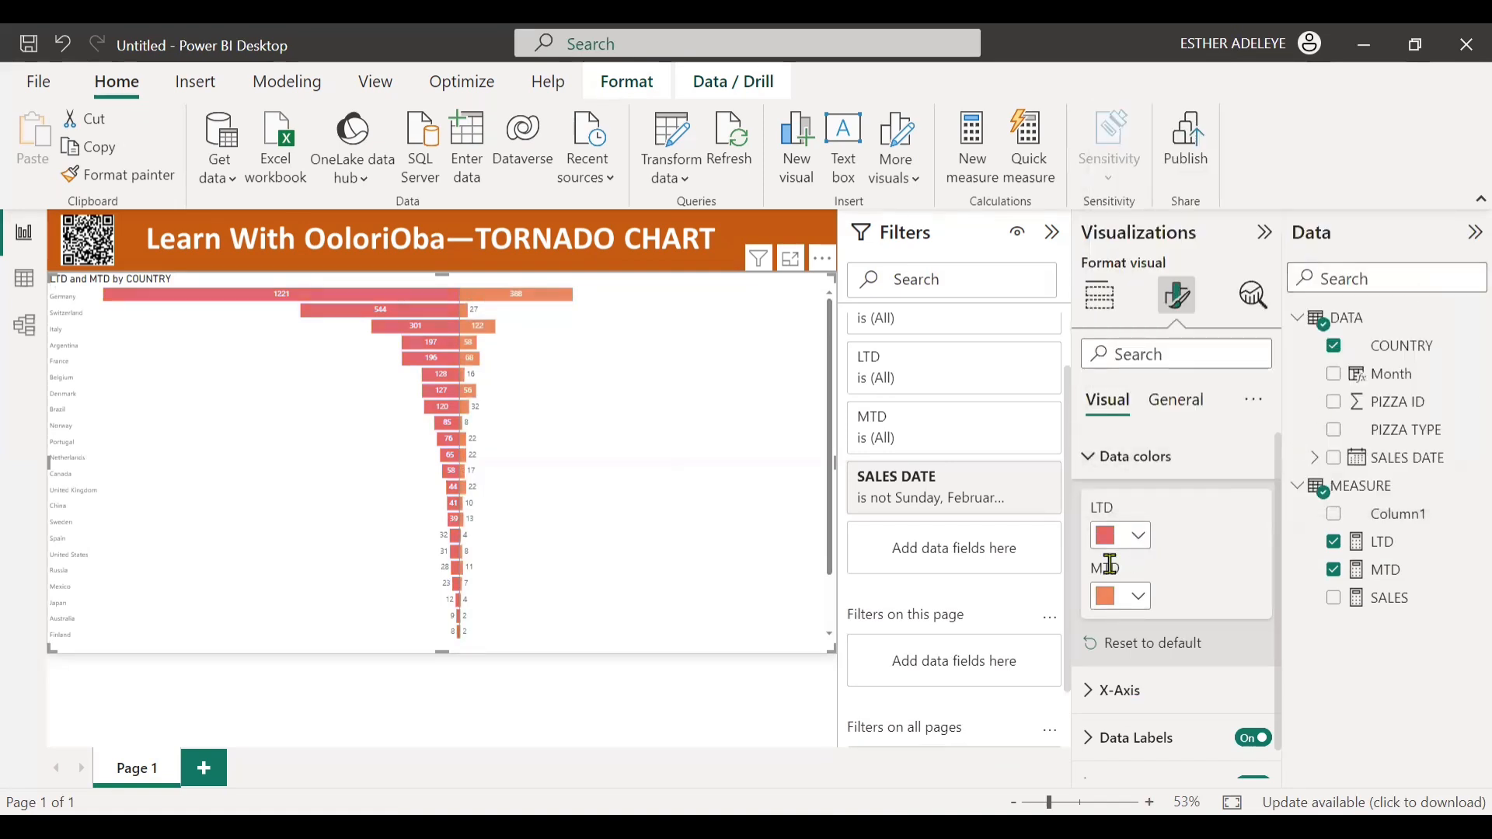
left_click(1135, 601)
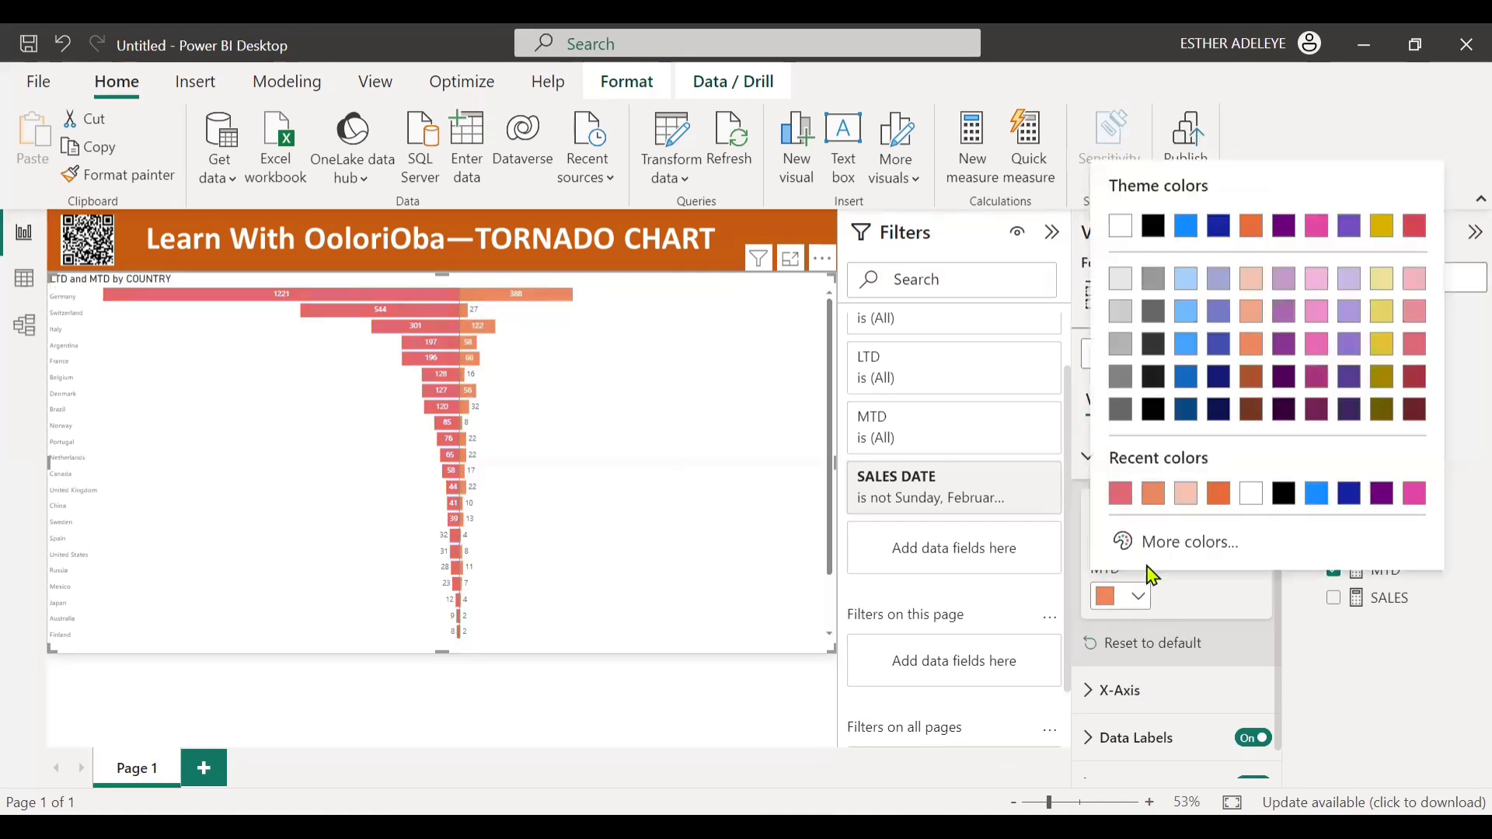
left_click(1412, 280)
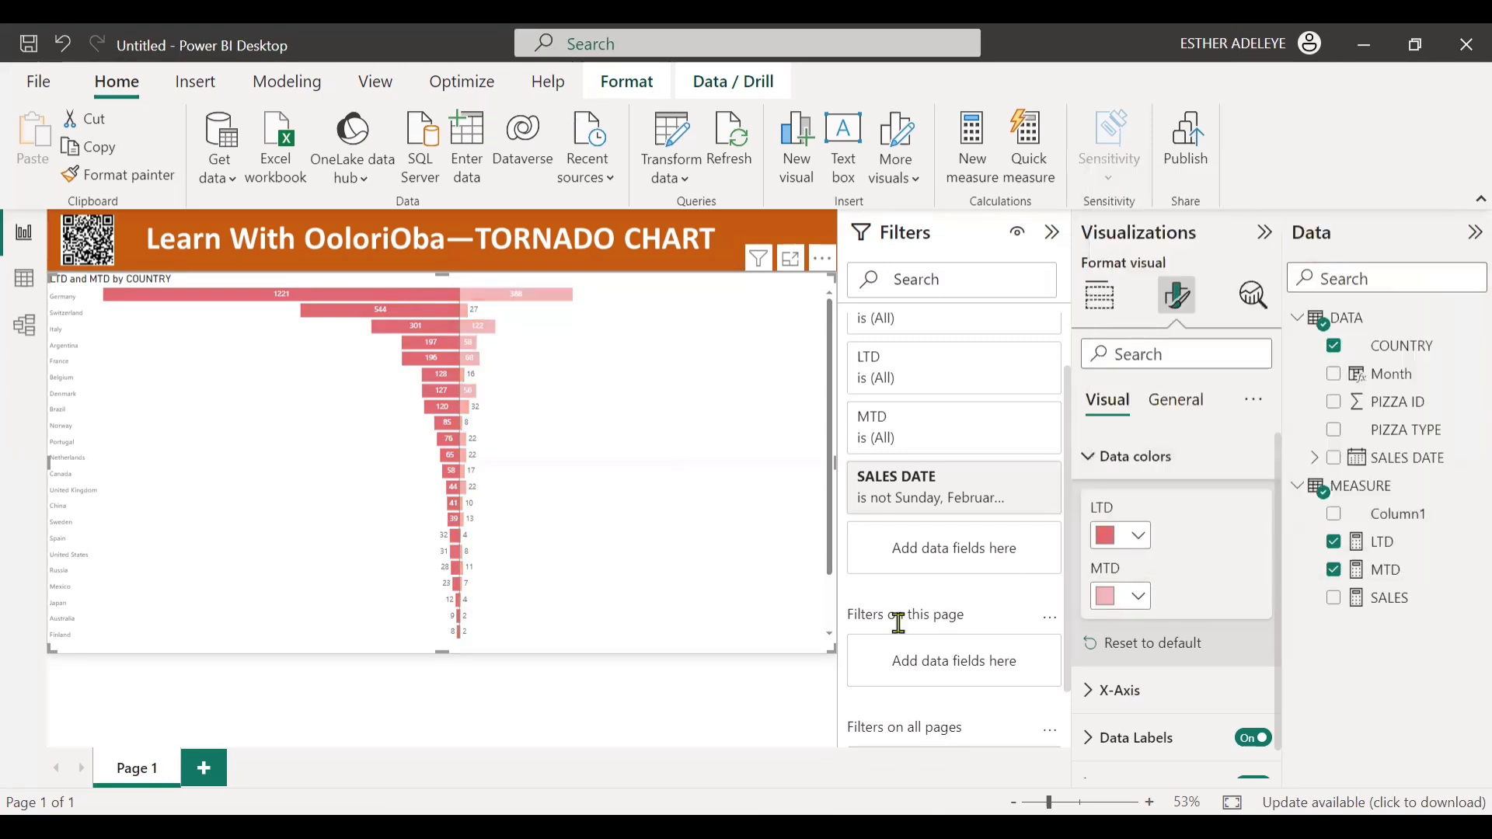
Try theme blue #118DFF for the LTD bars and its lightest tint for the MTD bars.
left_click(1141, 537)
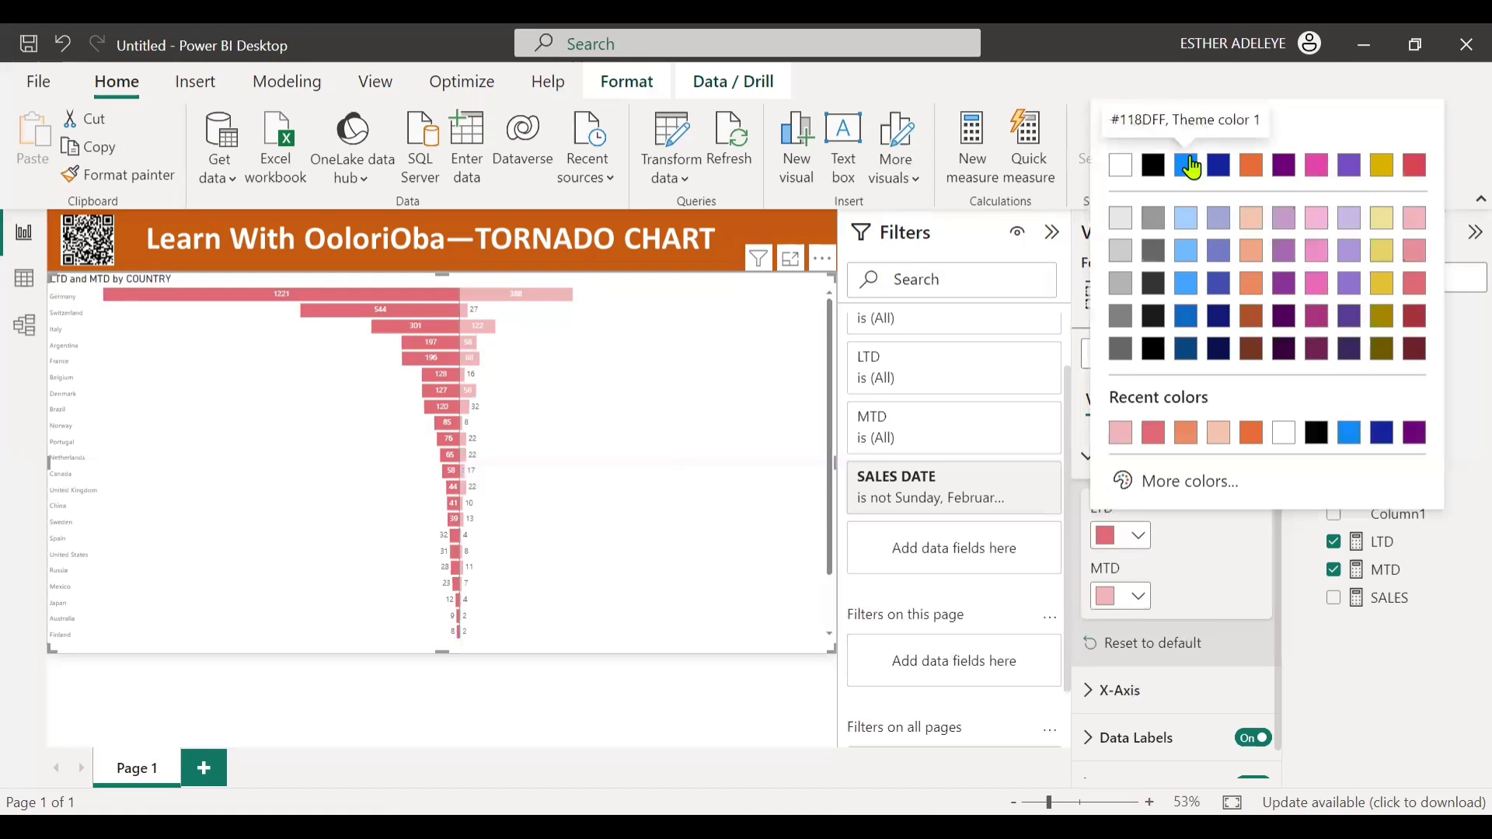
left_click(1191, 166)
left_click(1123, 596)
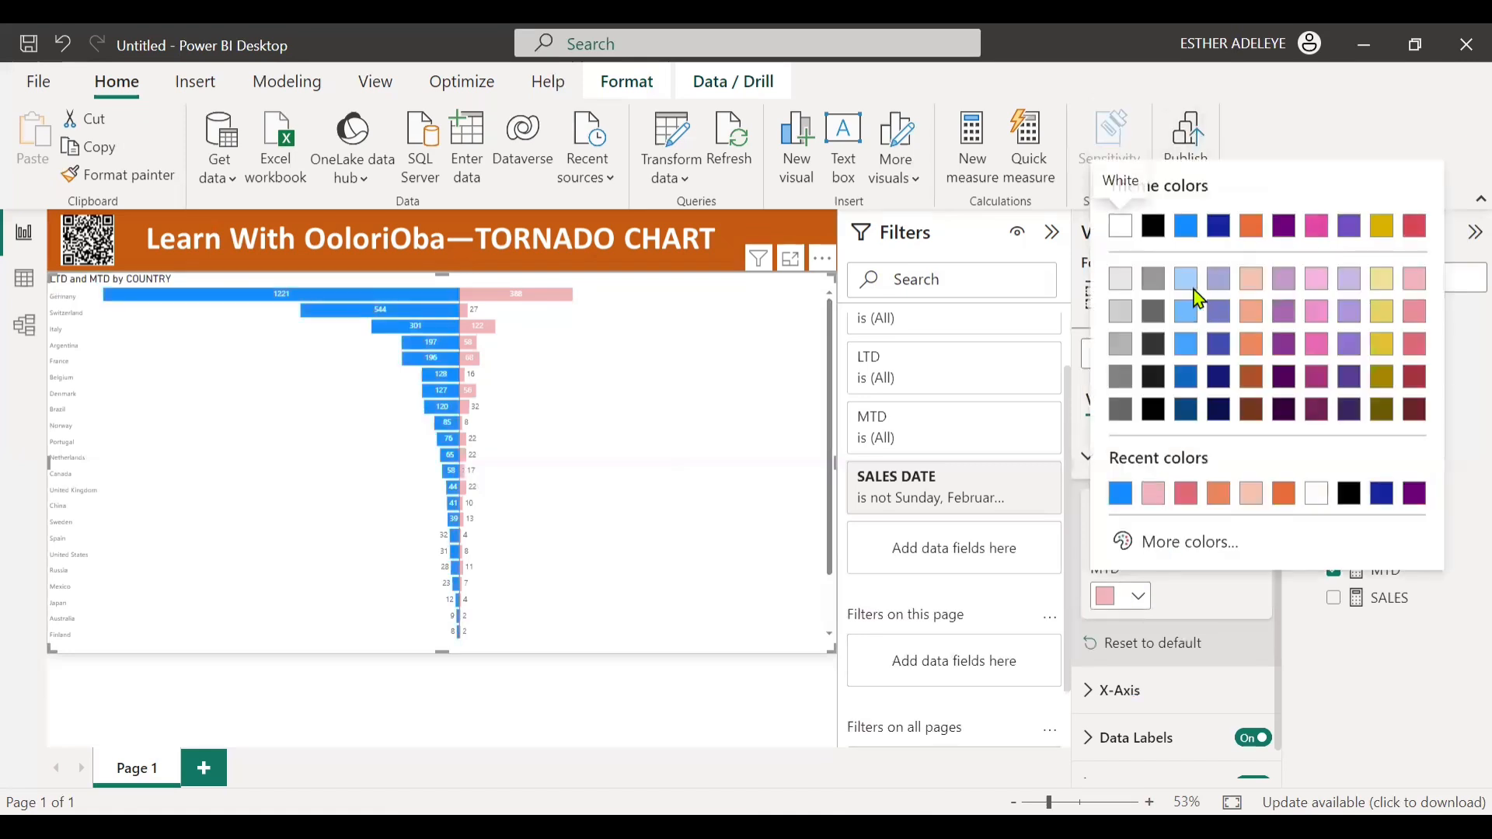
left_click(1187, 281)
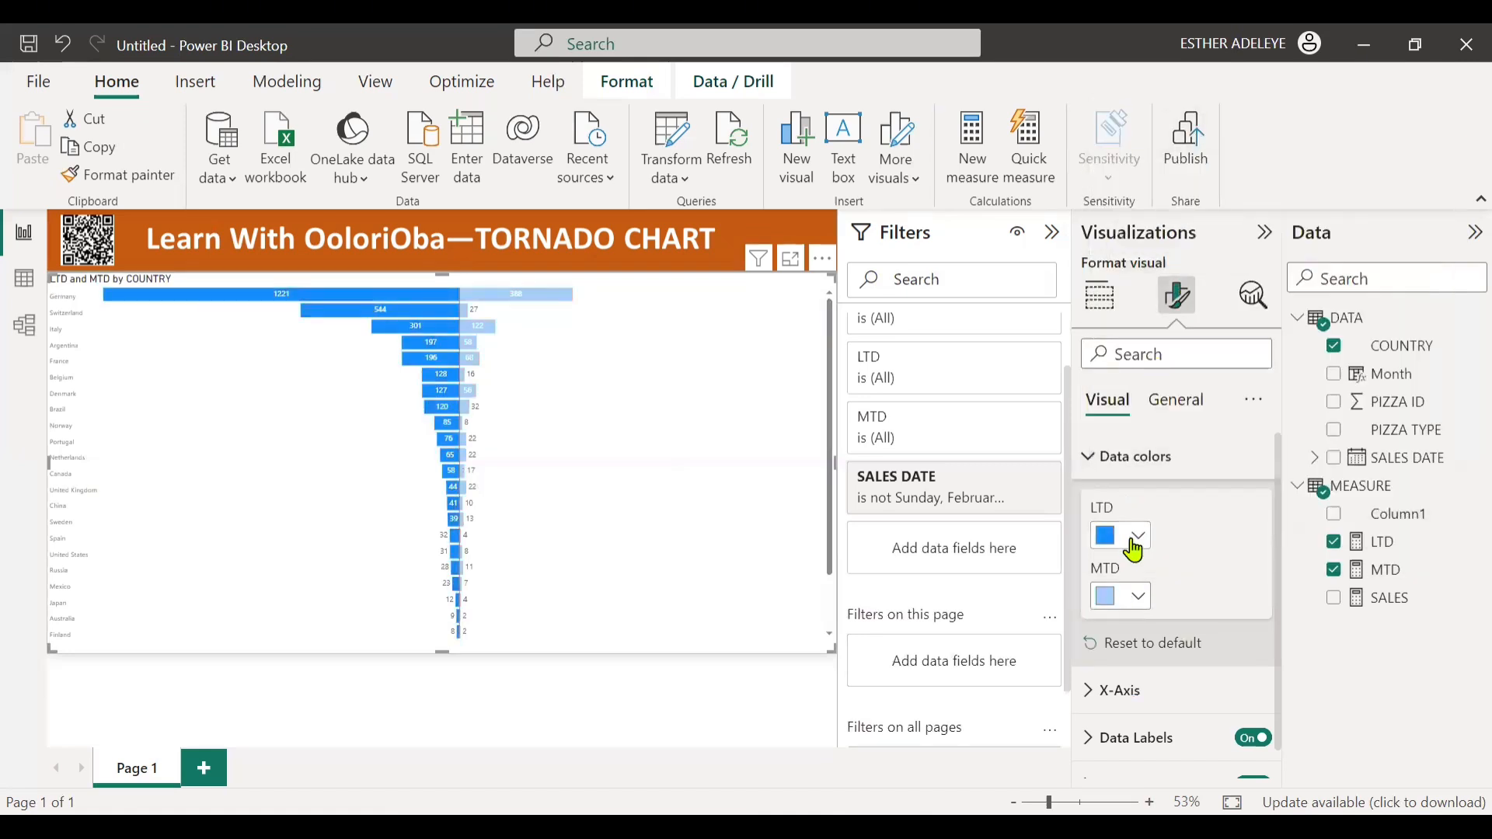
Set the LTD data color to the darkest brown shade of theme orange and MTD to its lightest tint.
left_click(1133, 544)
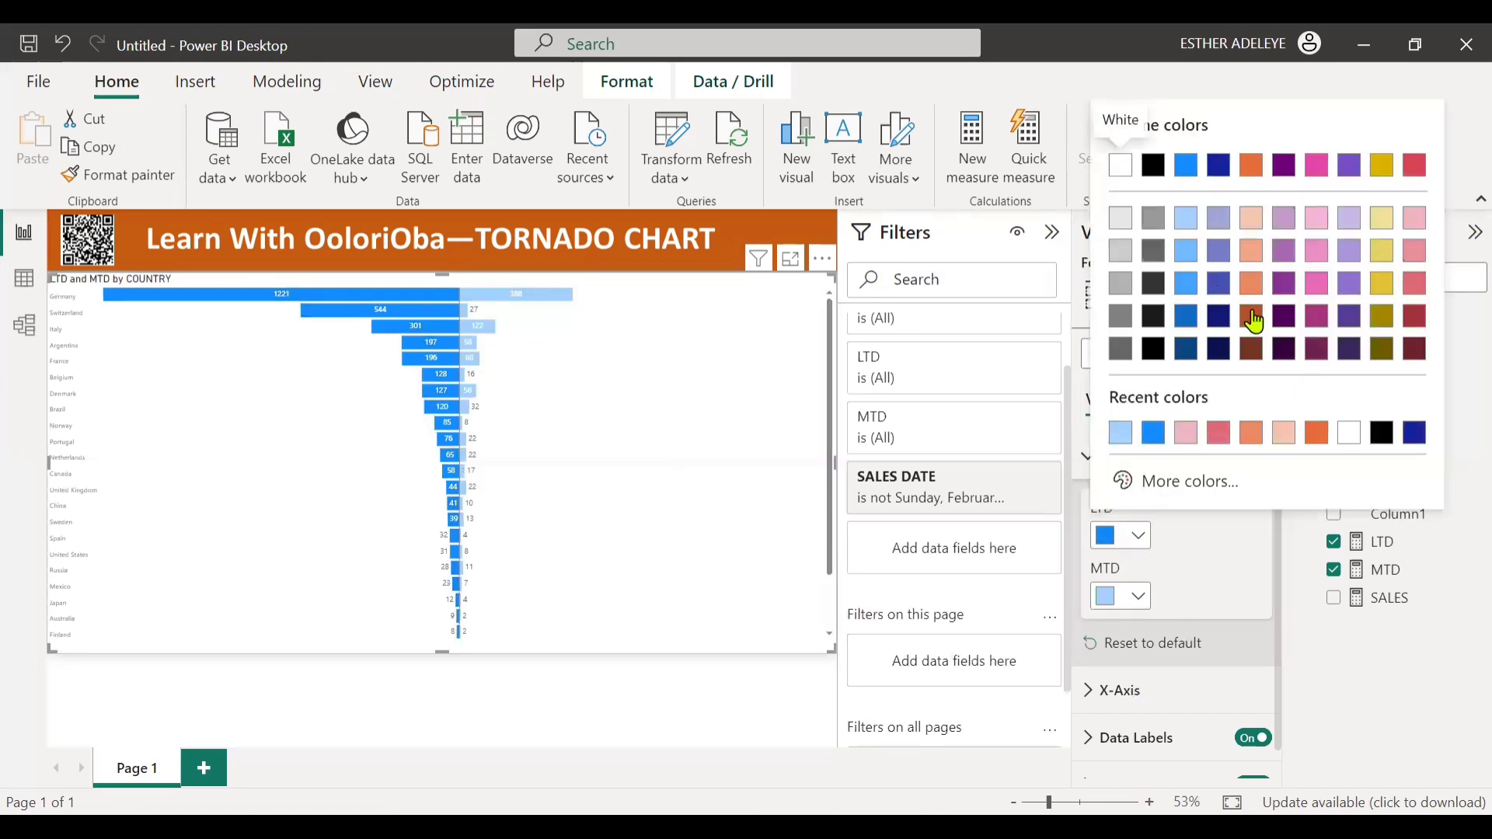
left_click(1252, 349)
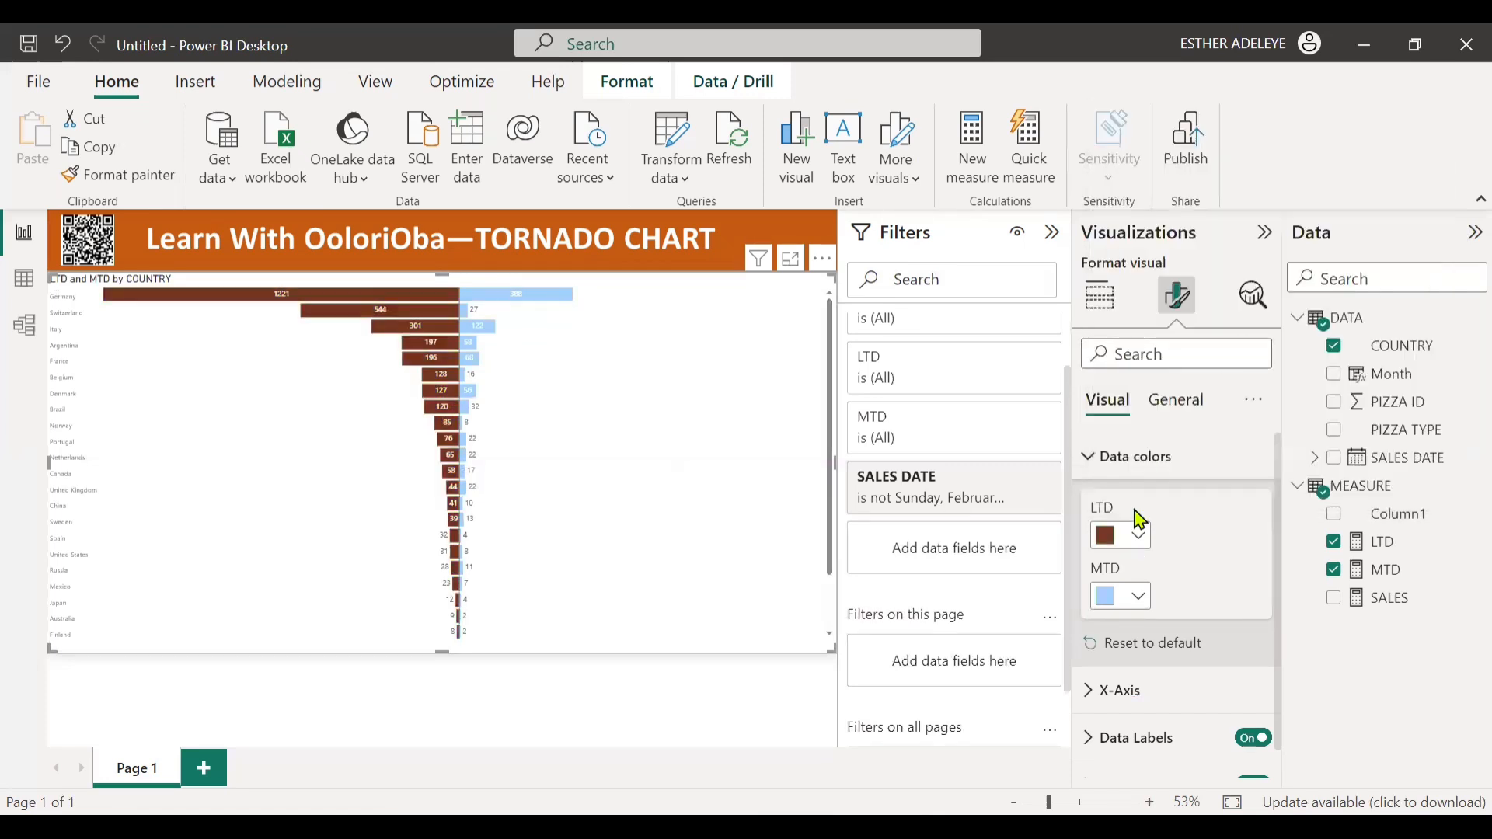
left_click(1136, 597)
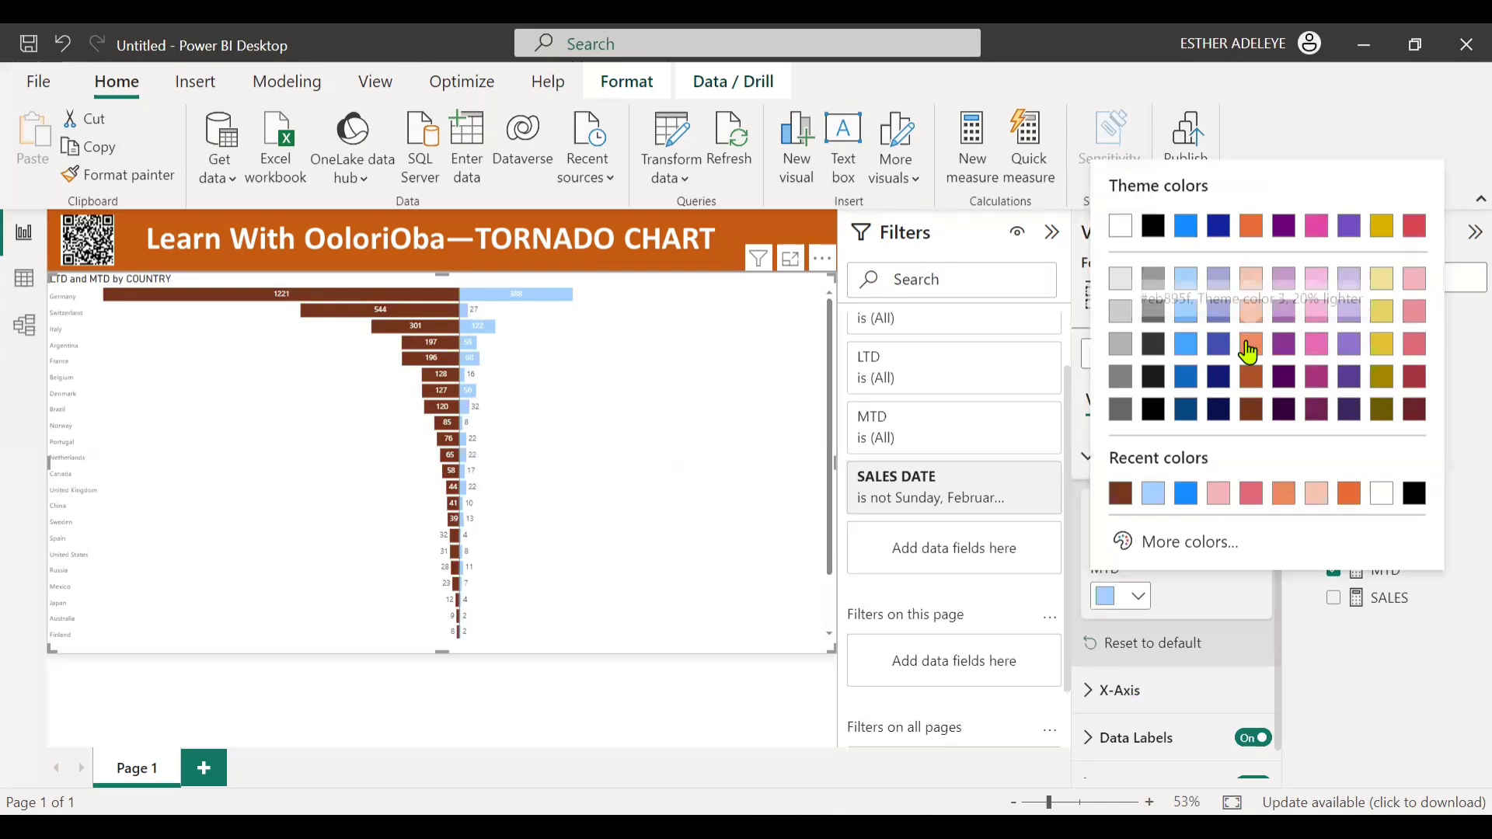
left_click(1252, 280)
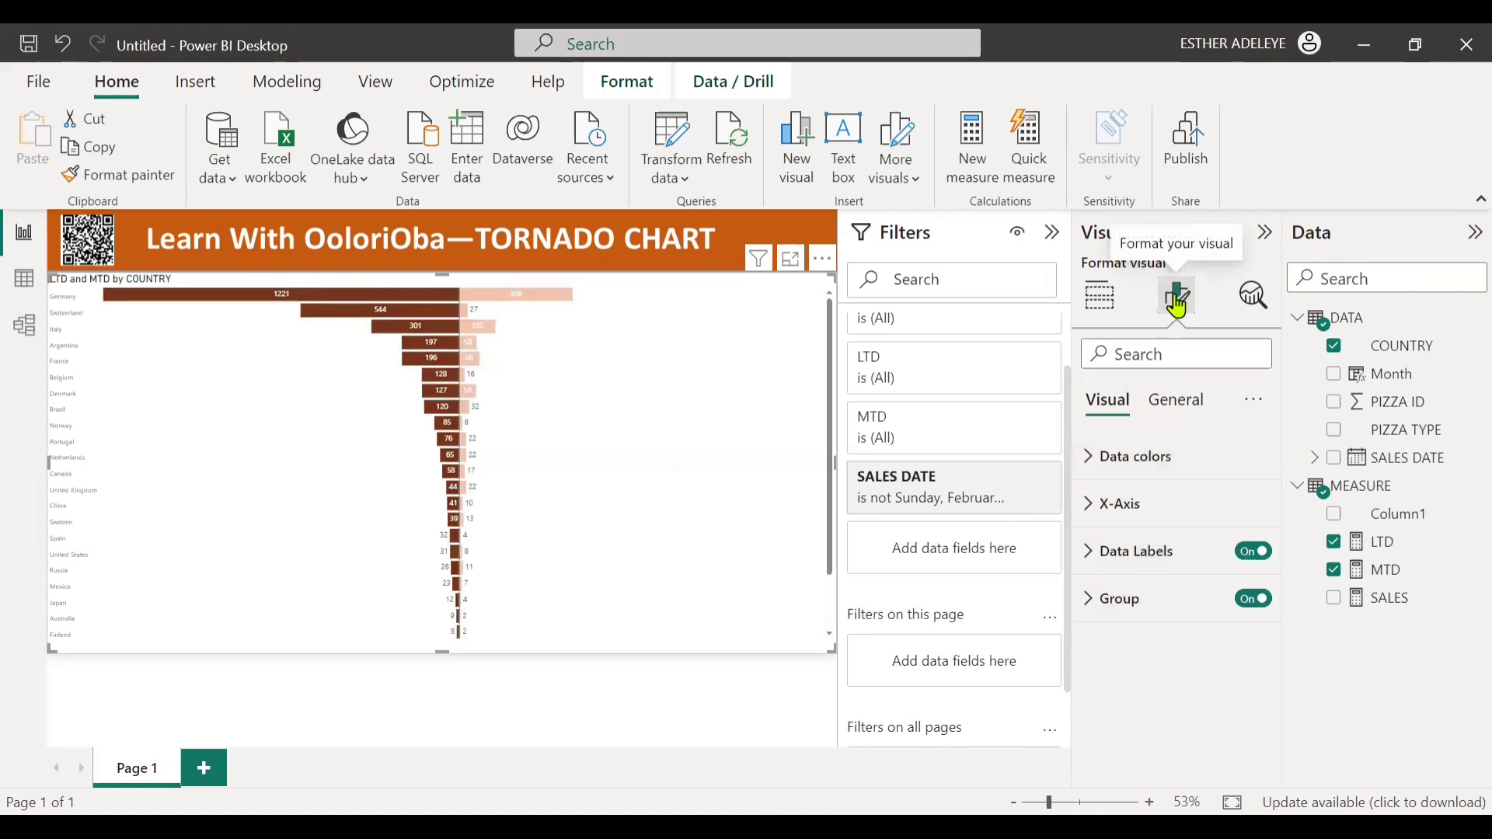
Set the text color of the tornado chart's country group labels to black.
left_click(1112, 614)
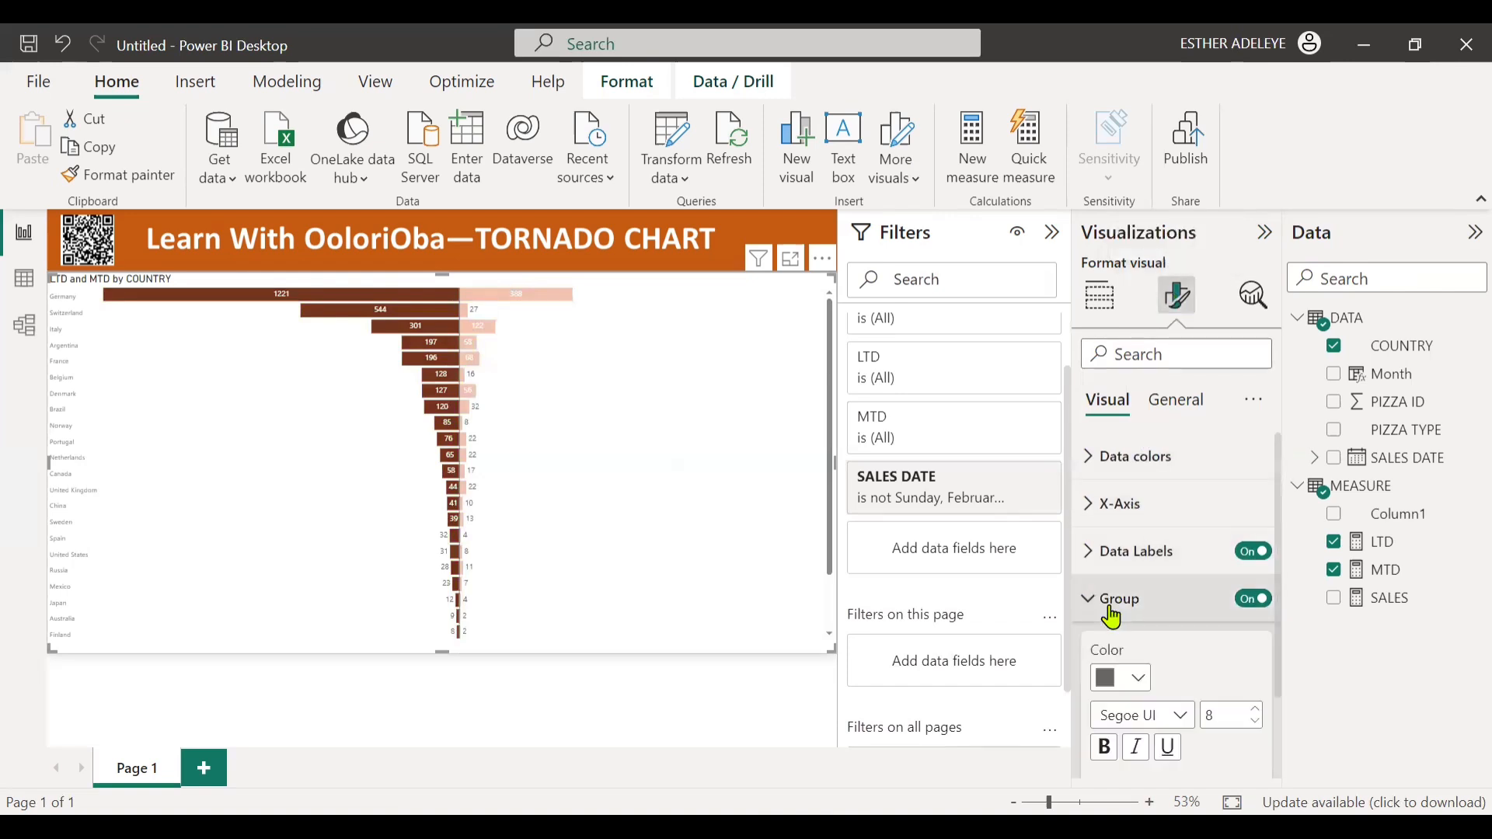
scroll(1111, 620, "down", 2)
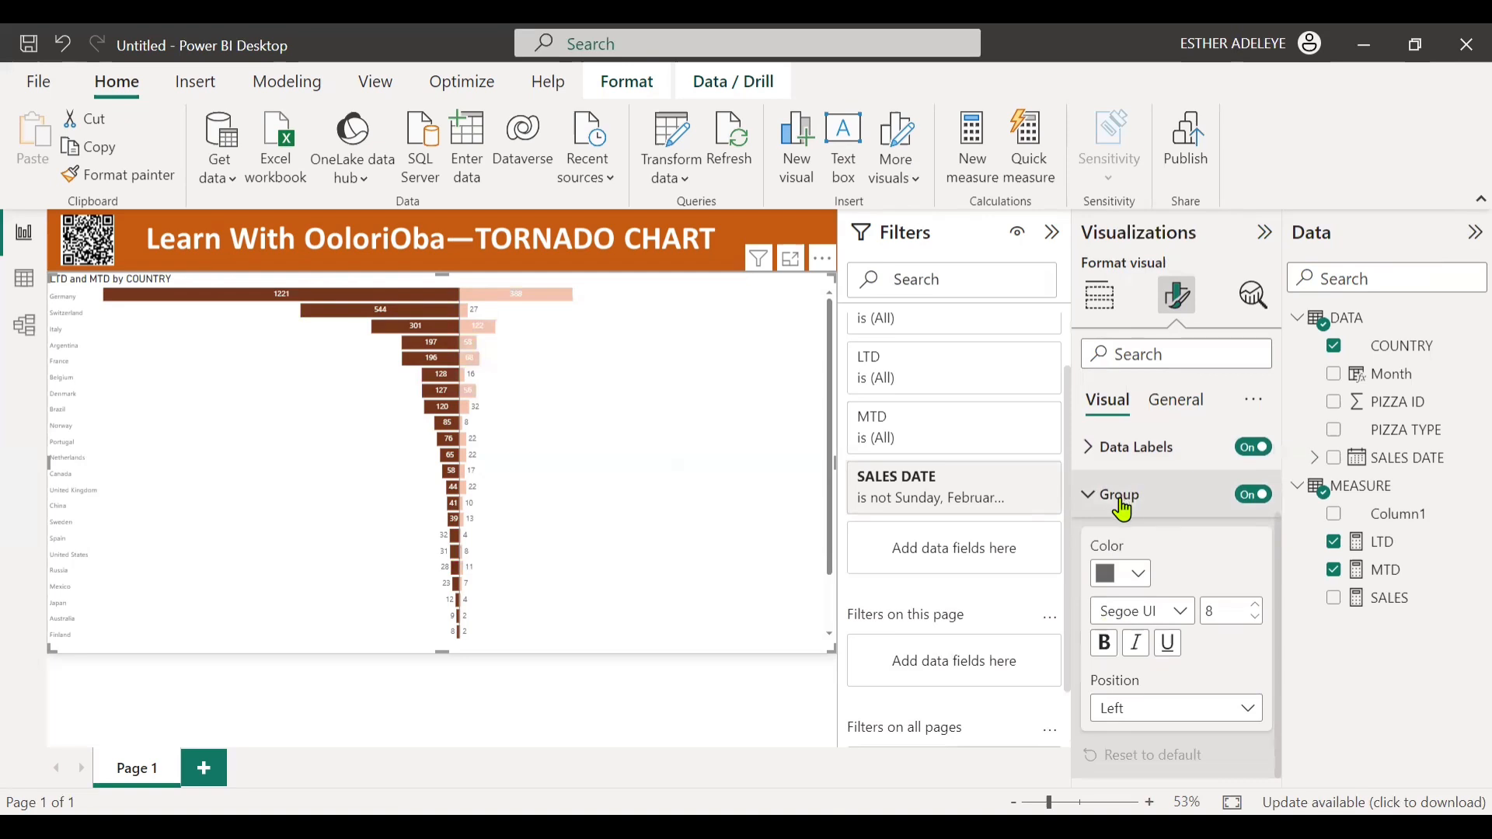
left_click(1146, 576)
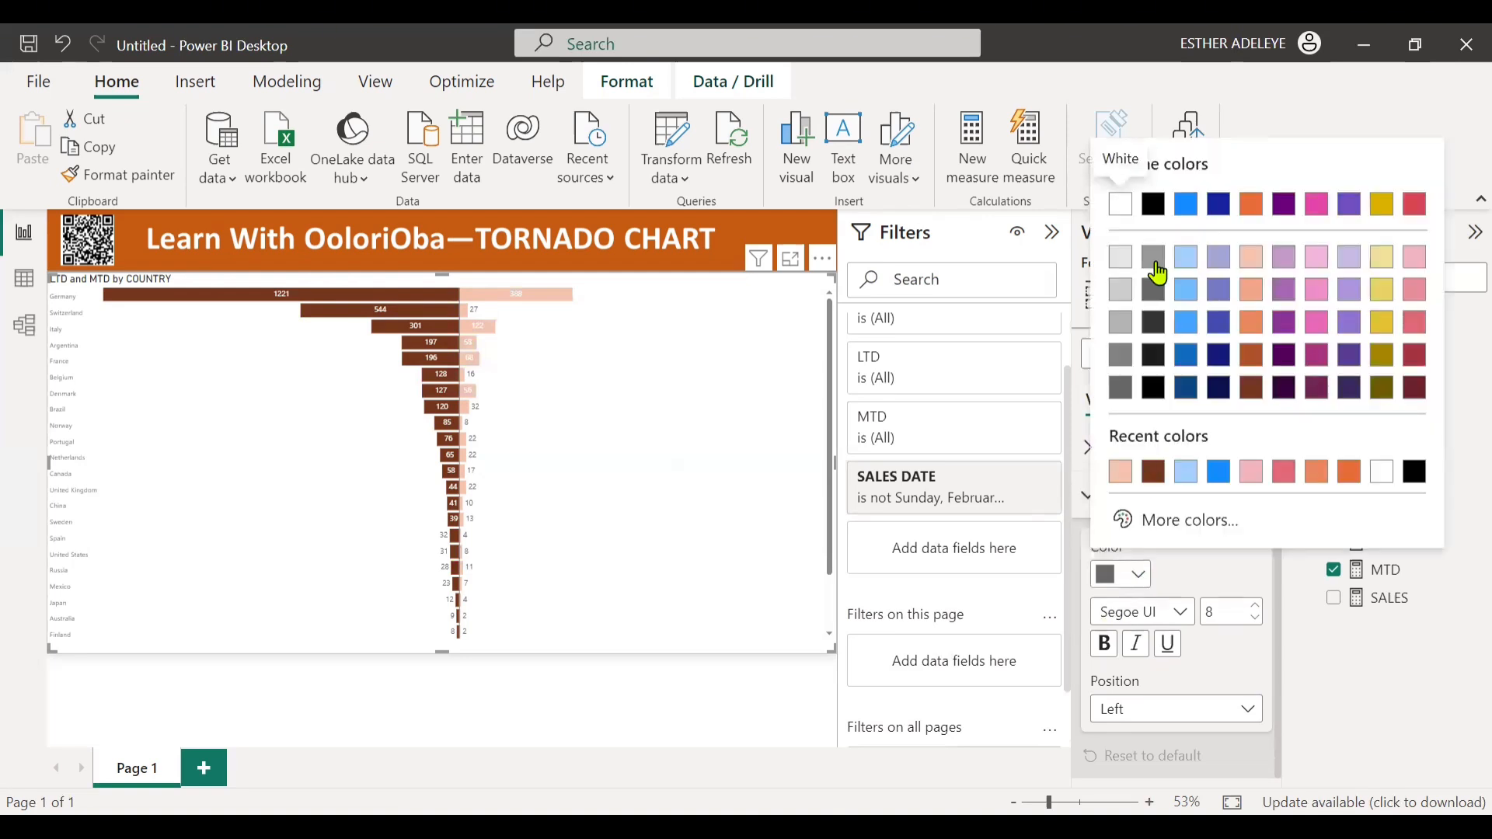
left_click(1157, 208)
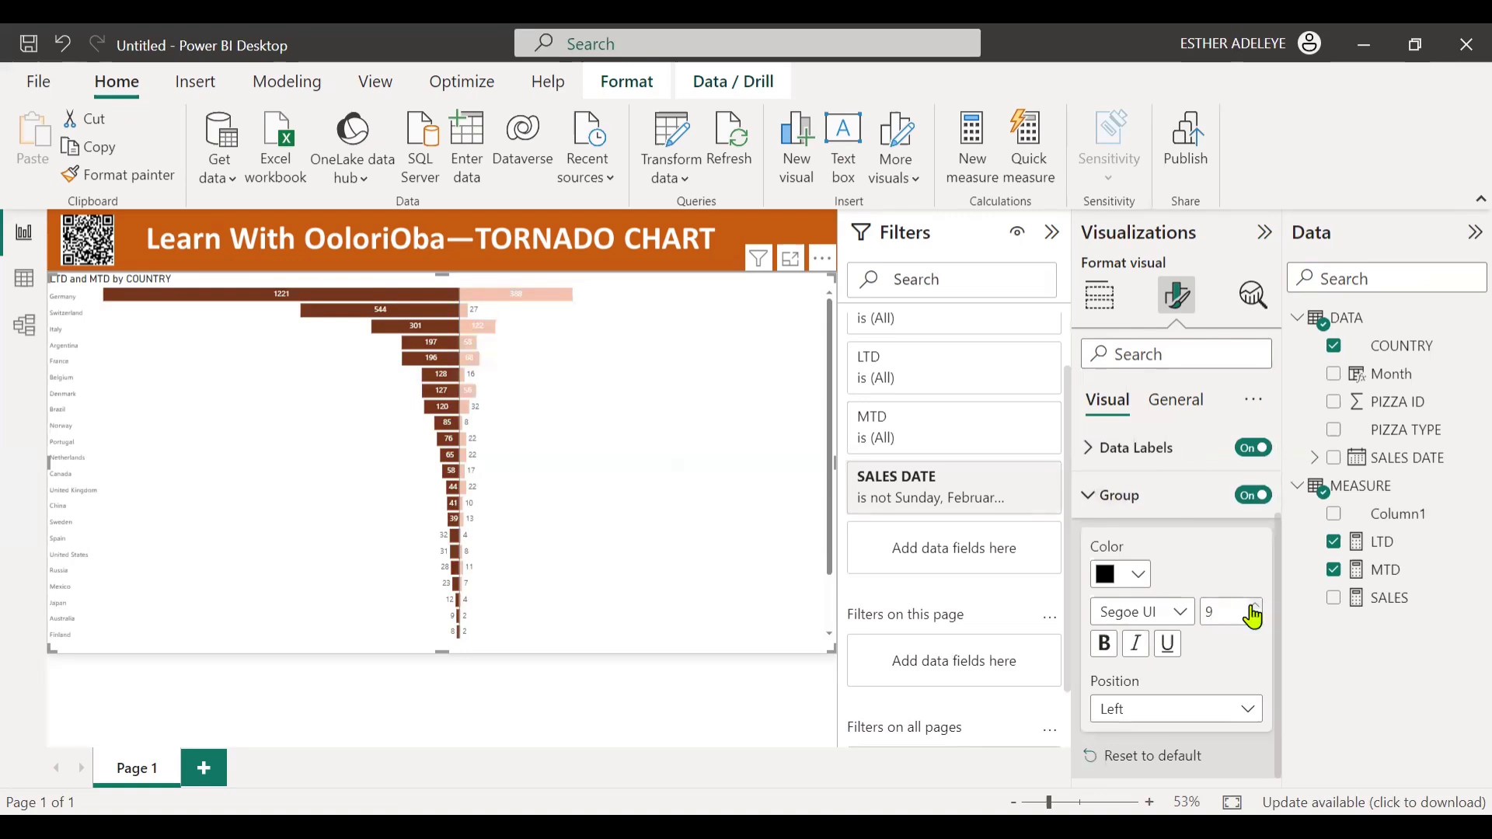
Make the tornado chart's country group labels bold and set their font size to 10.
left_click(1107, 645)
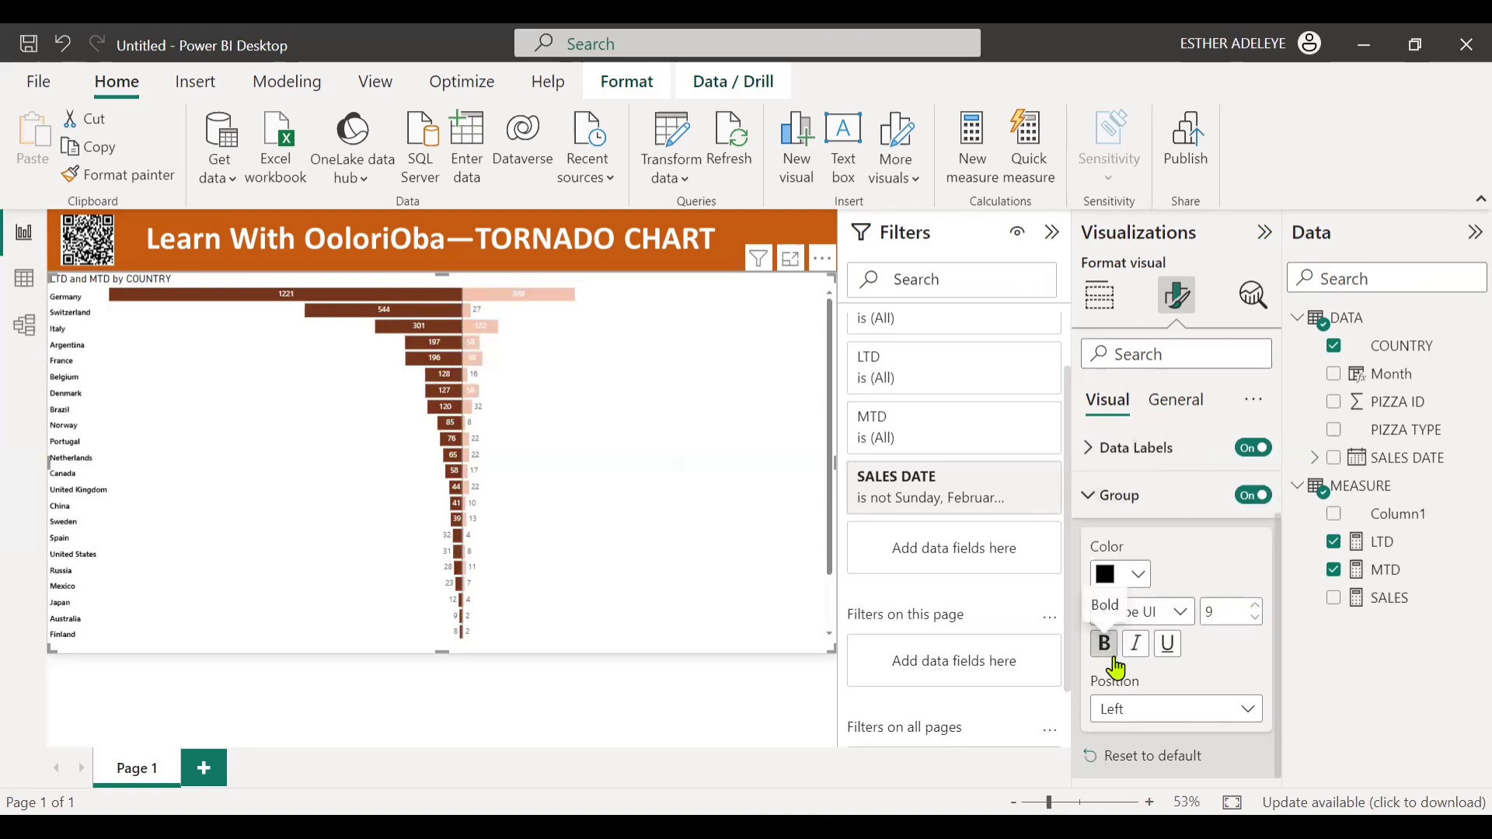
left_click(1258, 607)
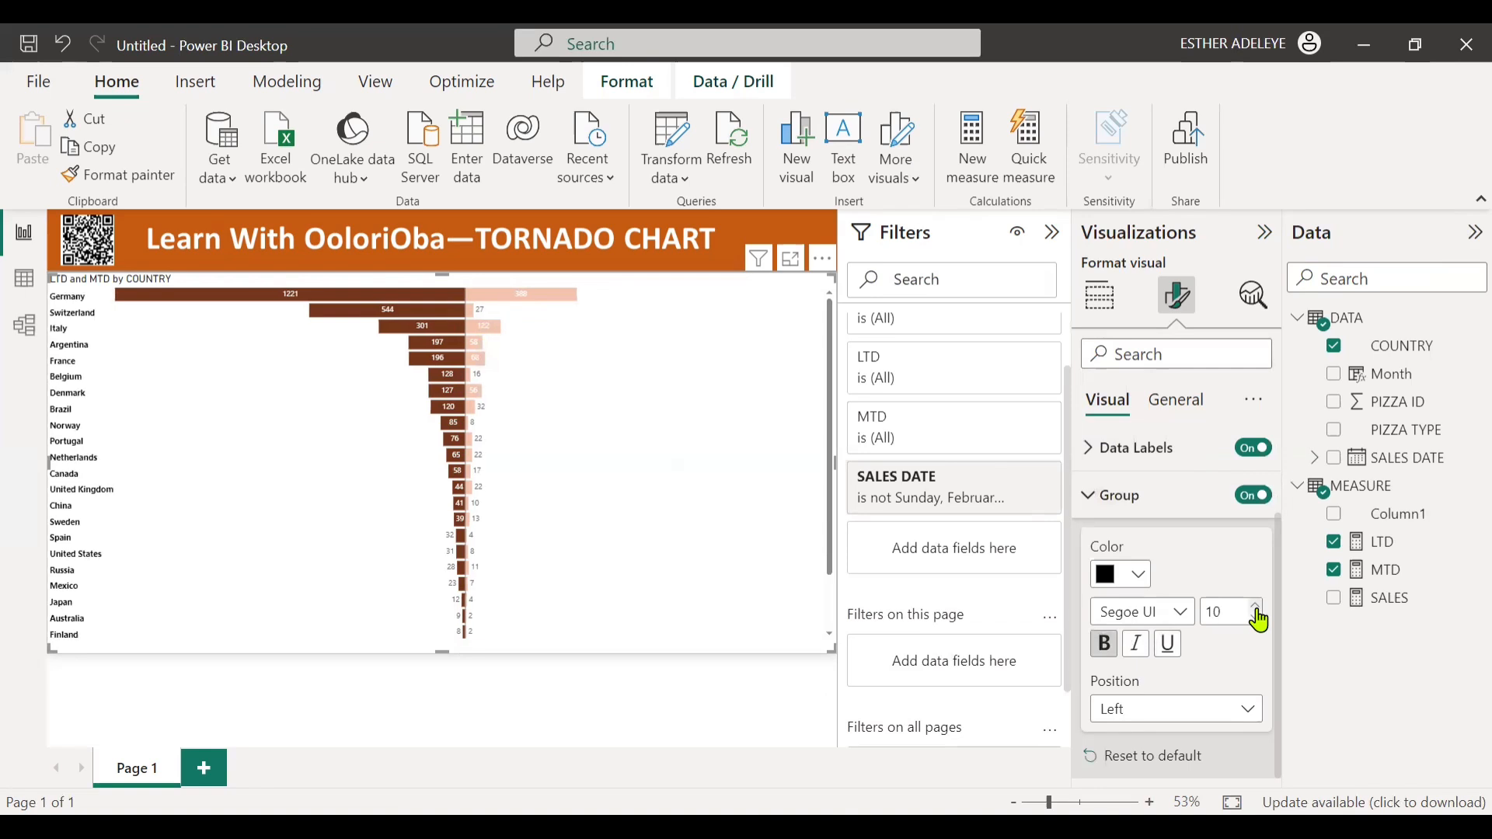
scroll(1182, 666, "up", 2)
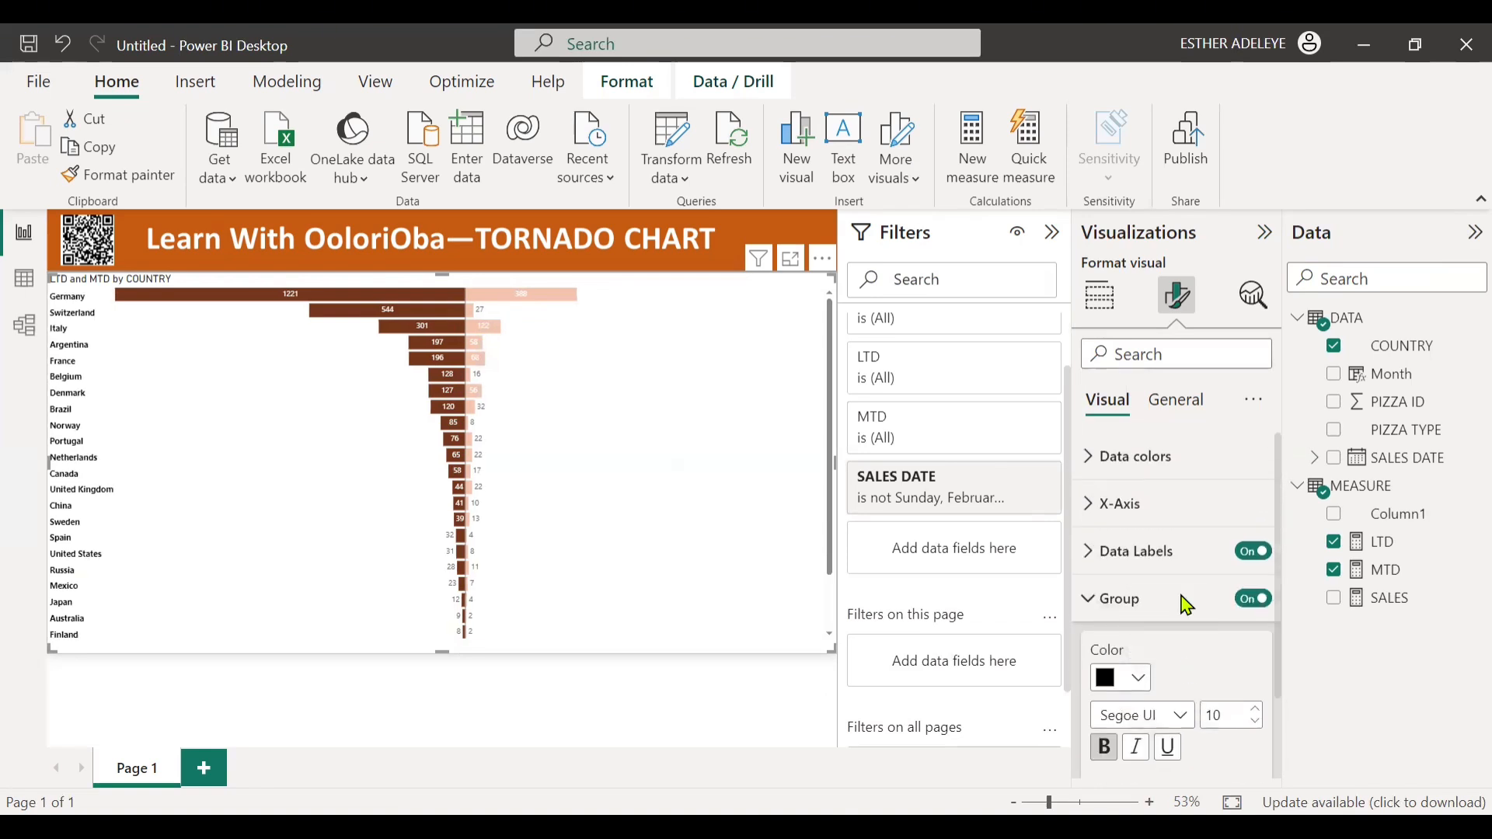
left_click(1090, 600)
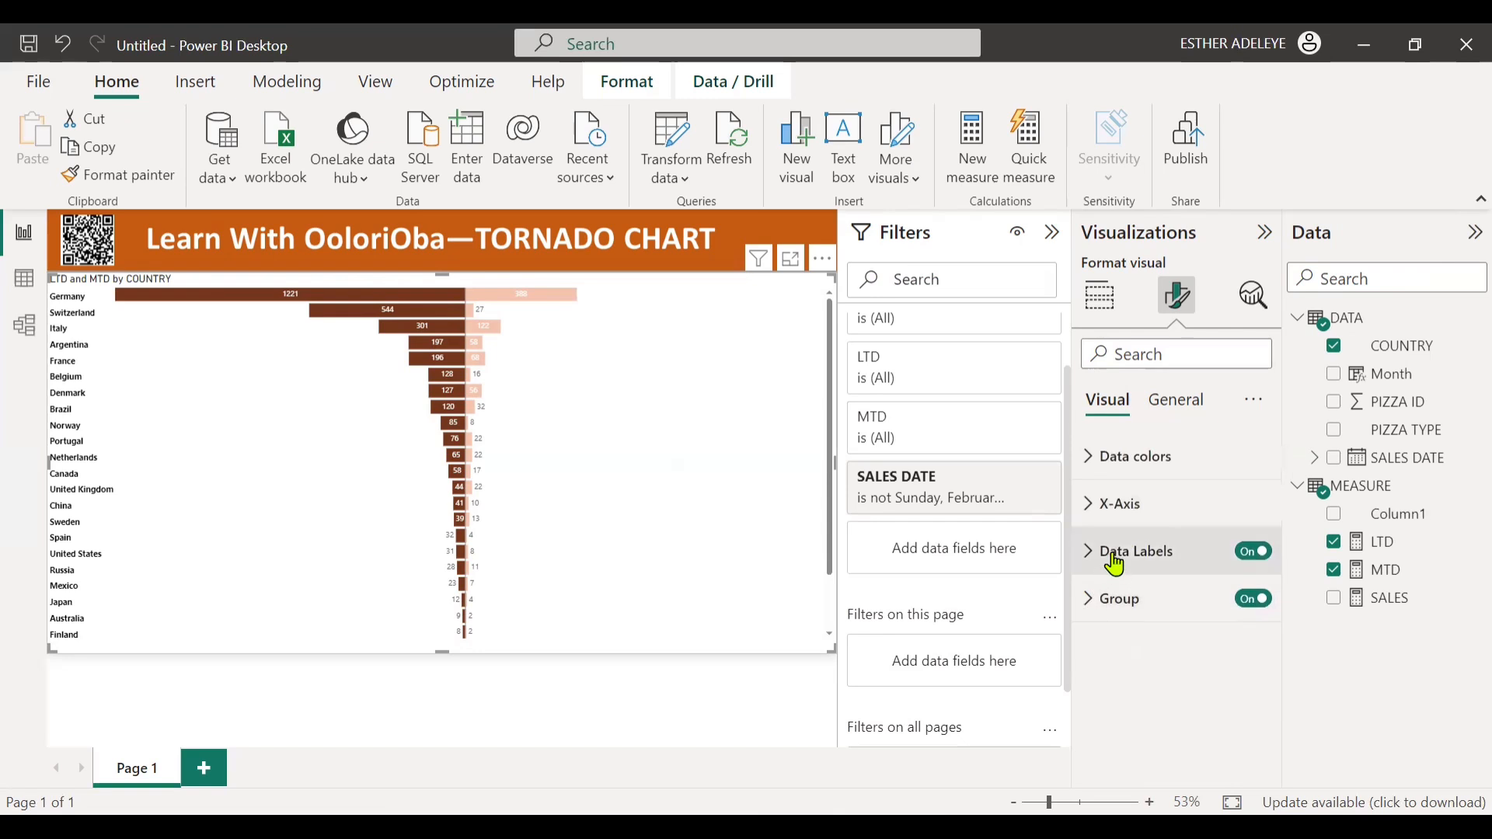
left_click(1117, 562)
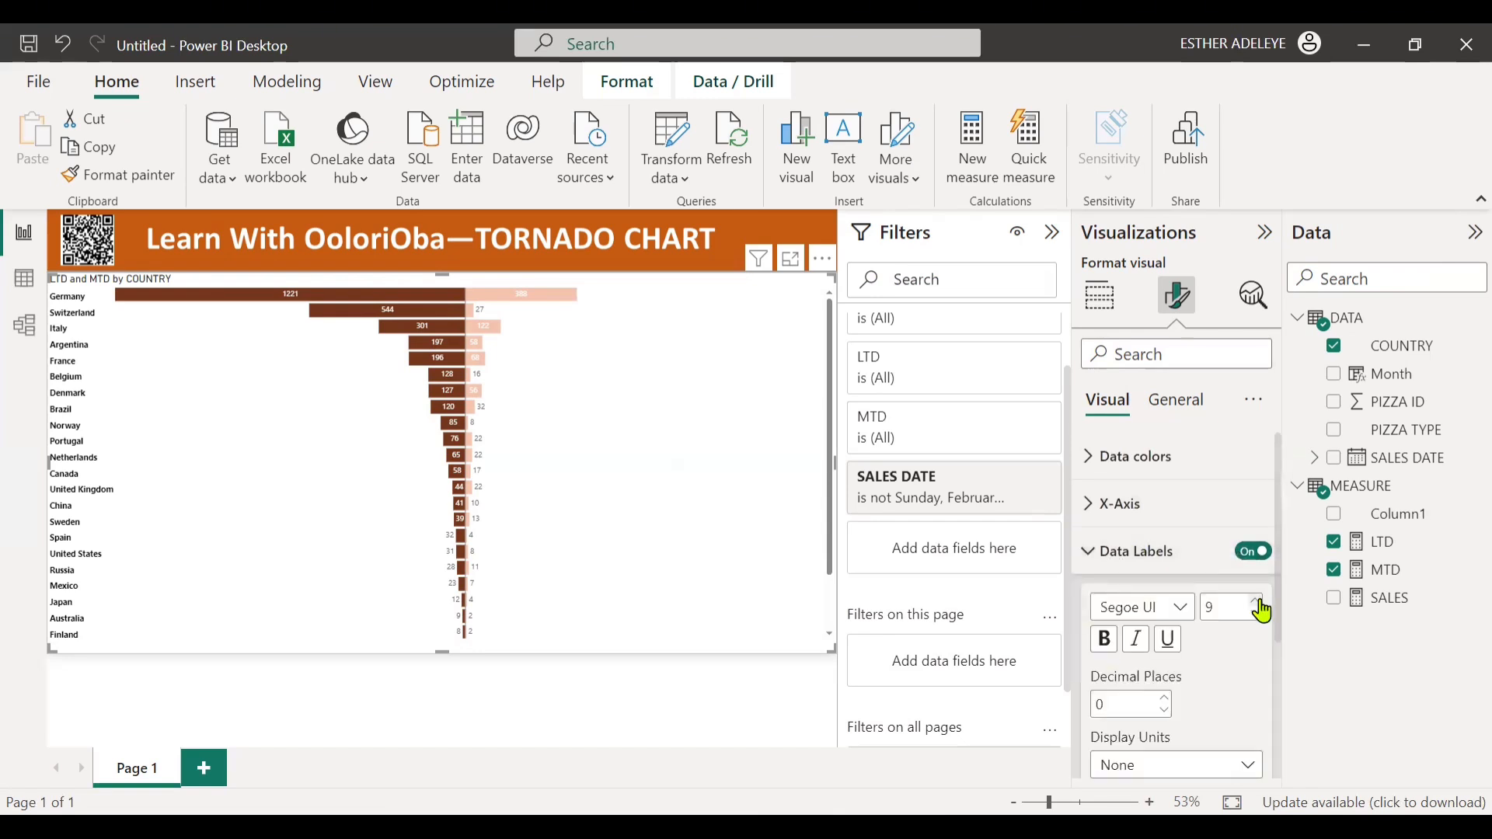
left_click(1088, 554)
left_click_drag(829, 428, 809, 377)
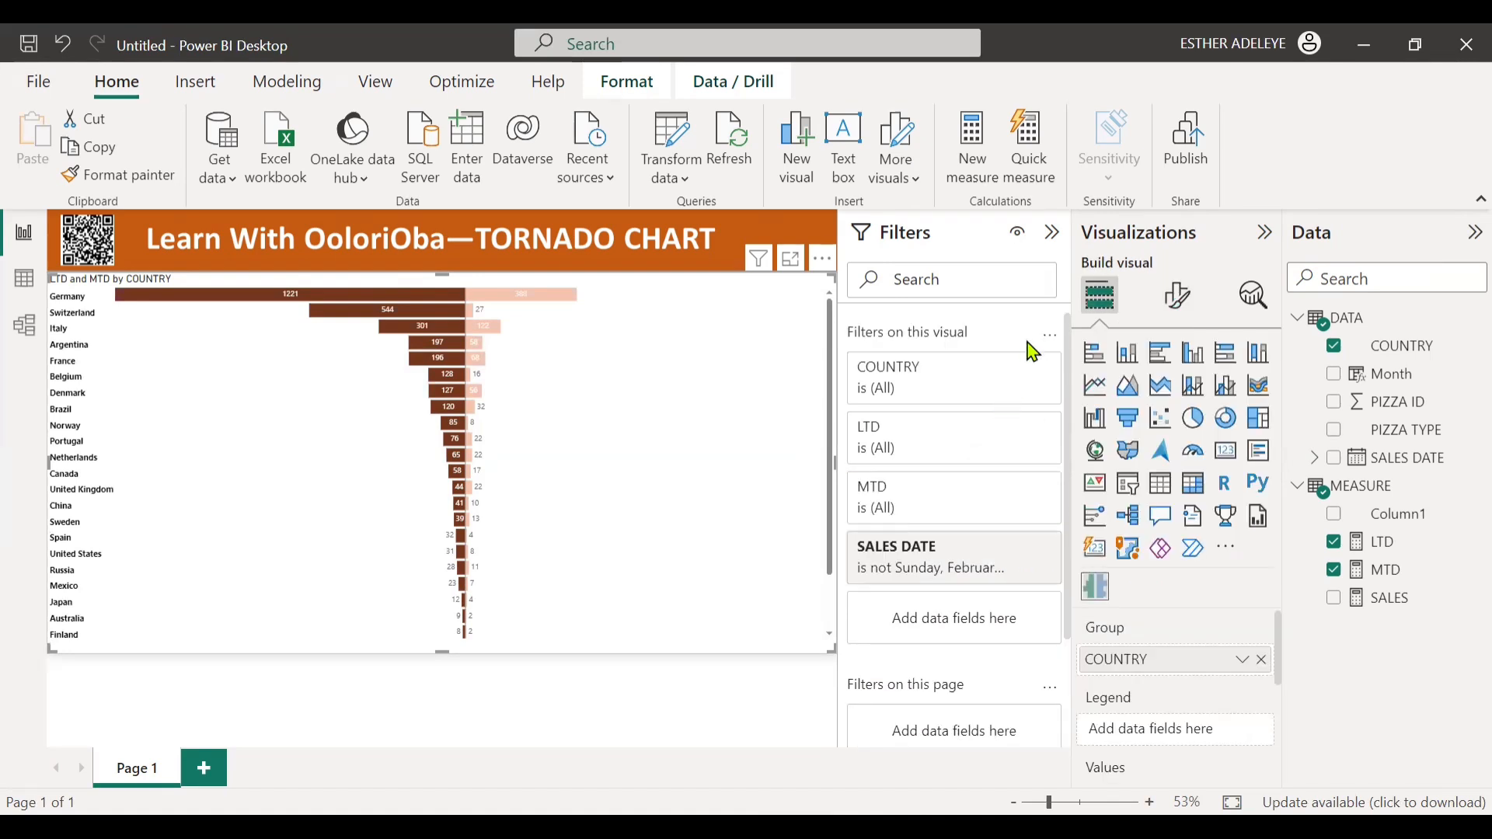
Look through the advanced and basic filtering types of the chart's COUNTRY filter and return it to Top N.
left_click(1012, 378)
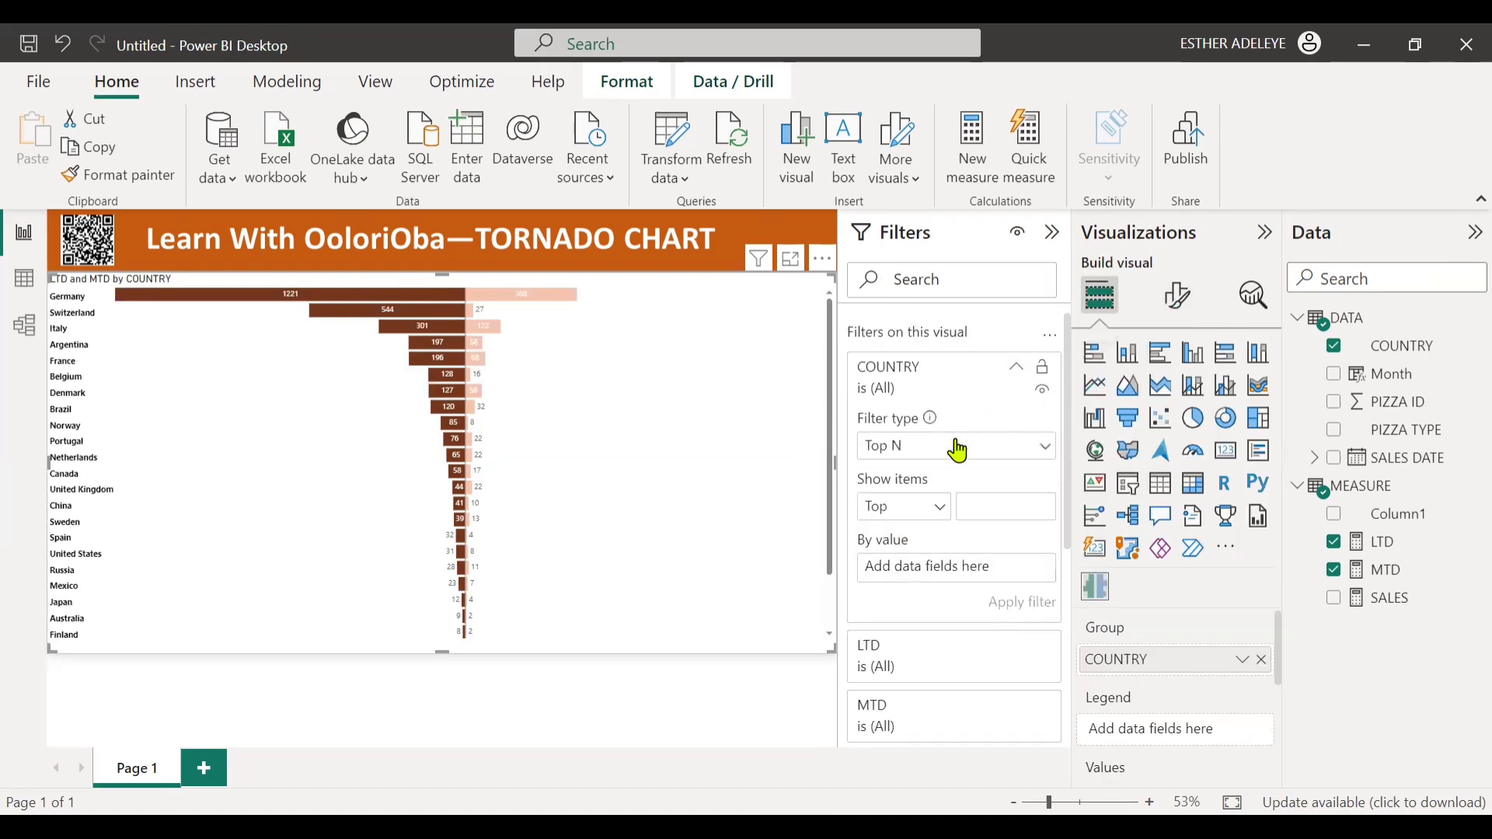
left_click(913, 457)
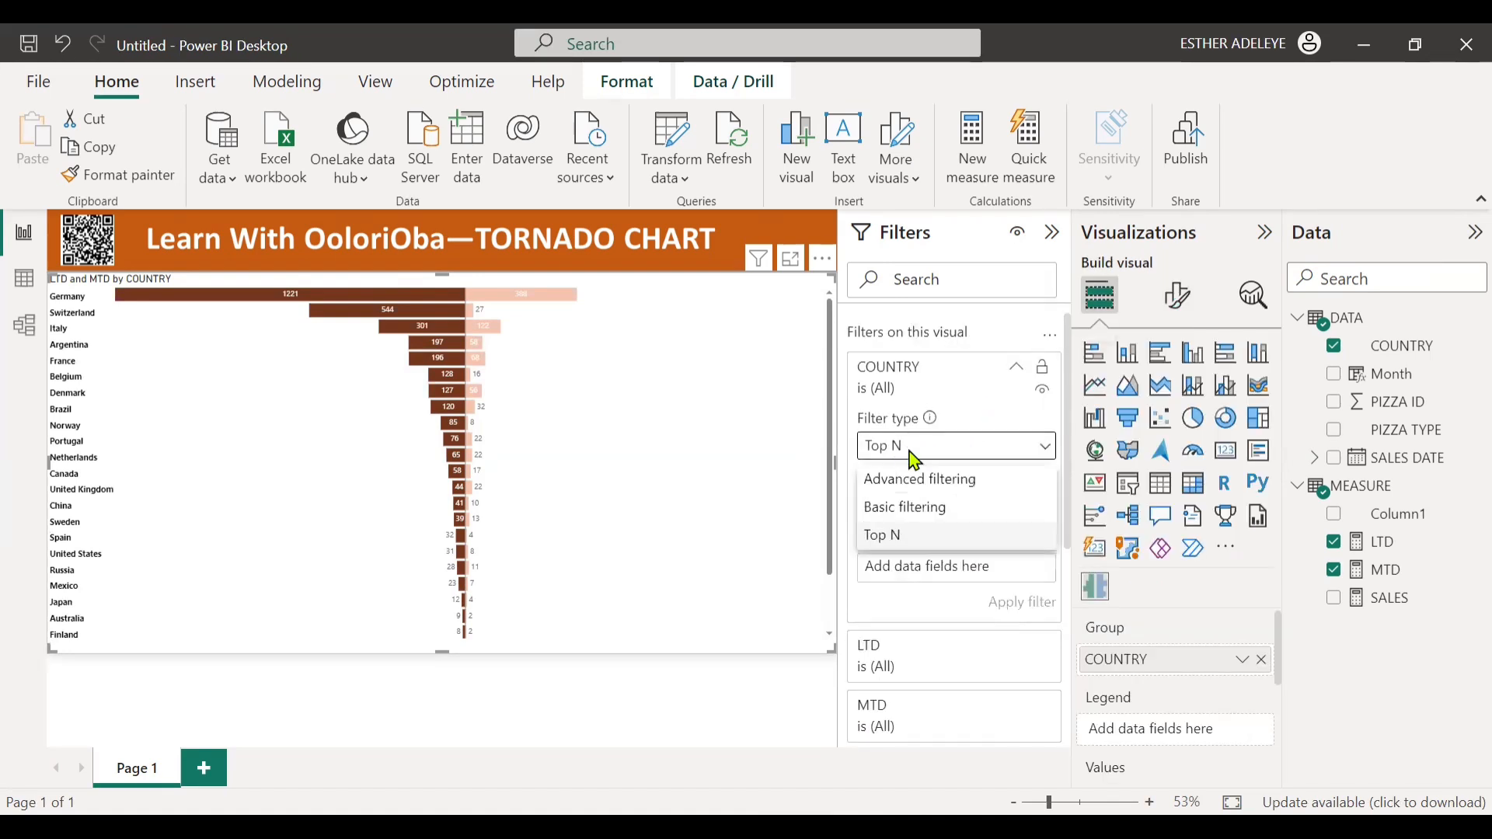
left_click(917, 486)
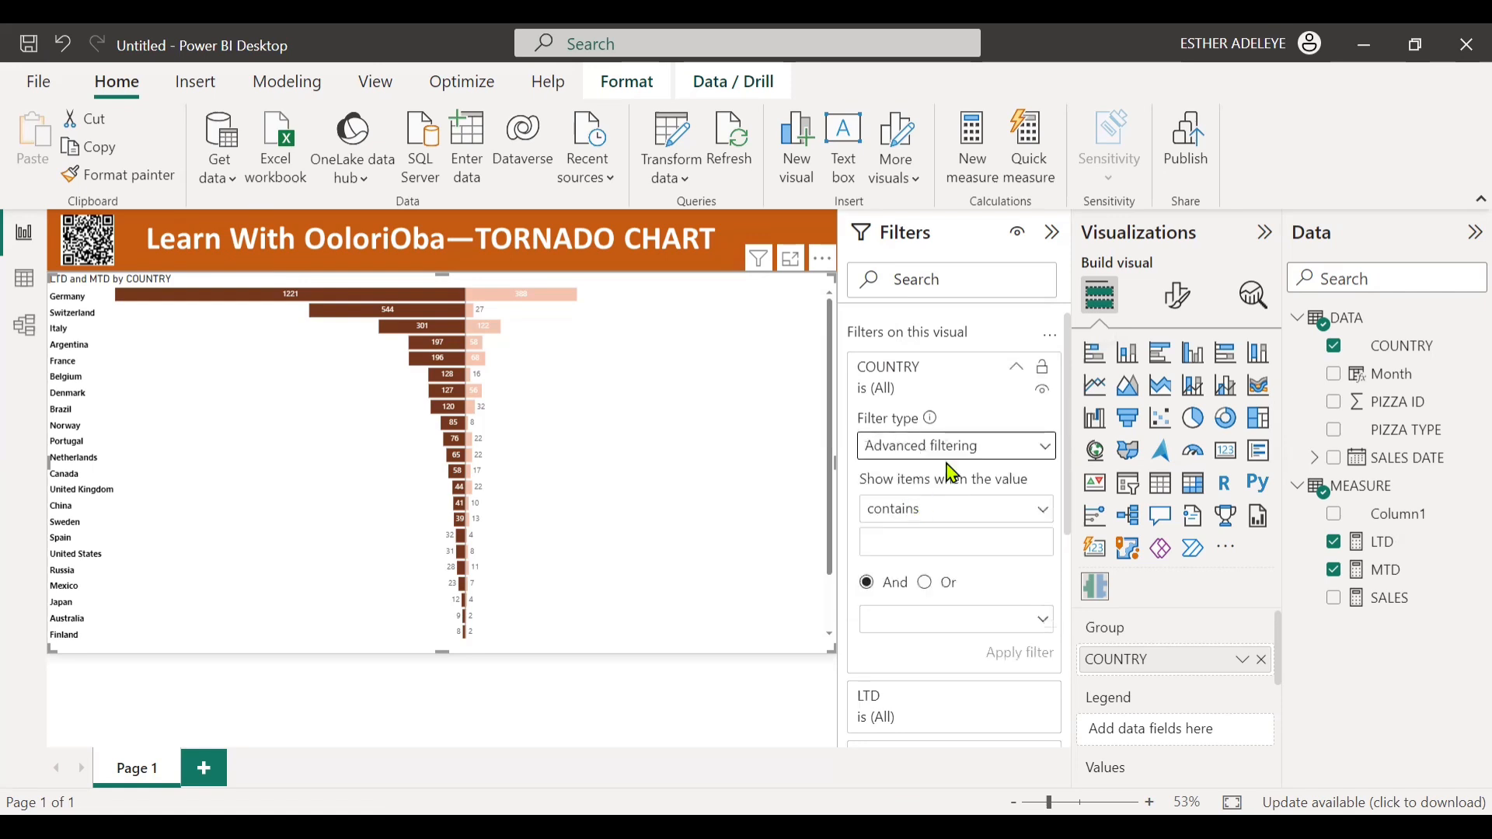
left_click(940, 457)
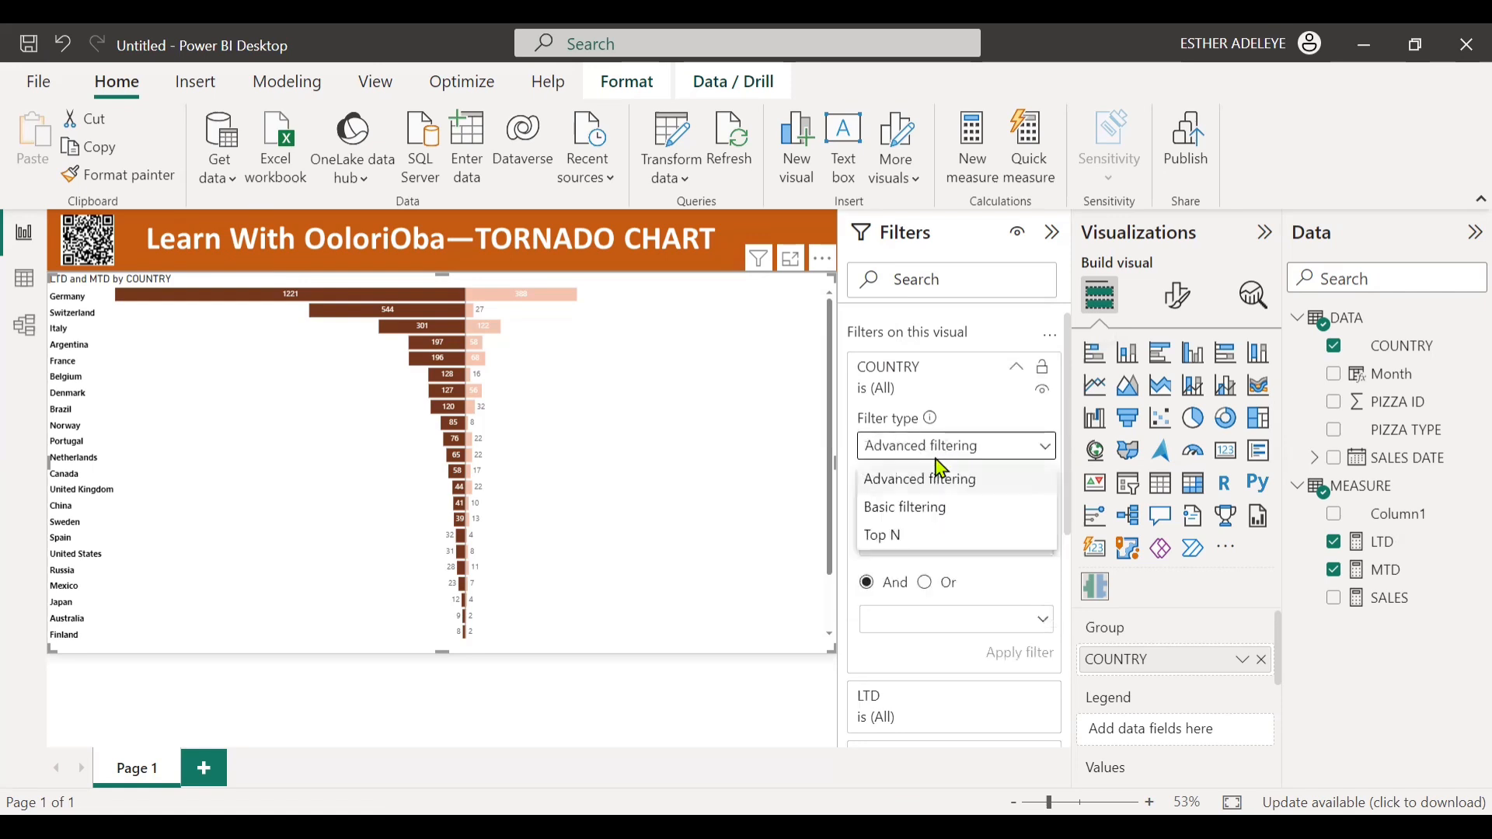
left_click(914, 511)
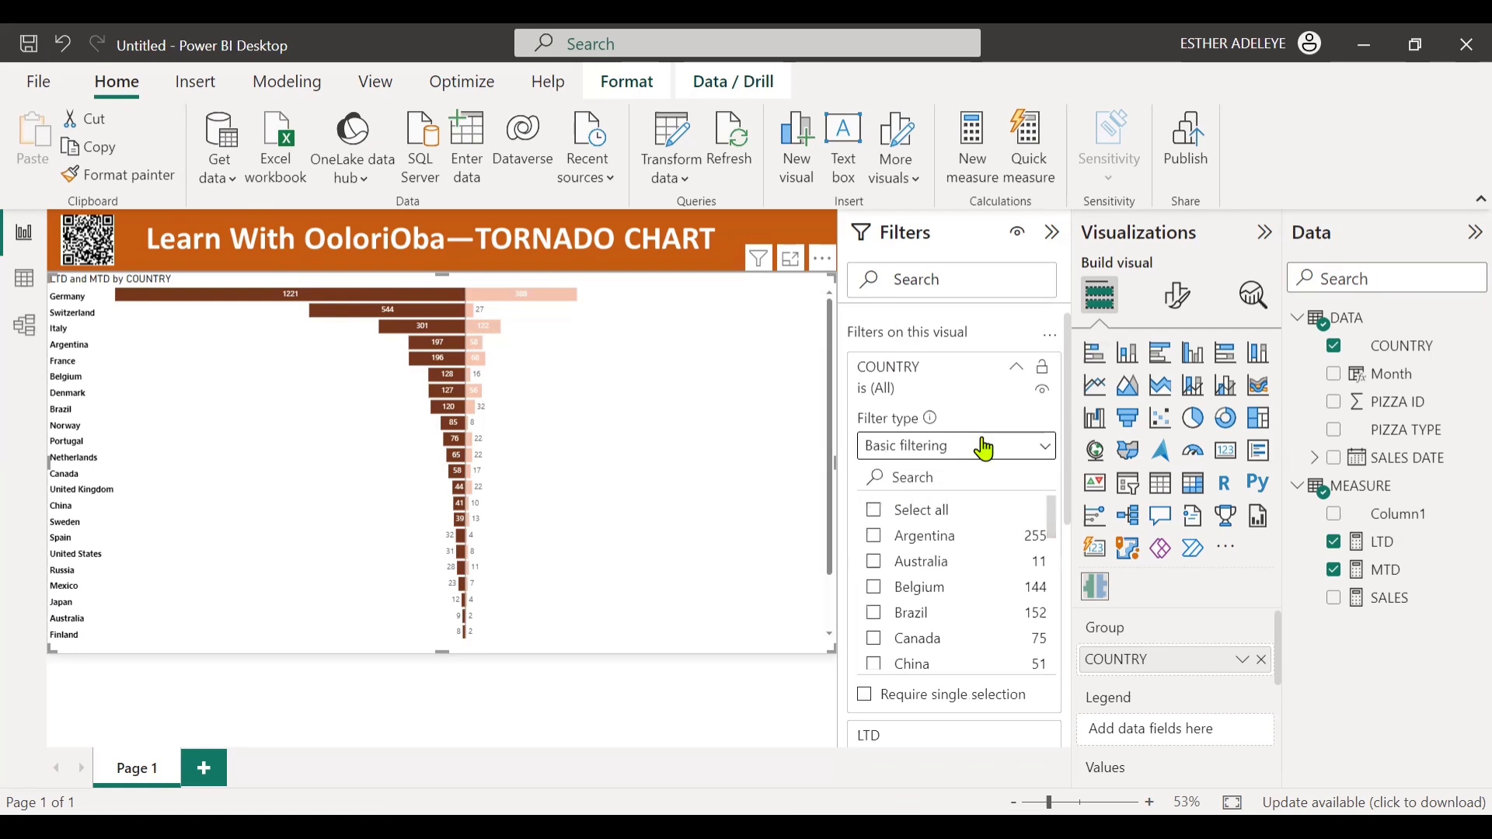
left_click(986, 446)
left_click(936, 535)
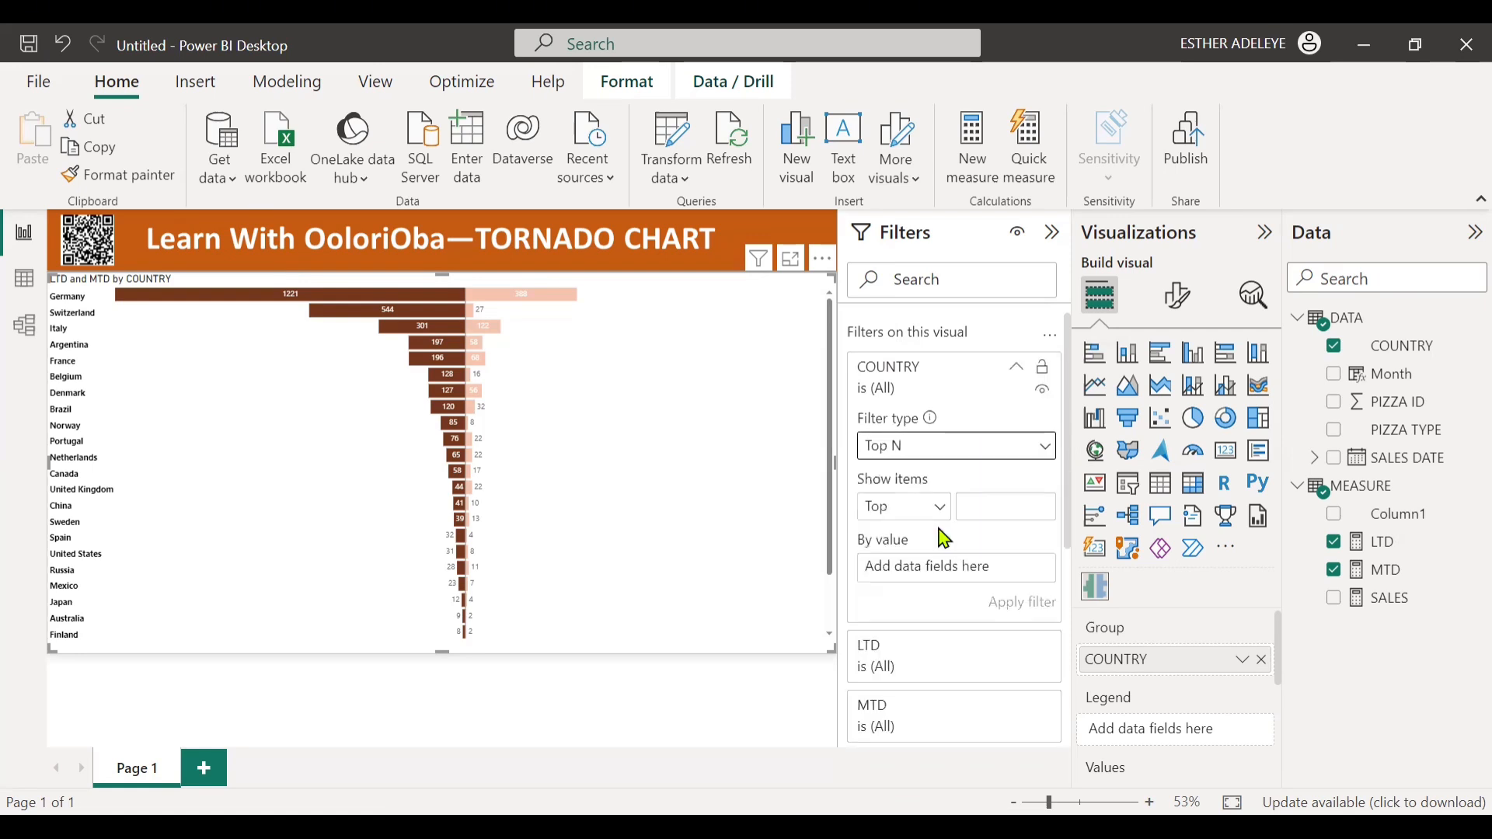
Filter the tornado chart to the top 15 countries by the SALES measure and apply the filter.
left_click(990, 507)
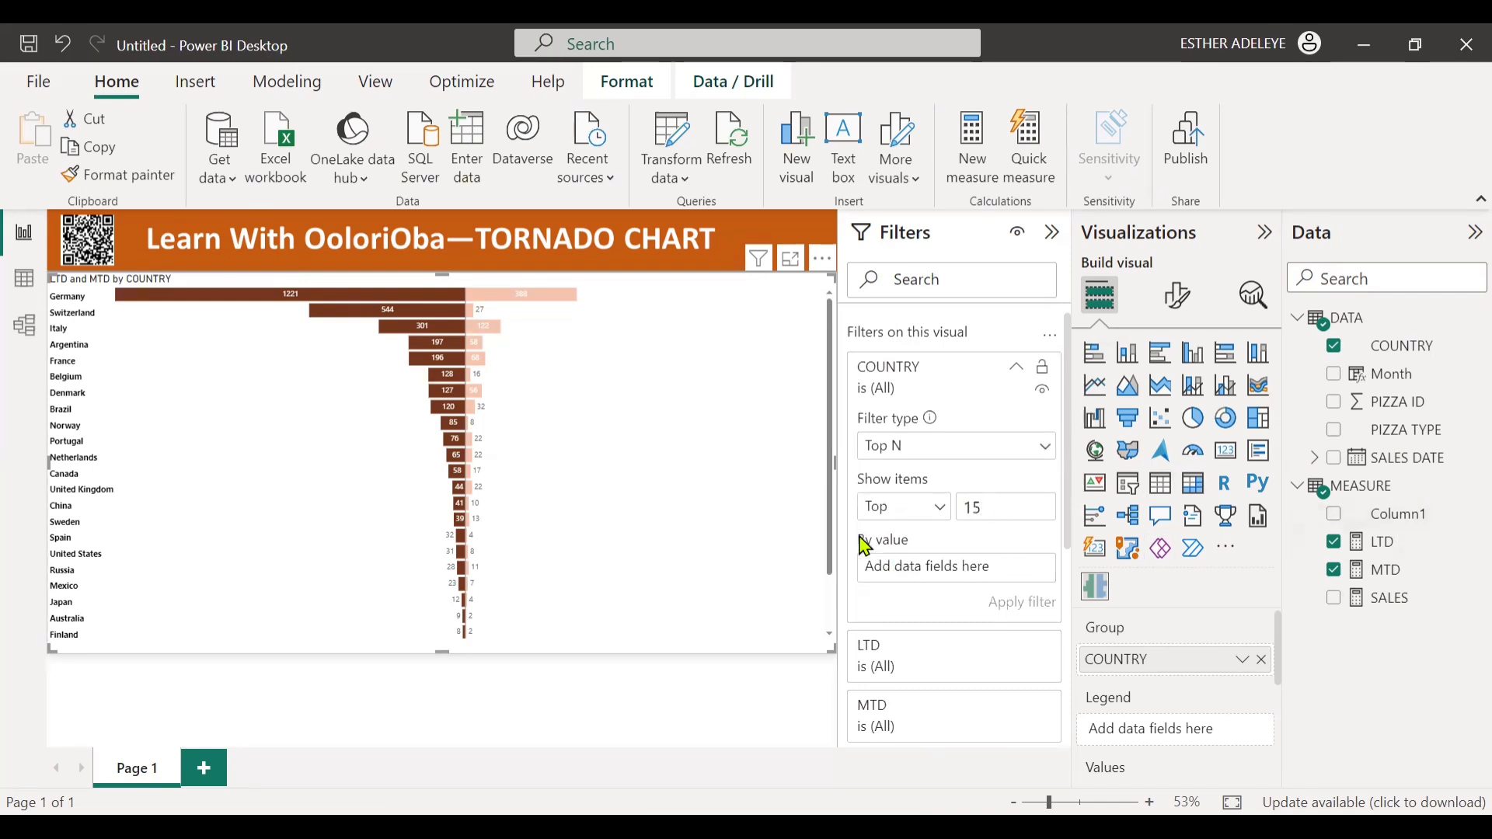
left_click_drag(1409, 607, 1030, 573)
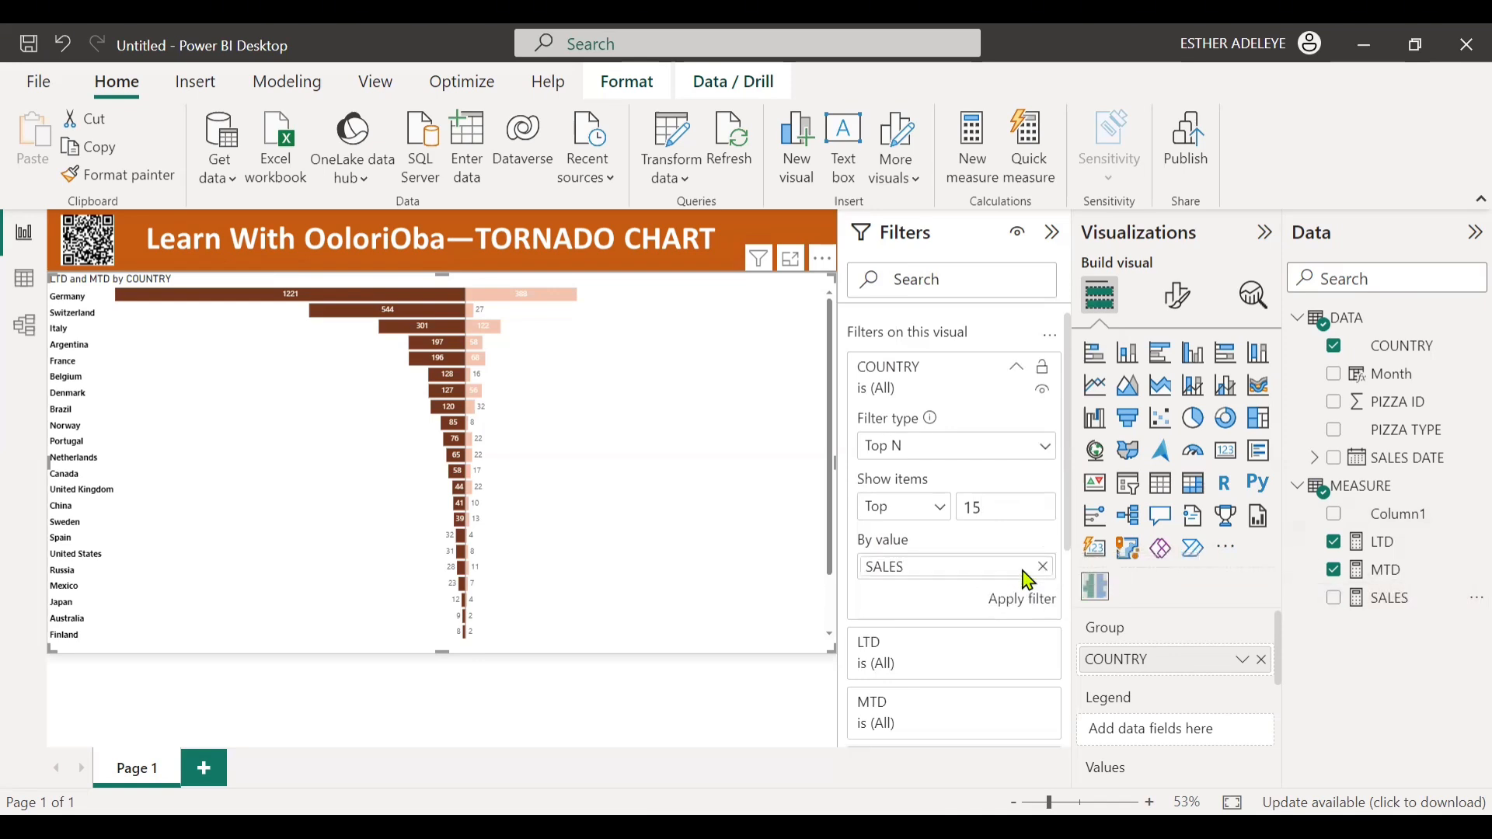
left_click(1044, 568)
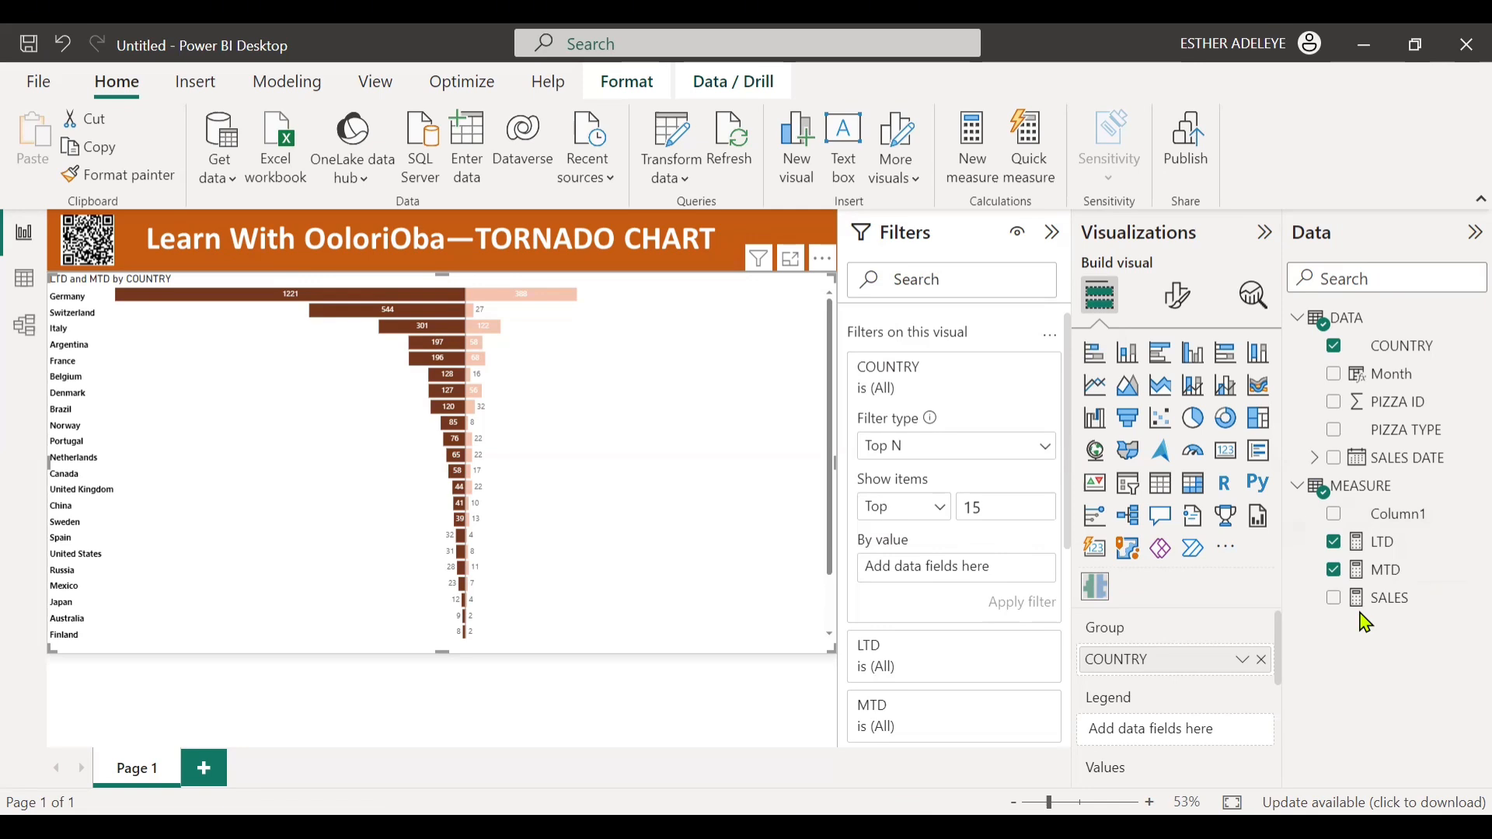
left_click_drag(1399, 603, 984, 579)
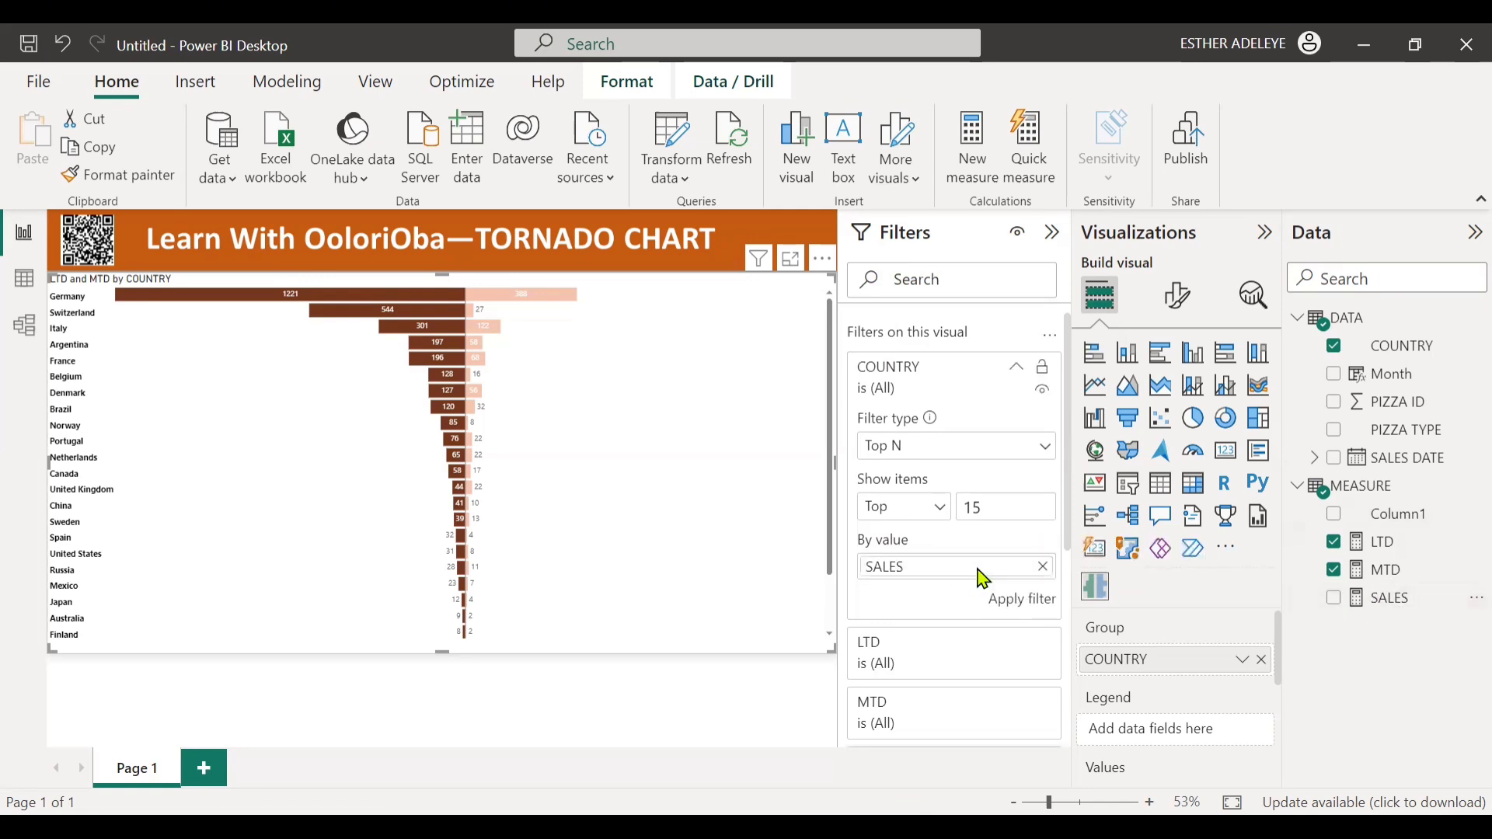
left_click(1009, 603)
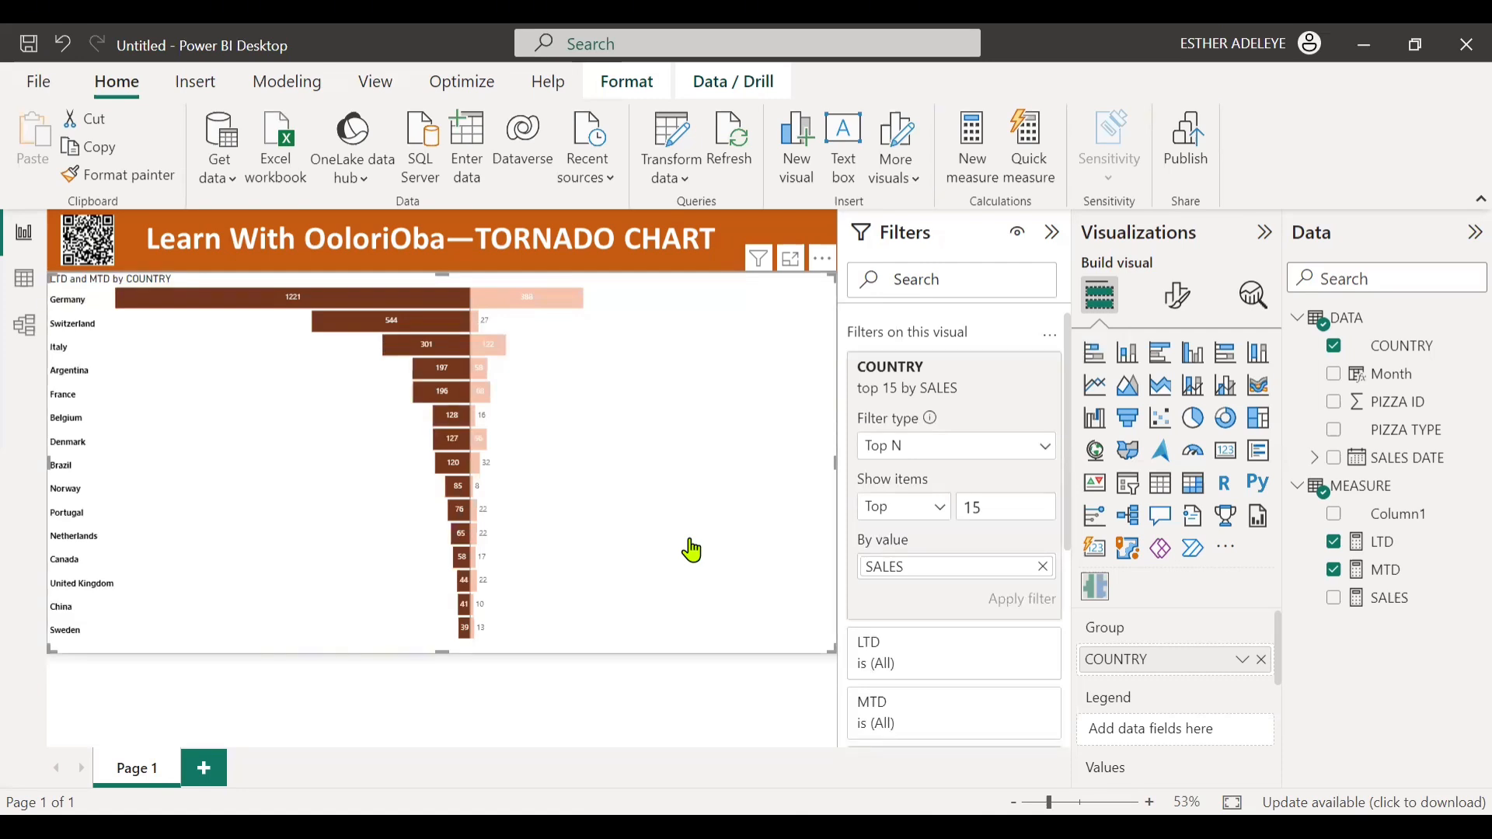
Reduce the chart's COUNTRY filter to the top 10 items and apply it.
left_click(1015, 511)
key("BackSpace")
type("0")
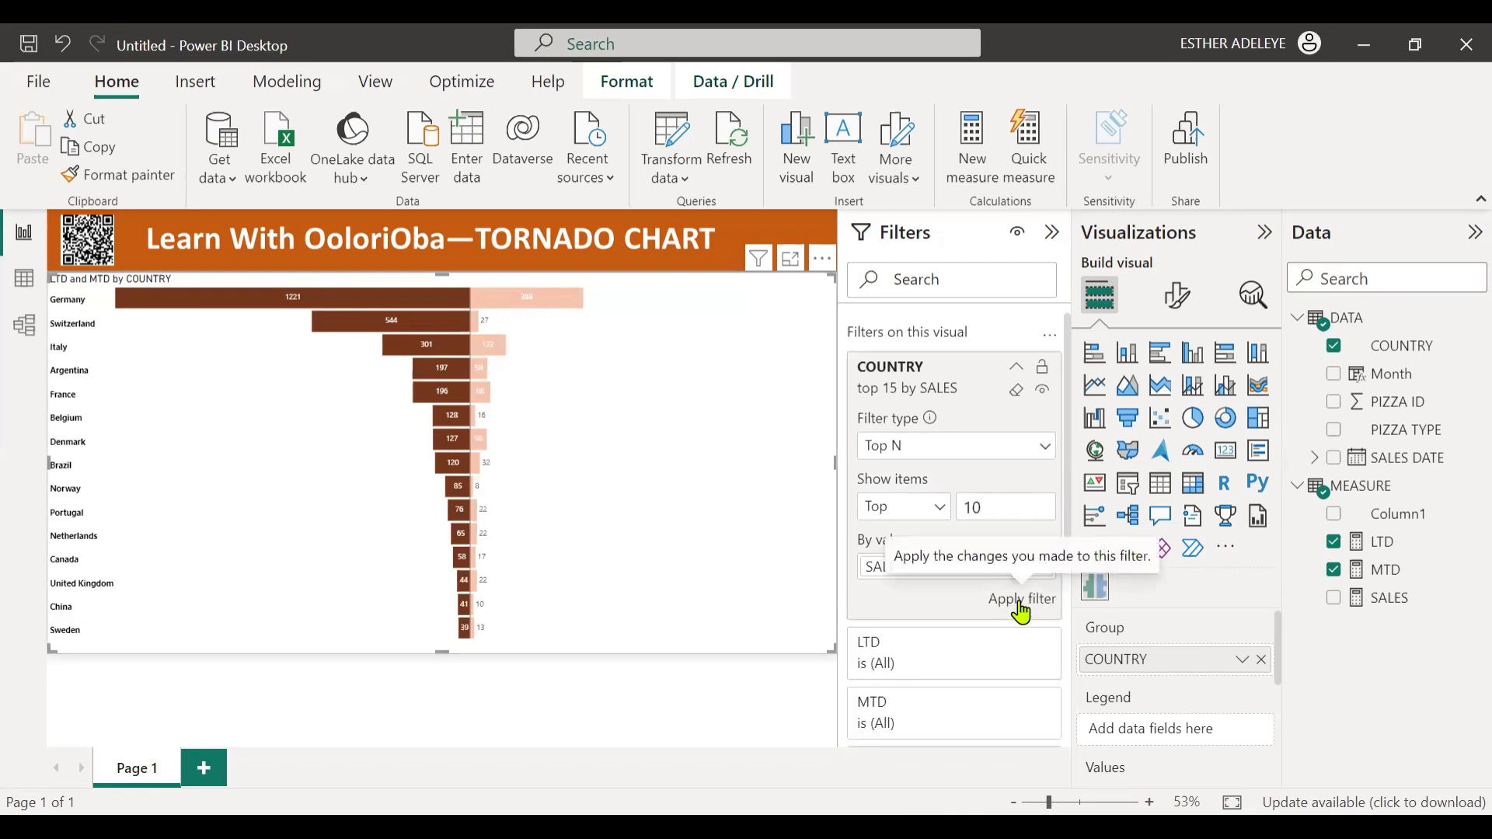
left_click(1019, 603)
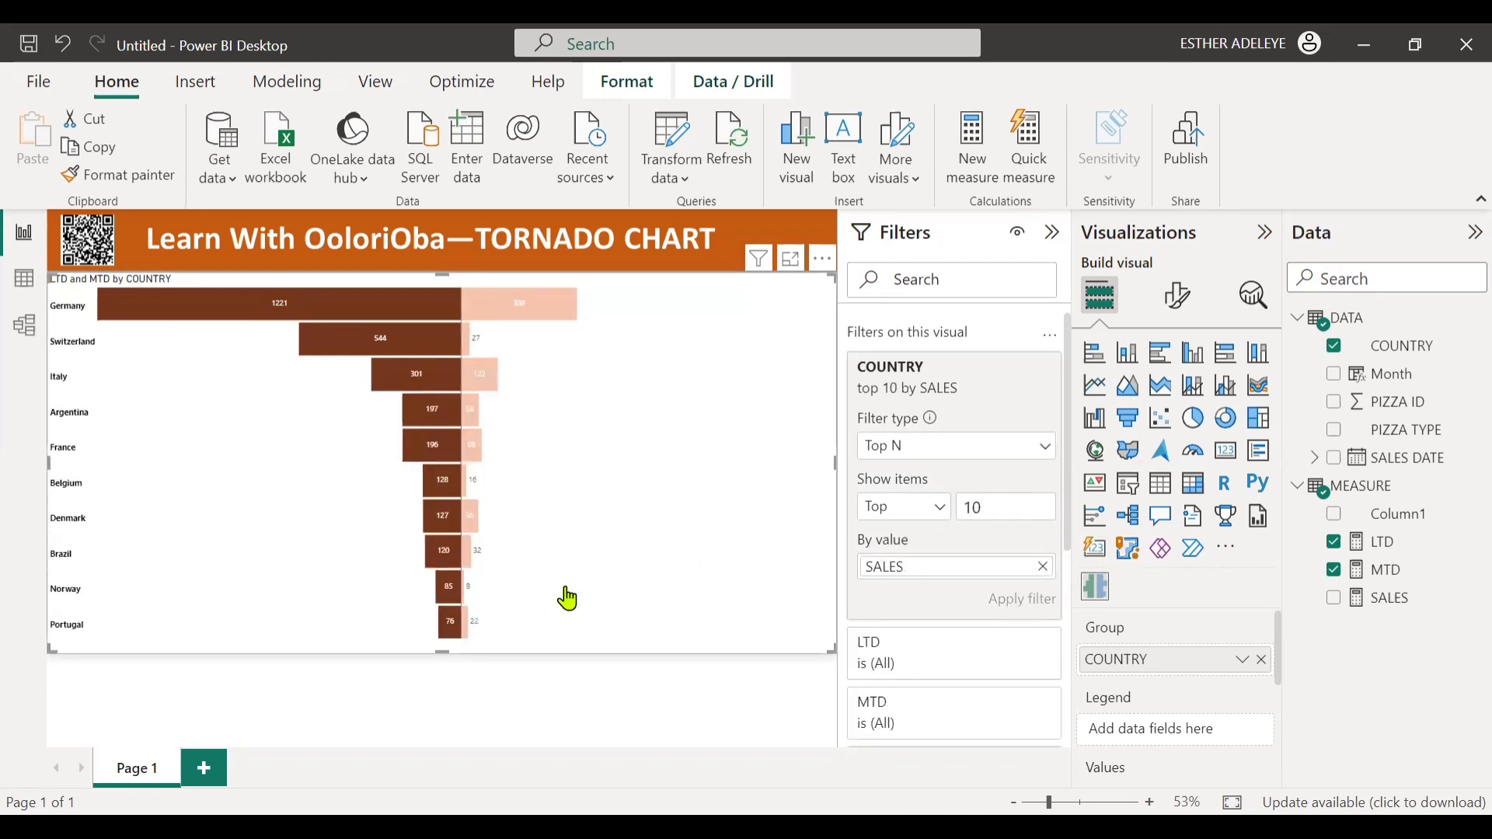
left_click(618, 664)
left_click(673, 607)
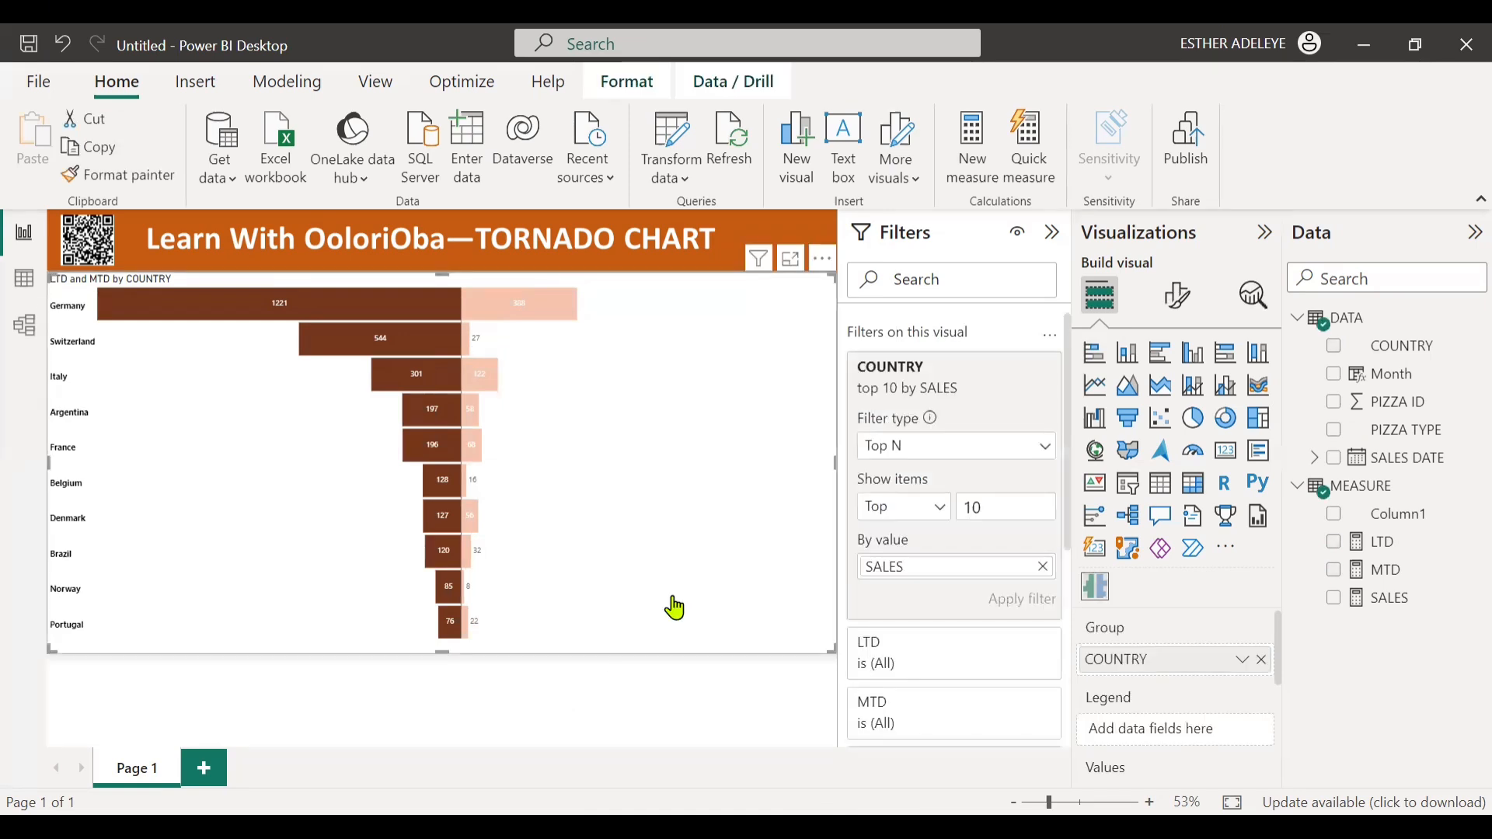
Try the second-darkest shade of theme orange for the LTD bars and undo that color change.
left_click(1179, 295)
left_click(1117, 459)
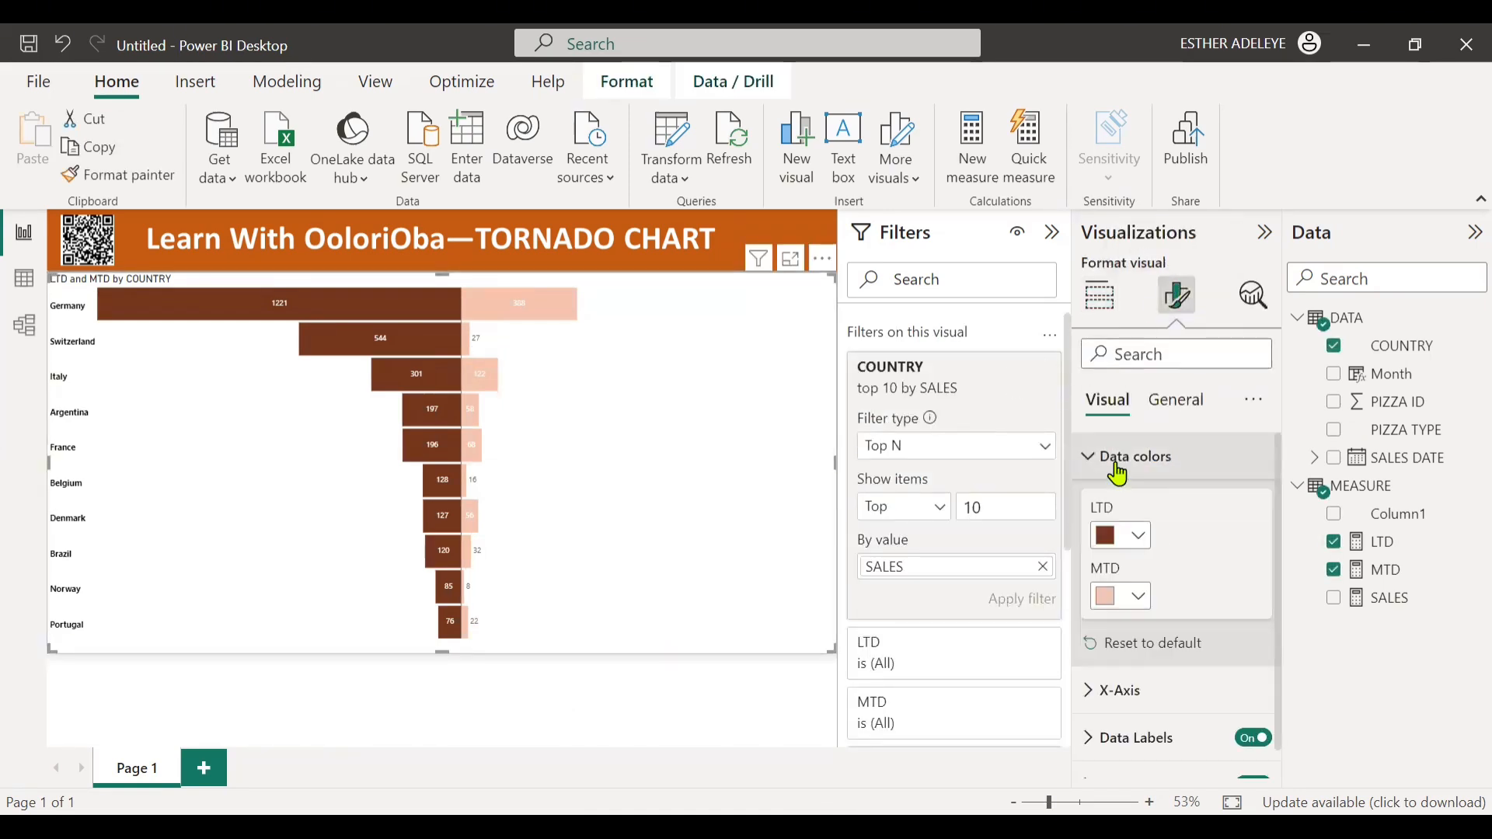
left_click(1134, 537)
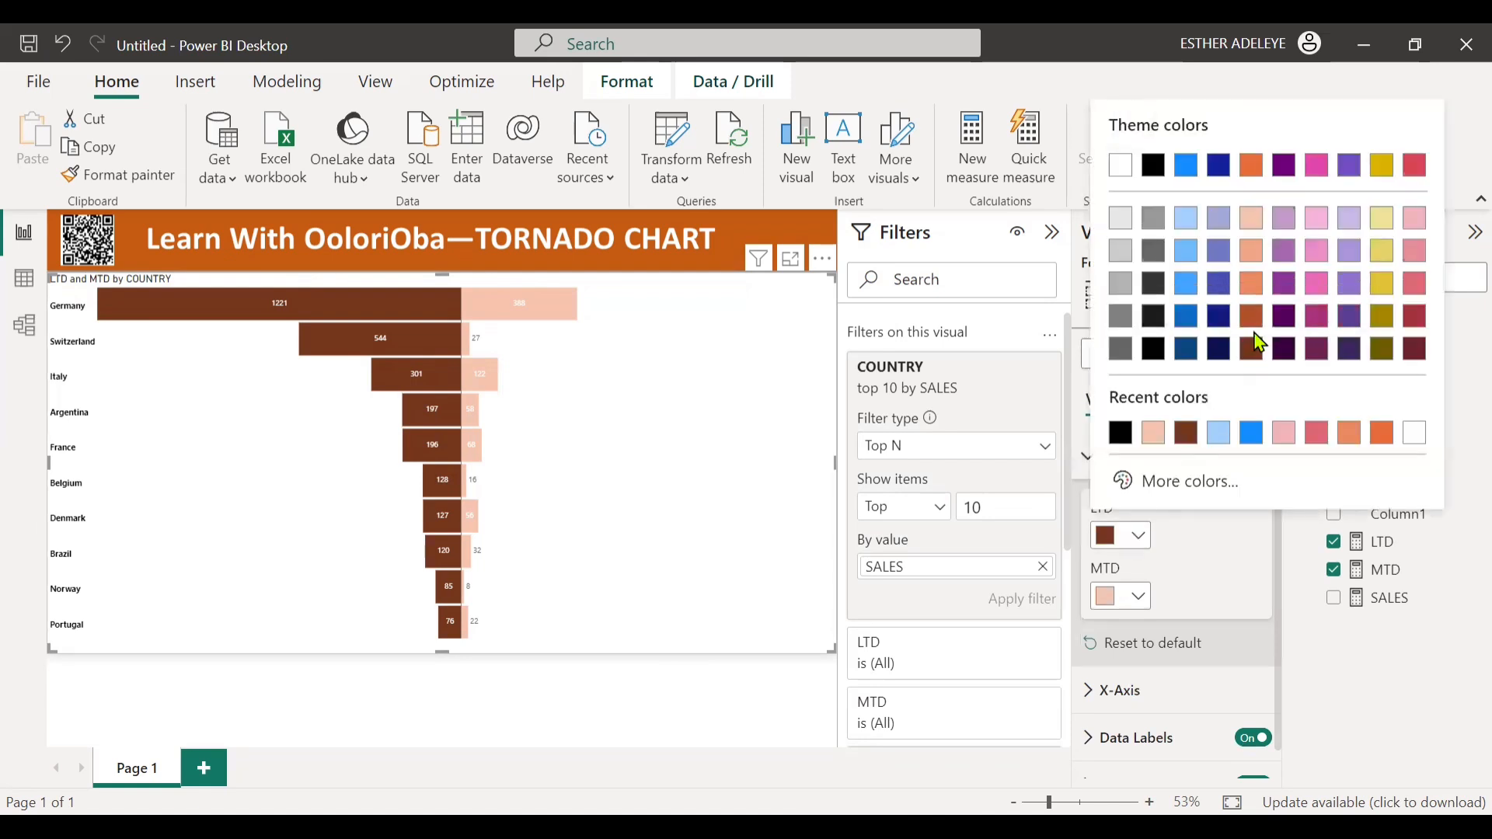
left_click(1249, 325)
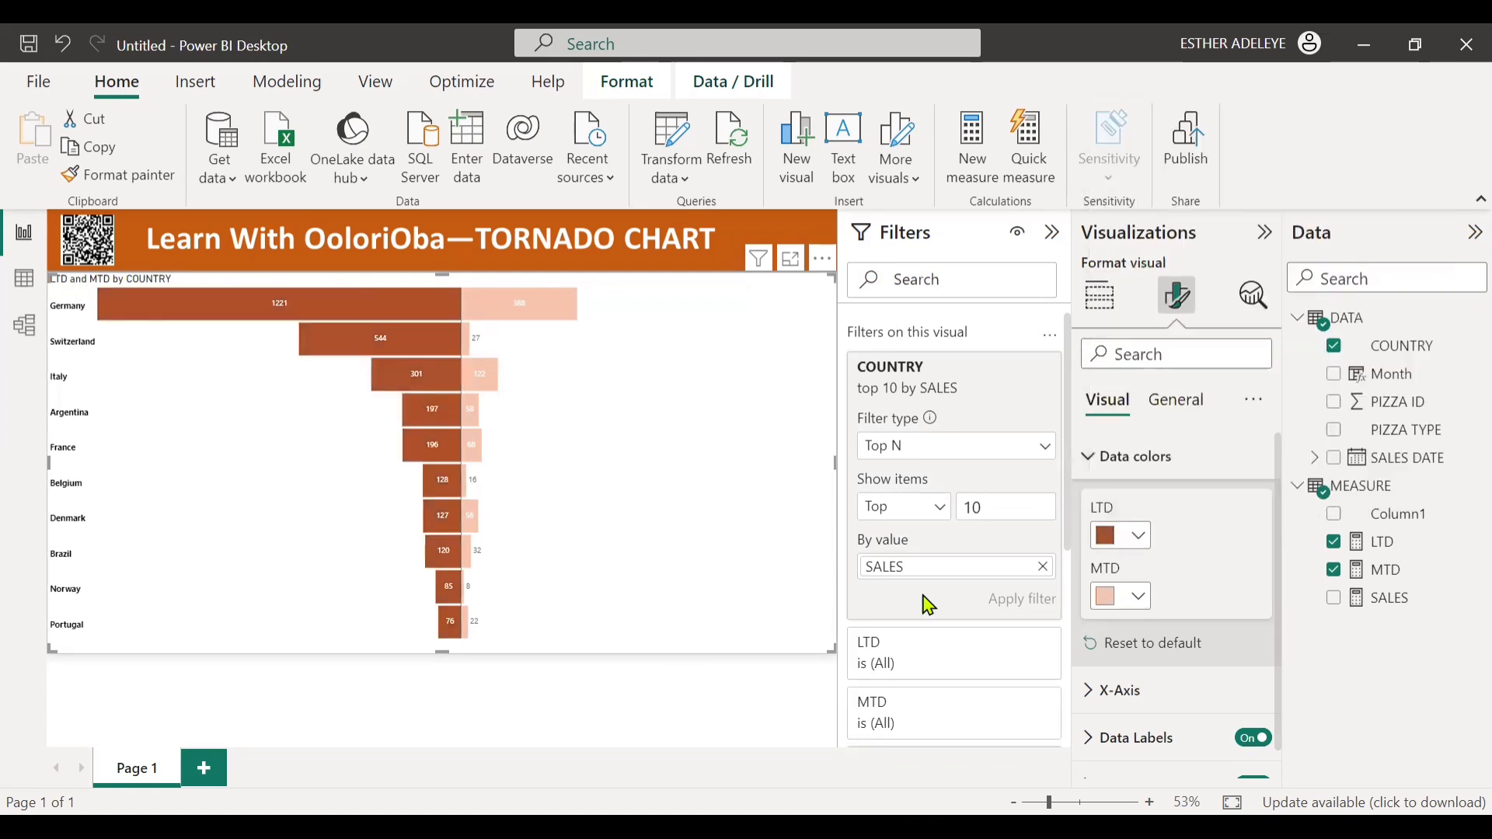
left_click(752, 726)
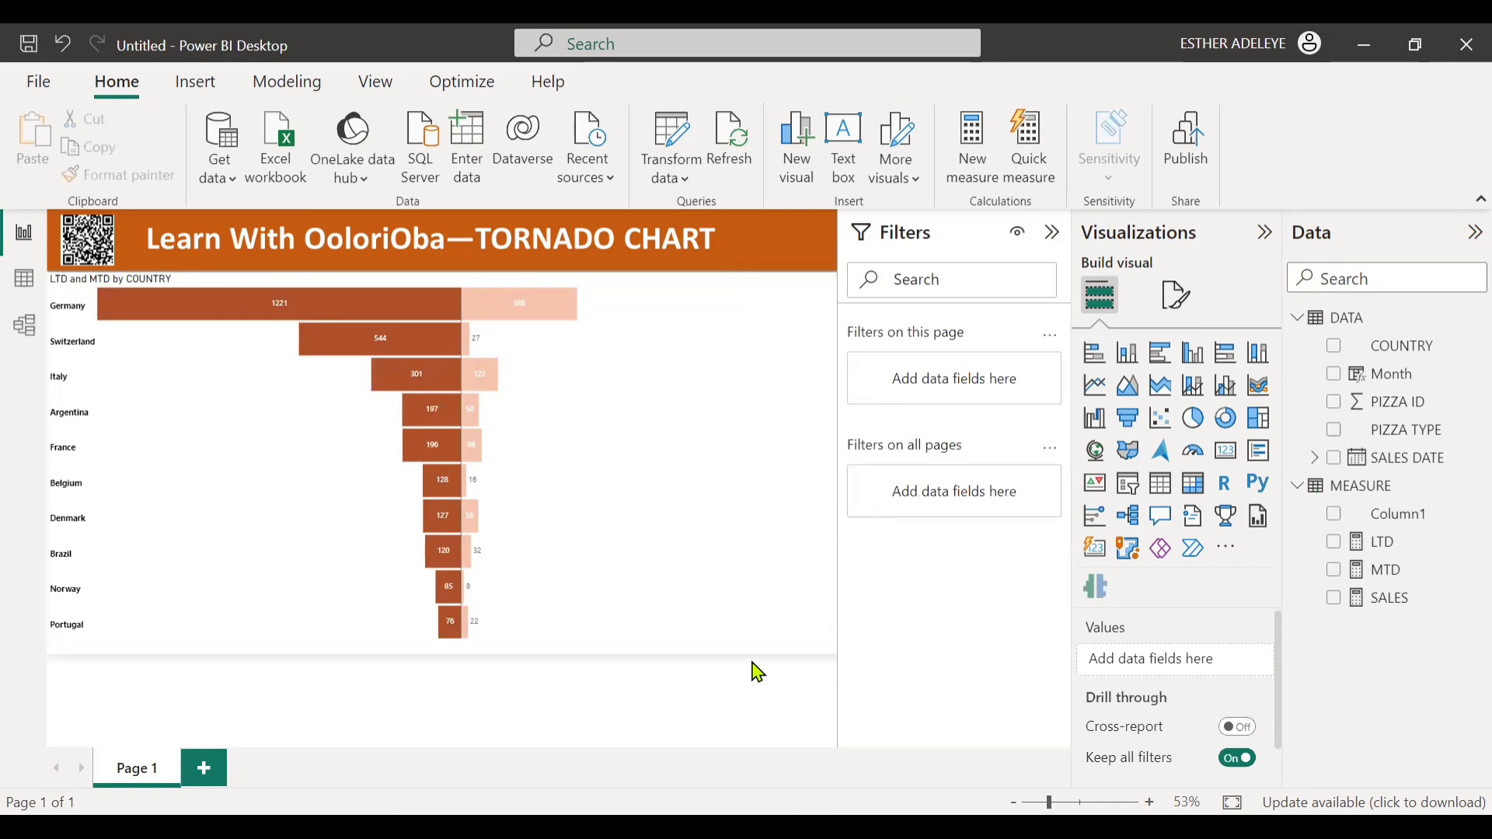
left_click(63, 43)
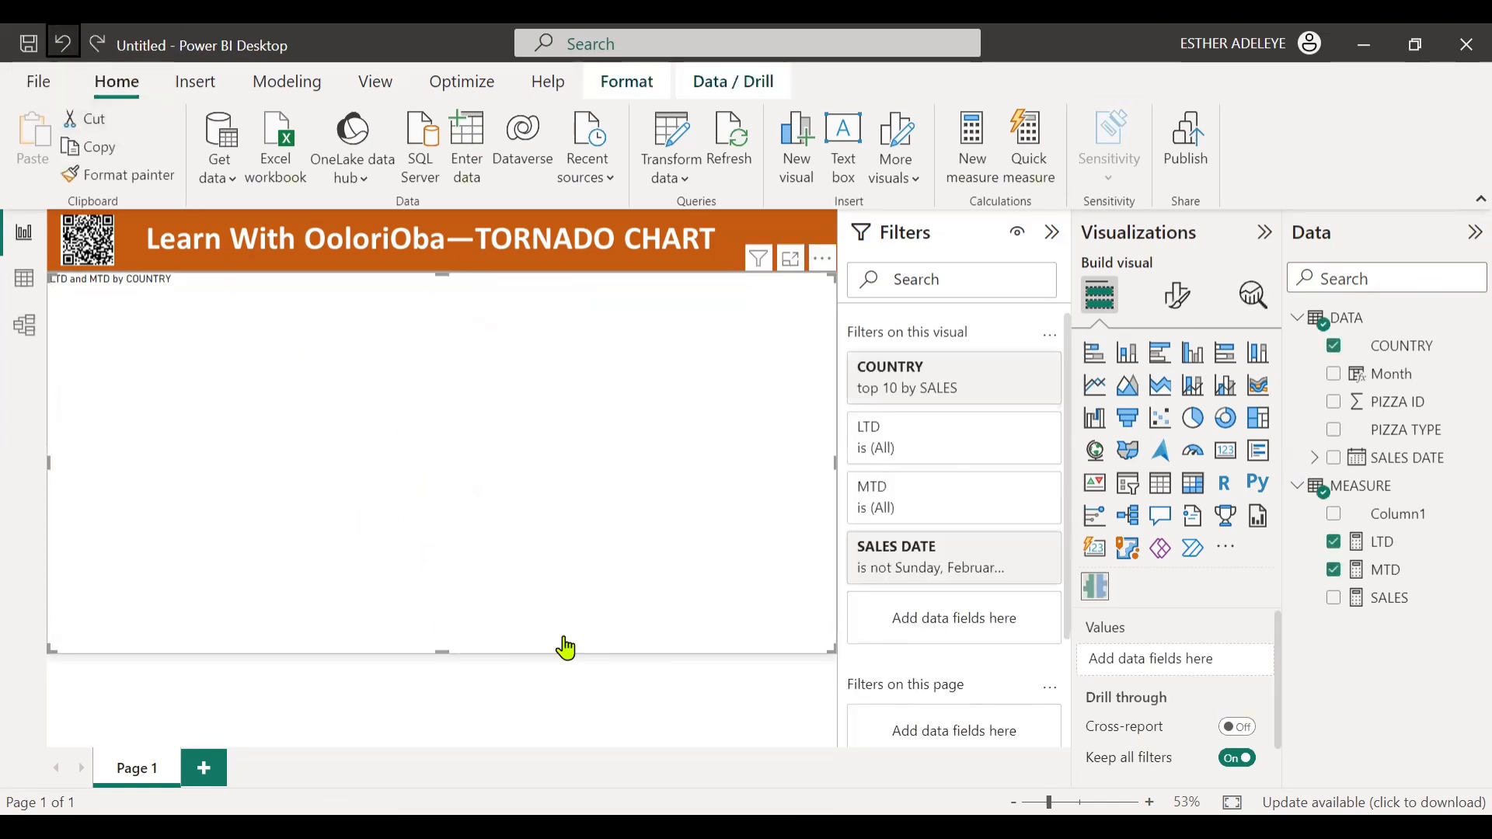
left_click(575, 713)
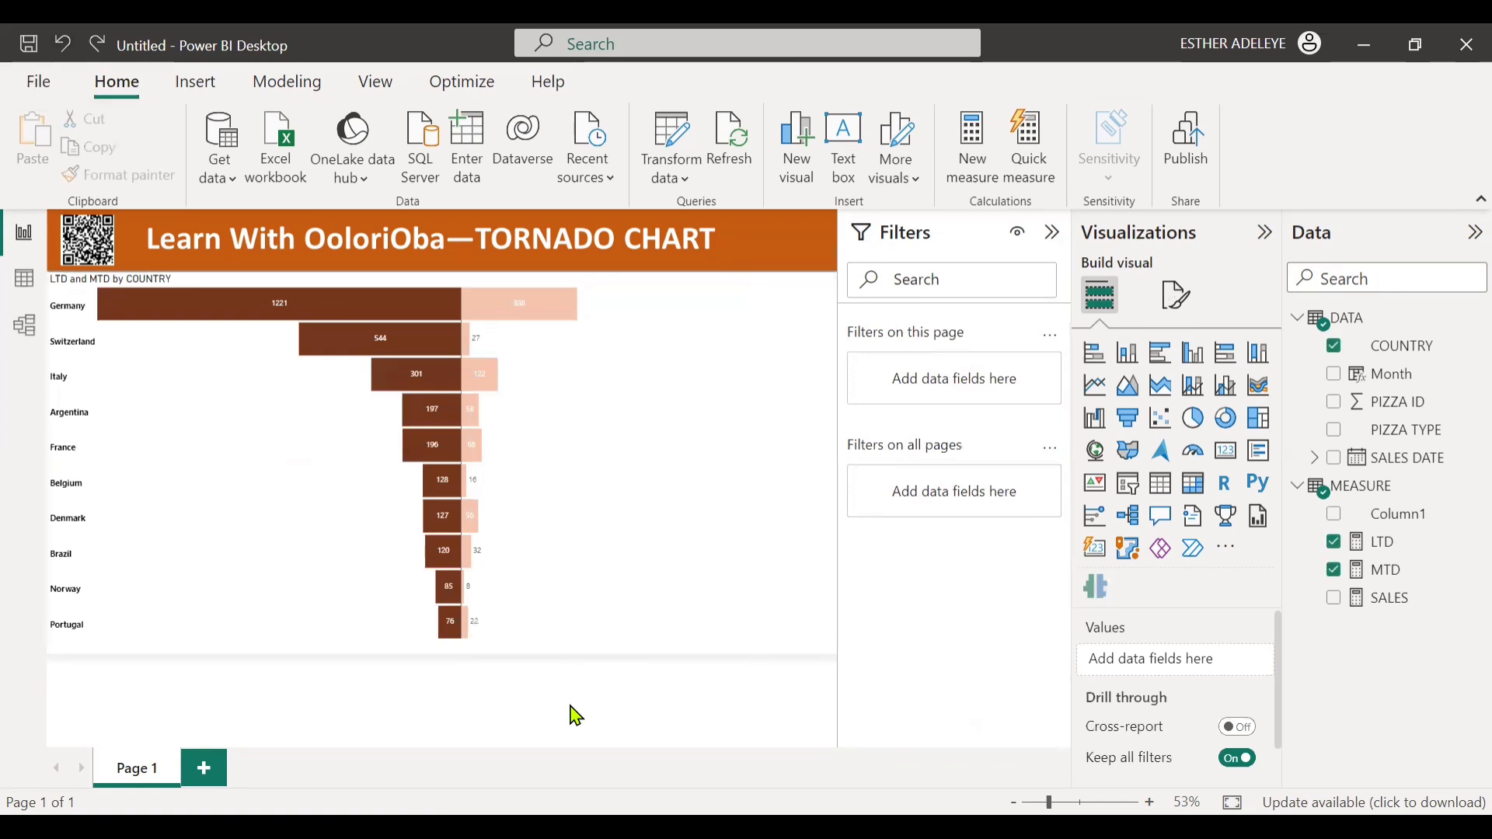
Set the font size of the tornado chart's data labels to 10.
left_click(540, 494)
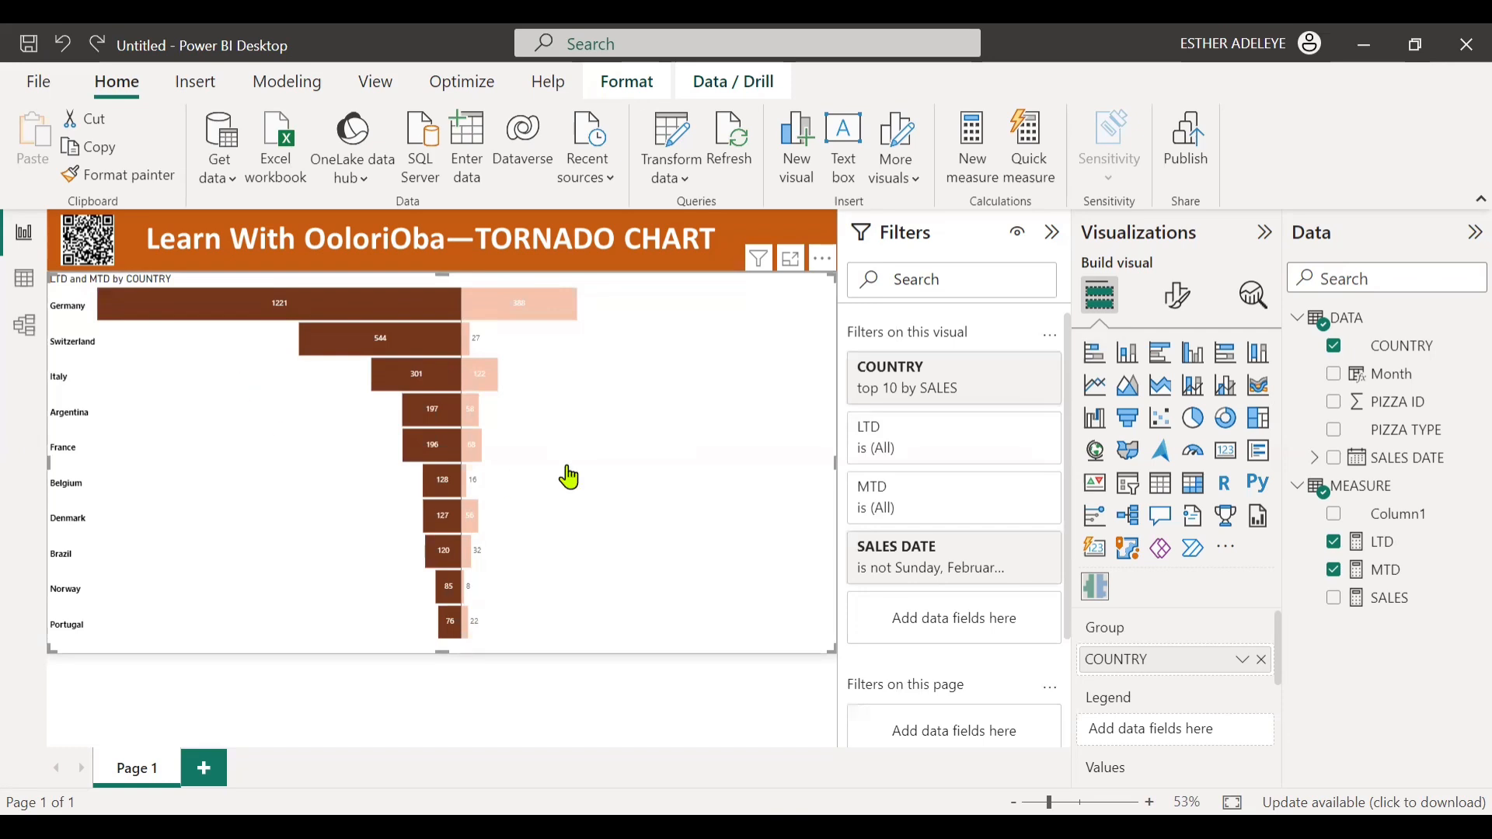
left_click(1179, 295)
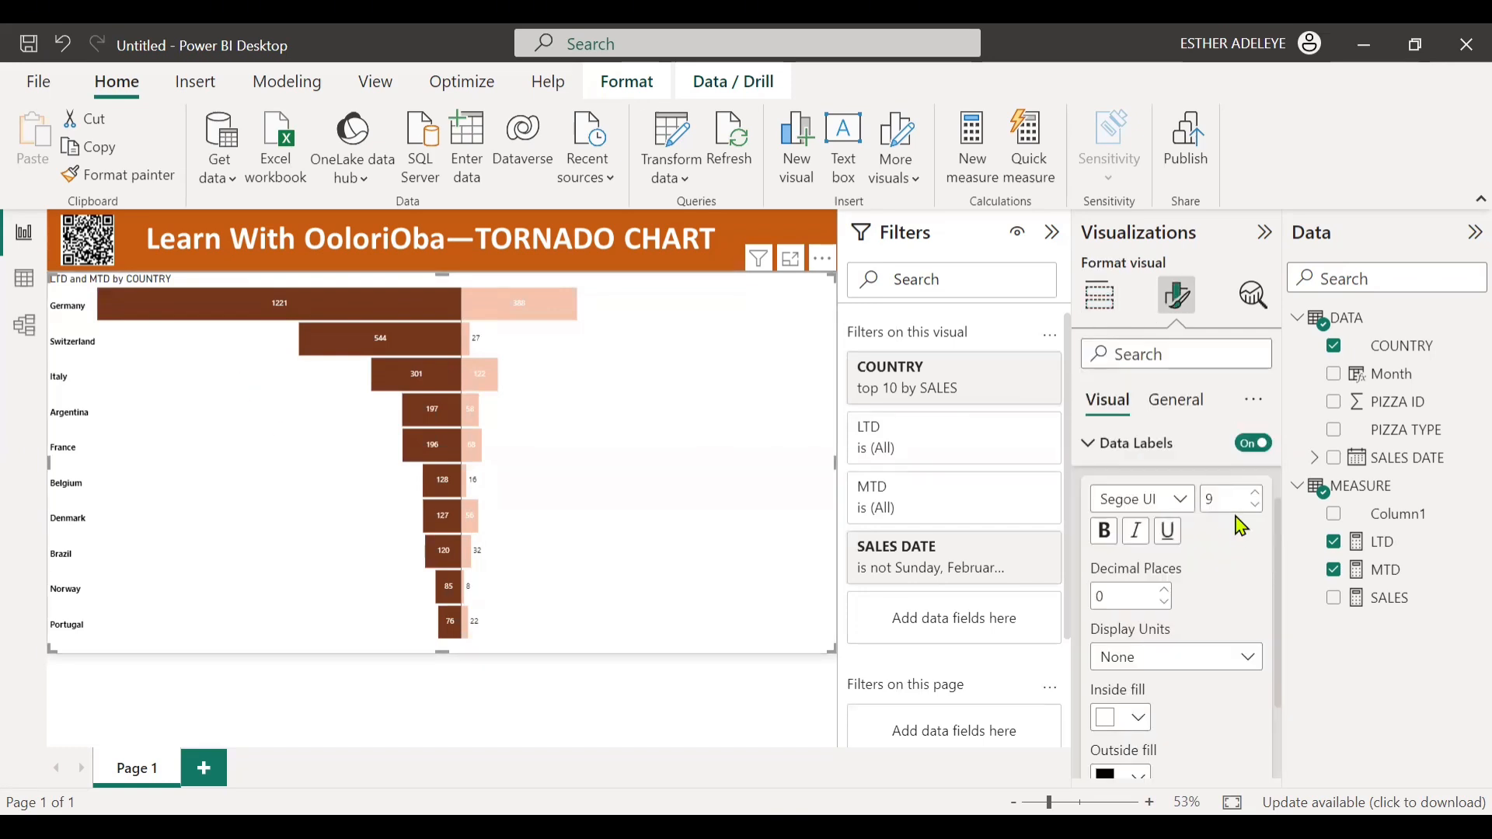
left_click(1257, 493)
left_click(1094, 445)
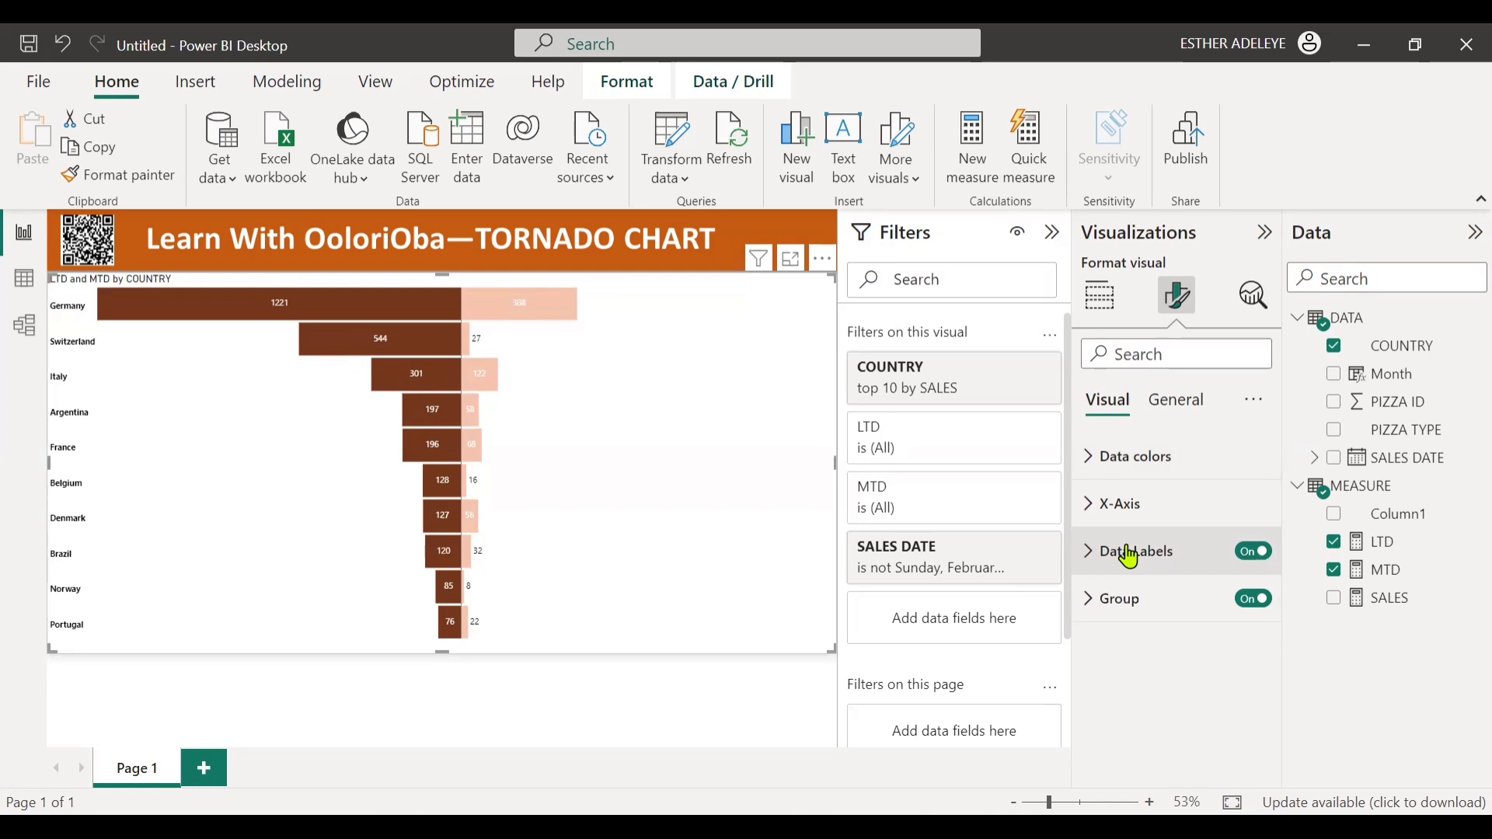
left_click(1105, 297)
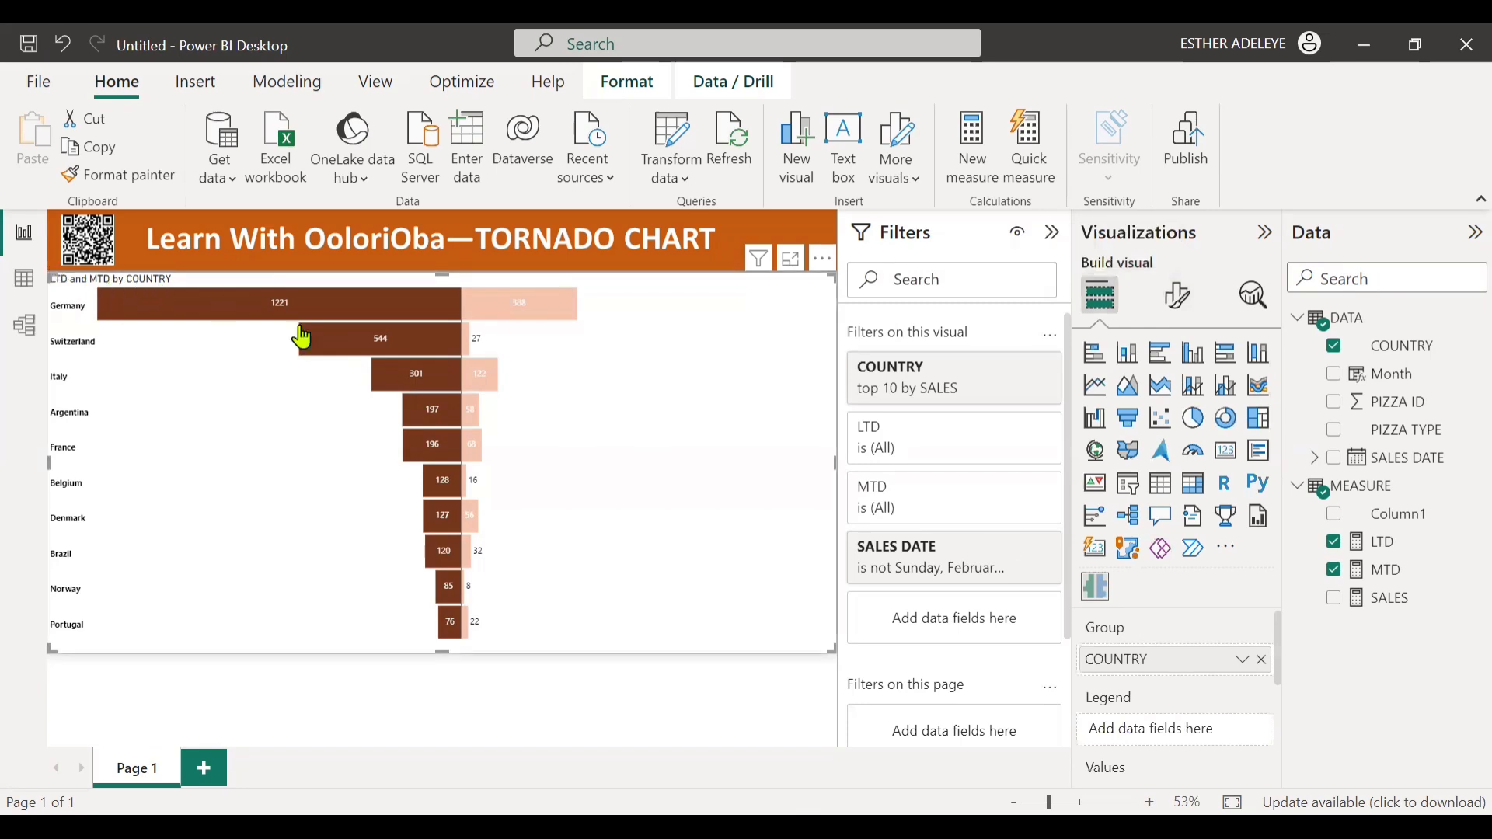
mouse_move(662, 460)
scroll(1159, 657, "down", 3)
scroll(1157, 659, "up", 3)
Review the tornado chart's Group and Data Labels formatting options, including font, position, display units and fill colors.
left_click(1178, 300)
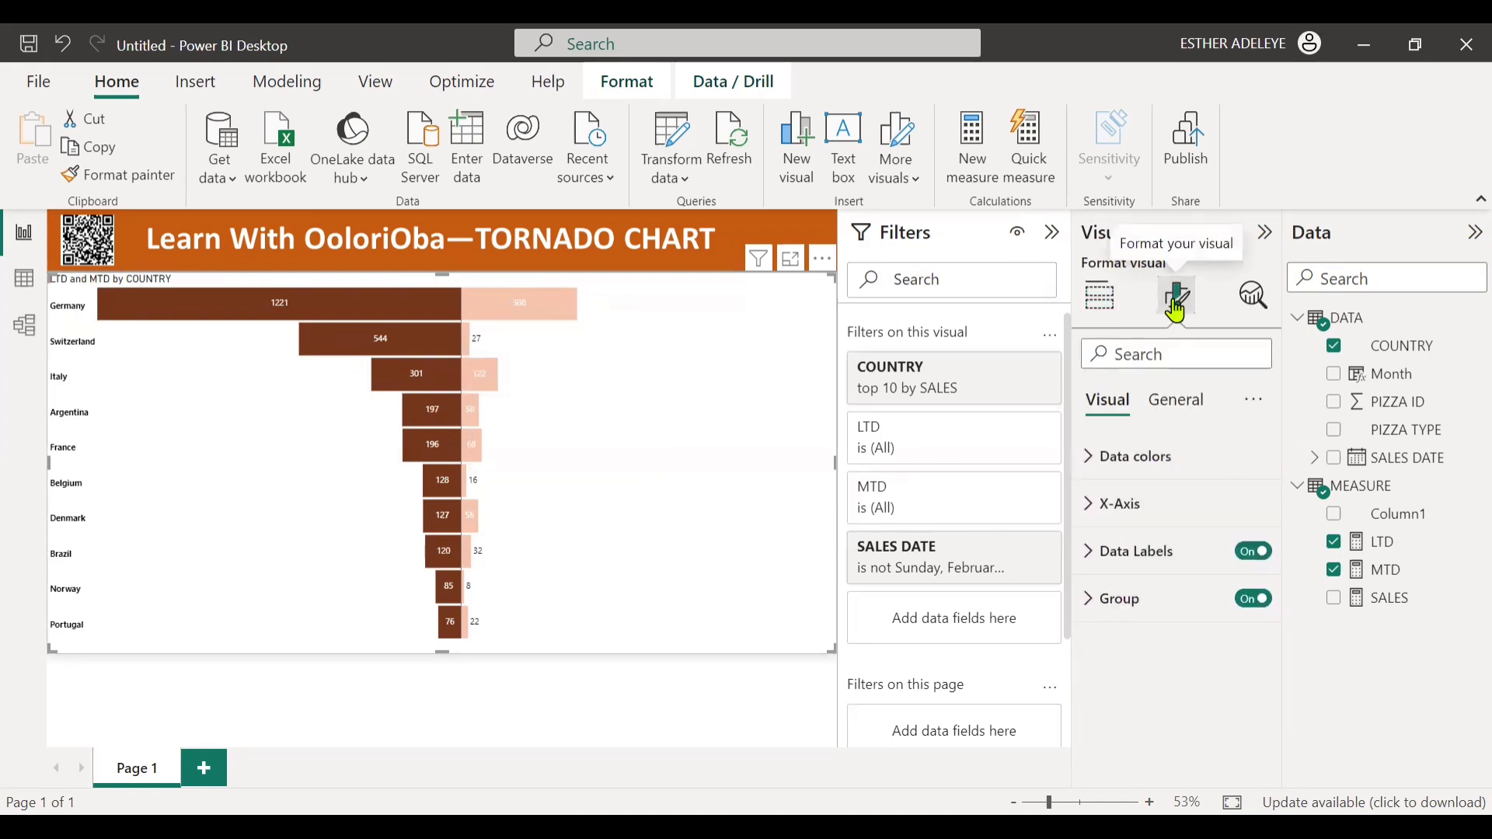
left_click(1126, 602)
scroll(1154, 673, "down", 1)
scroll(1155, 673, "down", 1)
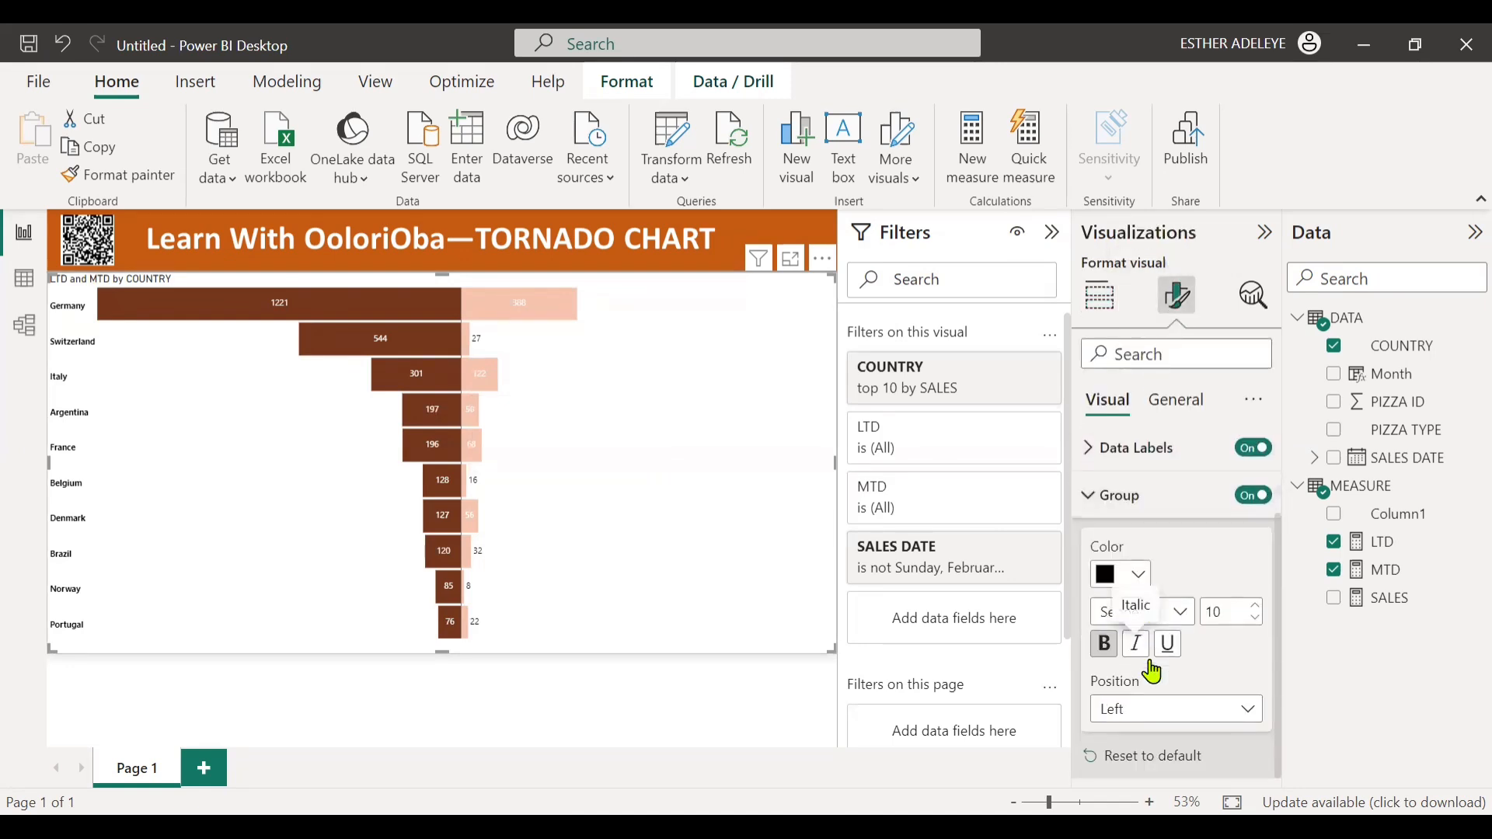
scroll(1133, 663, "up", 2)
left_click(1092, 595)
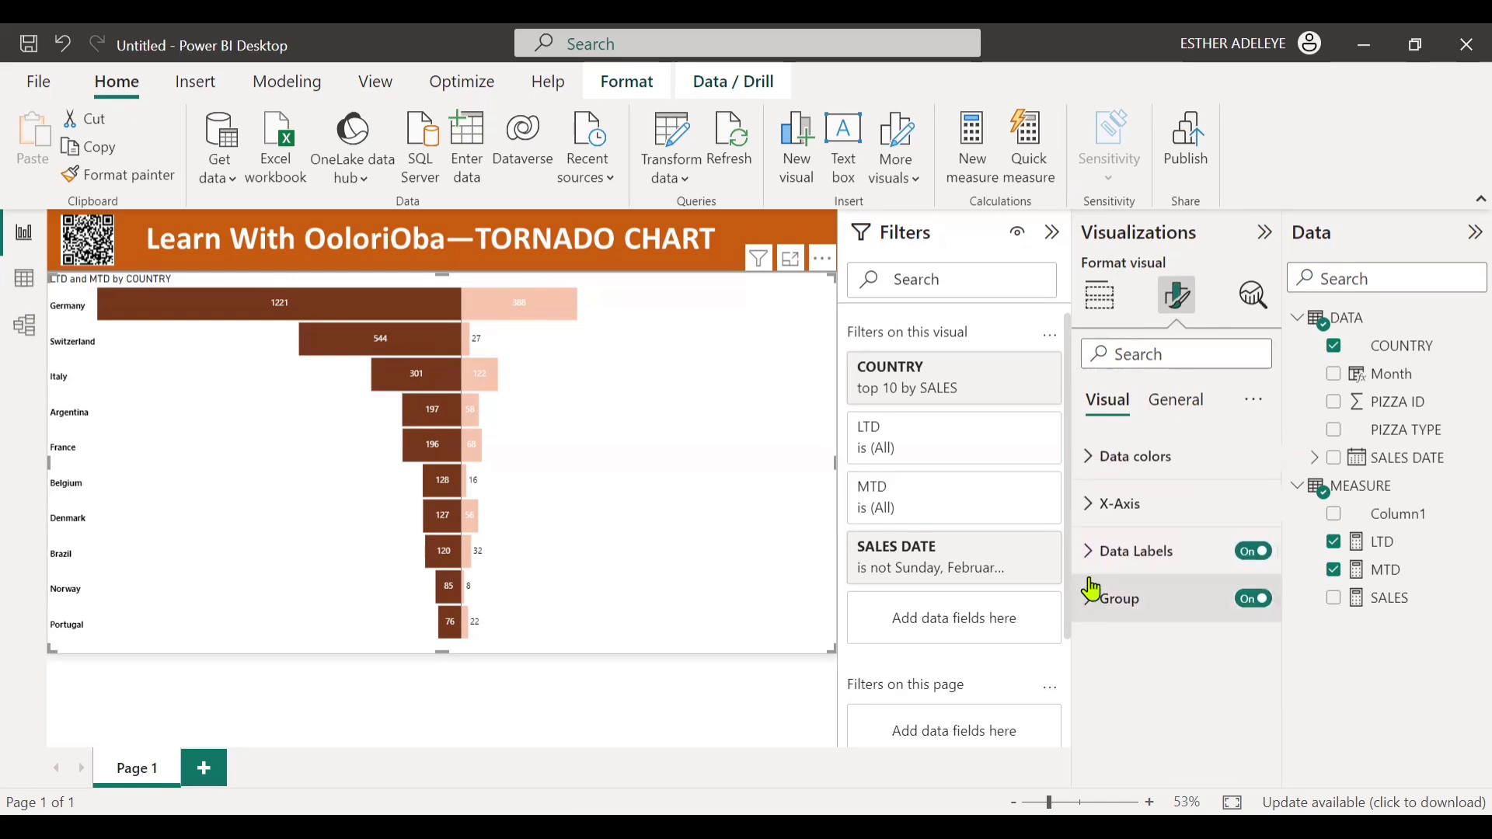
left_click(1105, 567)
scroll(1152, 597, "down", 3)
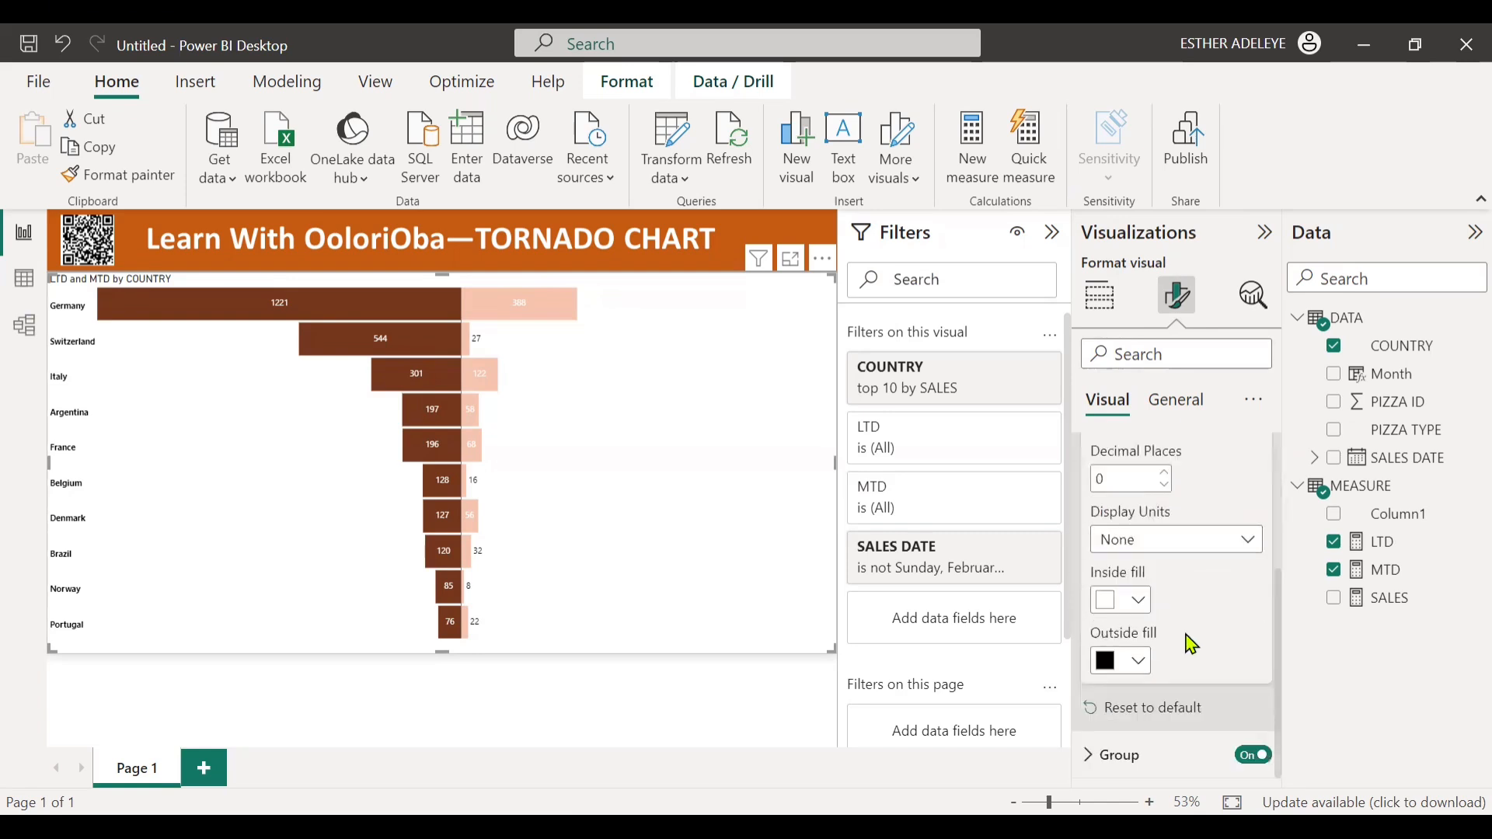
scroll(1190, 642, "up", 3)
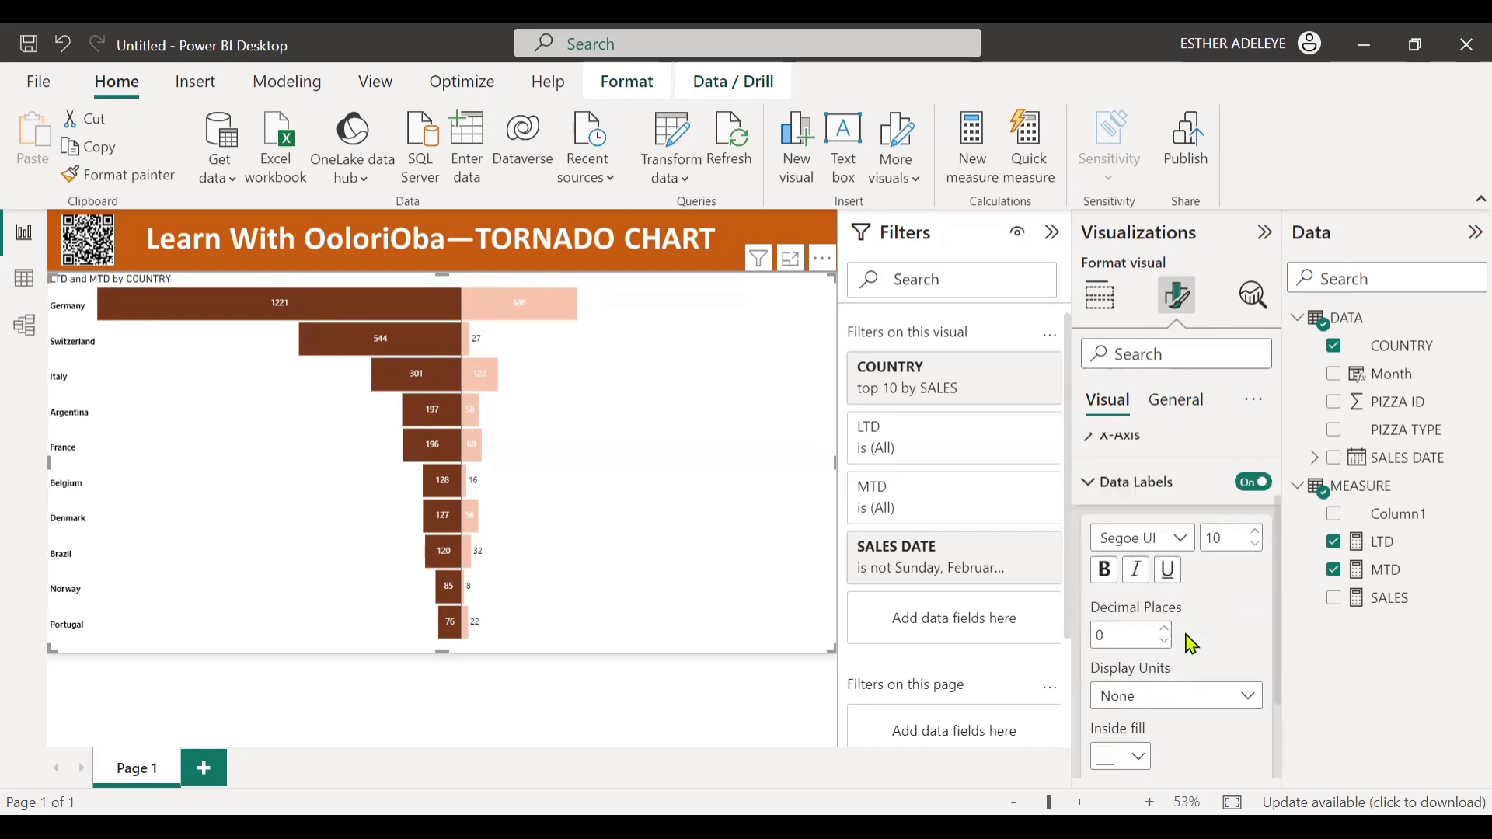
left_click(1091, 506)
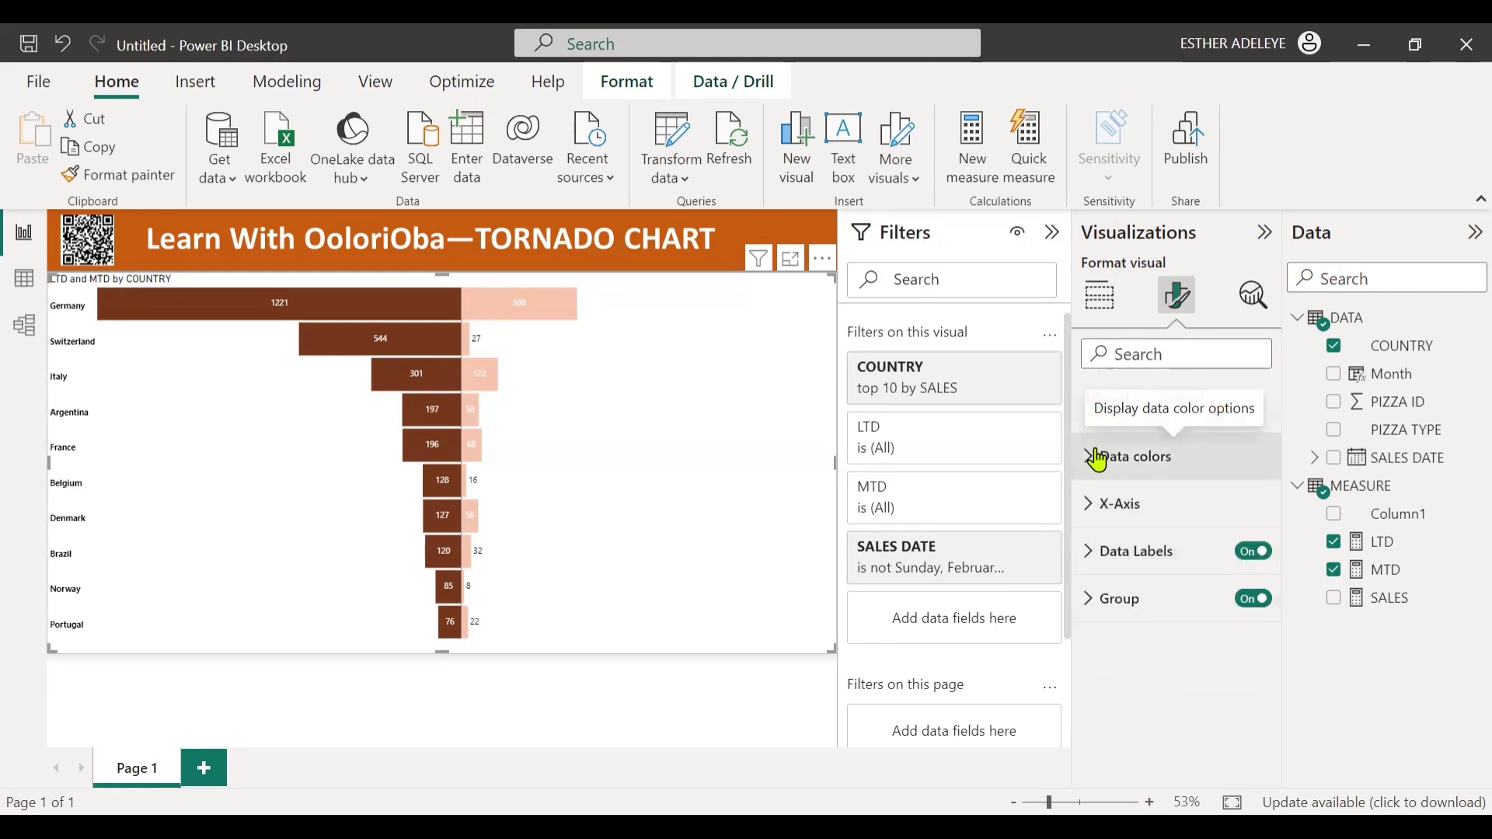
left_click(1102, 295)
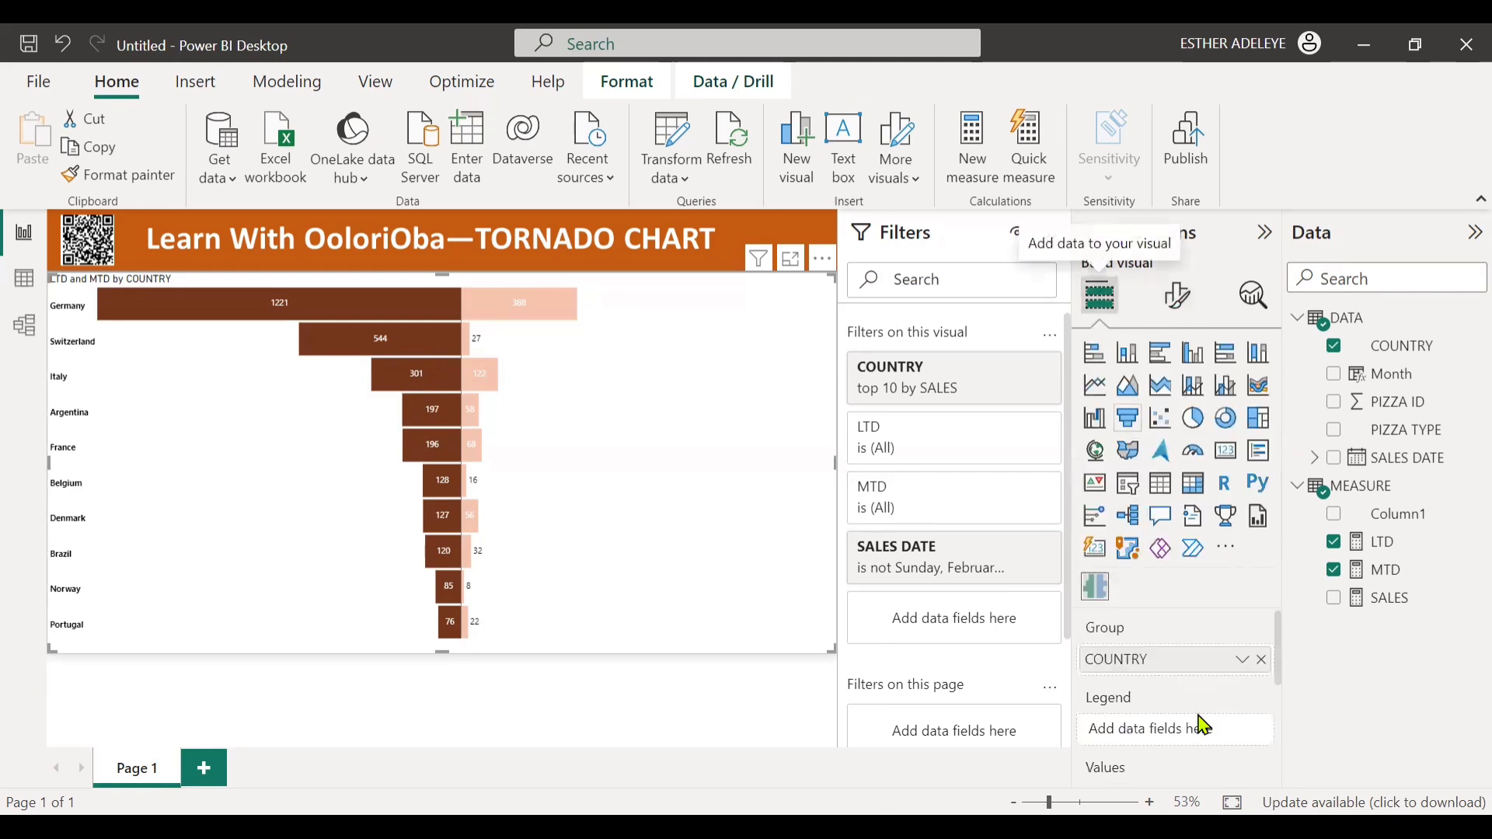
scroll(1205, 727, "down", 1)
left_click(1177, 295)
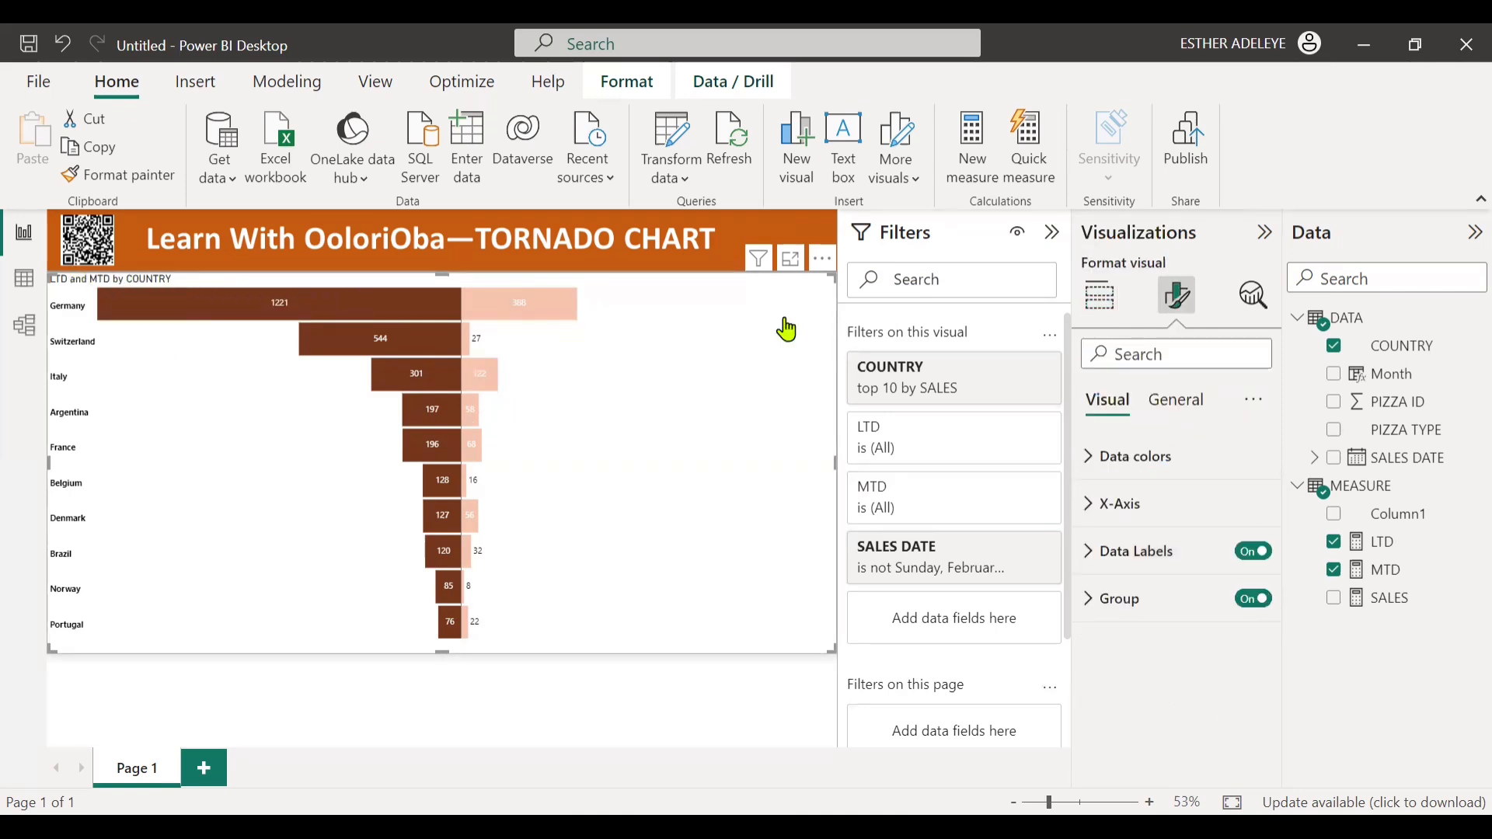
Change the tornado chart's title text to LAST MONTH TILL DATE SALES, keeping the title turned on.
left_click(1166, 408)
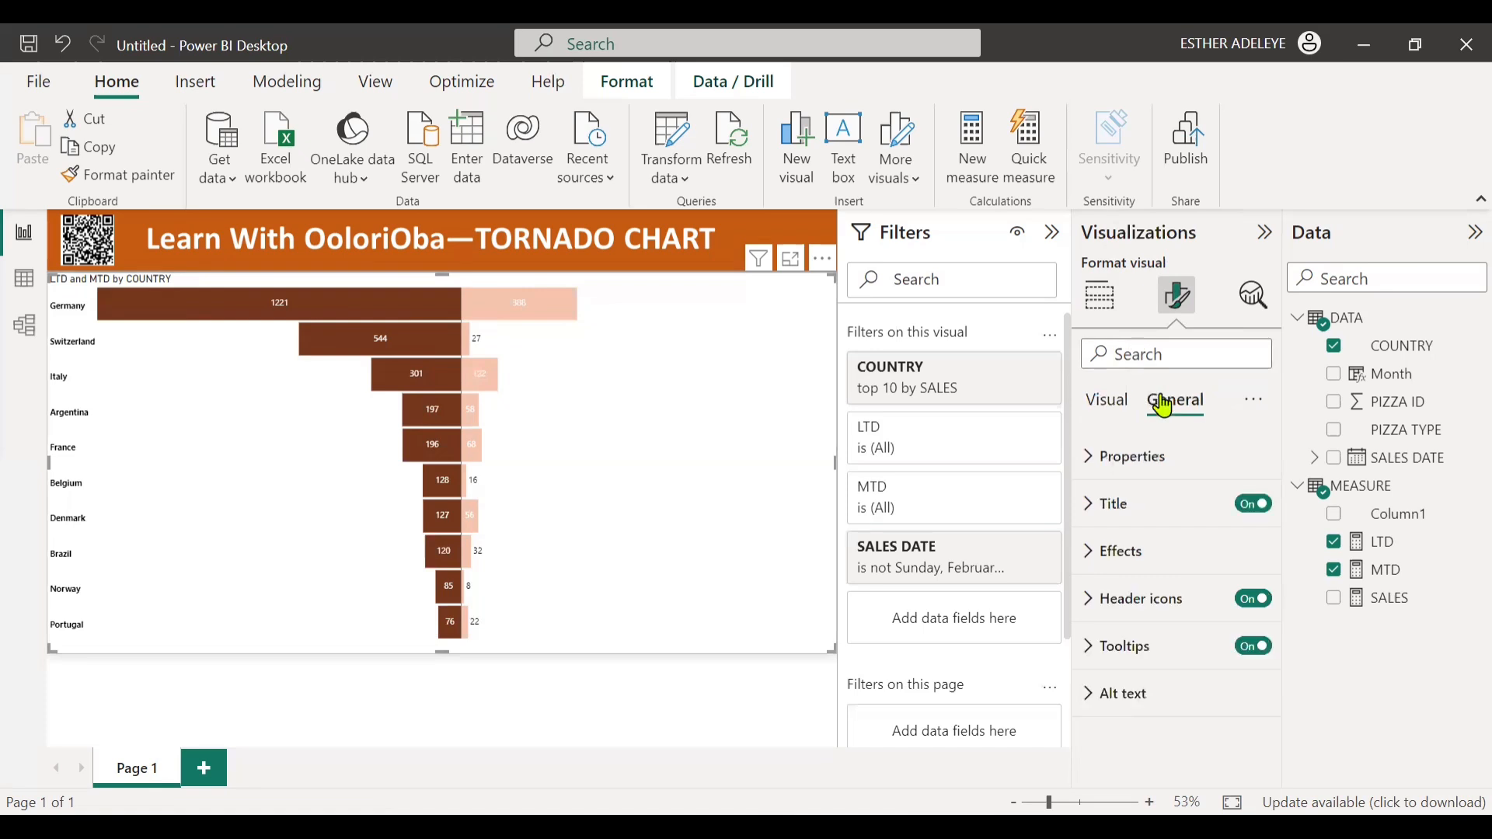
left_click(1244, 509)
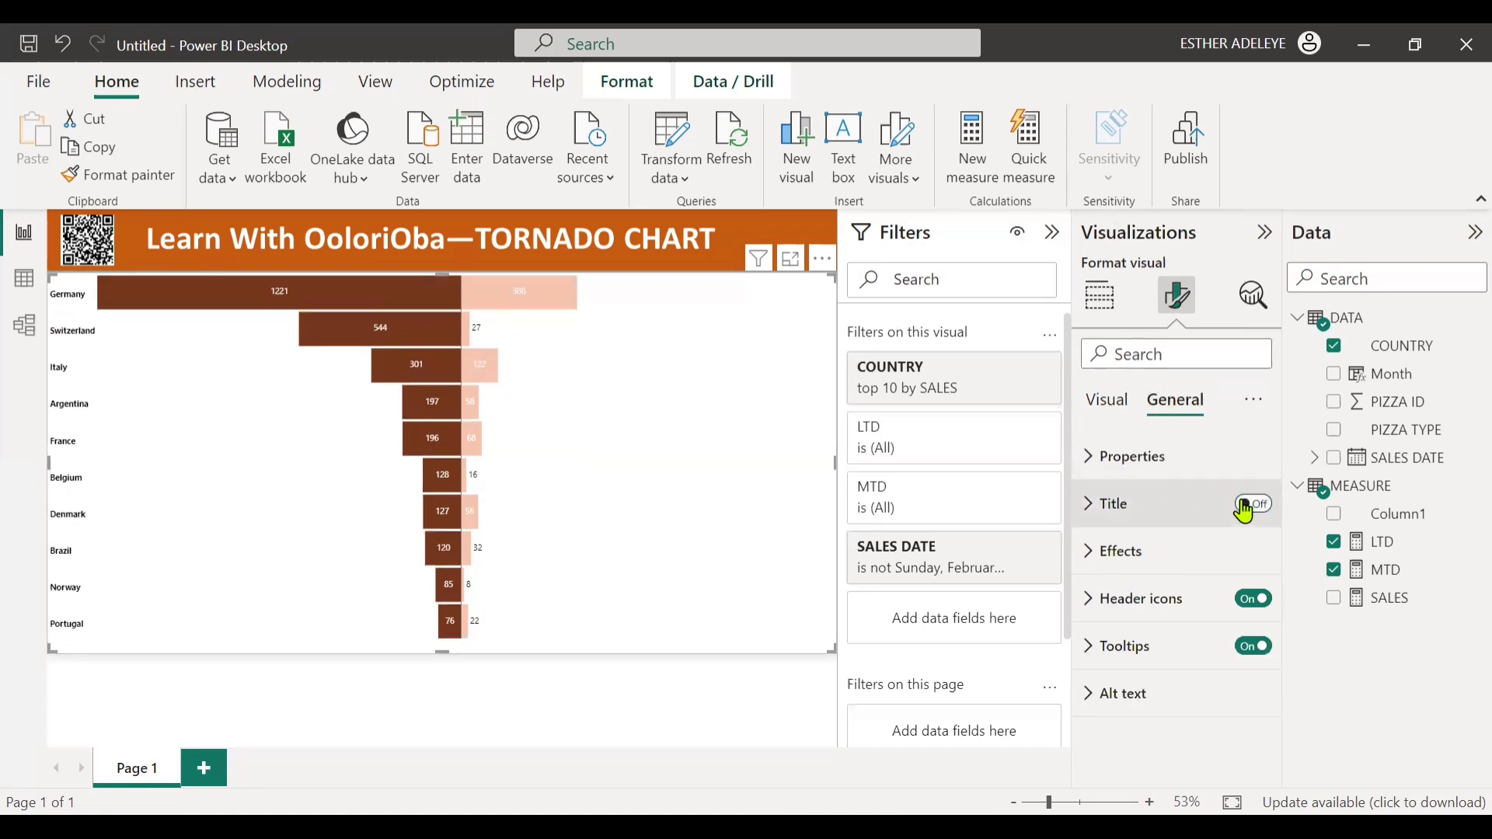
left_click(1243, 507)
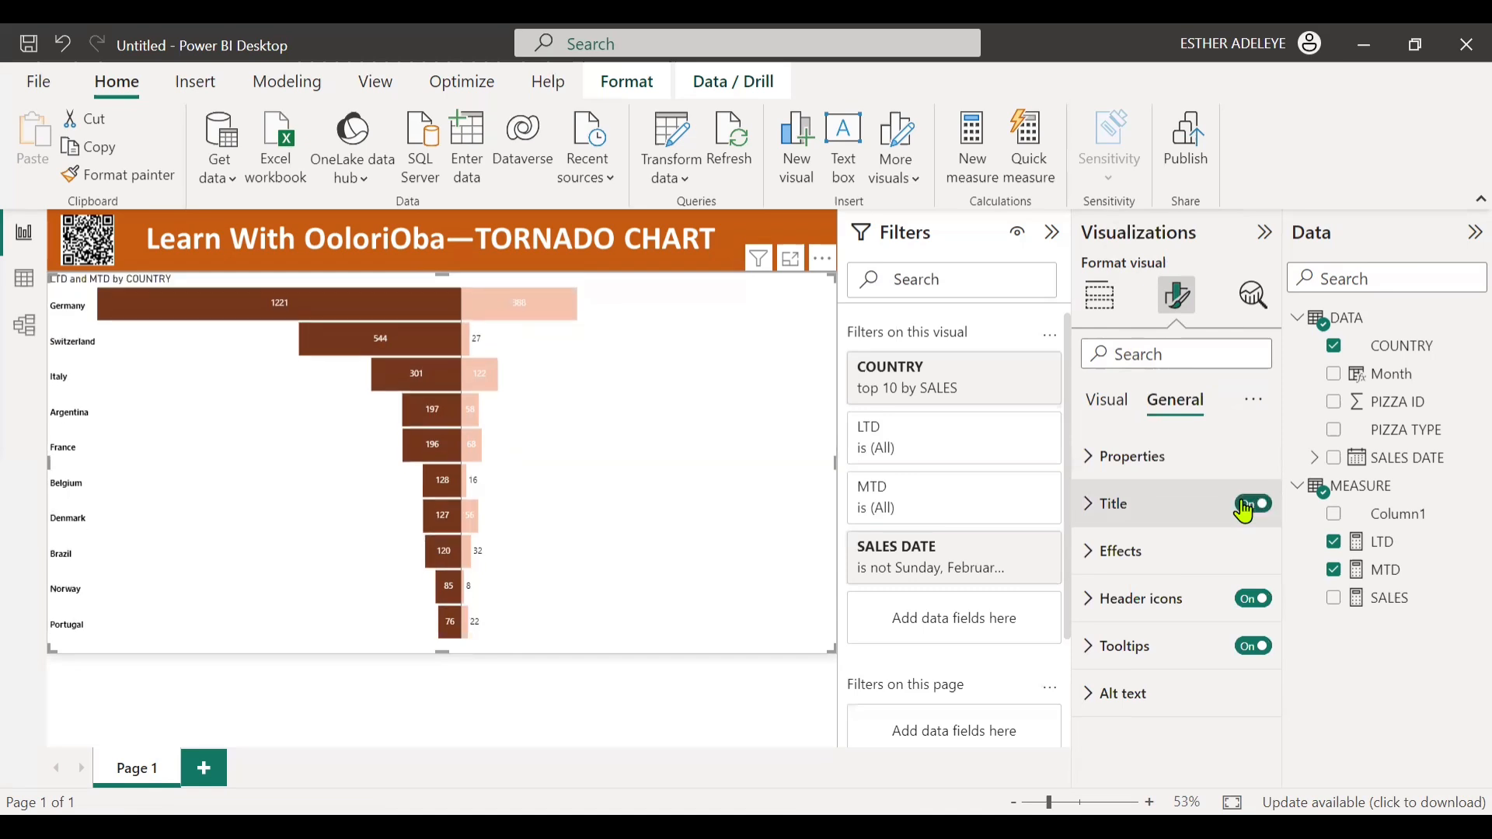
left_click(1137, 511)
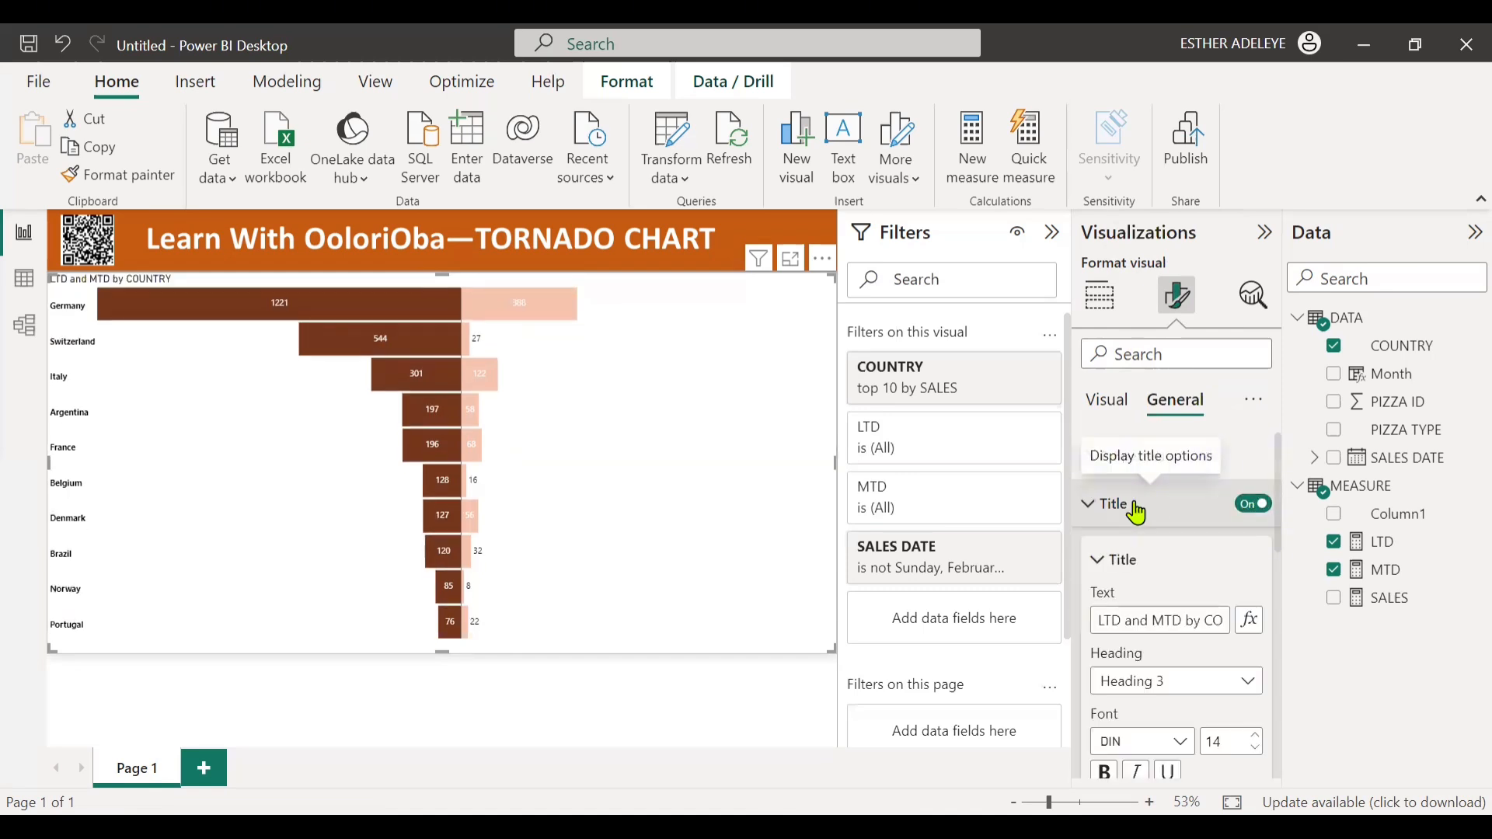
left_click(1164, 618)
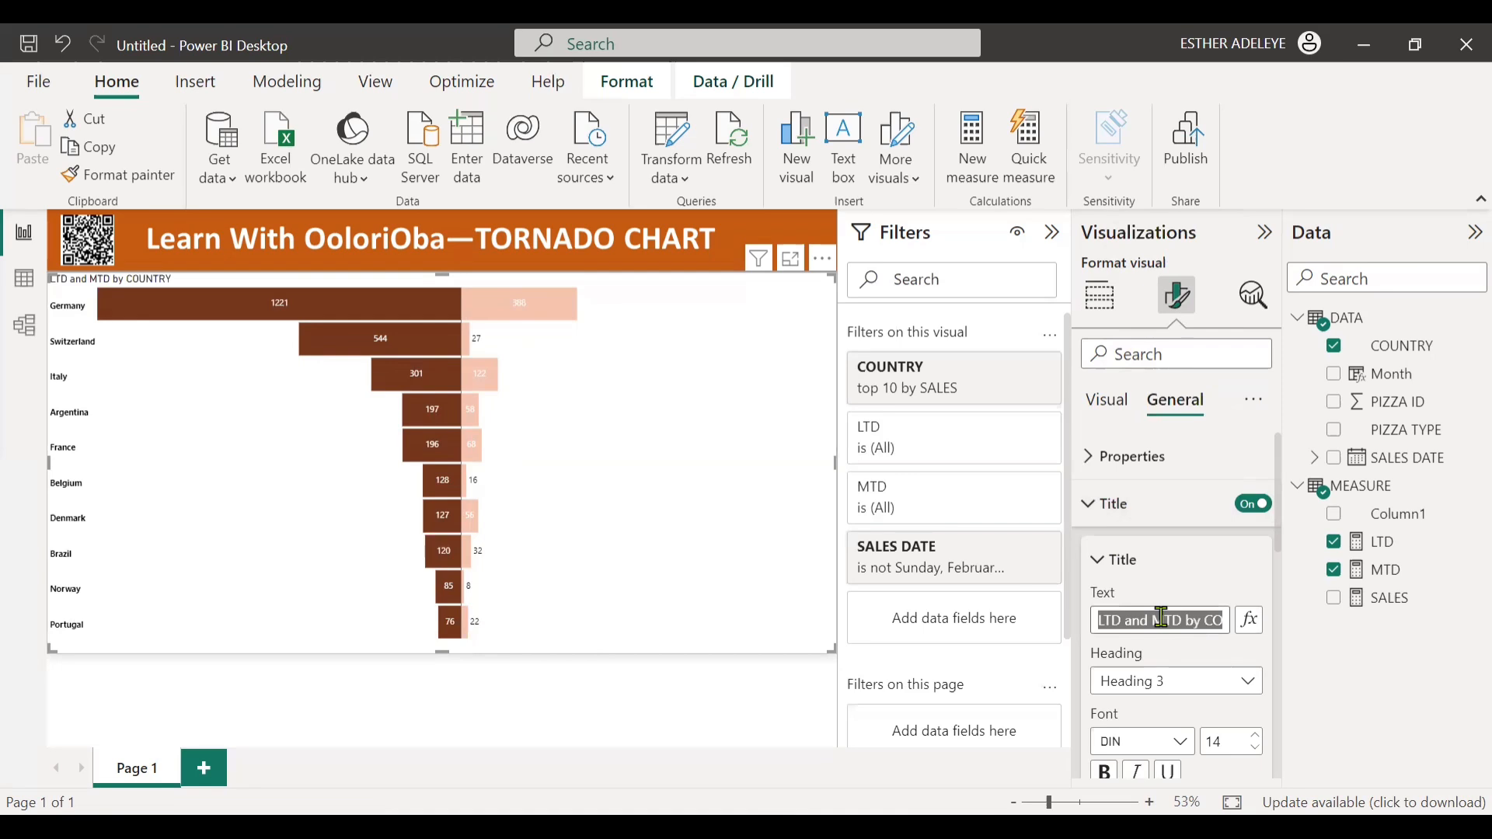
type("LAST MONTH TILL DATE SALES")
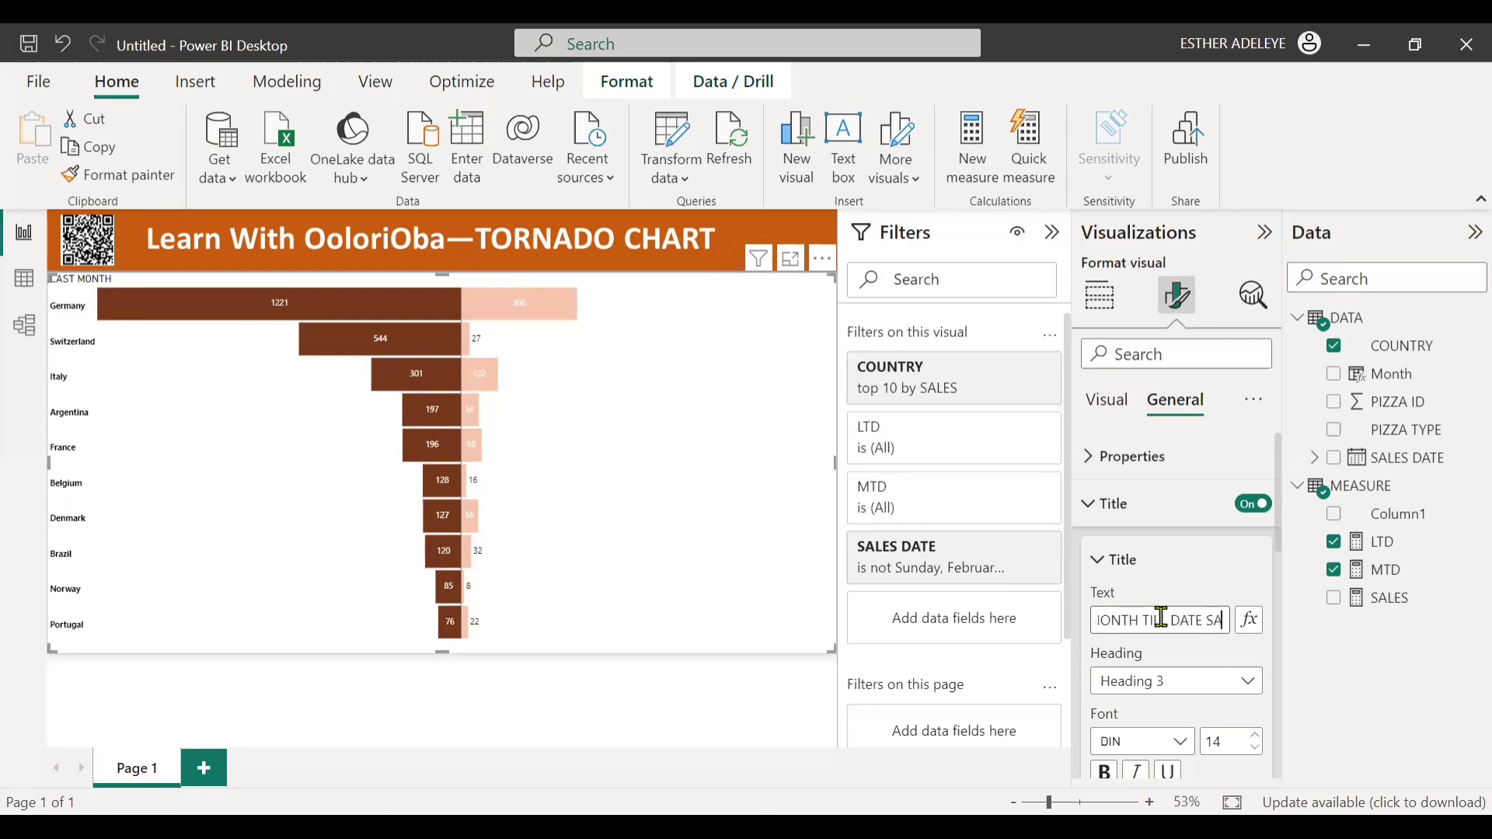
Center the tornado chart's title horizontally.
scroll(1163, 618, "down", 3)
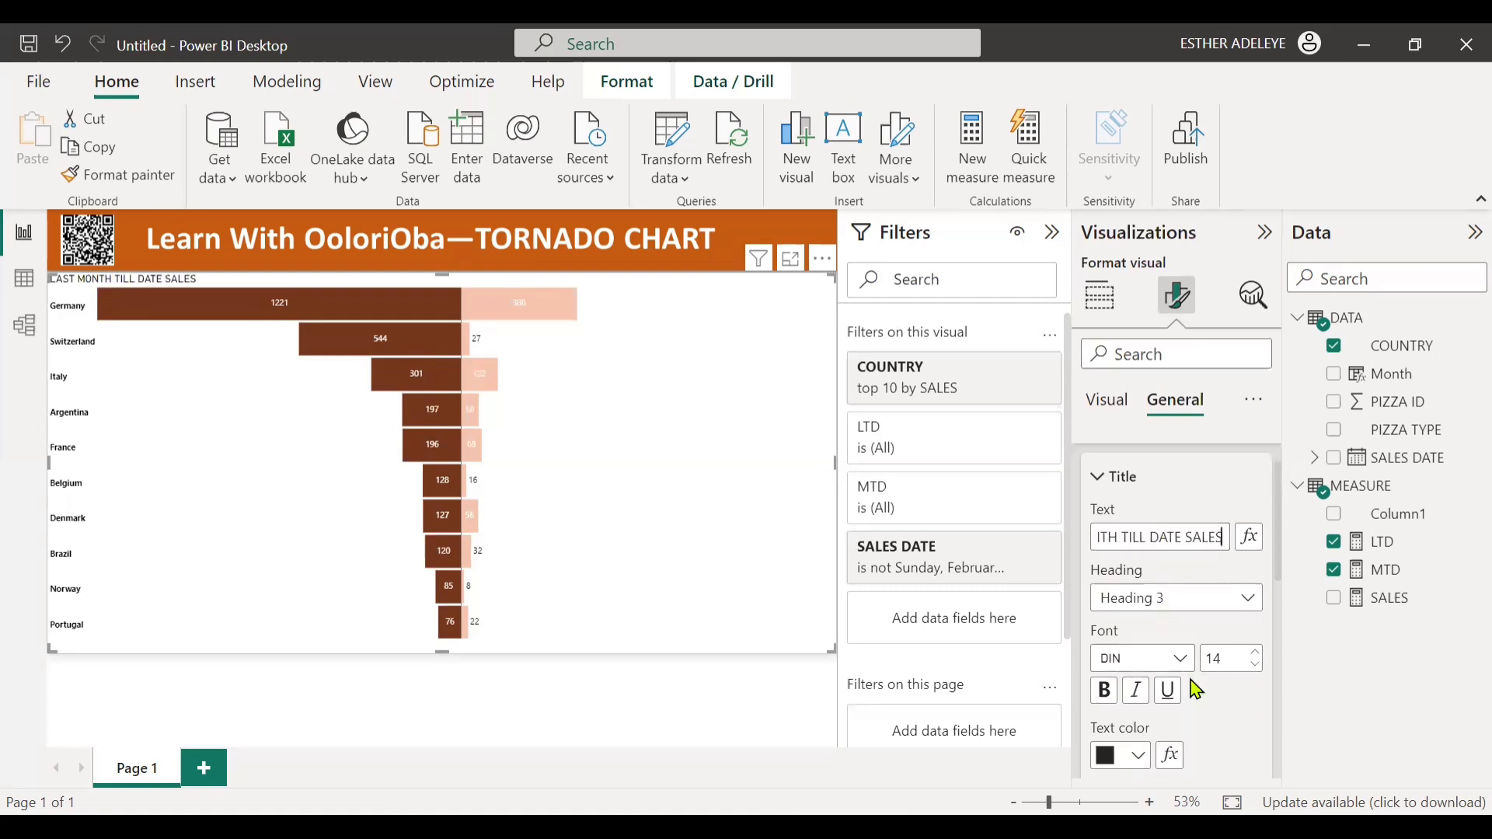
scroll(1173, 714, "down", 1)
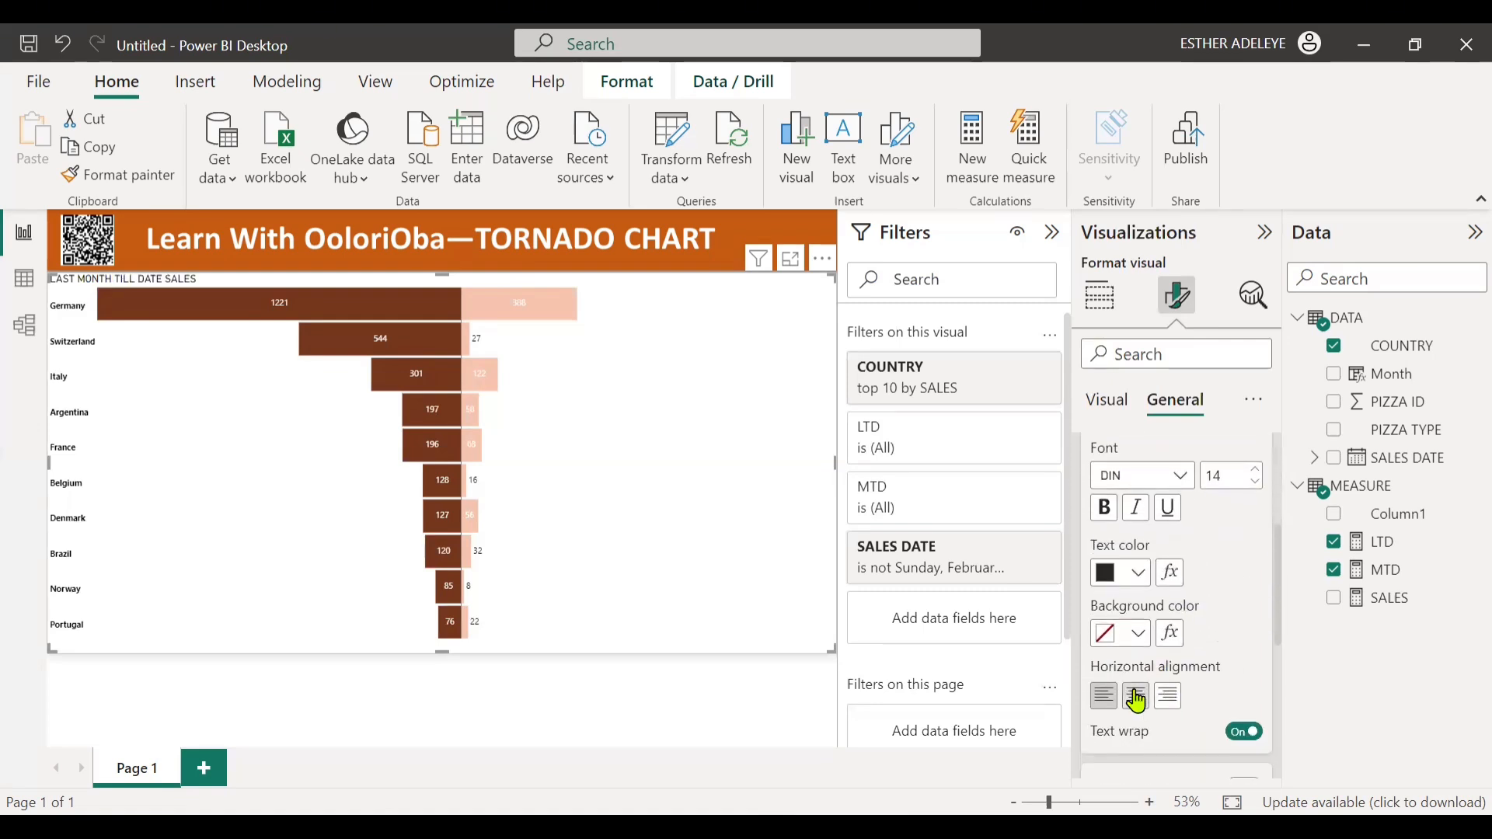
left_click(1136, 697)
scroll(1185, 610, "up", 3)
scroll(1224, 633, "down", 2)
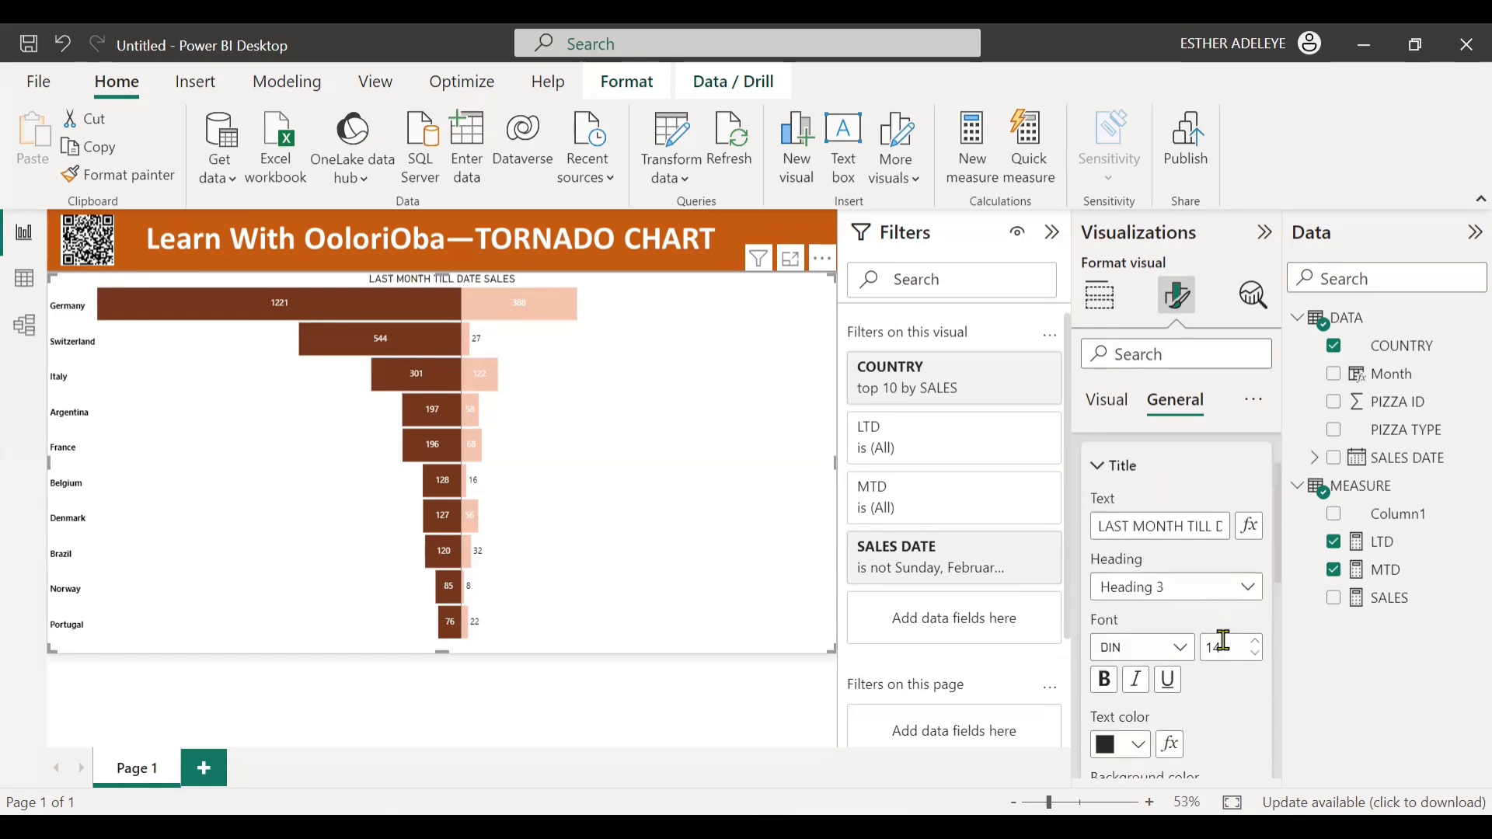
Make the tornado chart's title bold and set its font size to 20.
left_click(1106, 645)
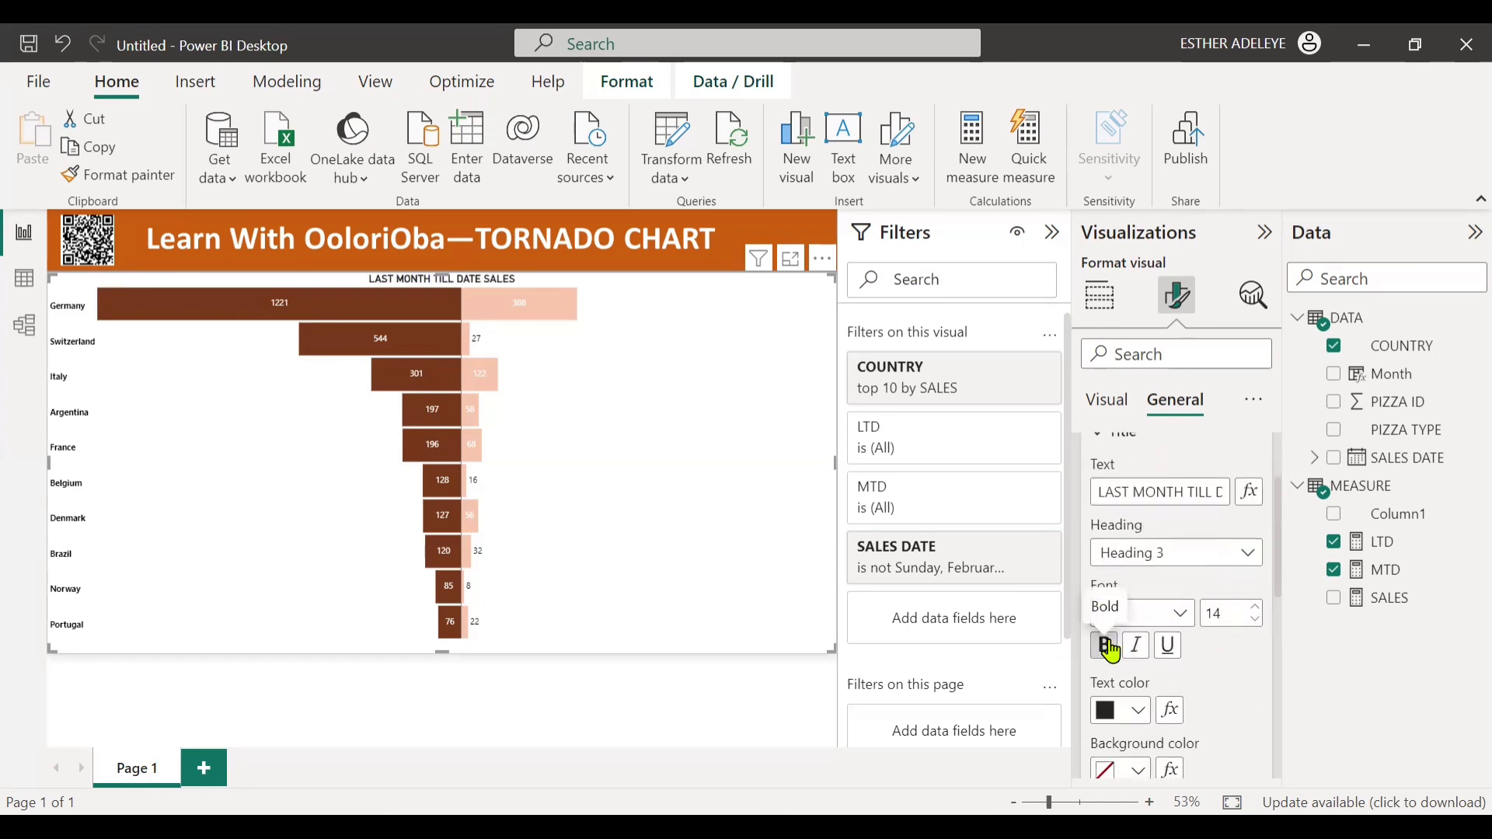
left_click(1260, 611)
left_click(1260, 611)
left_click(1259, 611)
left_click(1260, 611)
left_click(1260, 611)
left_click(1259, 611)
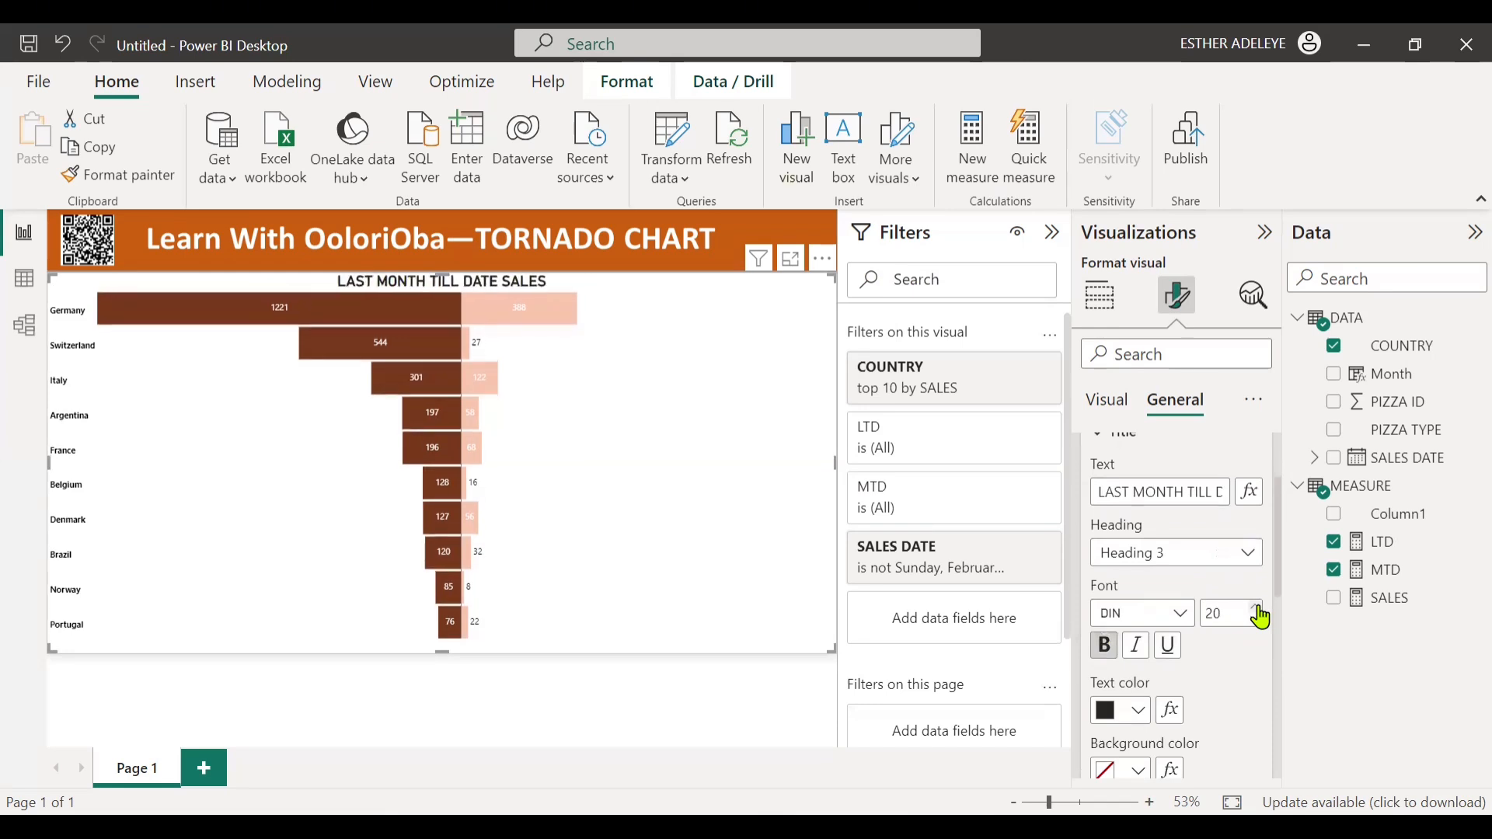
left_click(708, 728)
Turn off the title of the tornado chart.
left_click(746, 594)
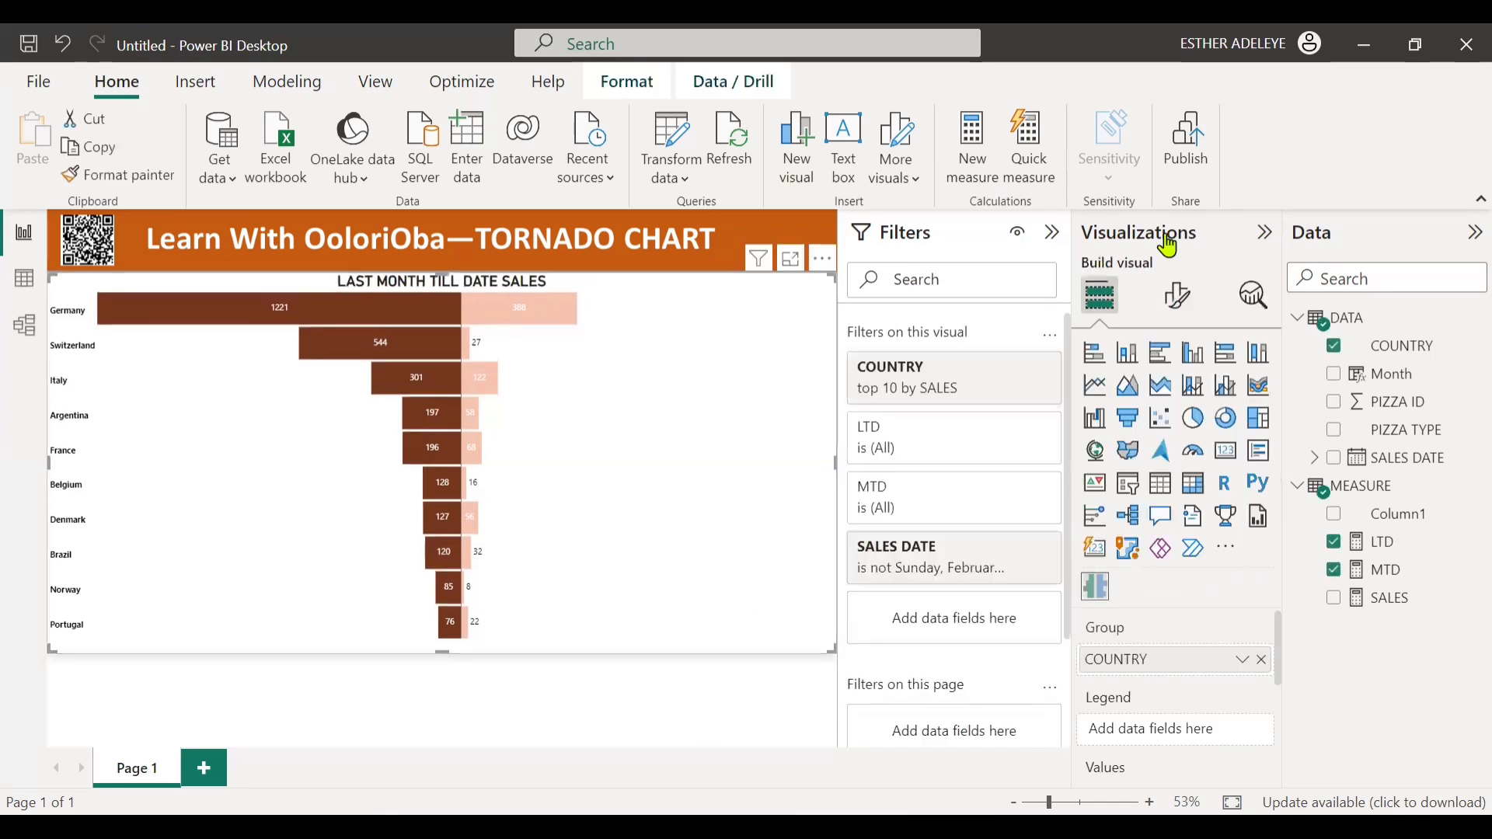
left_click(1178, 296)
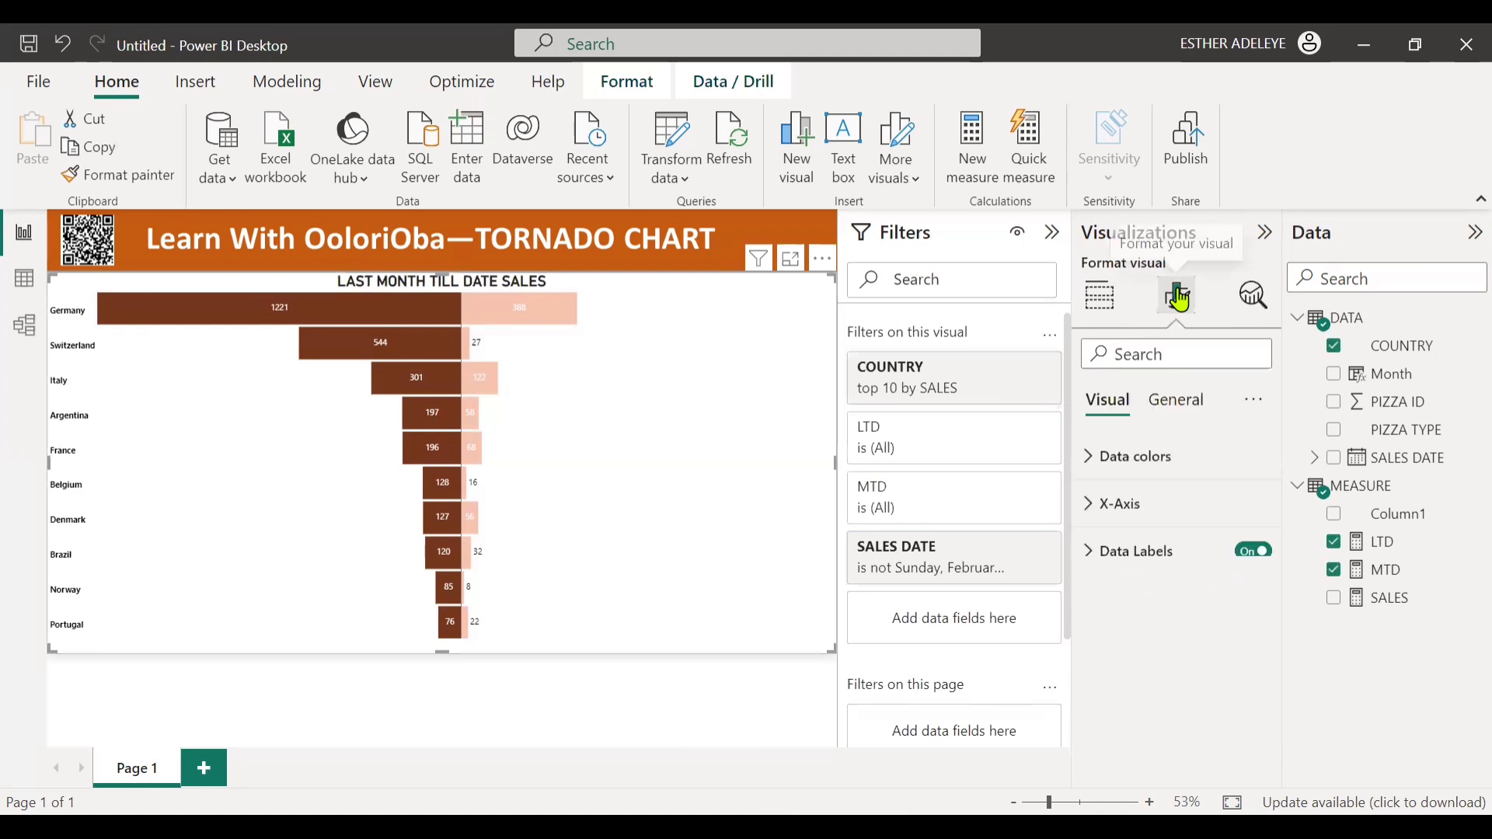
left_click(1175, 411)
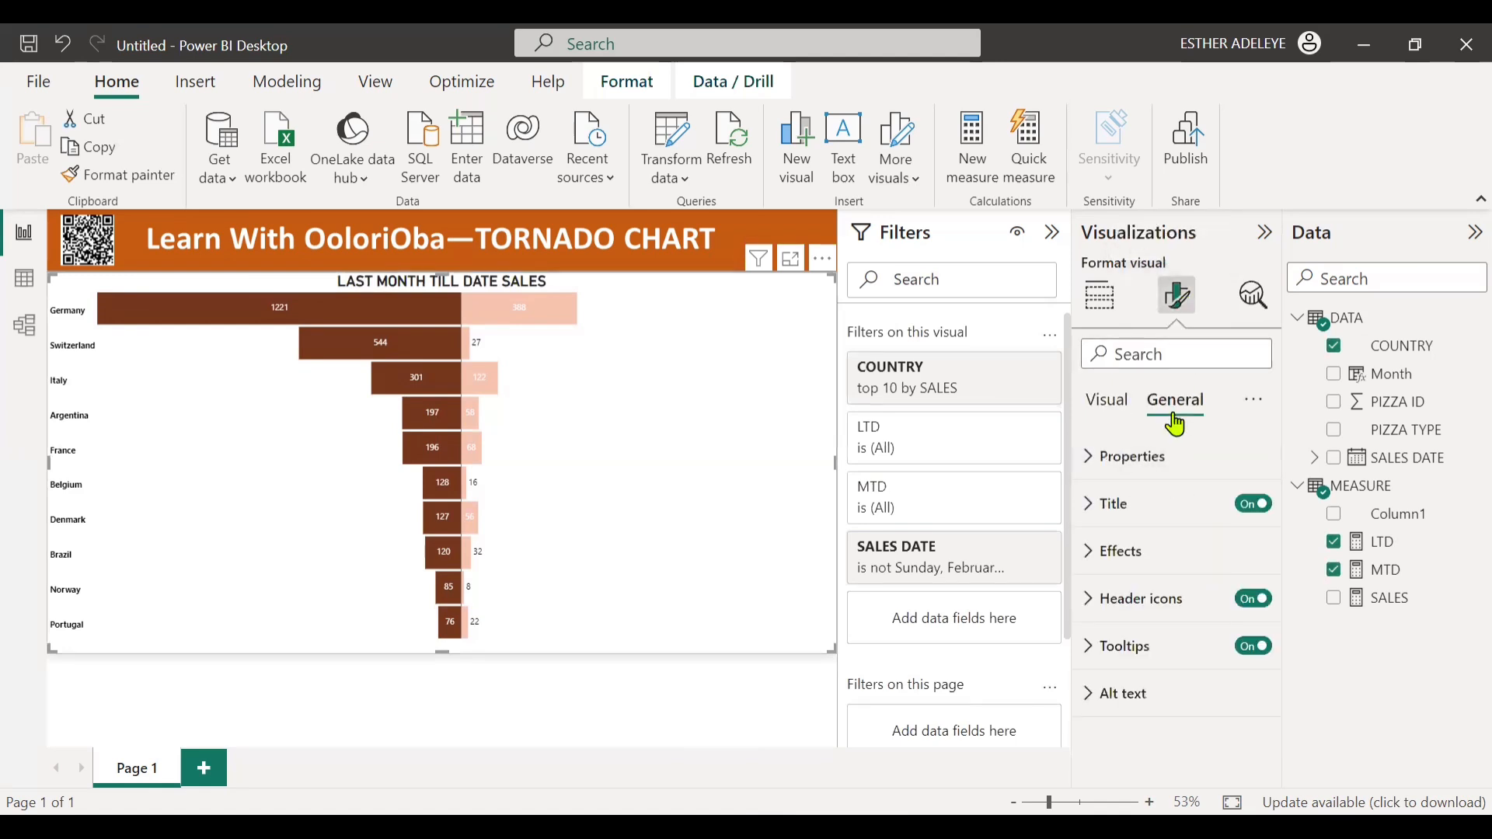
left_click(1253, 505)
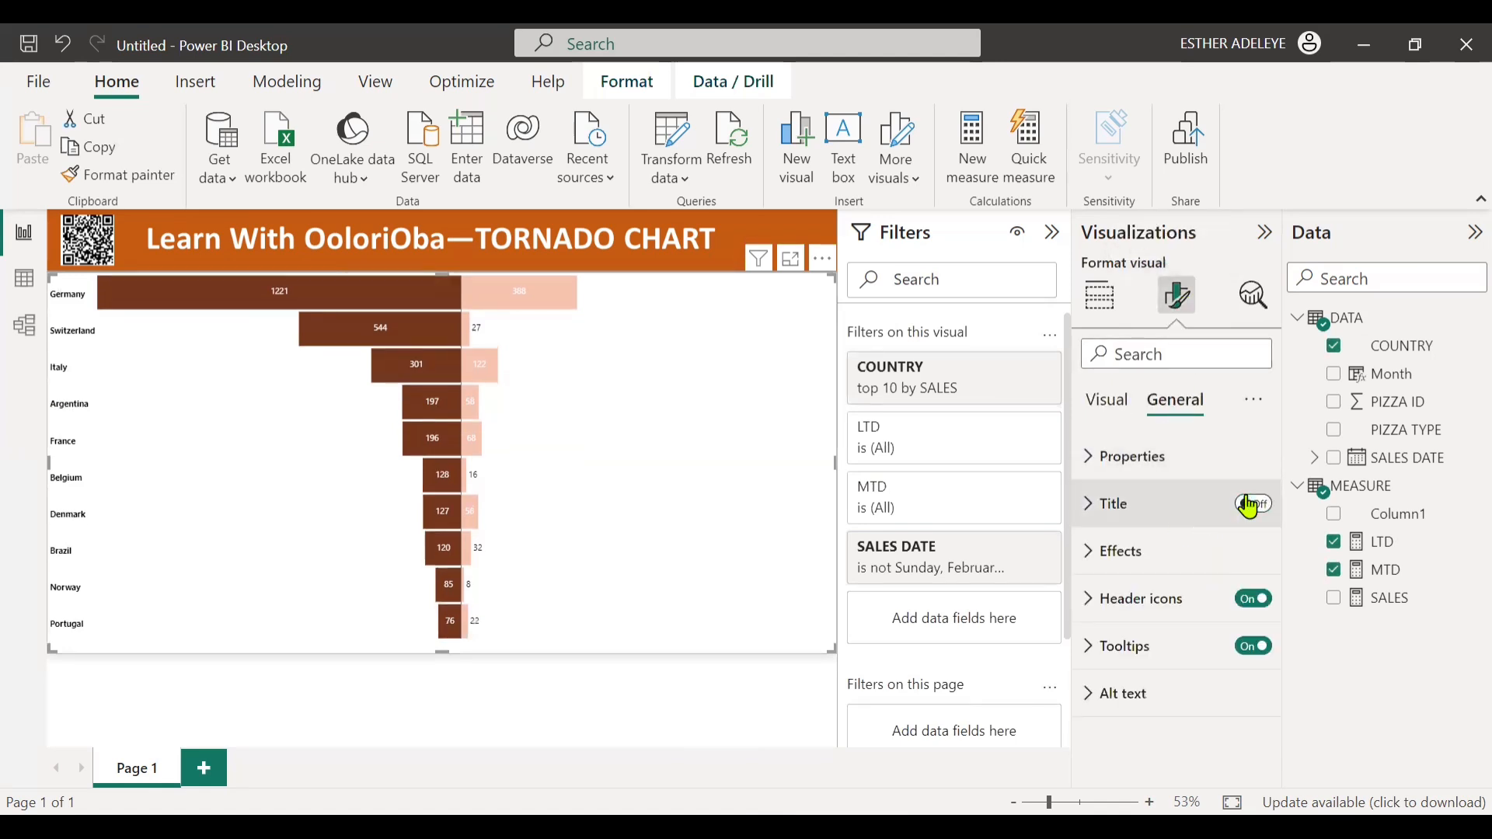
left_click(1101, 295)
left_click(688, 740)
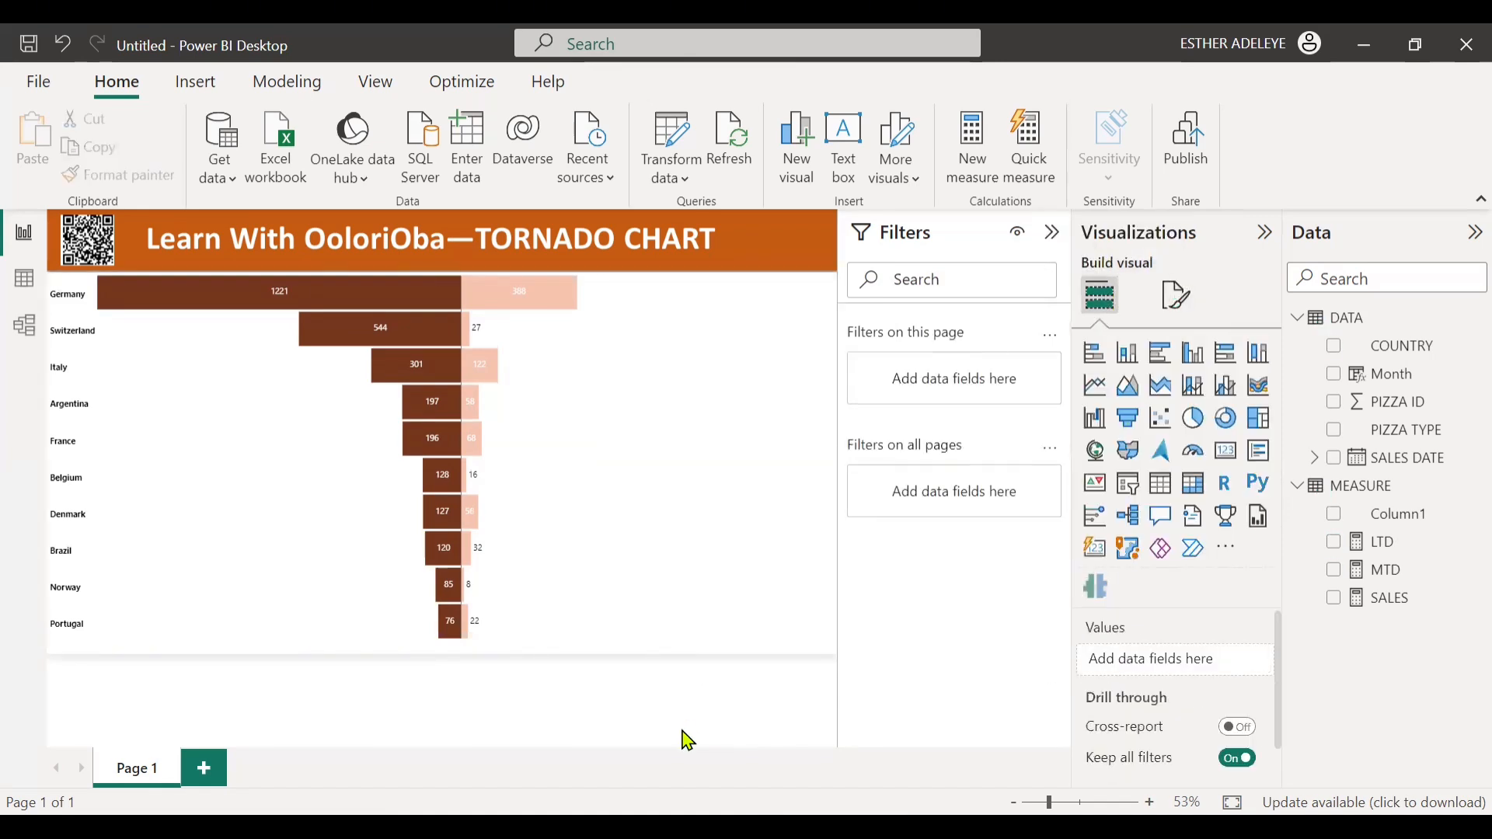
Set the tornado chart's LTD data color to the second-darkest shade of theme orange.
left_click(746, 376)
left_click(1188, 311)
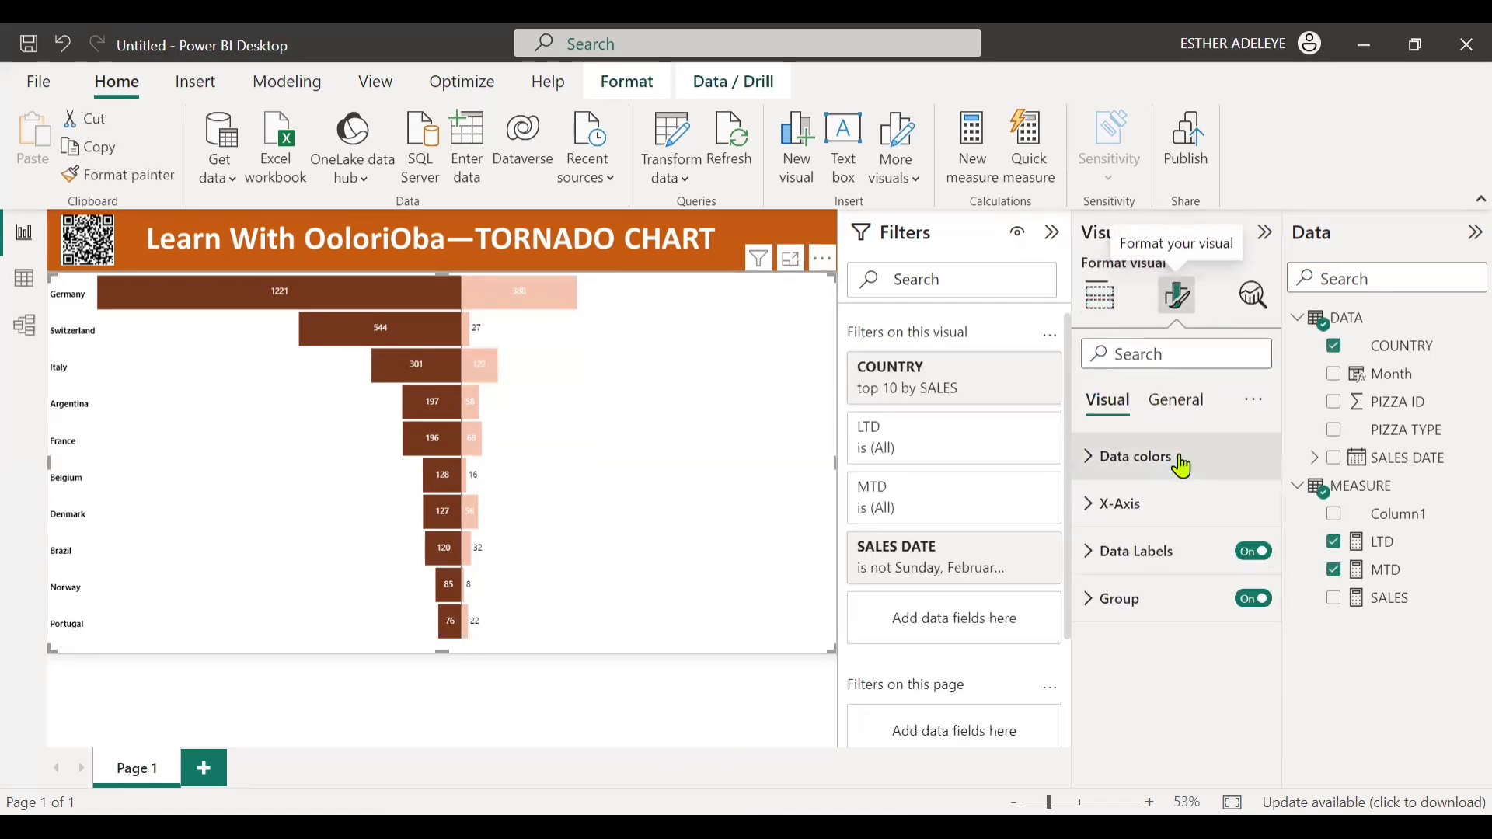
left_click(1179, 464)
left_click(1140, 540)
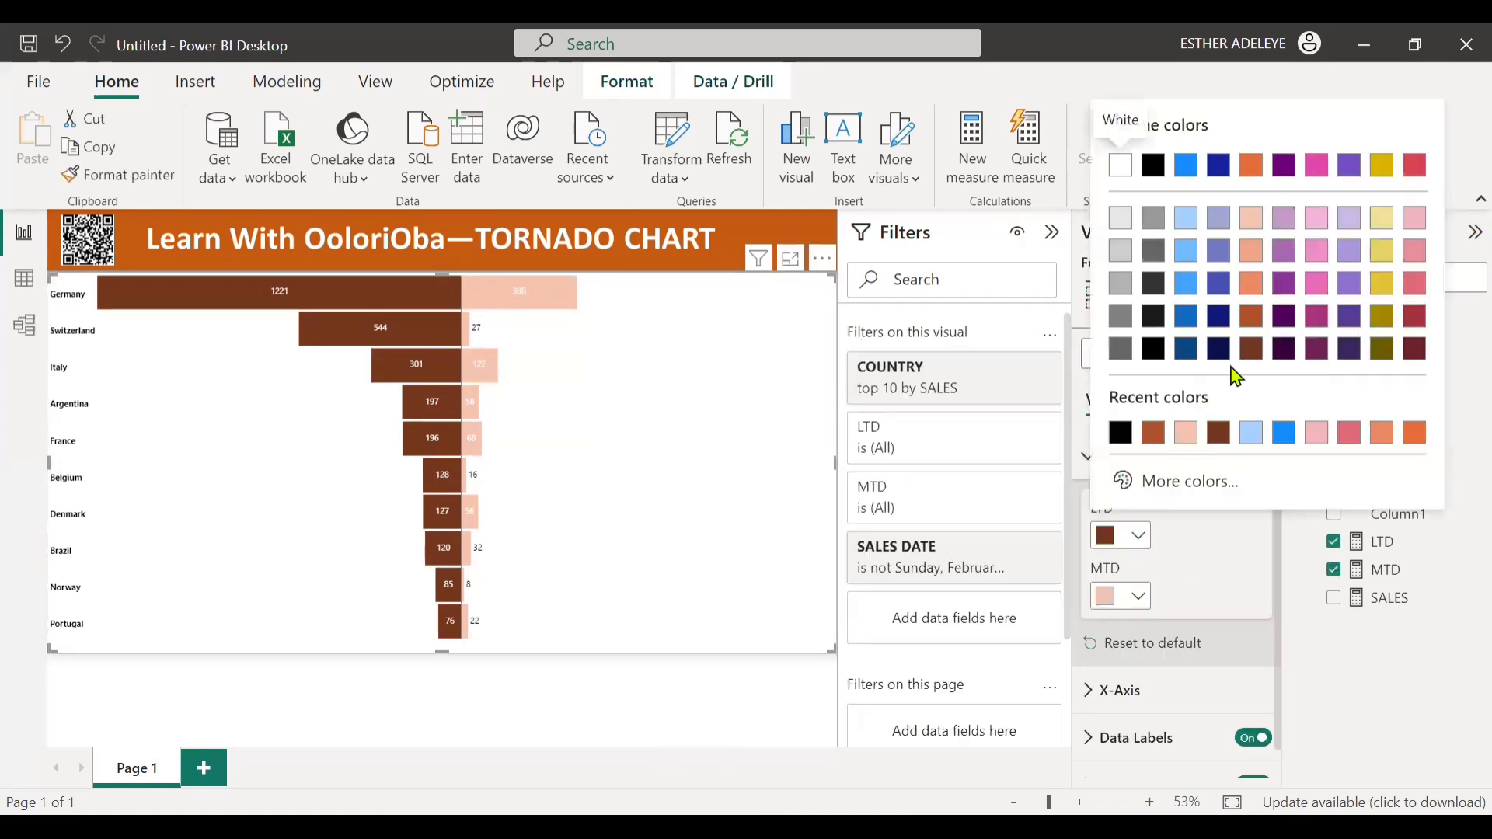
left_click(1255, 320)
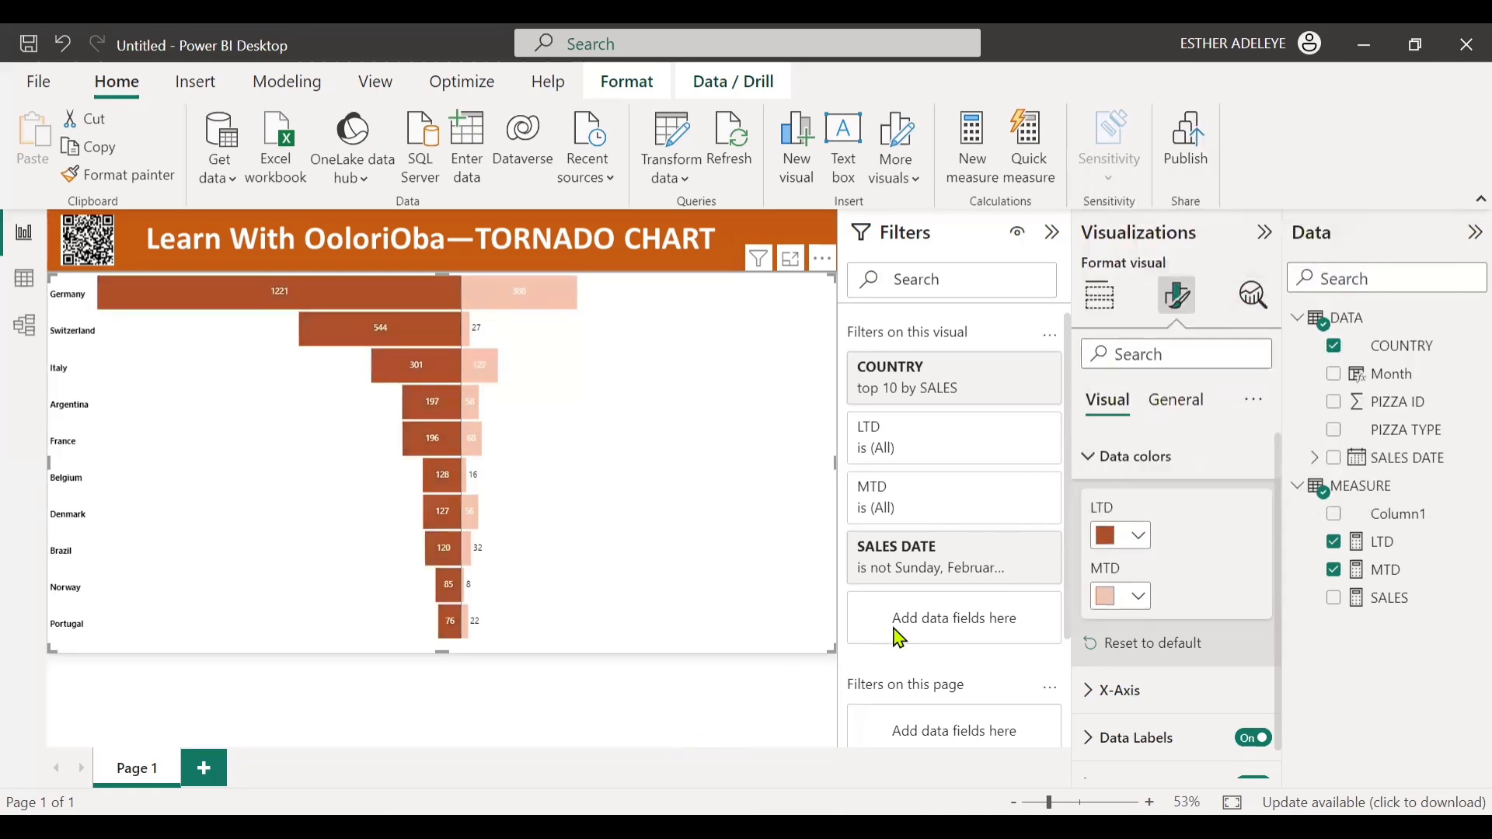
left_click(759, 696)
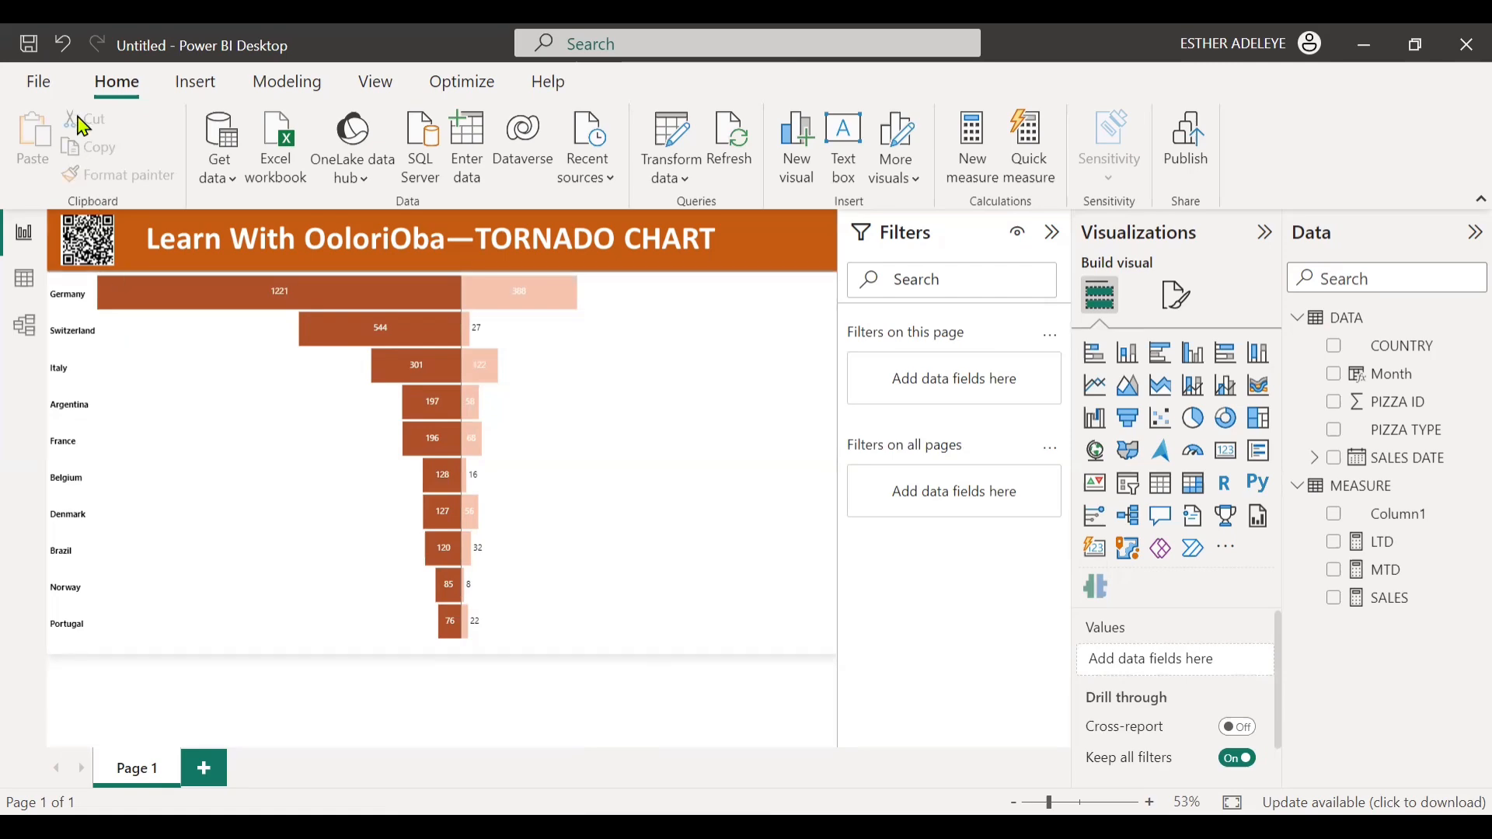
Export the report to PDF and maximize the window of the exported document to view it.
left_click(41, 92)
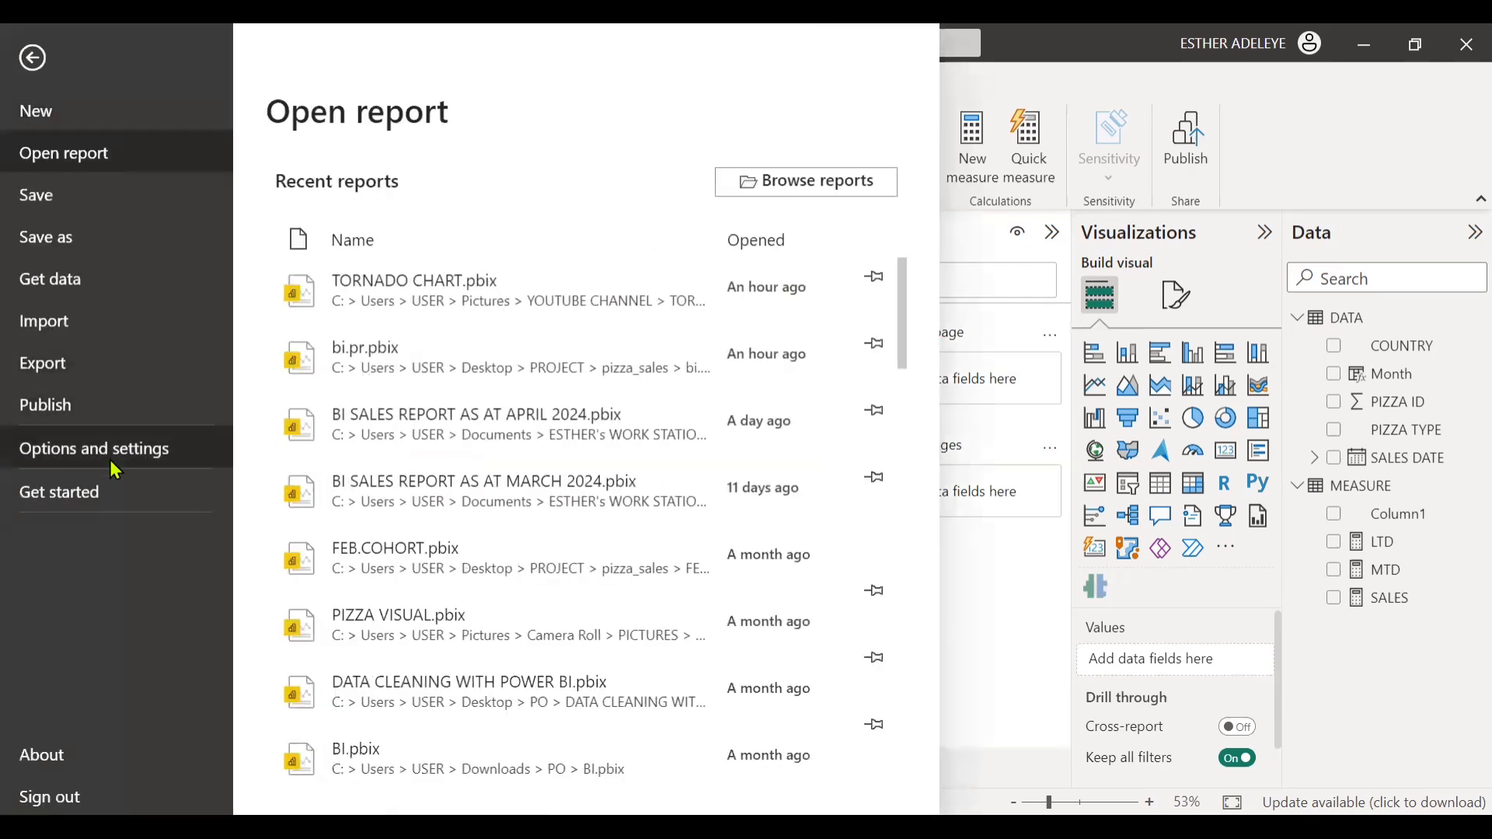
left_click(106, 375)
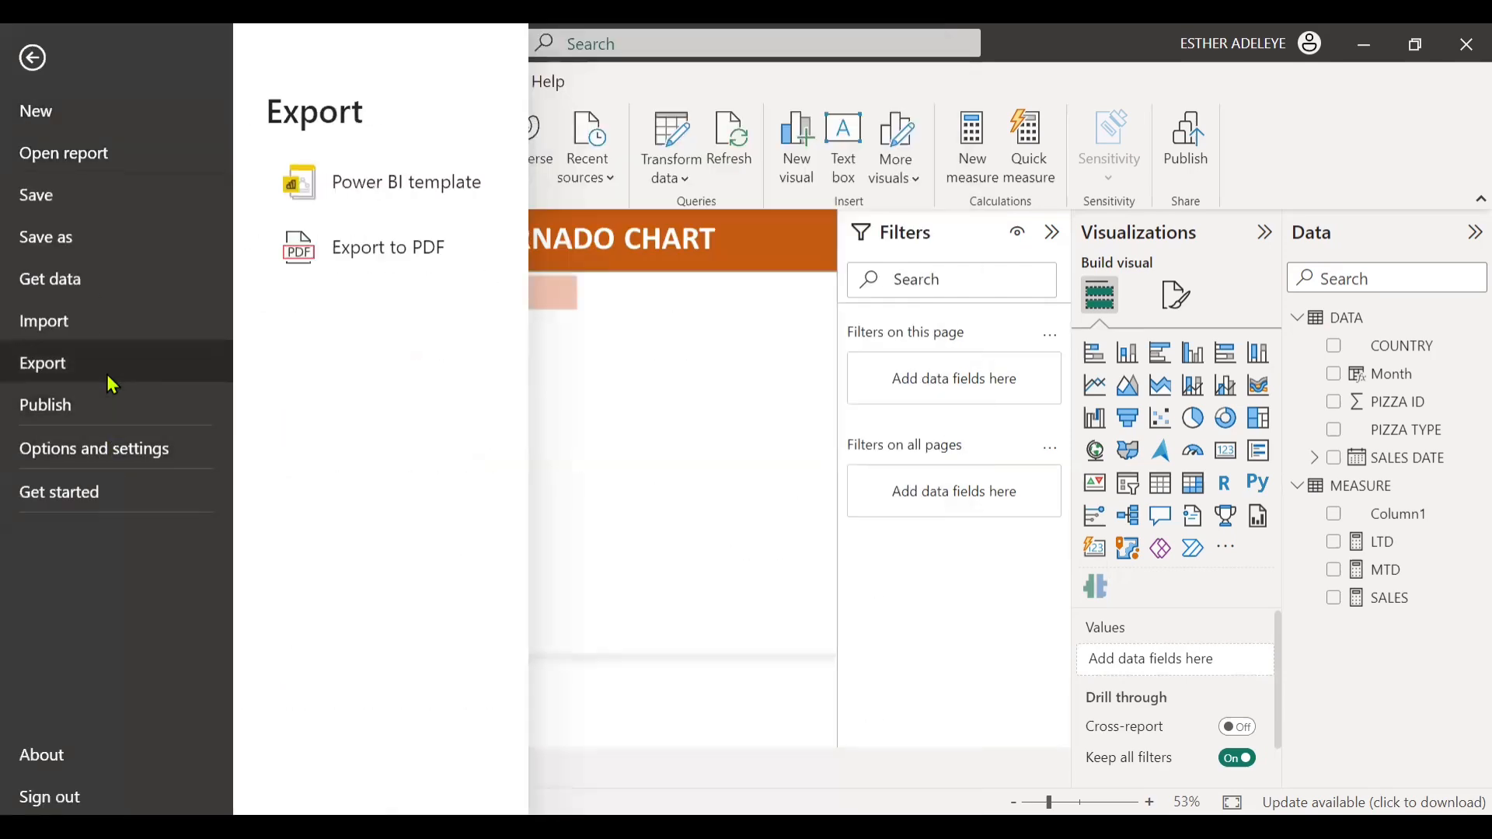
left_click(402, 249)
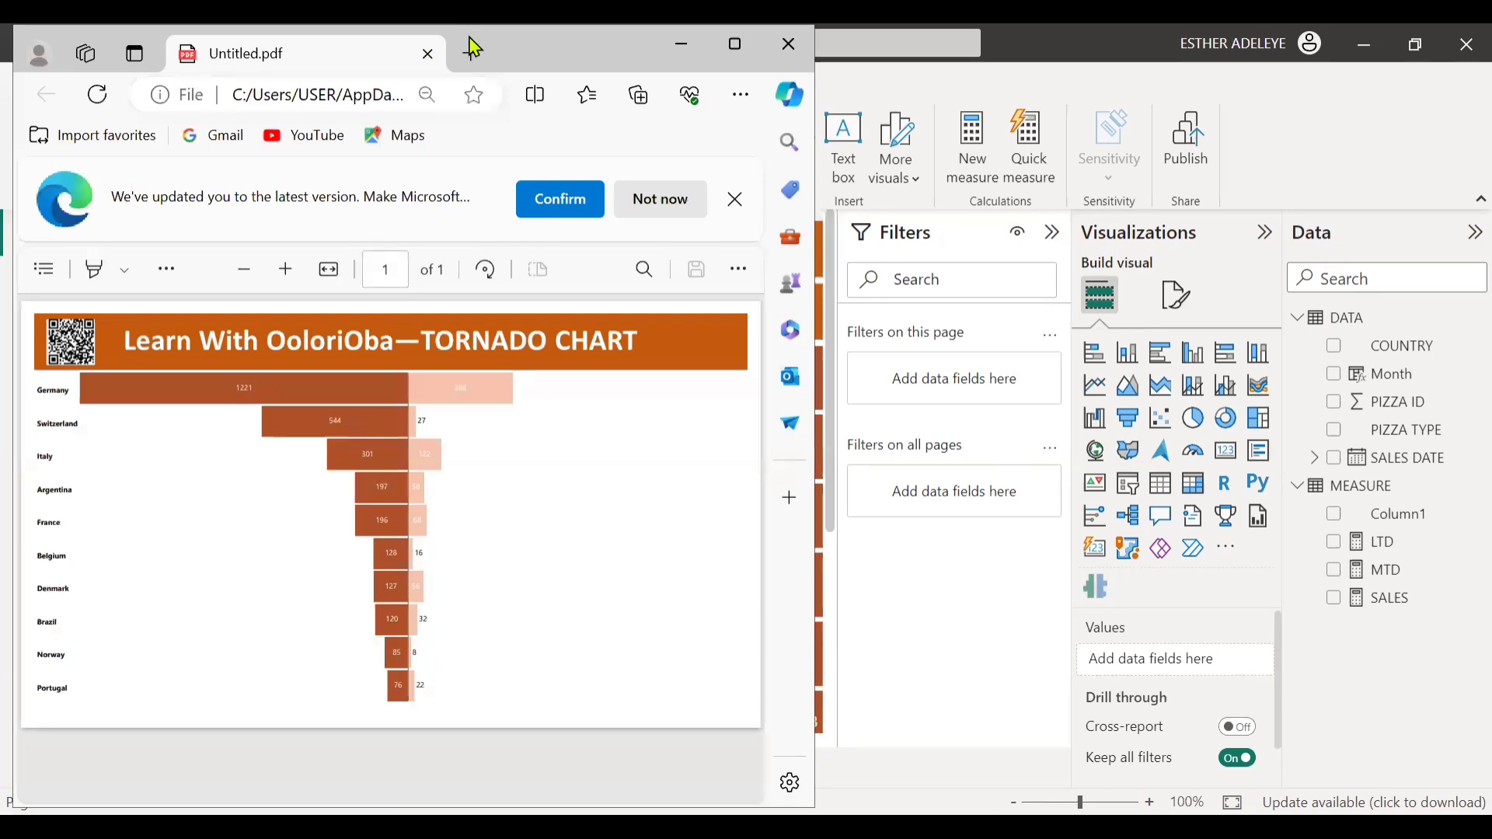
double_click(474, 48)
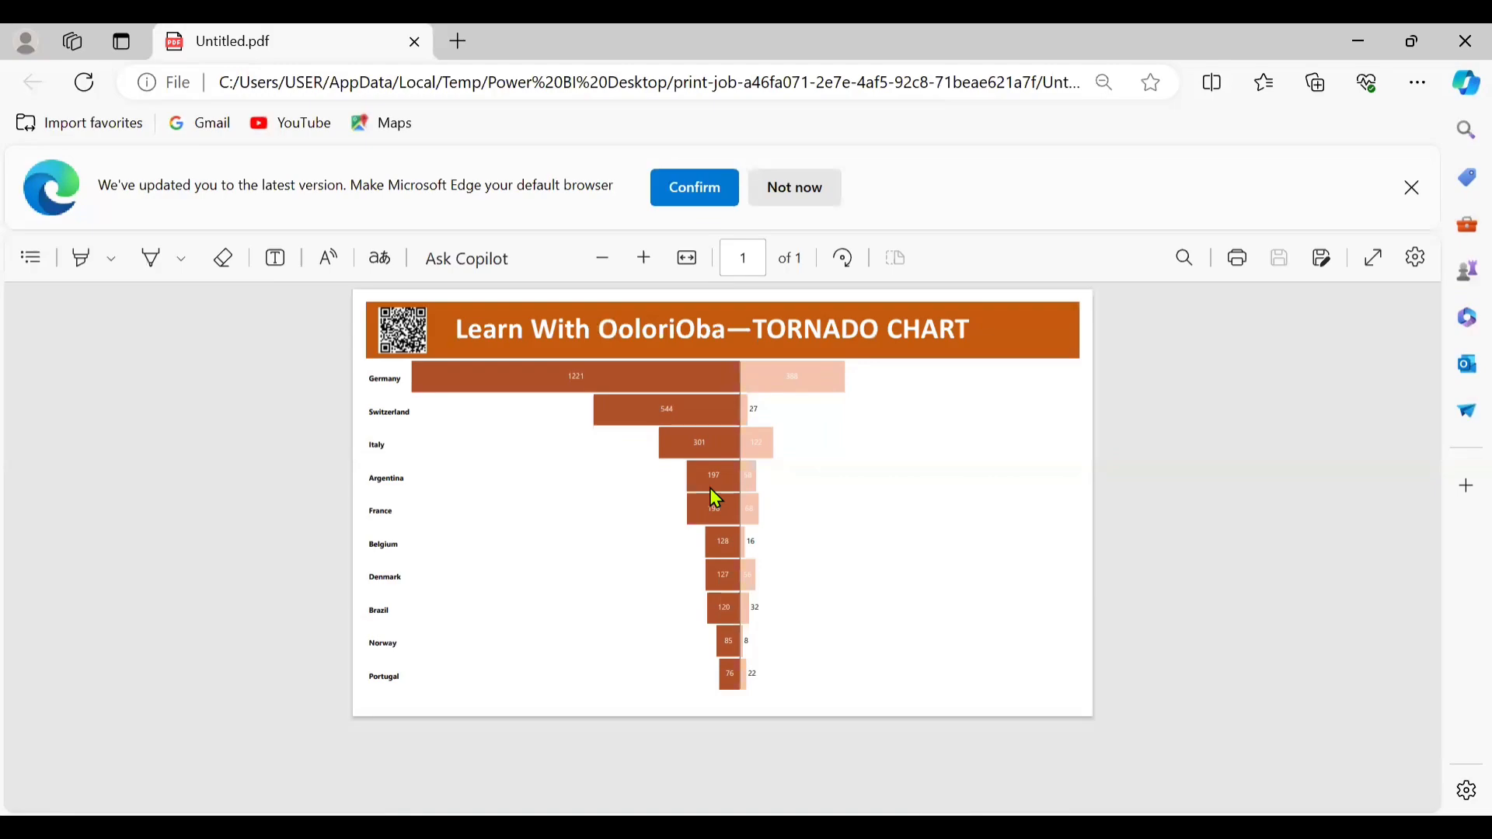
Return to Power BI Desktop and zoom the report page out to 50% to view the whole page.
key("alt+Tab")
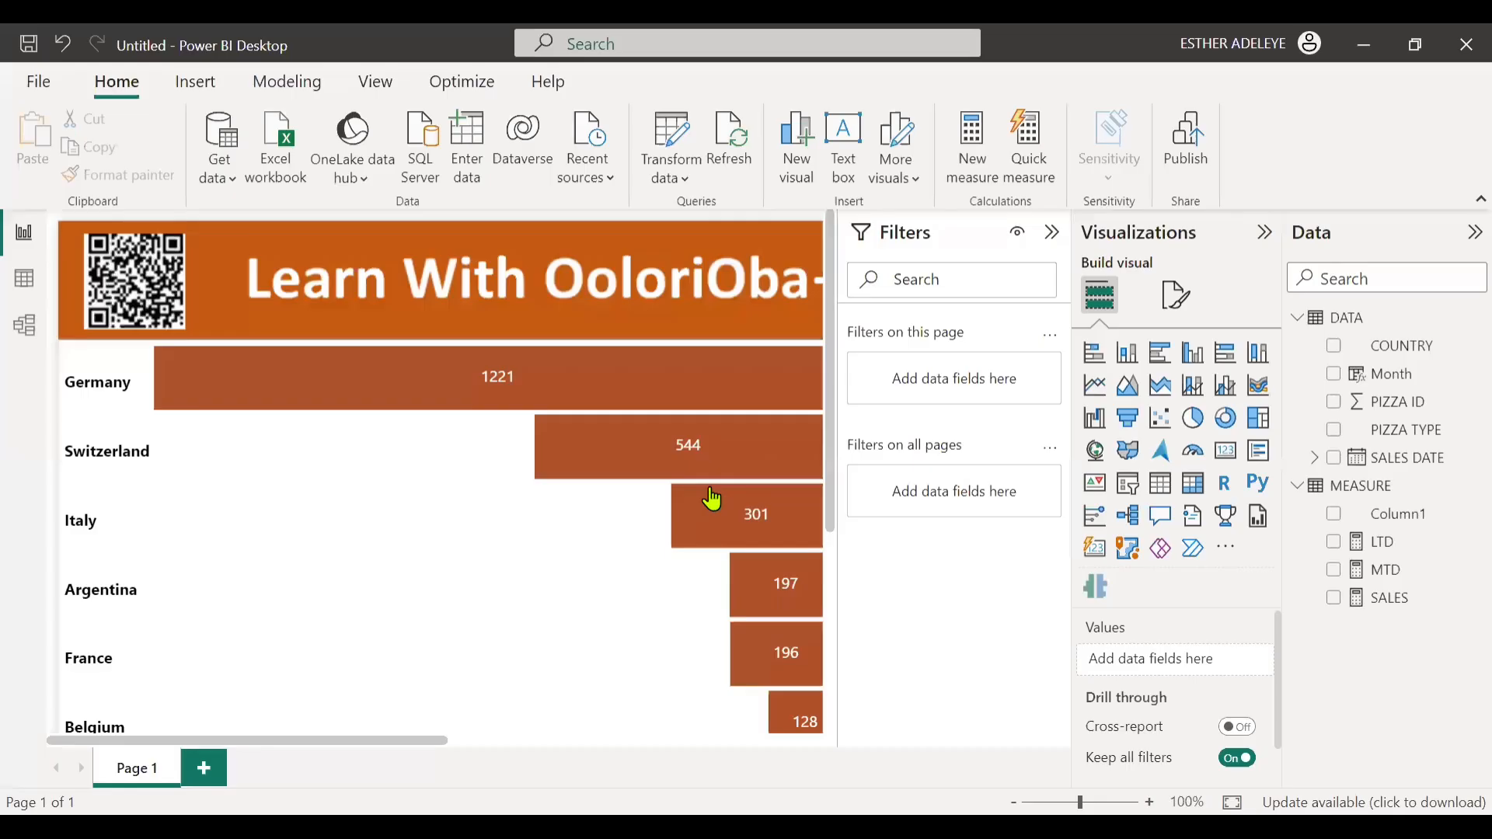
left_click(1044, 804)
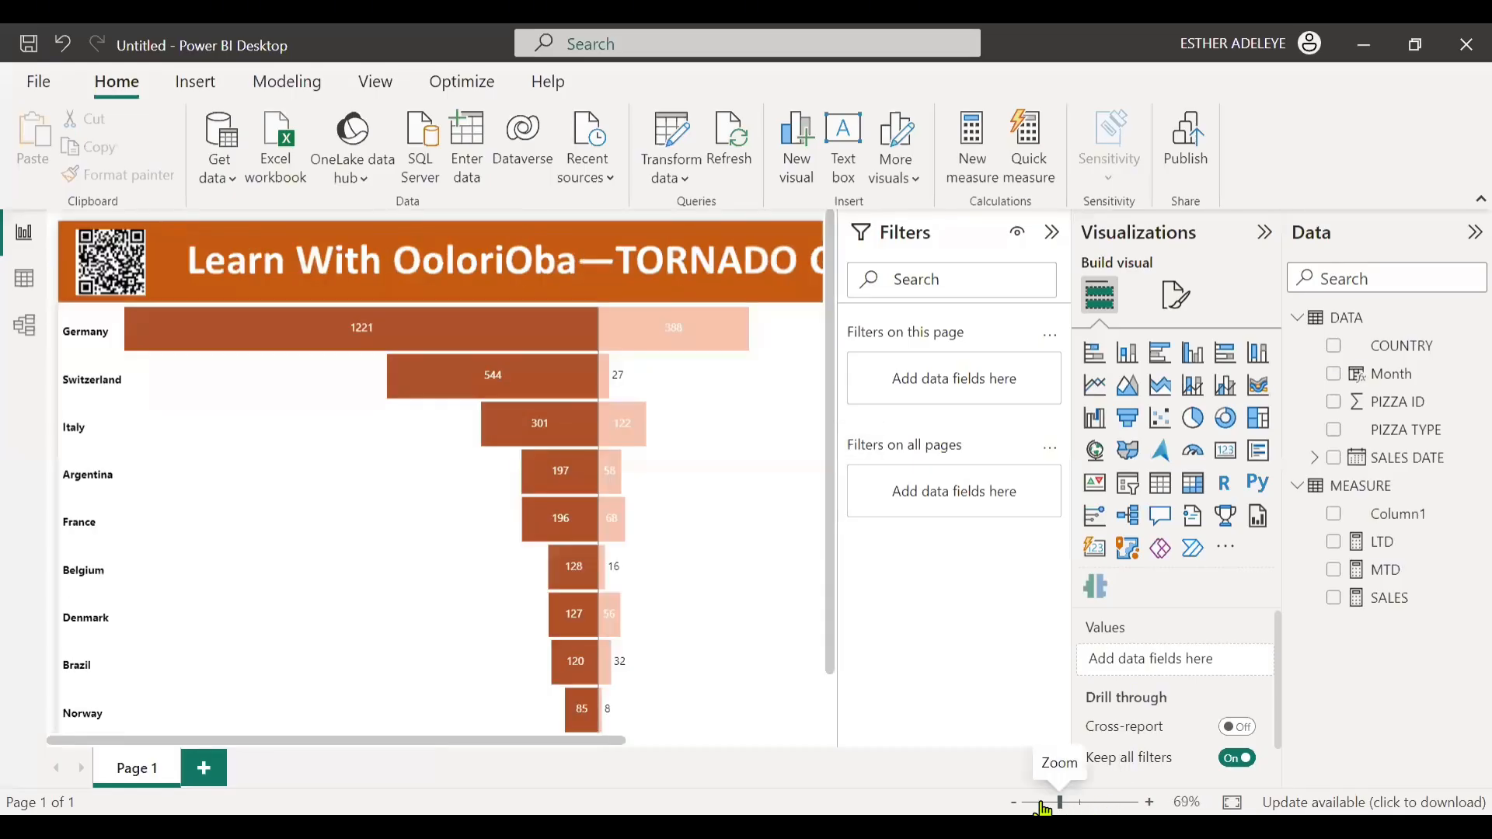
left_click(1016, 803)
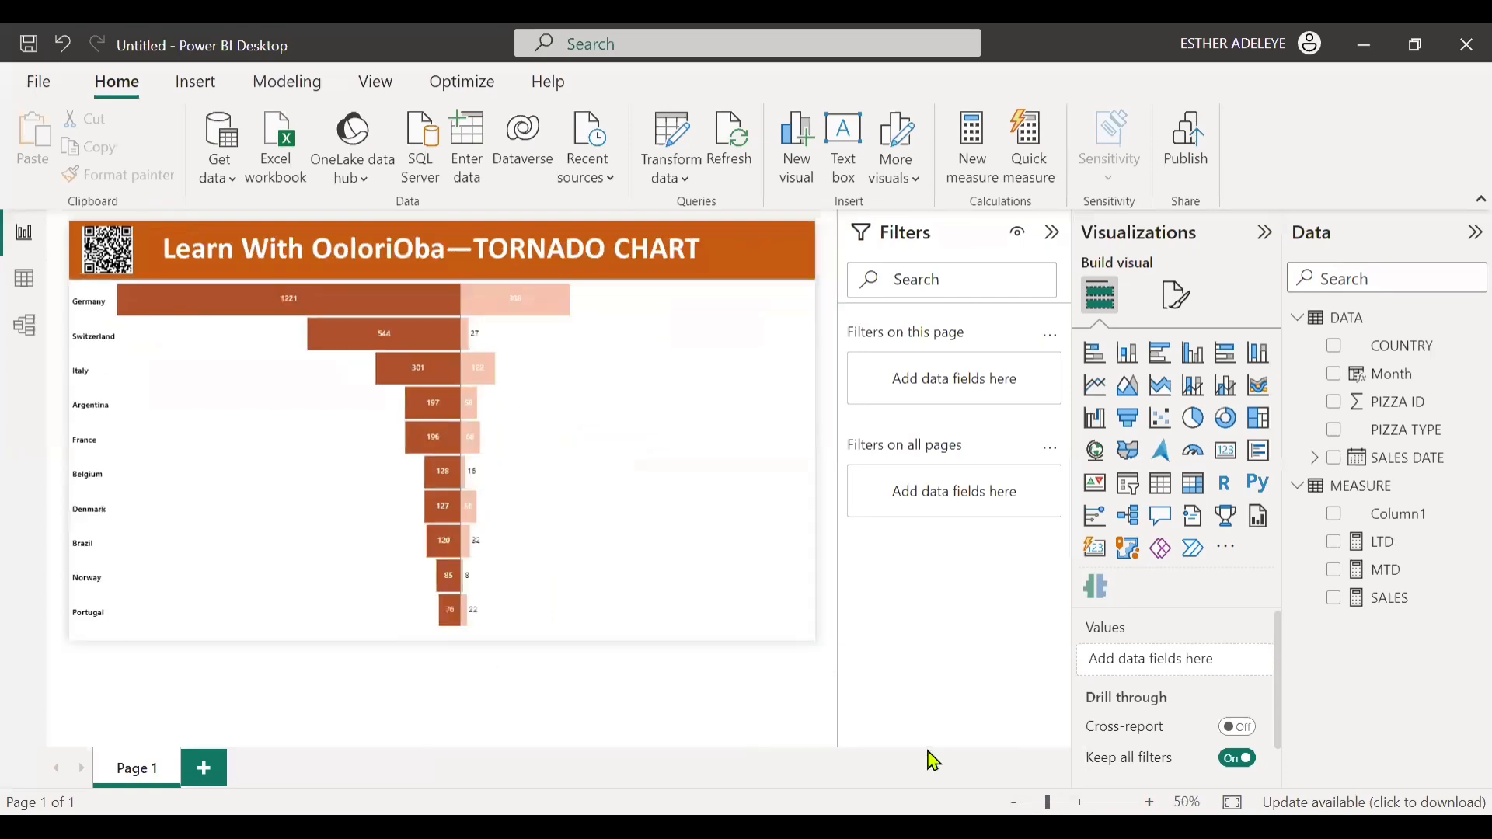